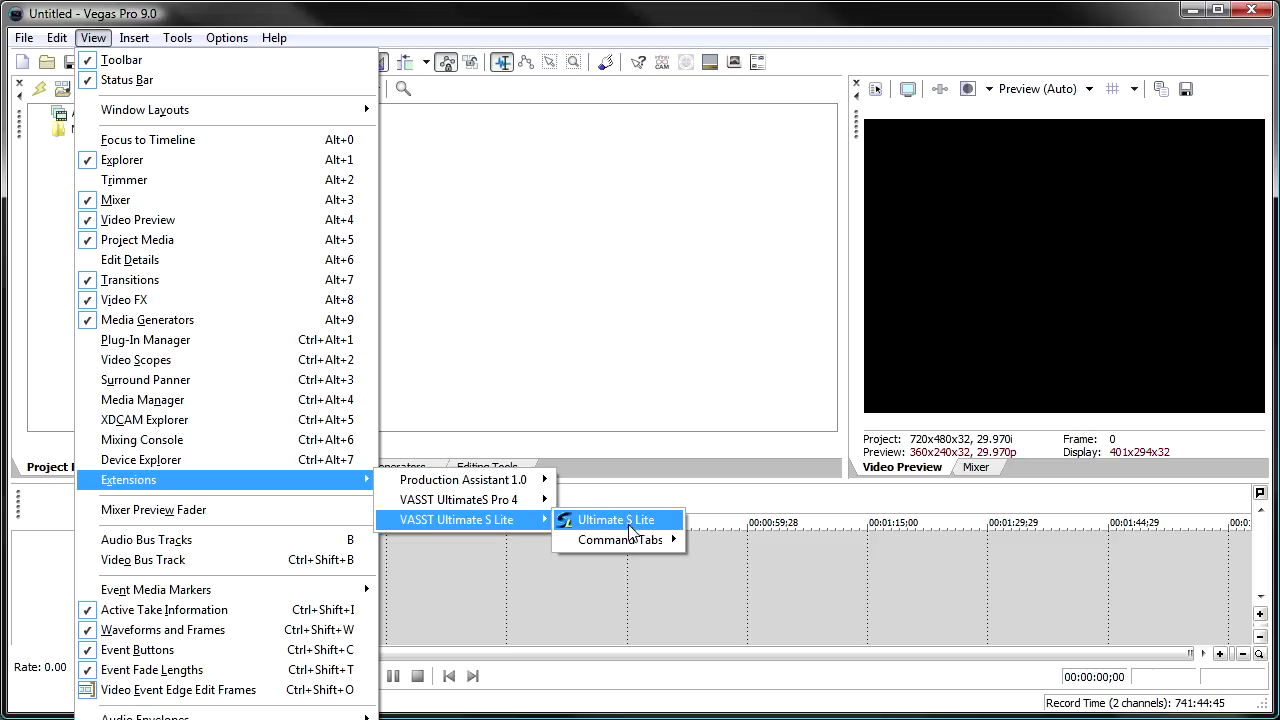
Open the VASST Ultimate S Lite extension and undock it as a floating window
{"action": "mouse_move", "coordinate": [627, 541]}
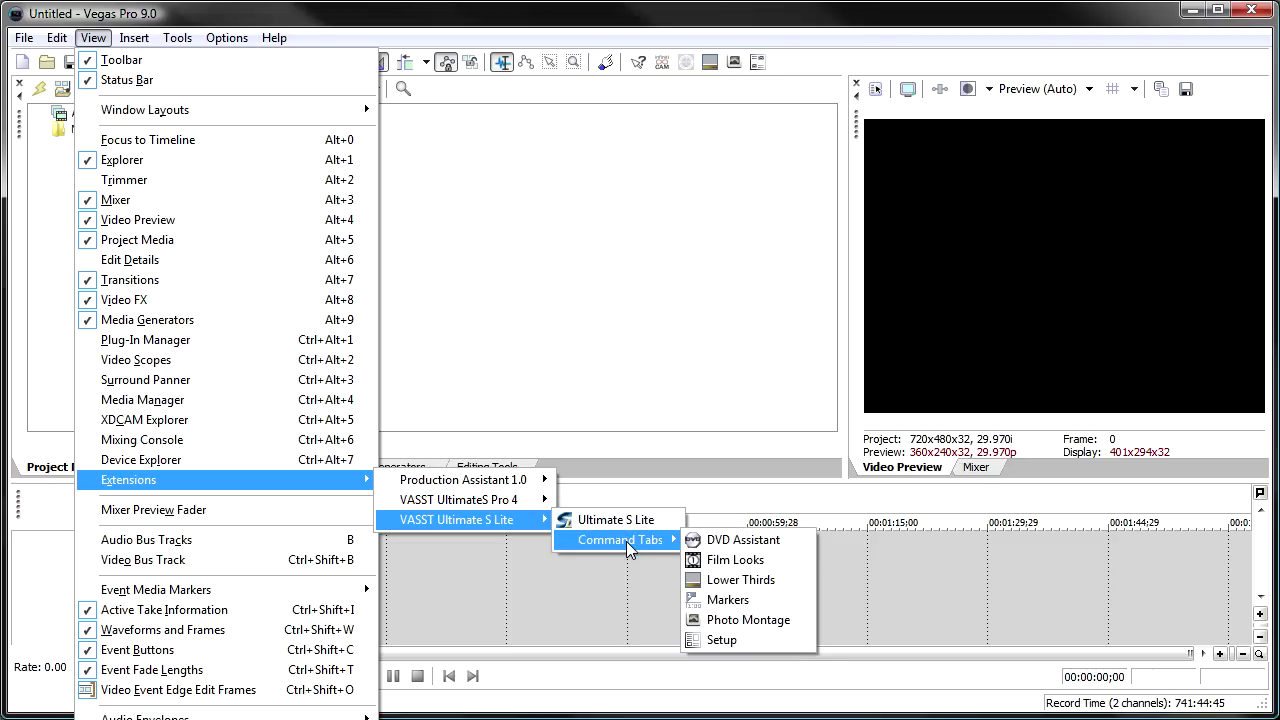
{"action": "left_click", "coordinate": [616, 521]}
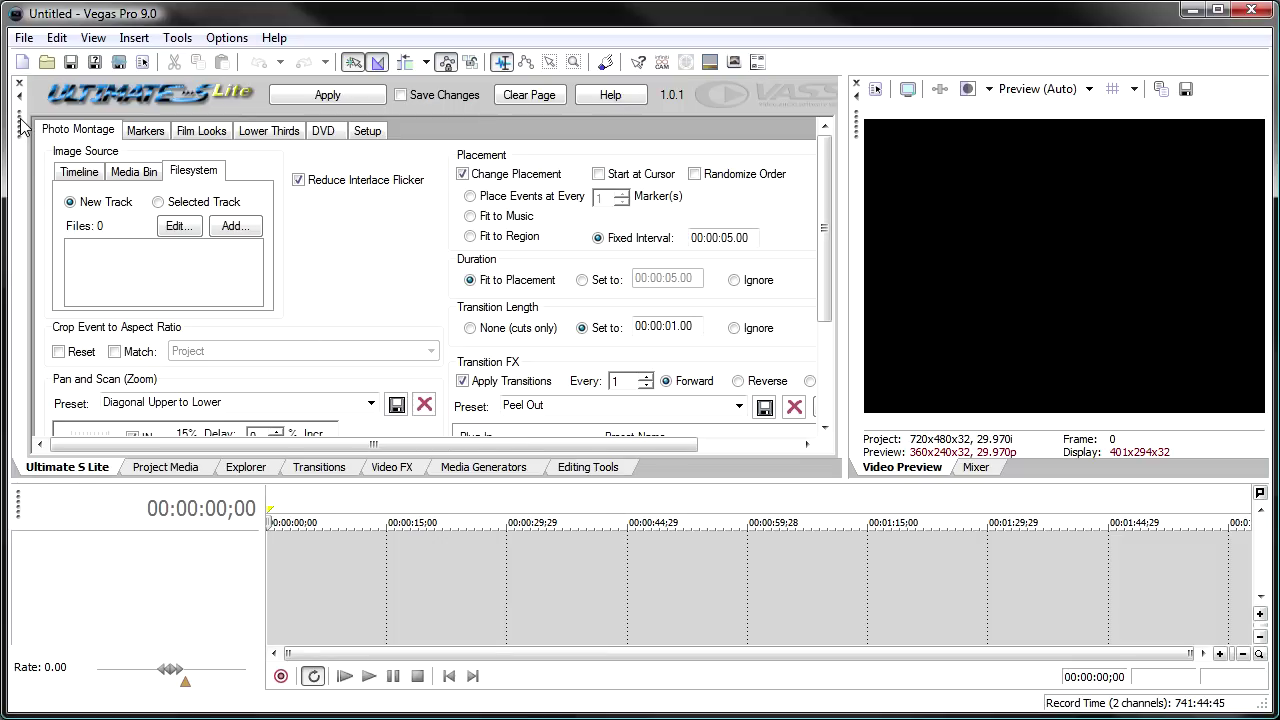
{"action": "left_click_drag", "start_coordinate": [22, 125], "coordinate": [125, 172]}
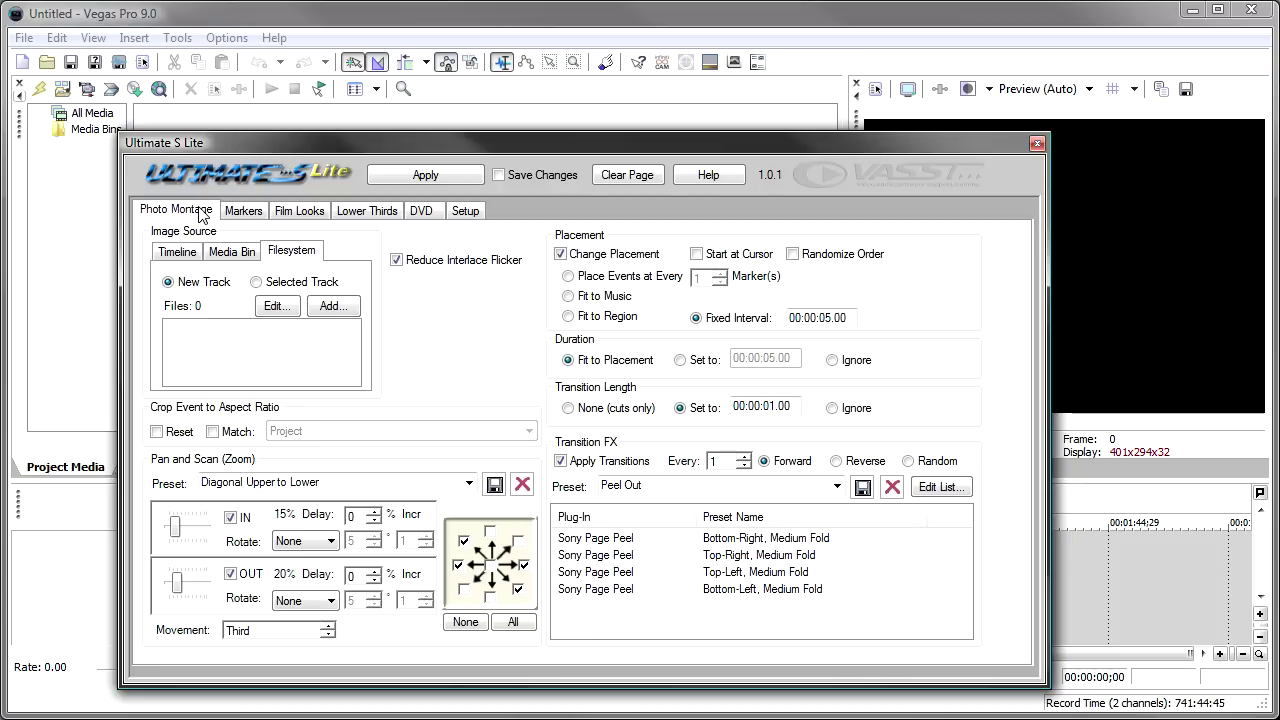
Look through the Markers, Film Looks, Lower Thirds, DVD and Setup pages of Ultimate S Lite, returning to Photo Montage
{"action": "left_click", "coordinate": [243, 213]}
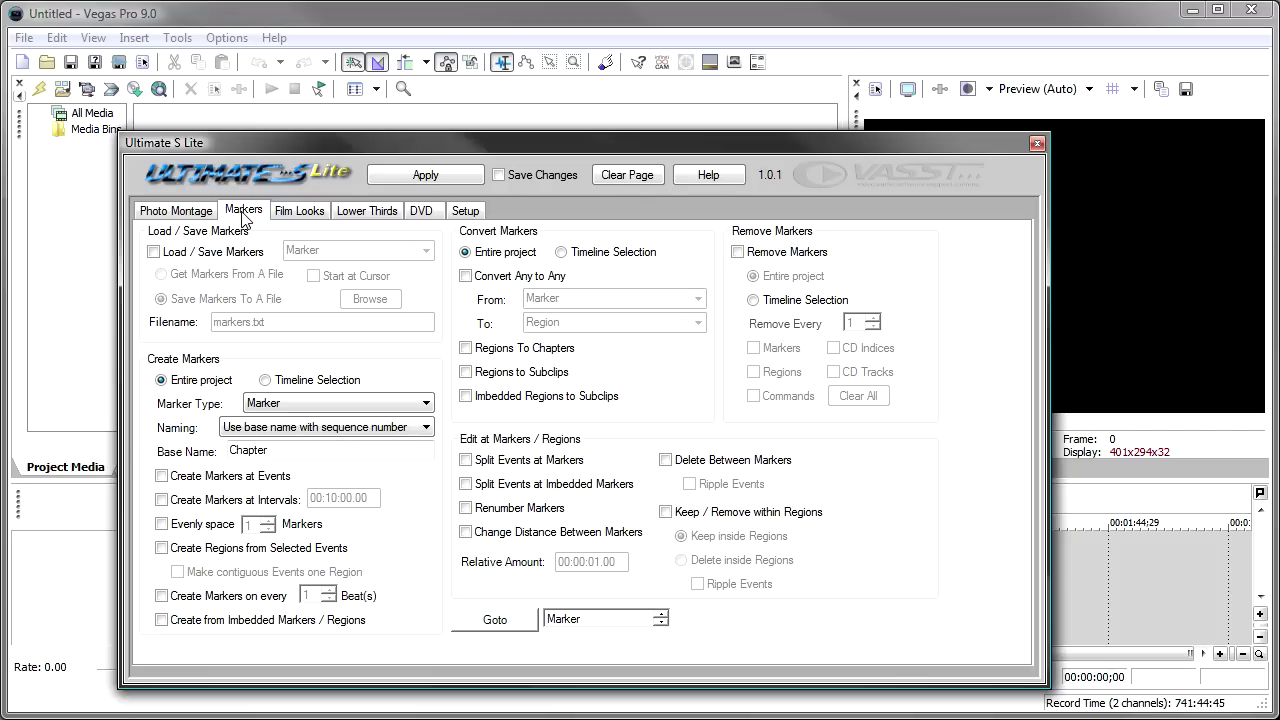
{"action": "left_click", "coordinate": [300, 214]}
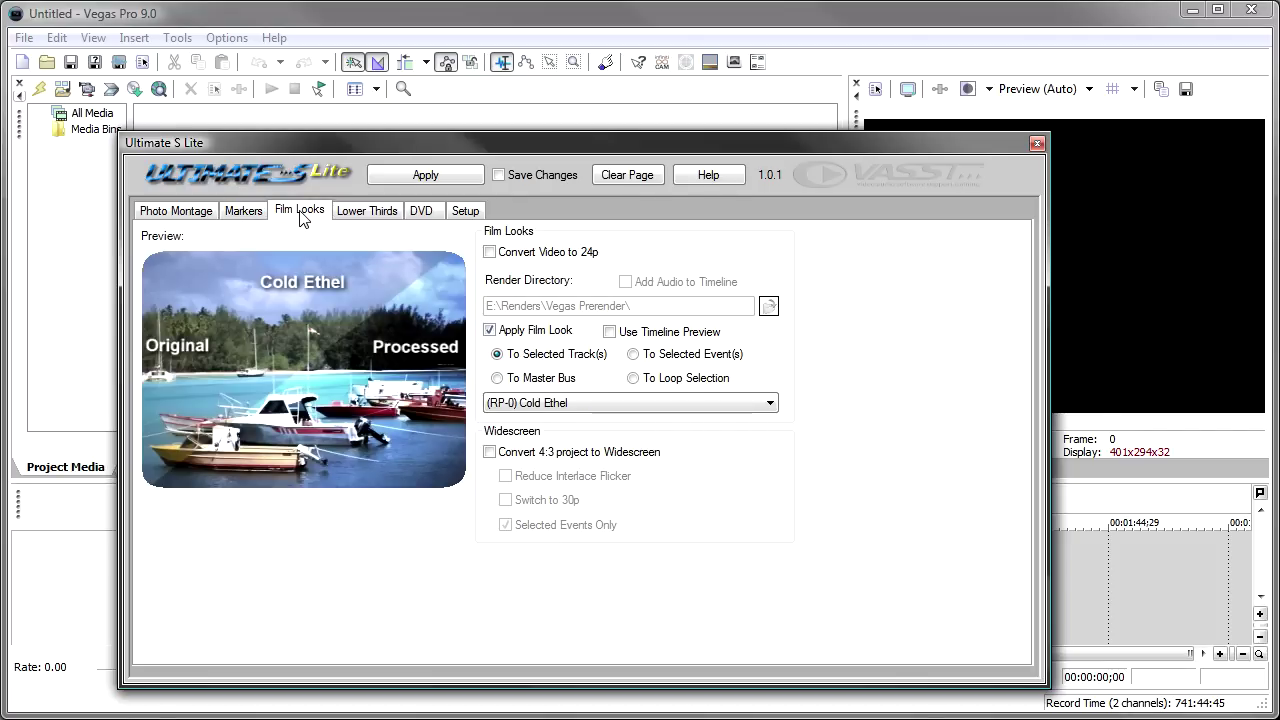
{"action": "left_click", "coordinate": [368, 212]}
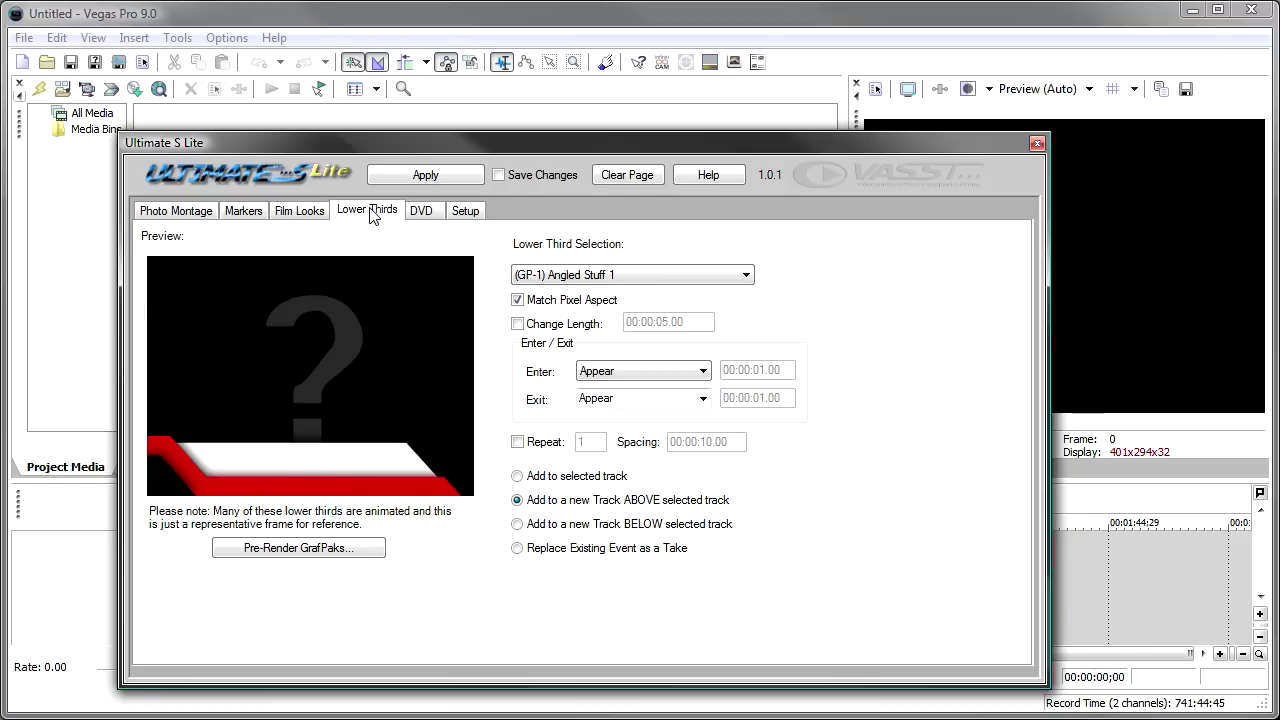
{"action": "left_click", "coordinate": [432, 219]}
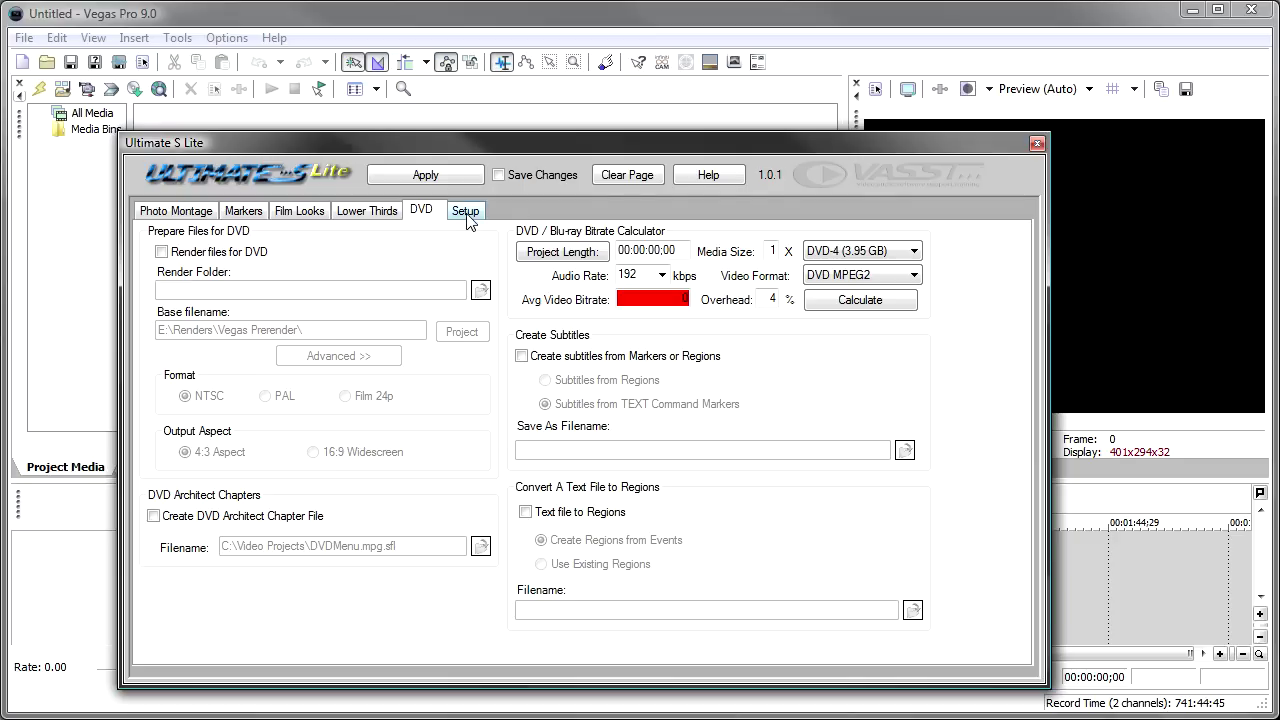
{"action": "left_click", "coordinate": [466, 217]}
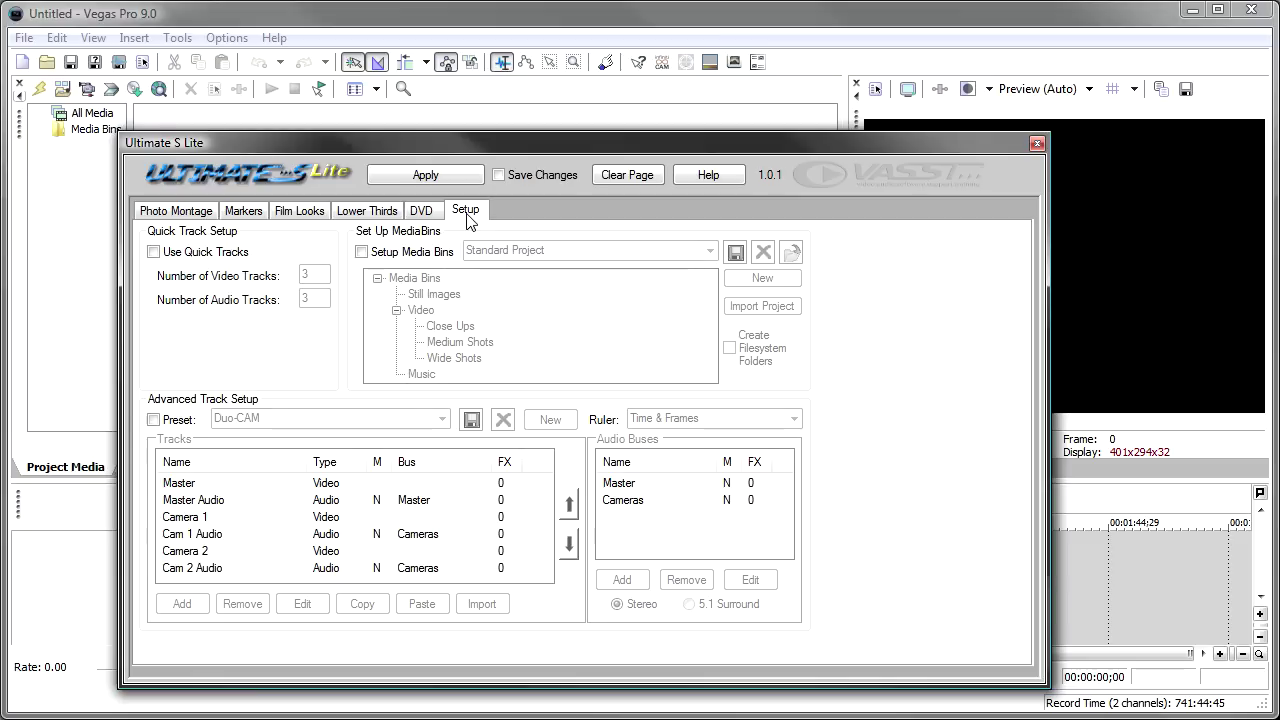
{"action": "left_click", "coordinate": [189, 214]}
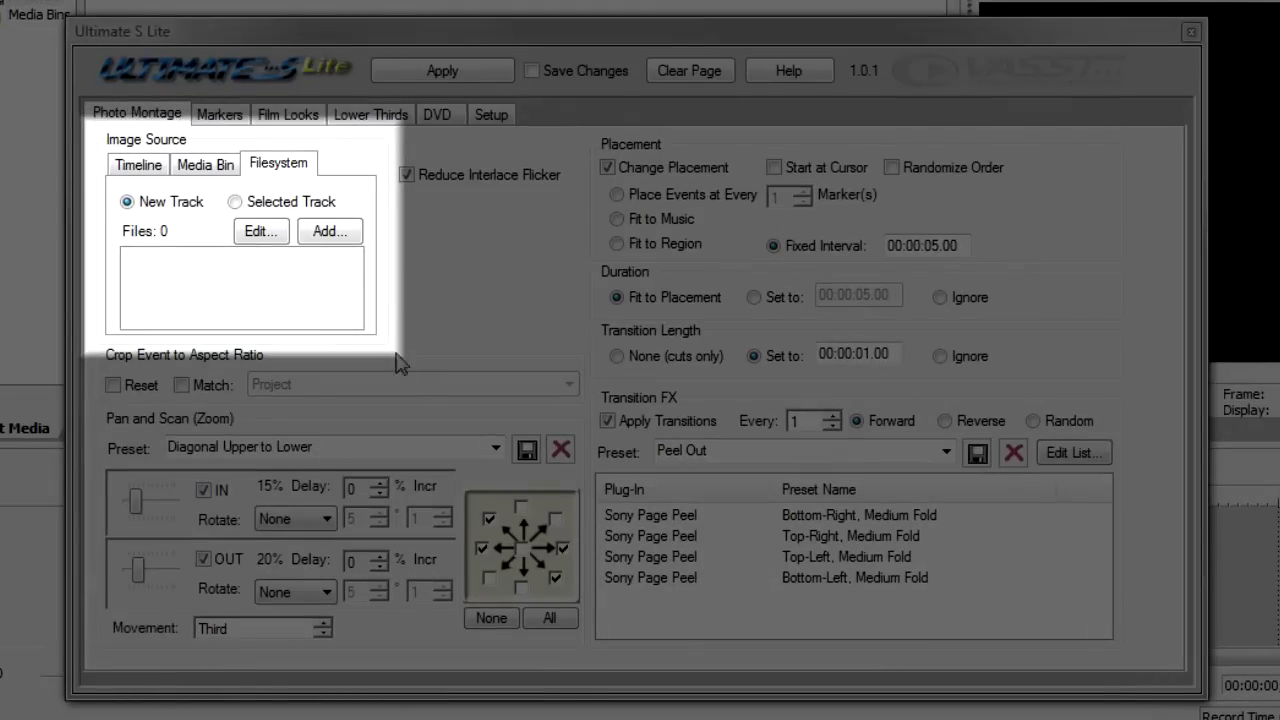
Examine the Timeline and Media Bin image source options for the photo montage, returning to Filesystem
{"action": "left_click", "coordinate": [145, 172]}
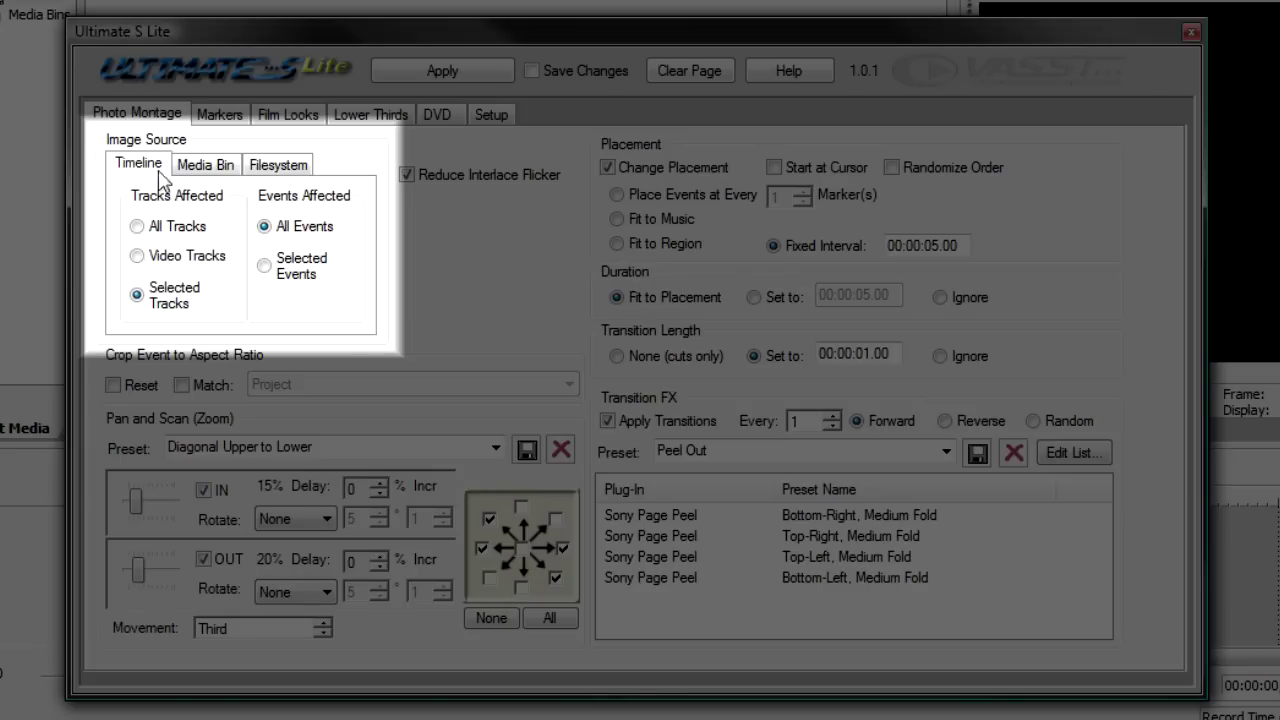
{"action": "left_click", "coordinate": [208, 180]}
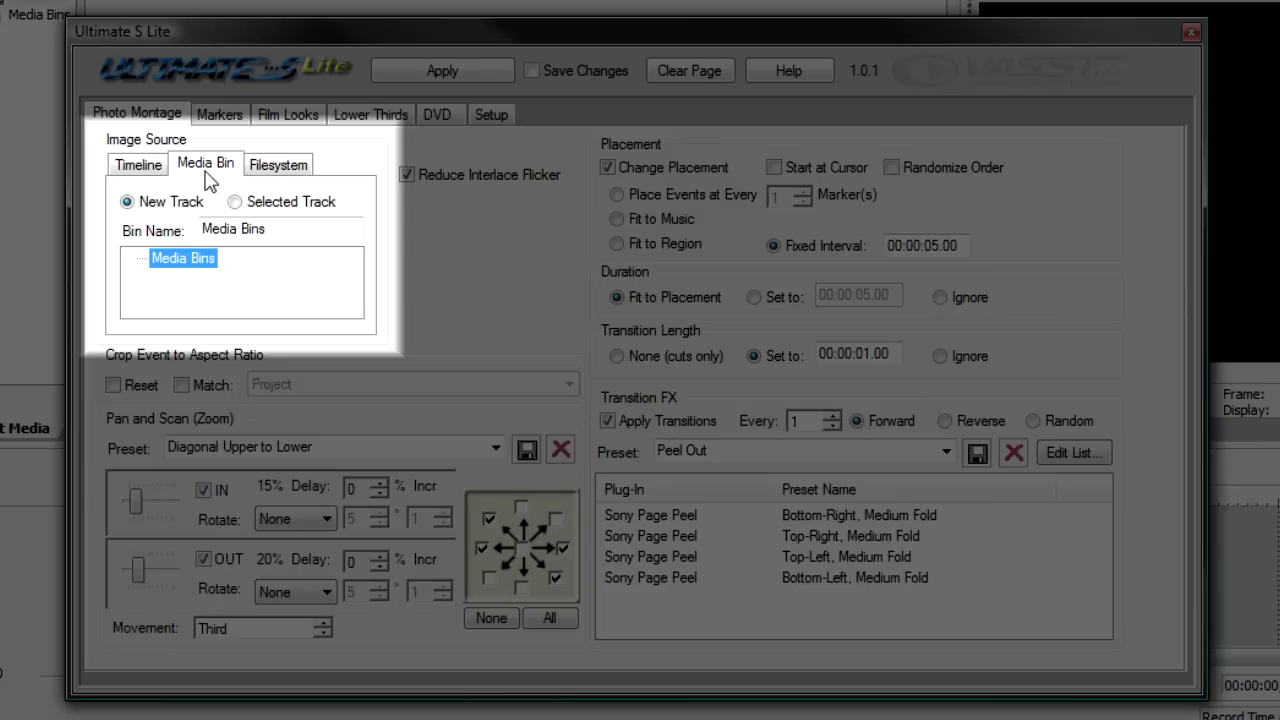
{"action": "left_click", "coordinate": [276, 170]}
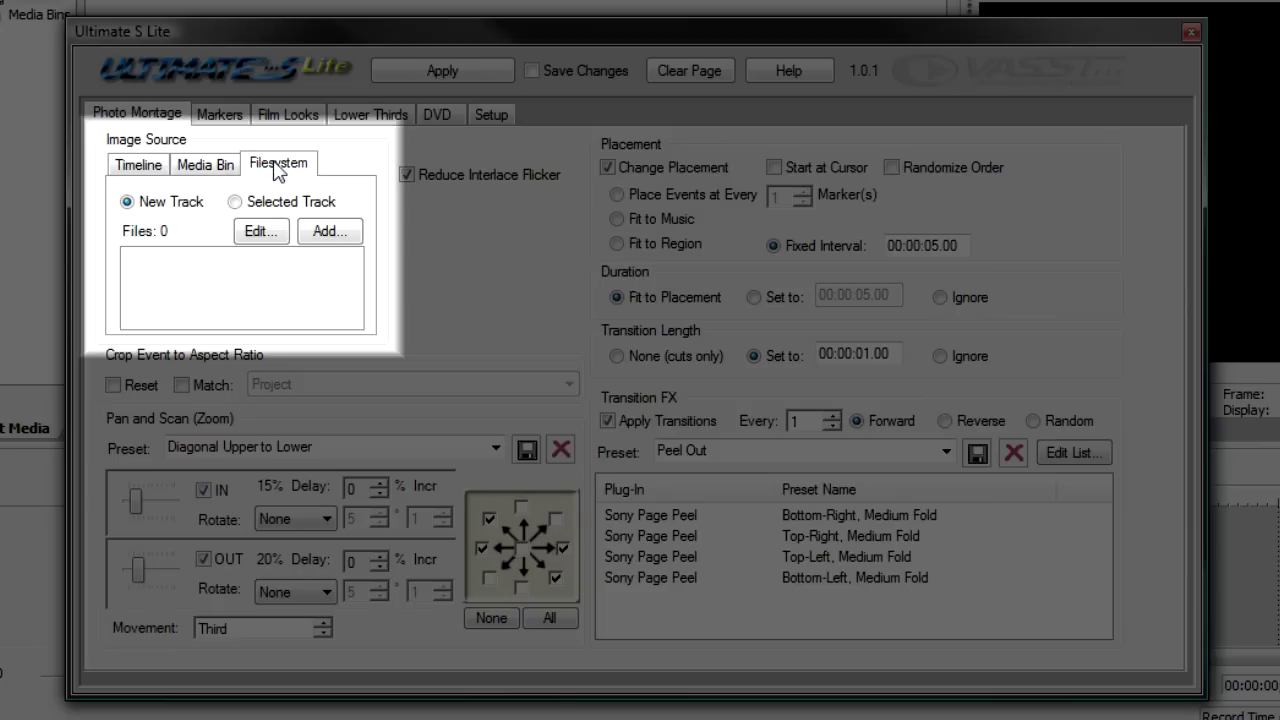
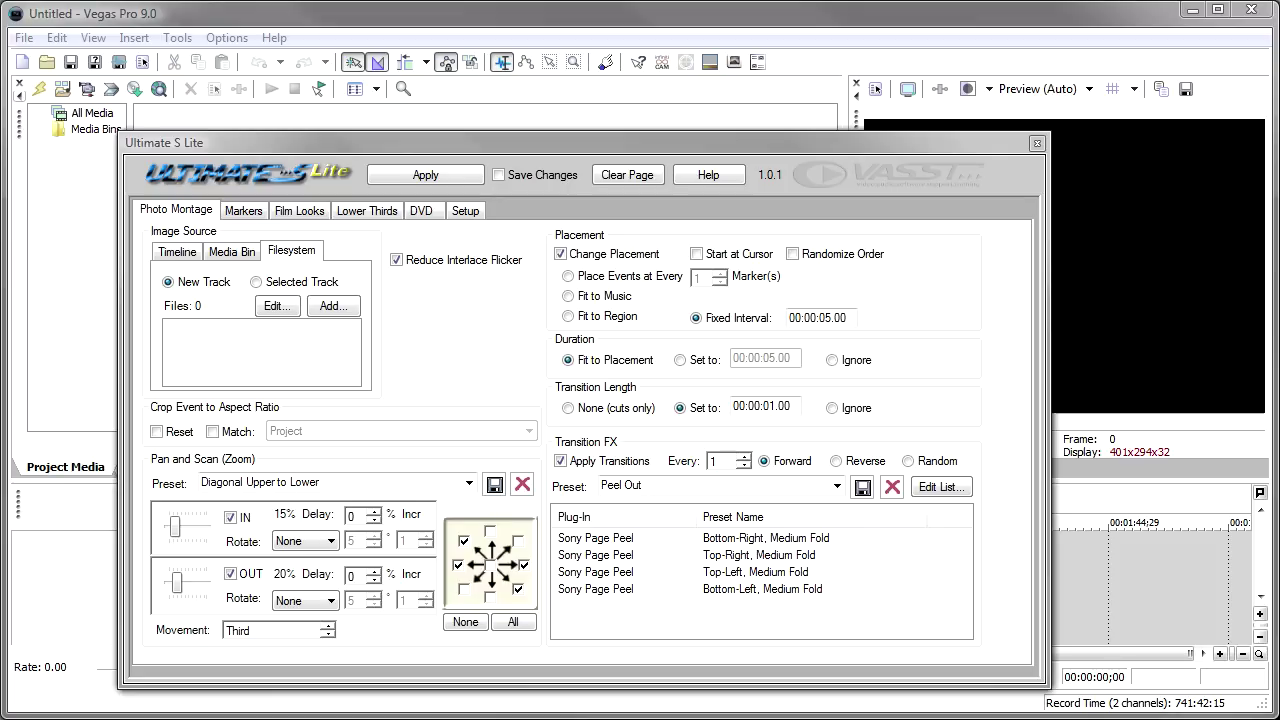
Add all the images in the Trip To Africa folder as the image source and apply the photo montage to a new track
{"action": "left_click_drag", "start_coordinate": [535, 145], "coordinate": [431, 38]}
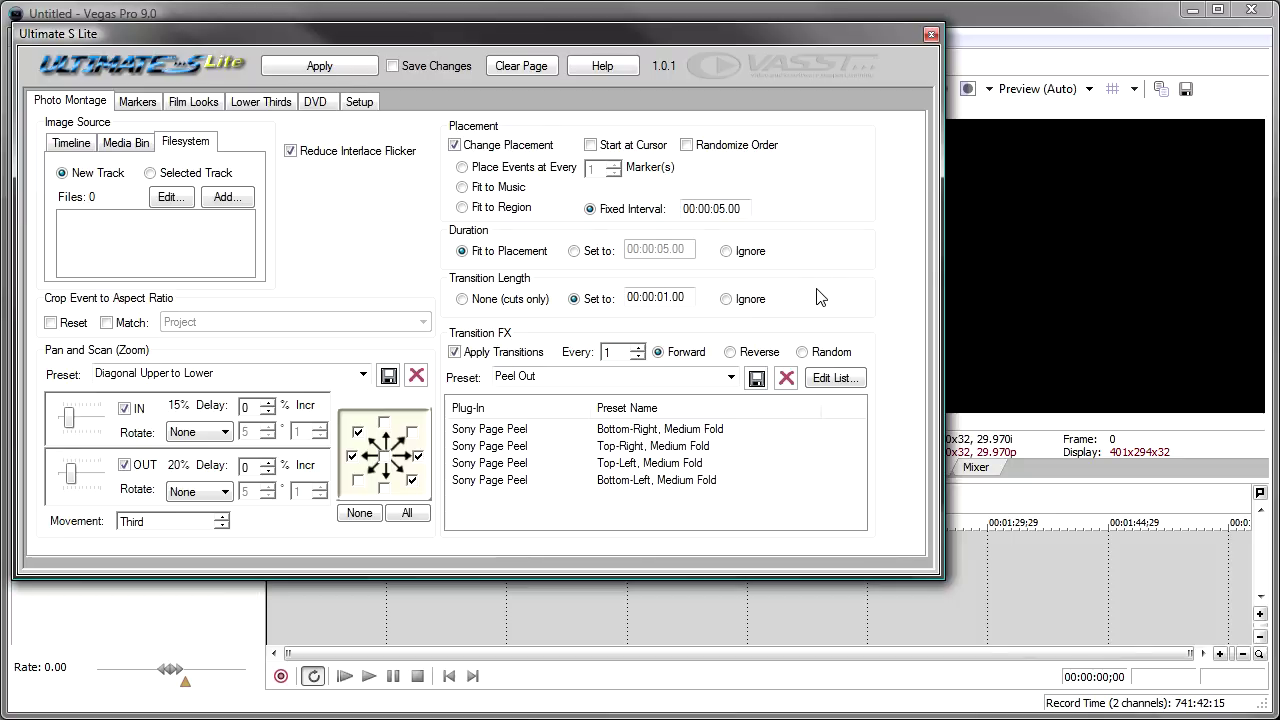
{"action": "left_click", "coordinate": [224, 197]}
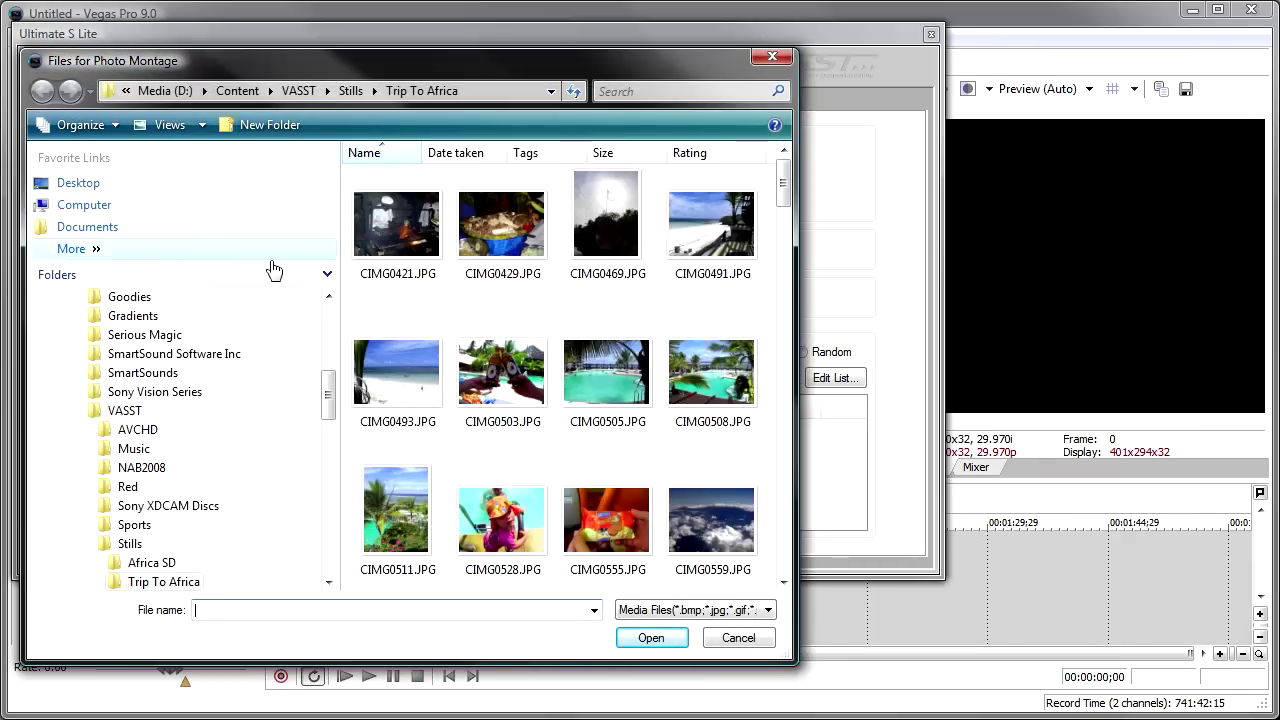
{"action": "left_click", "coordinate": [391, 231]}
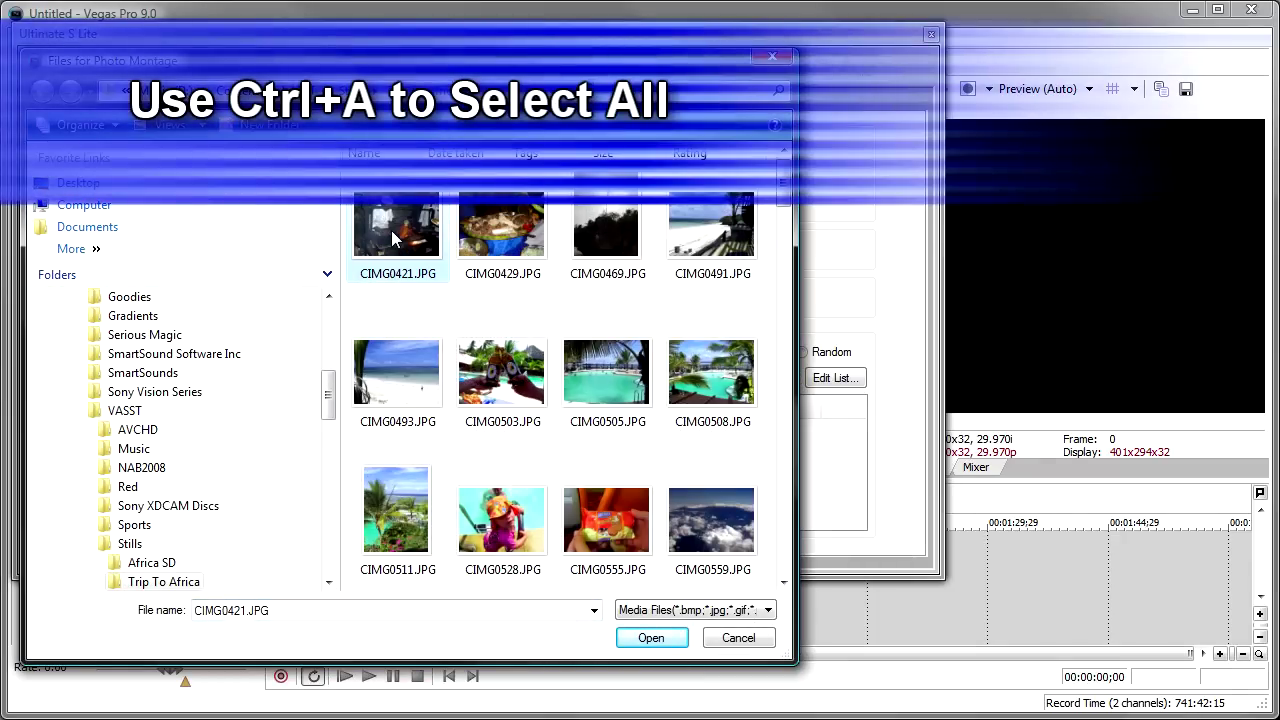
{"action": "key", "text": "ctrl+a"}
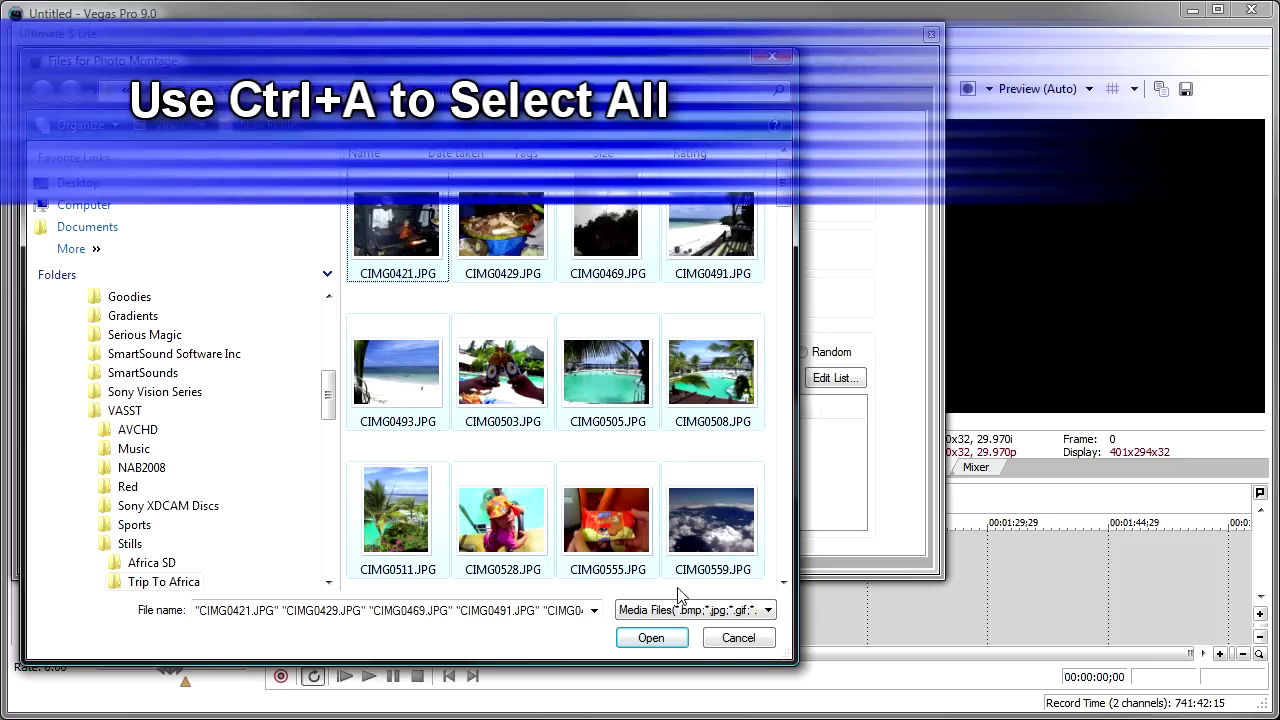
{"action": "left_click", "coordinate": [651, 638]}
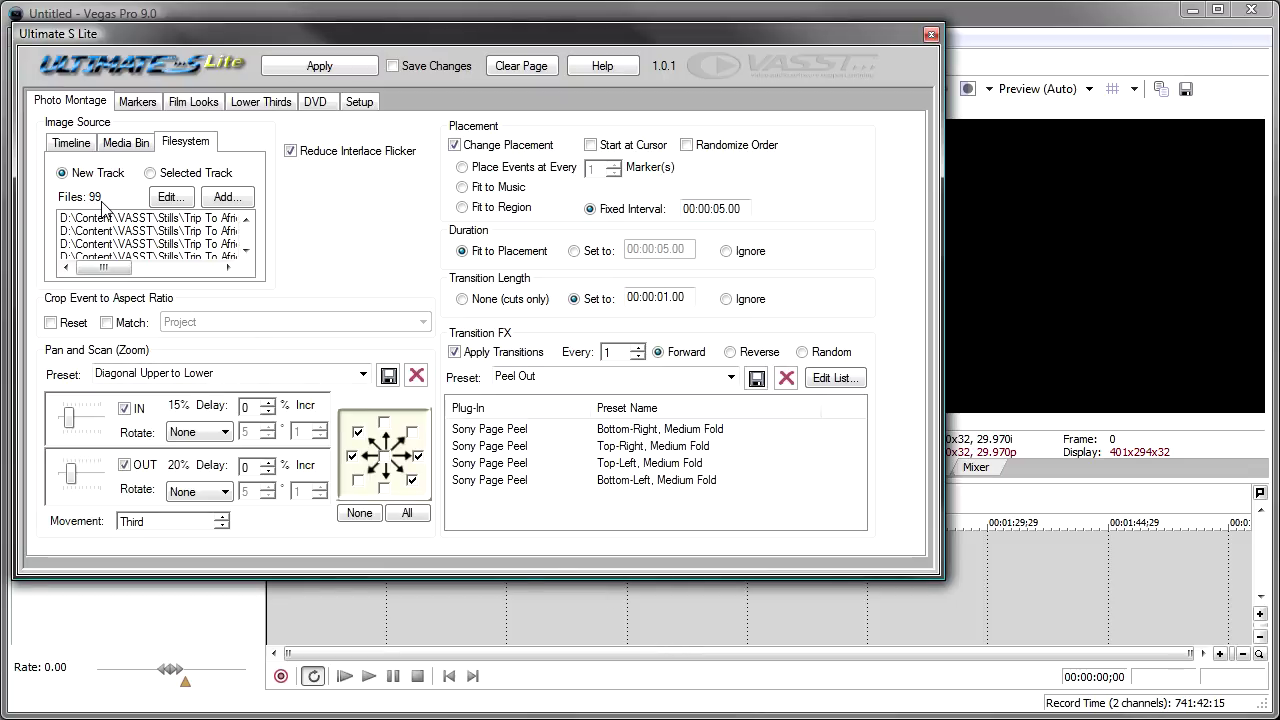
{"action": "left_click", "coordinate": [295, 74]}
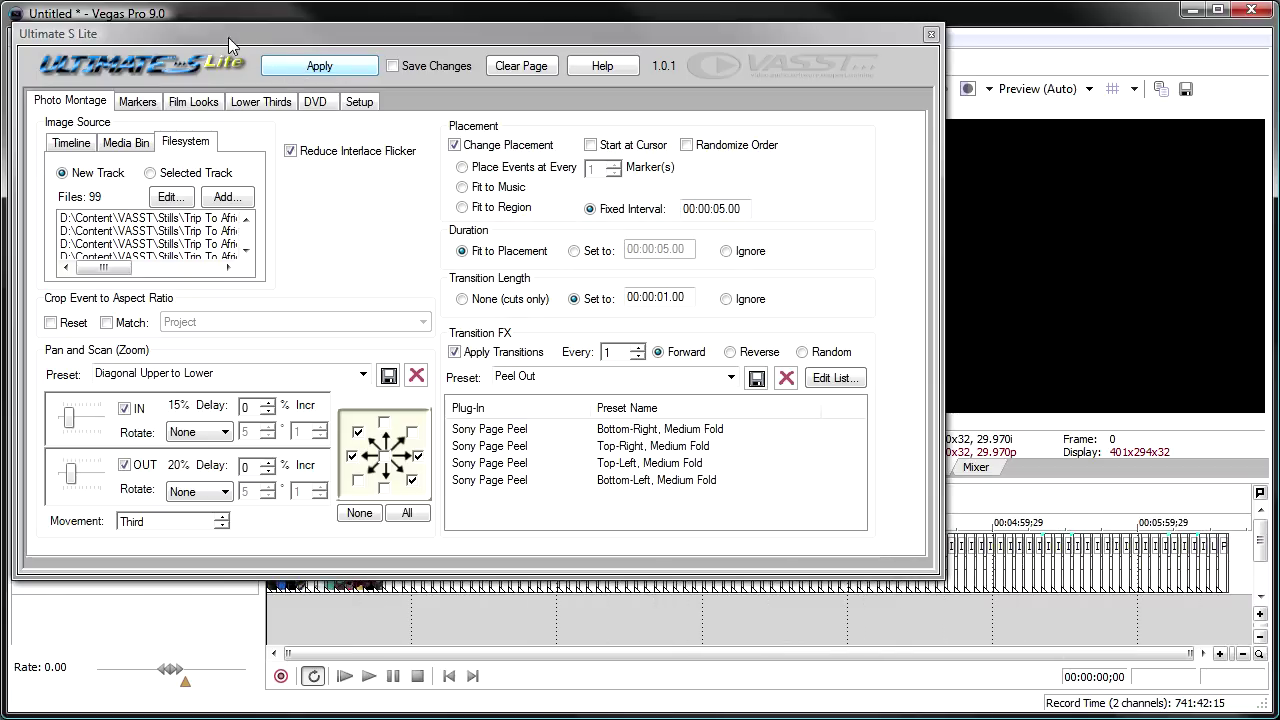
Dock the Ultimate S Lite window and play back the montage from about 00:00:03;01 on the timeline
{"action": "left_click_drag", "start_coordinate": [216, 40], "coordinate": [225, 84]}
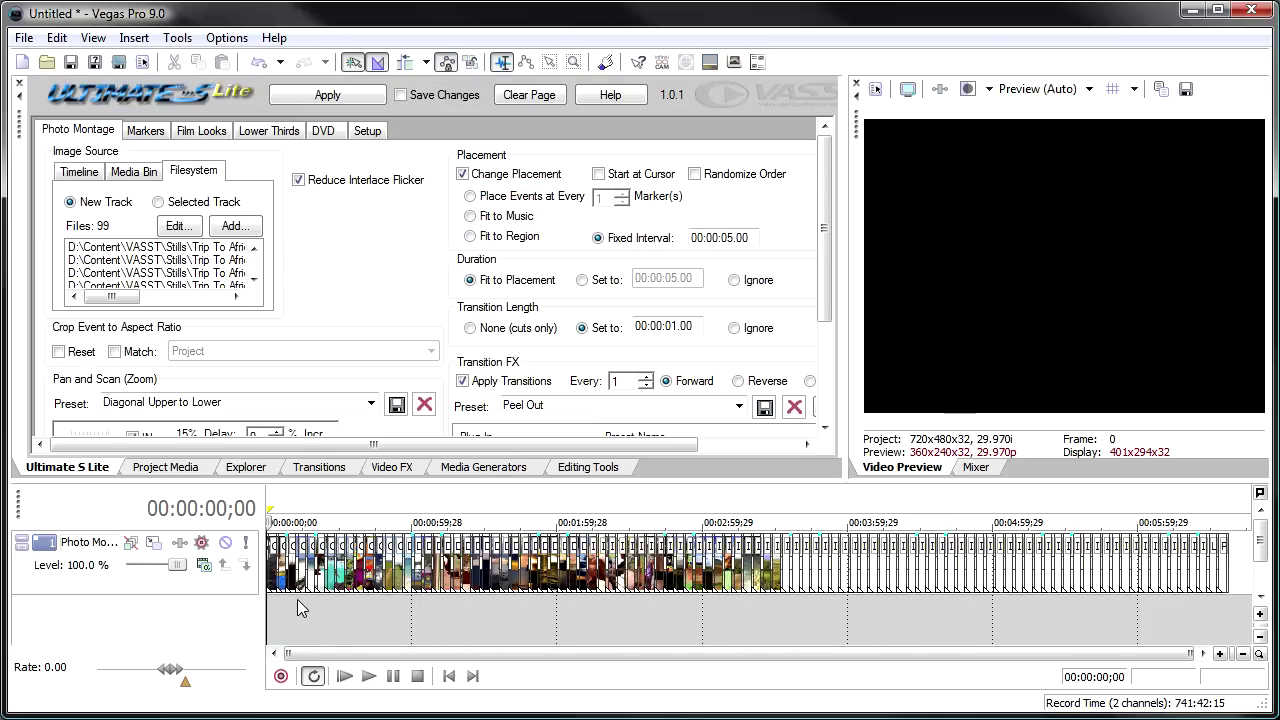
{"action": "left_click", "coordinate": [297, 600]}
{"action": "scroll", "coordinate": [300, 605], "scroll_direction": "up", "scroll_amount": 4}
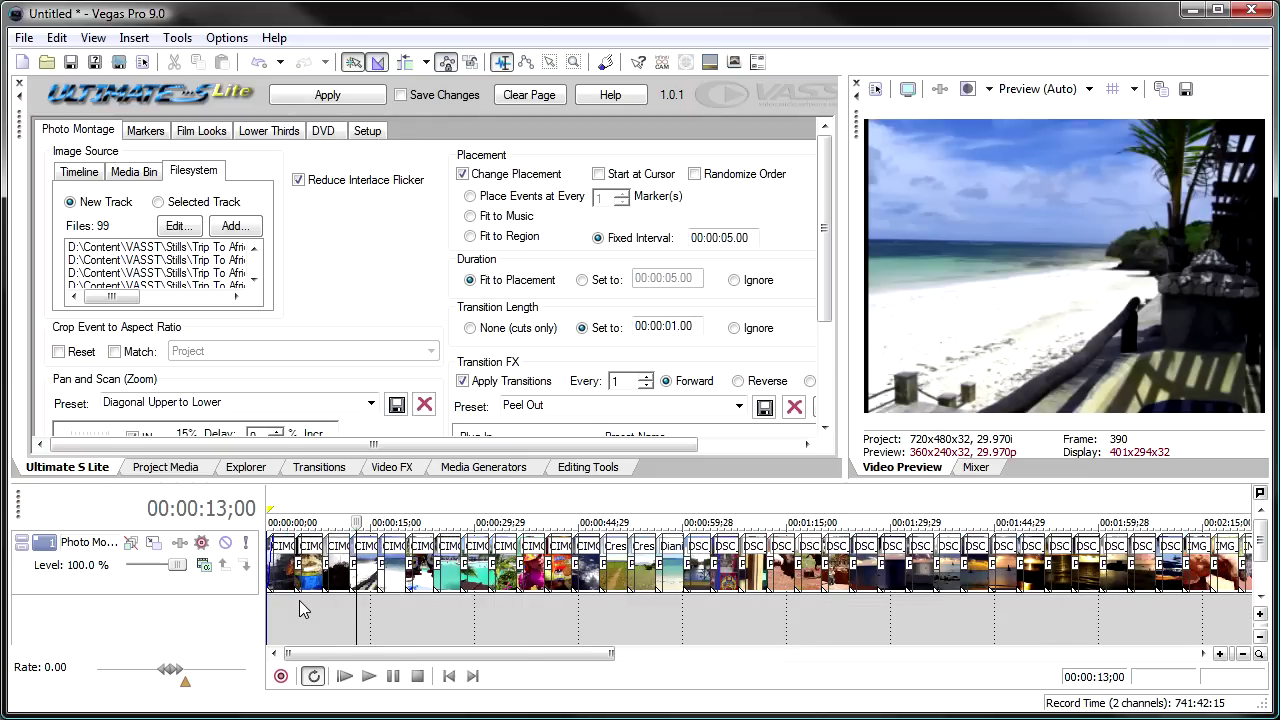
{"action": "scroll", "coordinate": [303, 610], "scroll_direction": "up", "scroll_amount": 2}
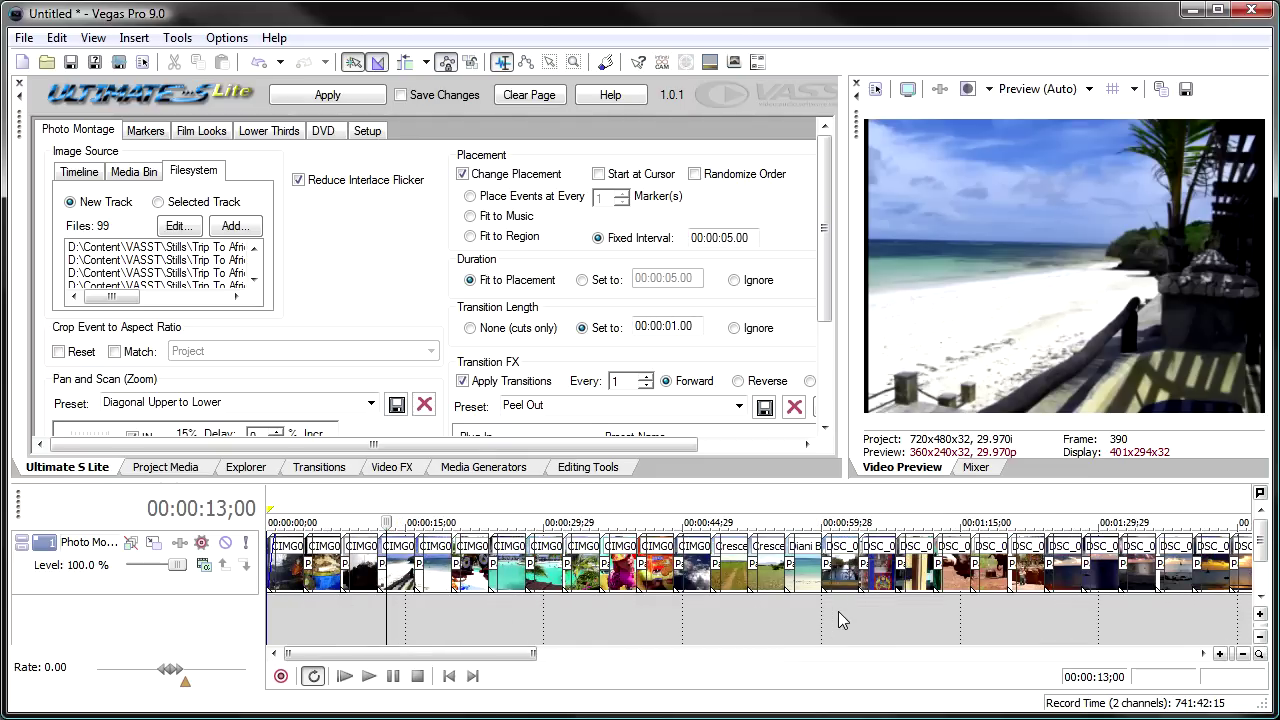
{"action": "left_click", "coordinate": [294, 612]}
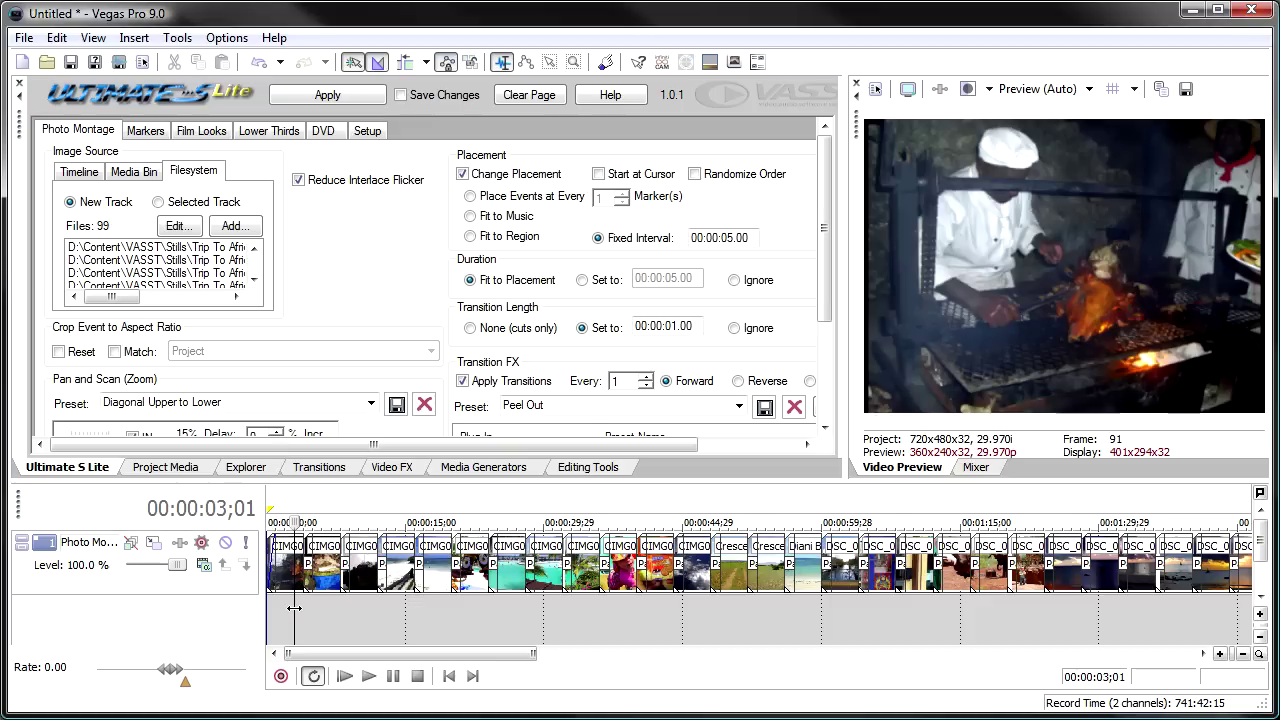
{"action": "key", "text": "space"}
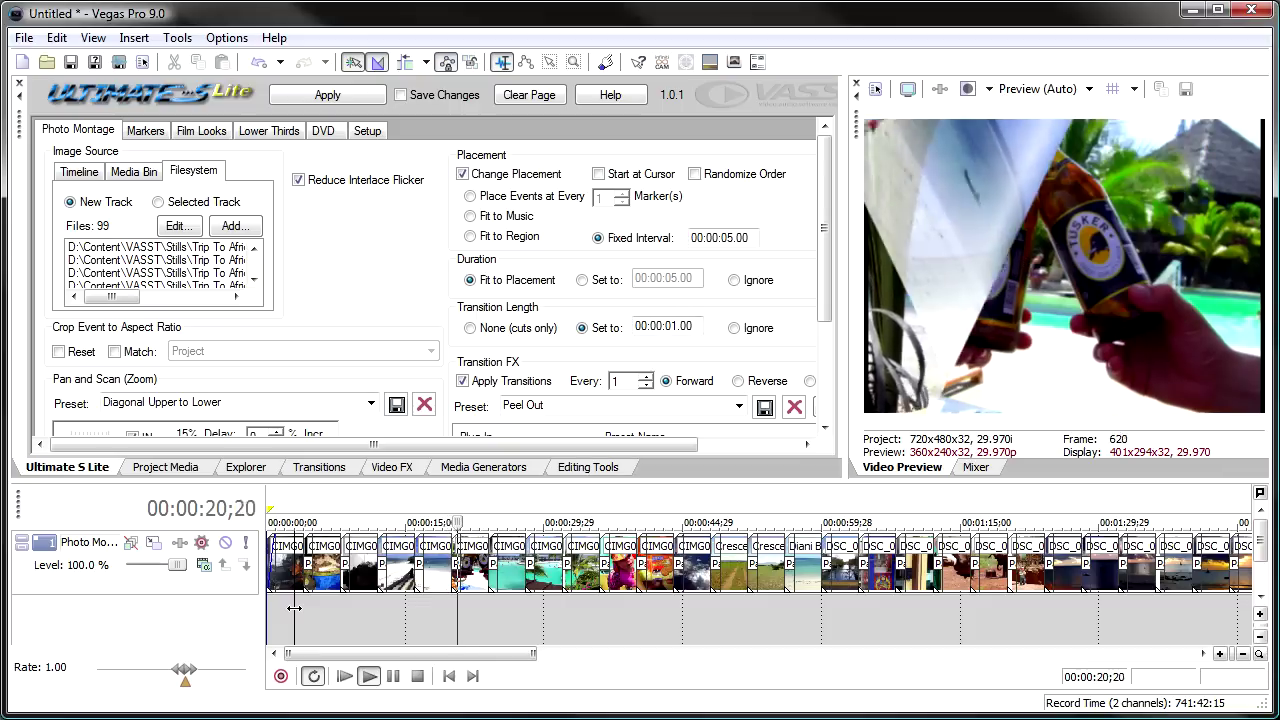
{"action": "key", "text": "space"}
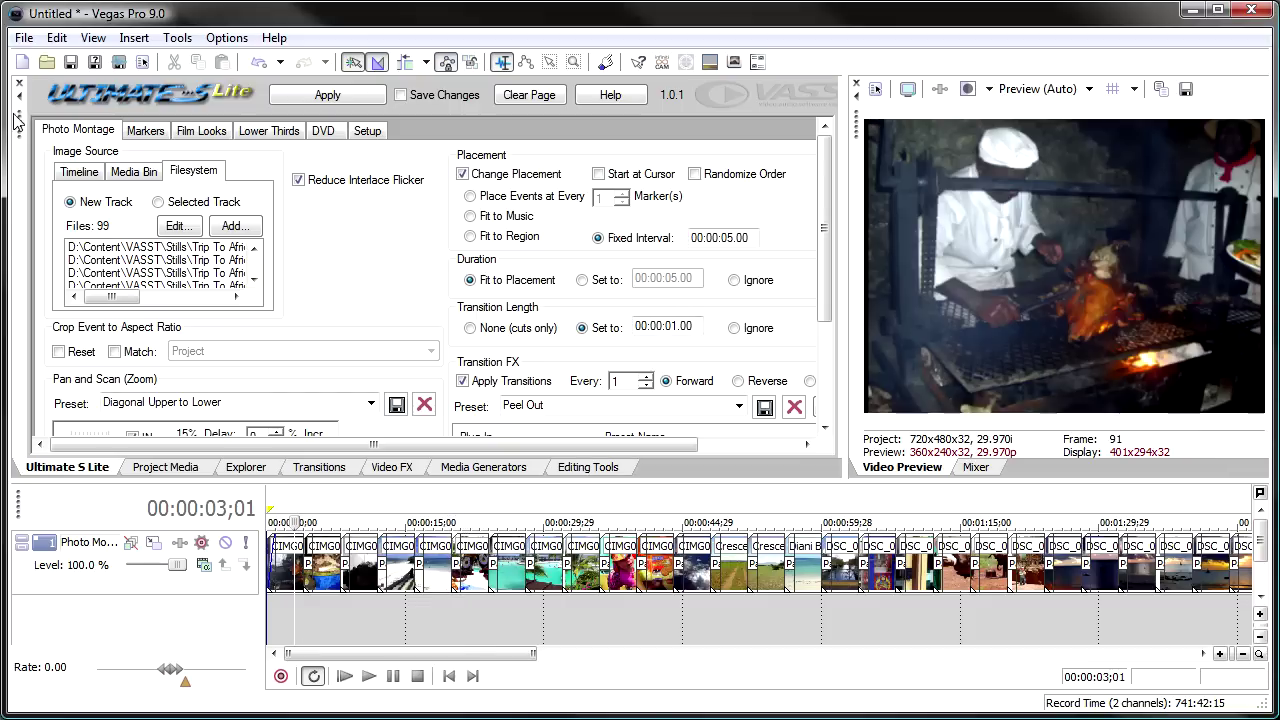
Switch the image source to Timeline and select the photo montage track, leaving the Ultimate S Lite window floating
{"action": "left_click_drag", "start_coordinate": [26, 124], "coordinate": [46, 150]}
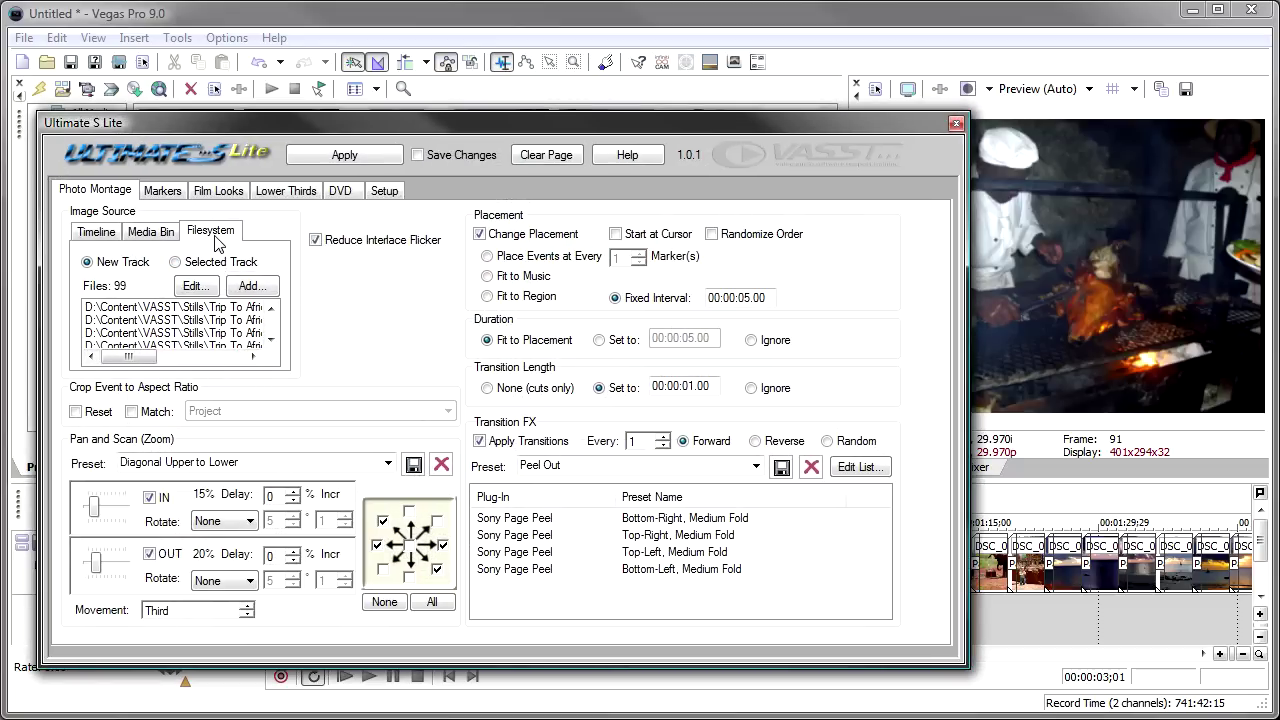
{"action": "left_click", "coordinate": [92, 236]}
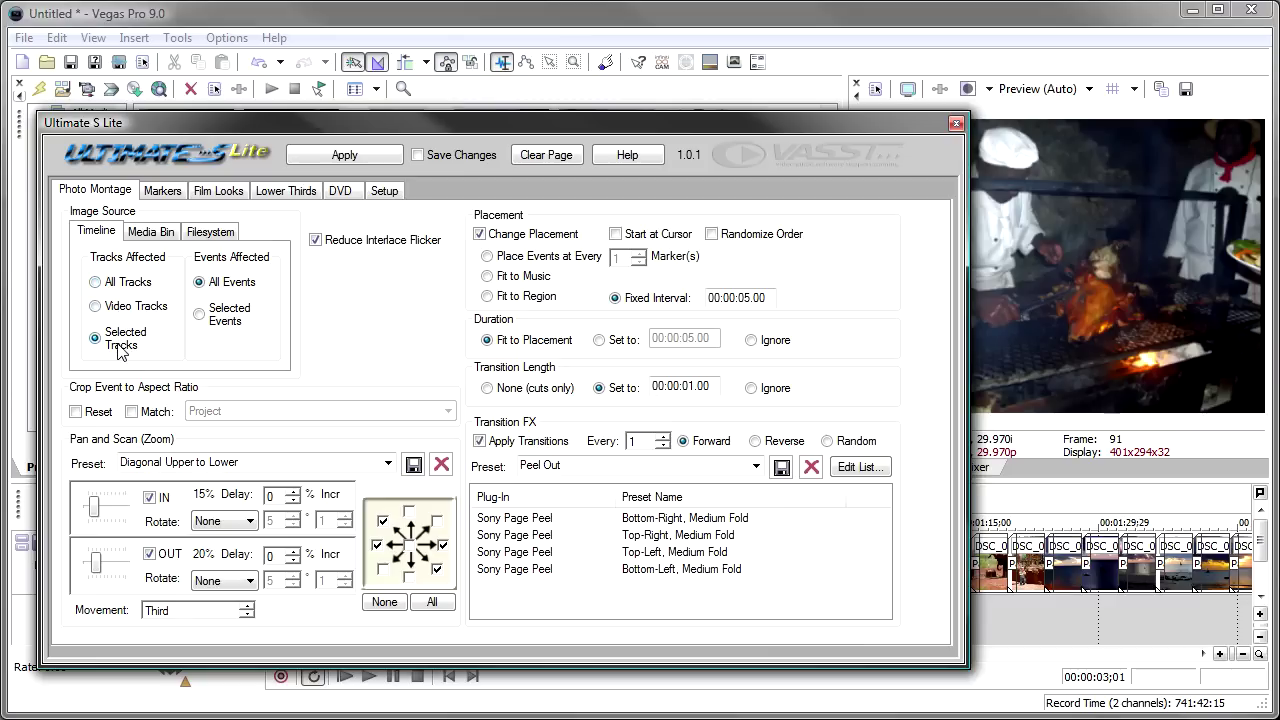
{"action": "left_click_drag", "start_coordinate": [174, 123], "coordinate": [320, 117]}
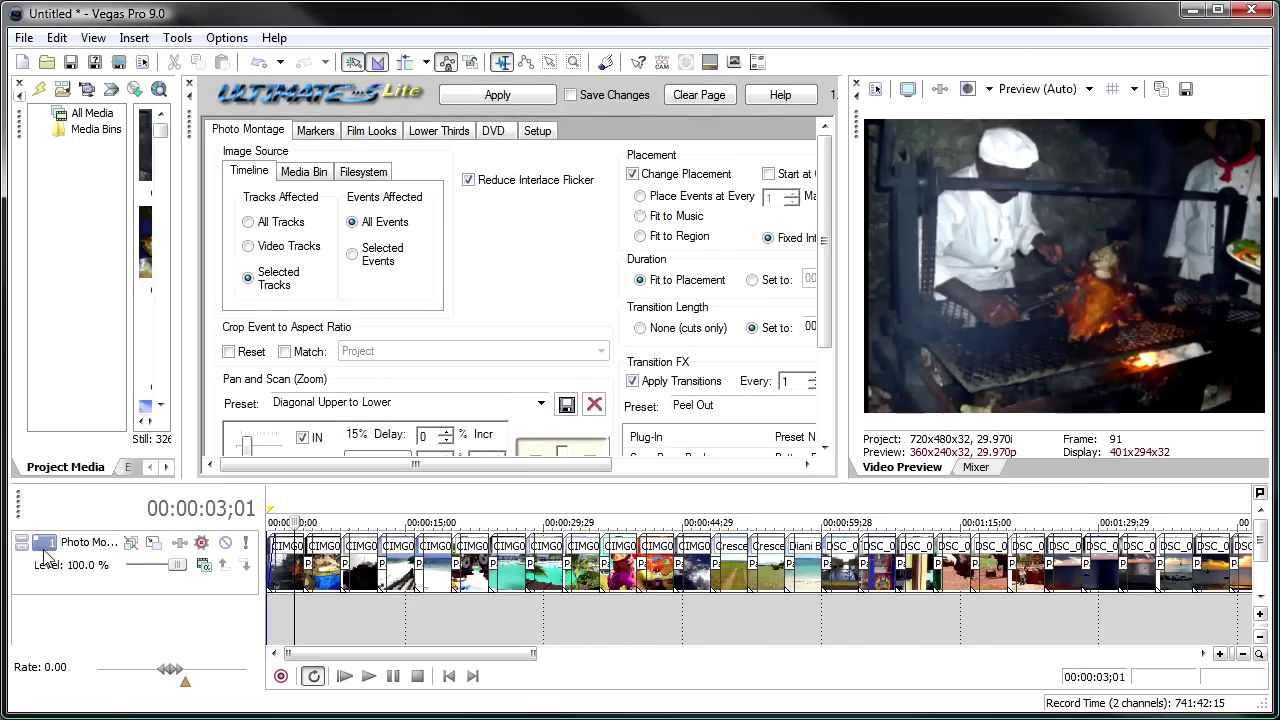
{"action": "left_click", "coordinate": [48, 556]}
{"action": "left_click_drag", "start_coordinate": [194, 128], "coordinate": [41, 142]}
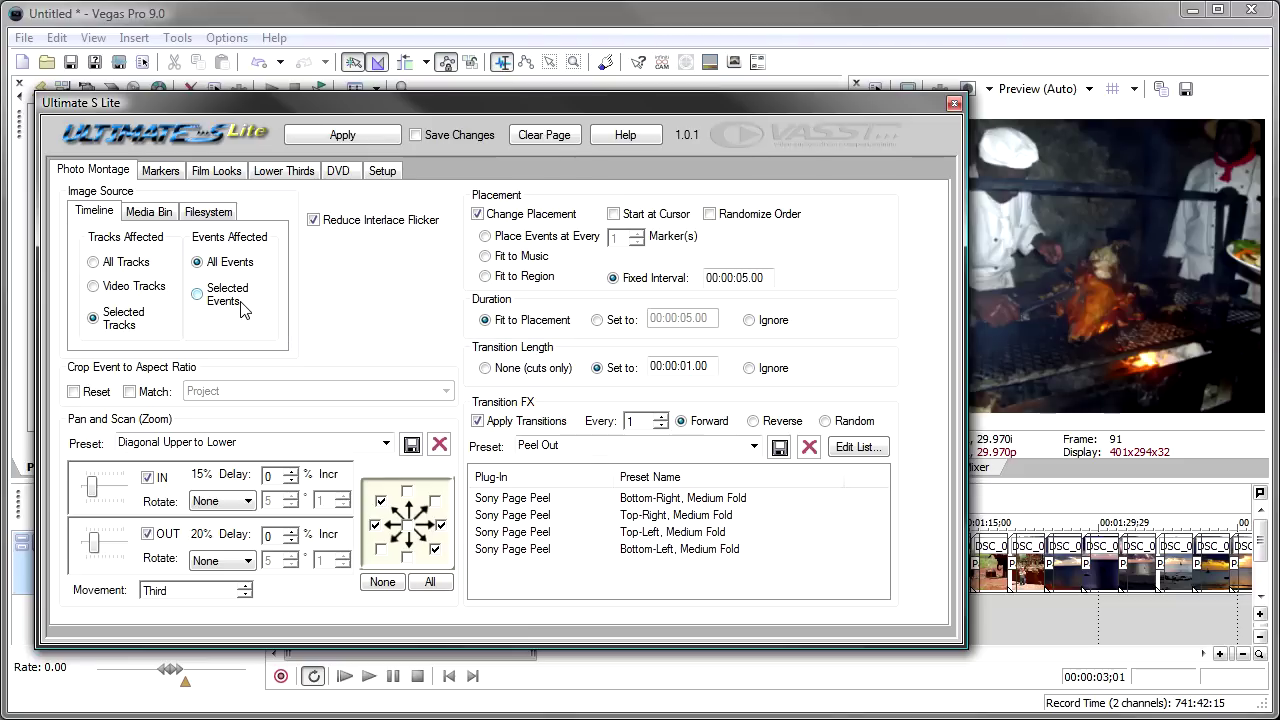
Turn on Reset and Match for cropping events to aspect ratio, matching the Project
{"action": "left_click", "coordinate": [131, 393]}
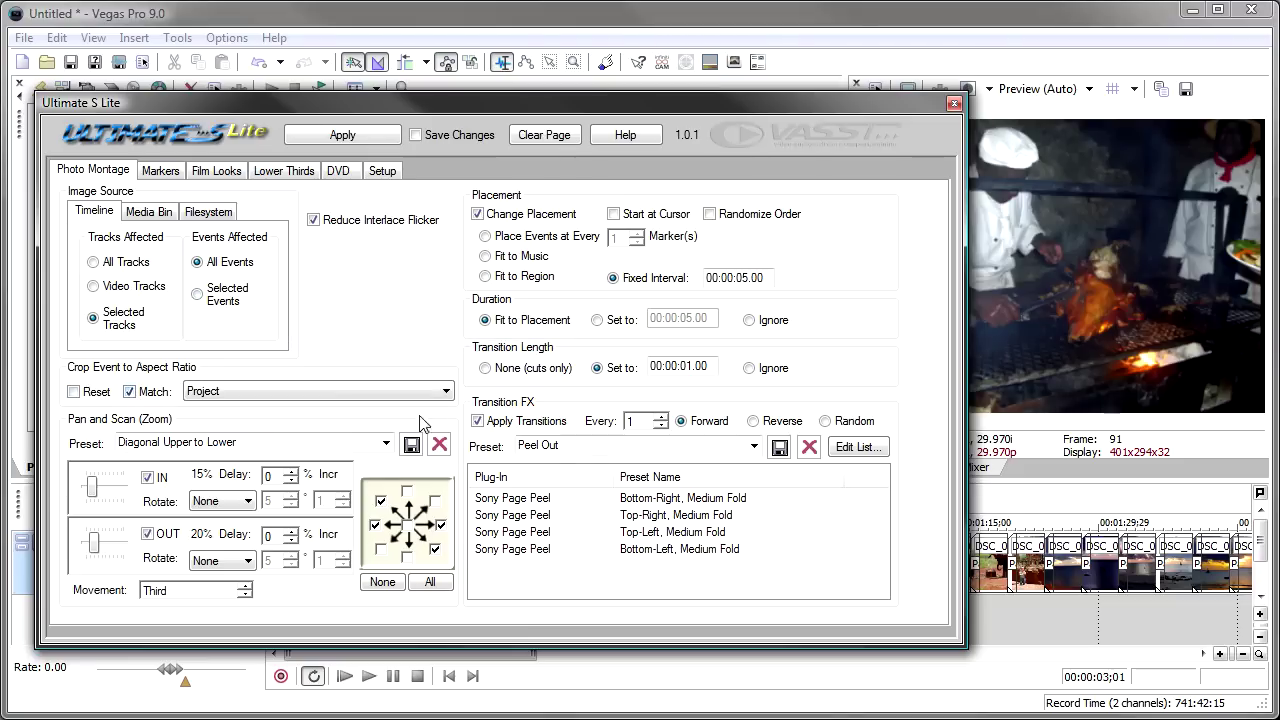
{"action": "left_click", "coordinate": [447, 393]}
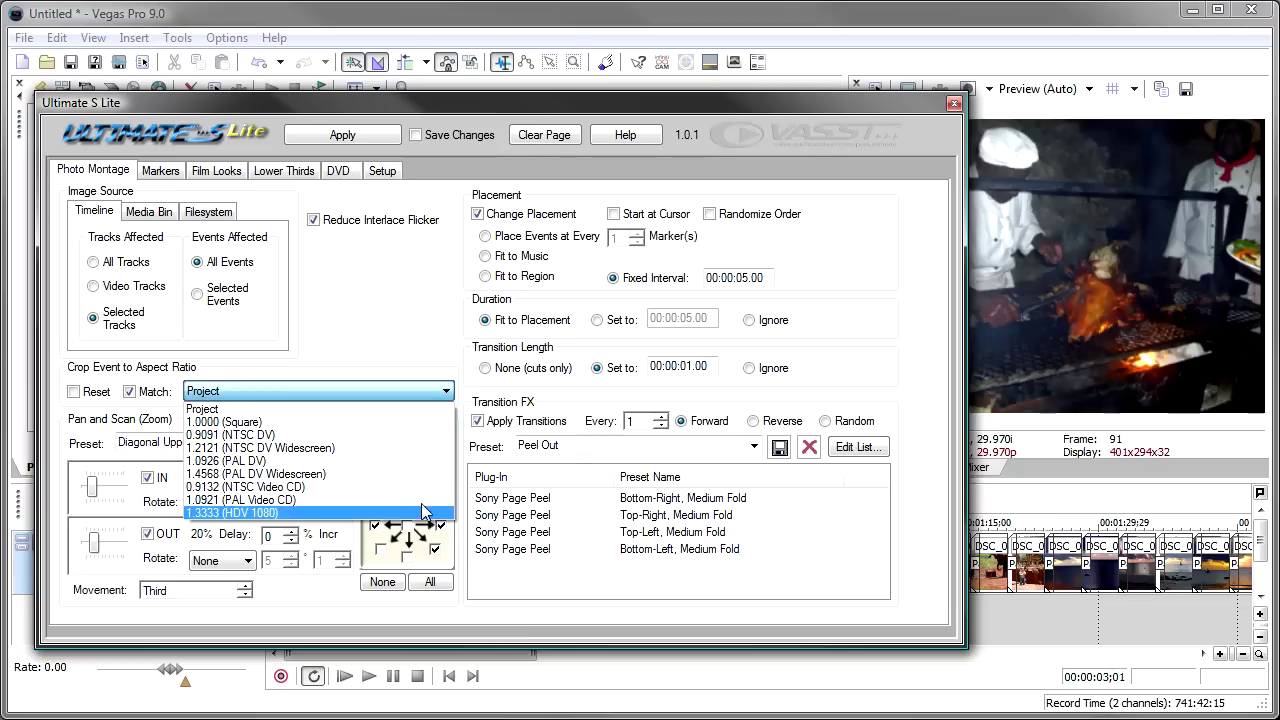
{"action": "left_click", "coordinate": [420, 412]}
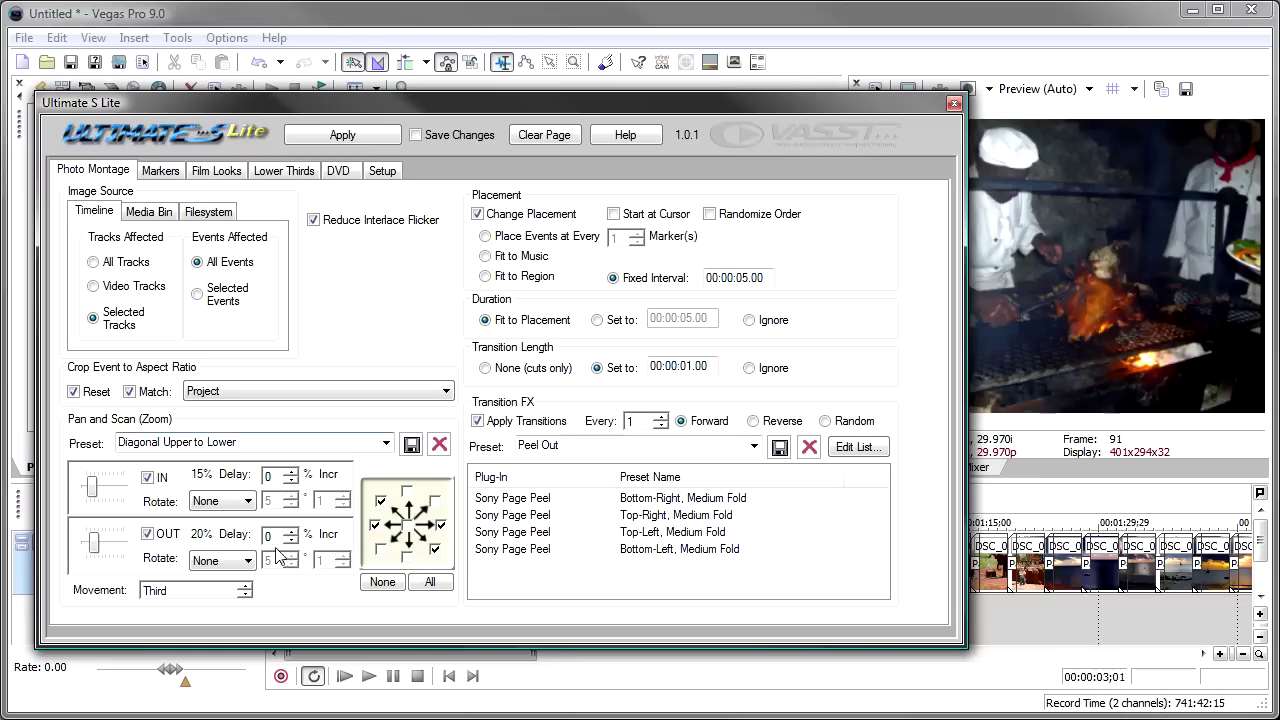
Choose the "Diagonal Upper to Lower with Rotate In" pan and scan preset and apply it to the montage
{"action": "left_click", "coordinate": [385, 443]}
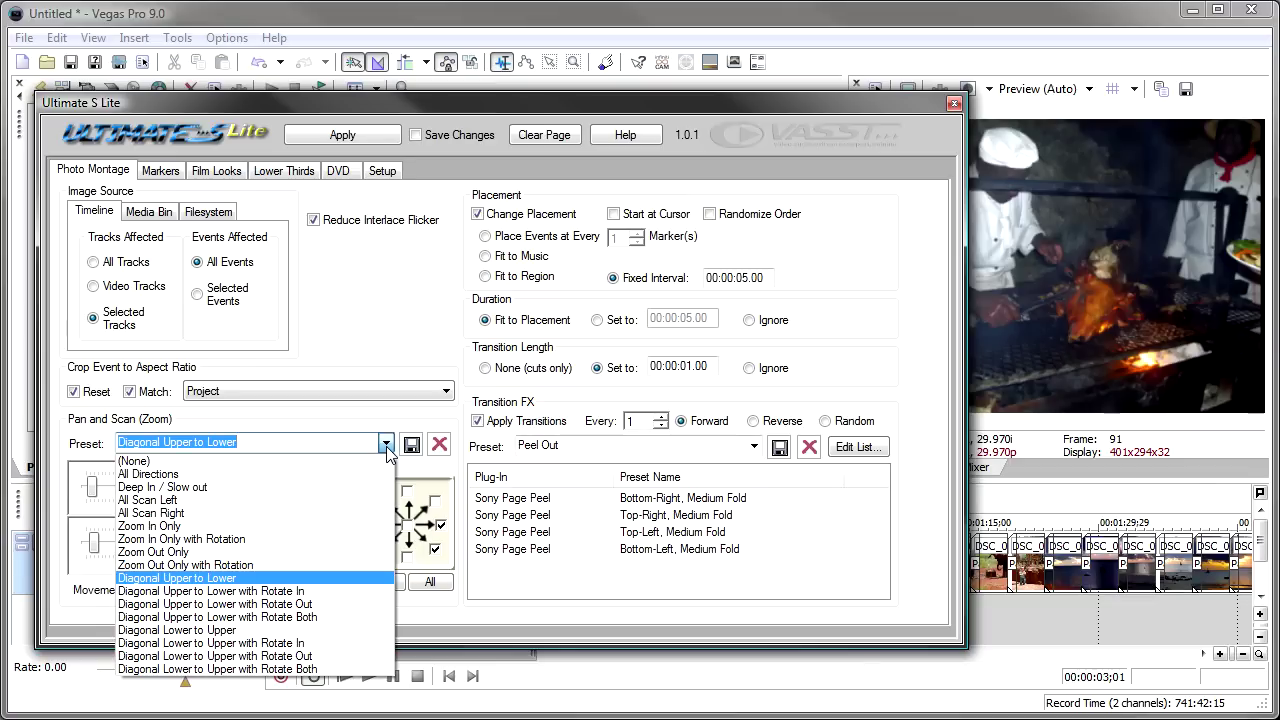
{"action": "left_click", "coordinate": [331, 592]}
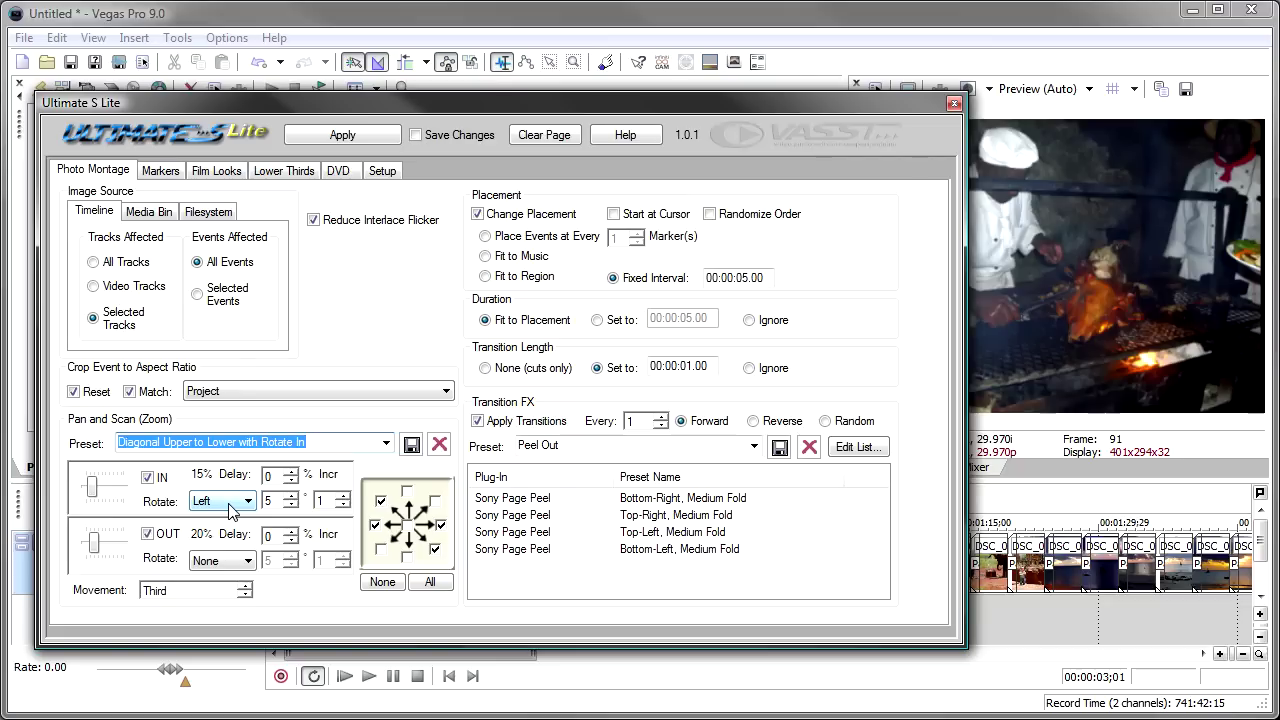
{"action": "left_click", "coordinate": [342, 133]}
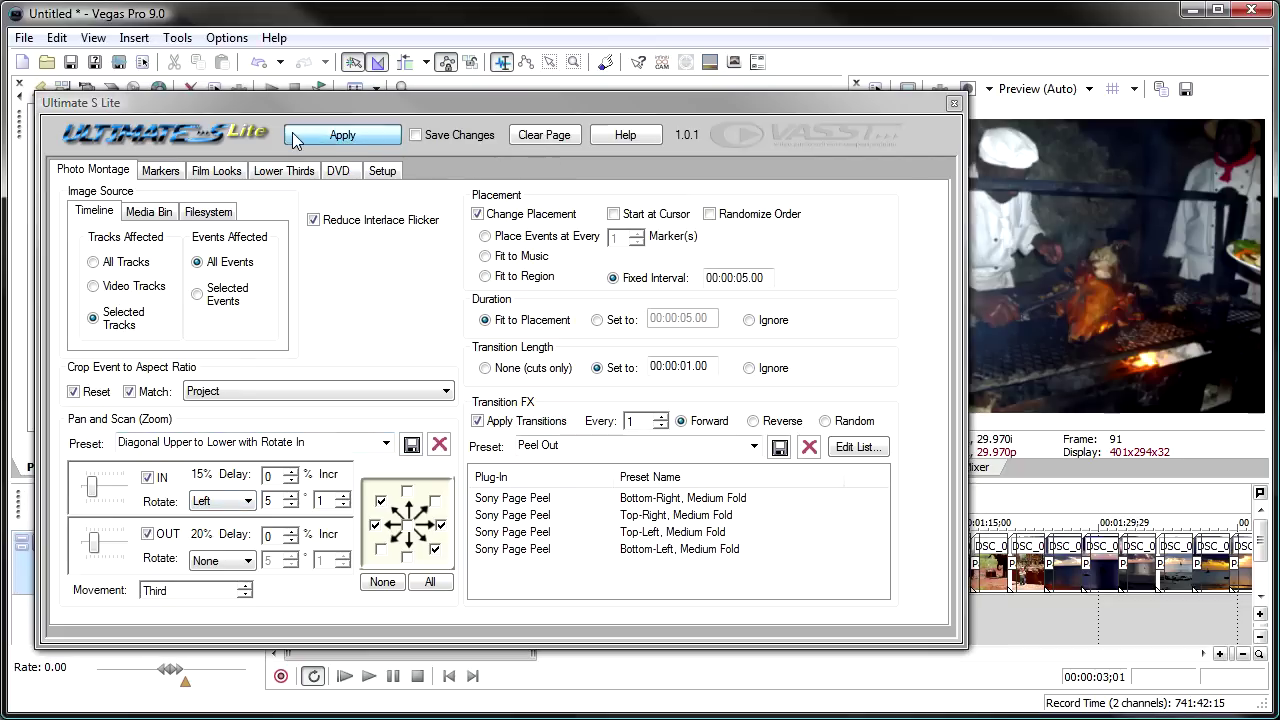
Dock the Ultimate S Lite window and play the montage from the start of the timeline
{"action": "left_click_drag", "start_coordinate": [85, 103], "coordinate": [70, 105]}
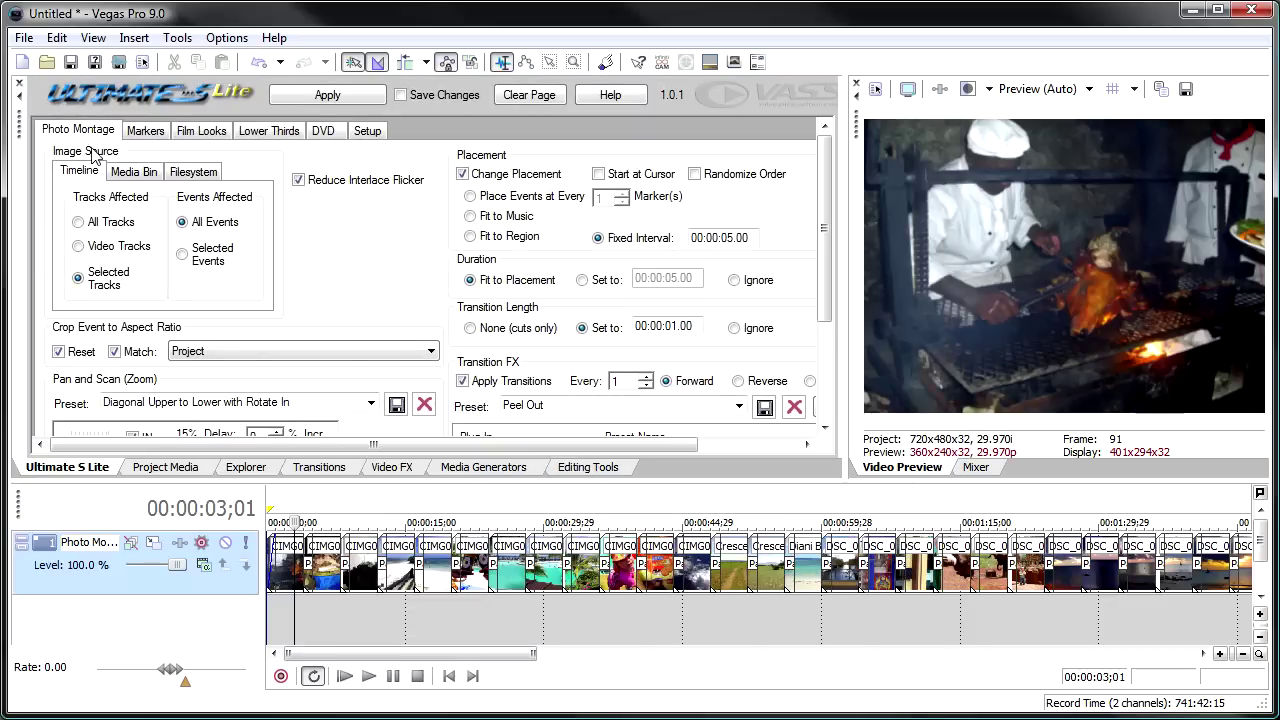
{"action": "left_click", "coordinate": [270, 614]}
{"action": "key", "text": "space"}
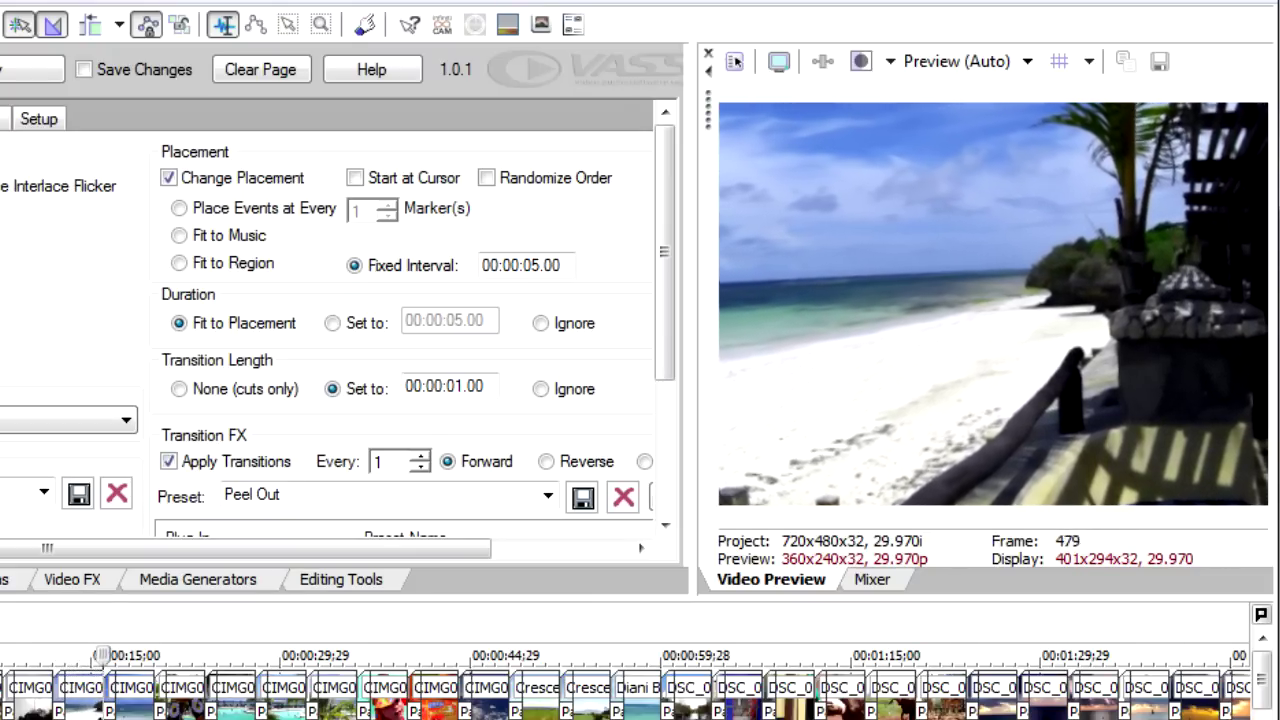
{"action": "key", "text": "space"}
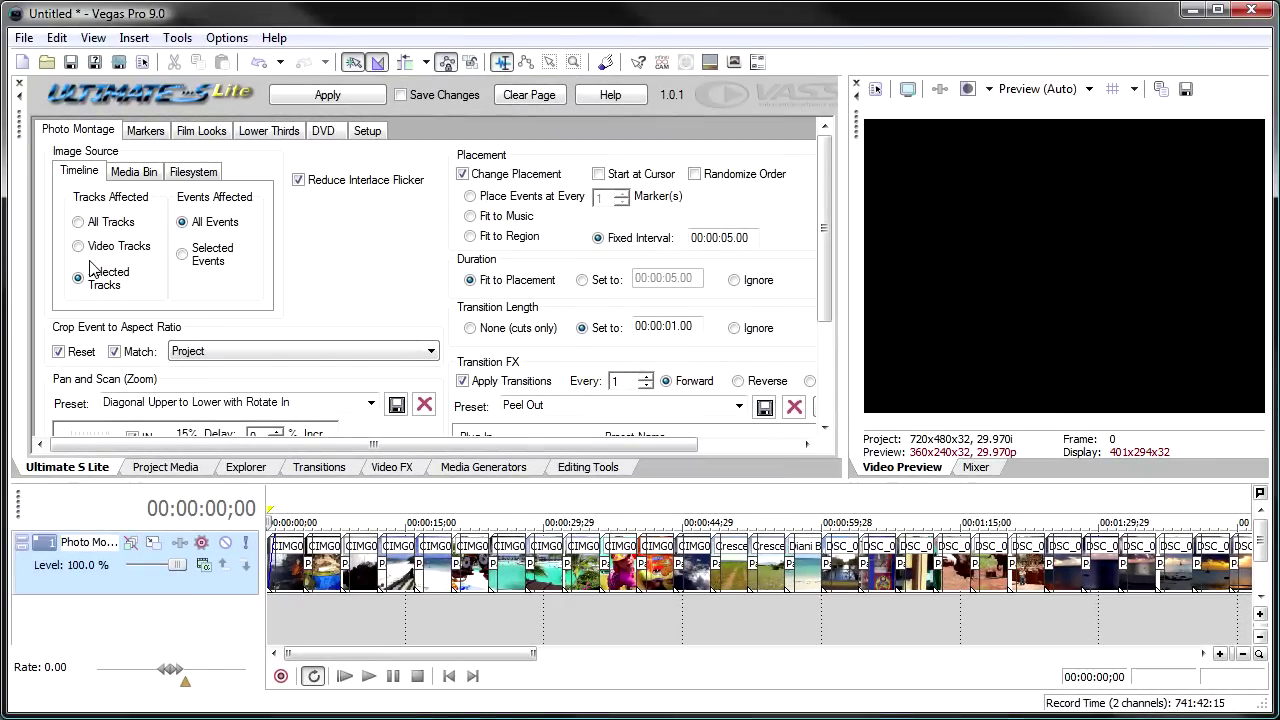
Select the third still's span on the timeline, from 00:00:08;00 to 00:00:13;00
{"action": "left_click_drag", "start_coordinate": [28, 133], "coordinate": [56, 158]}
{"action": "left_click_drag", "start_coordinate": [823, 197], "coordinate": [823, 203]}
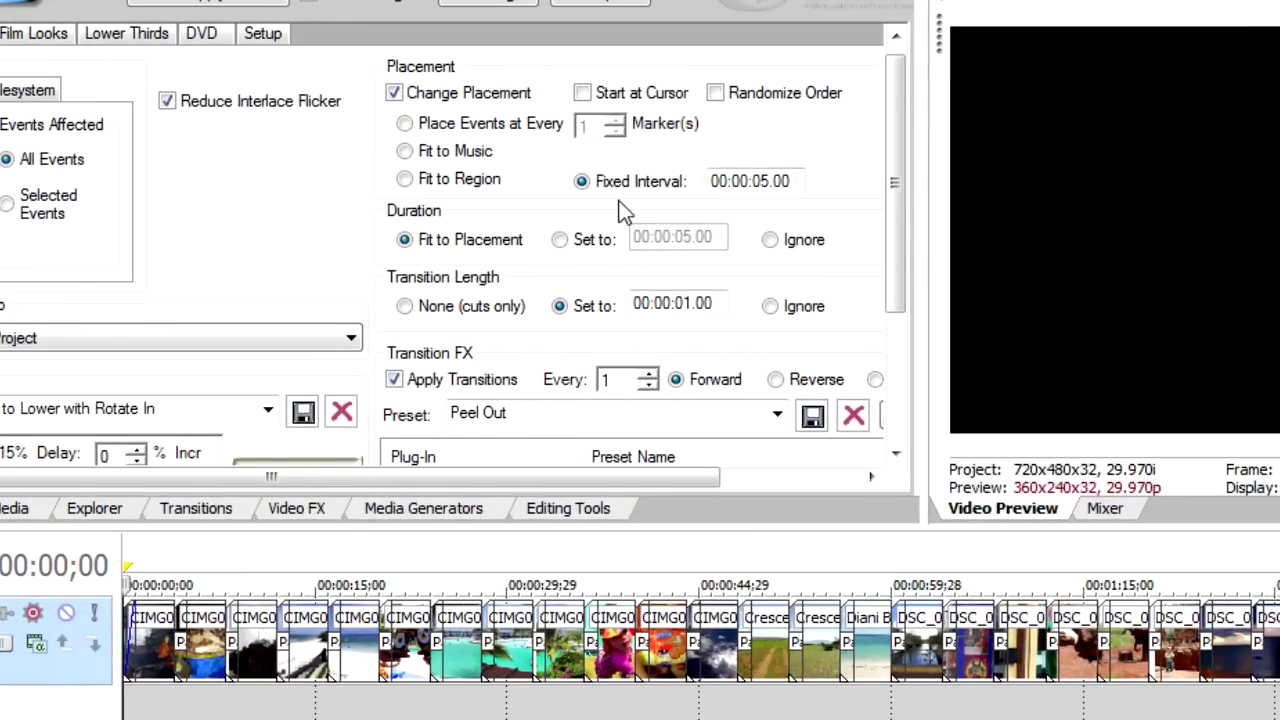
{"action": "left_click", "coordinate": [258, 645]}
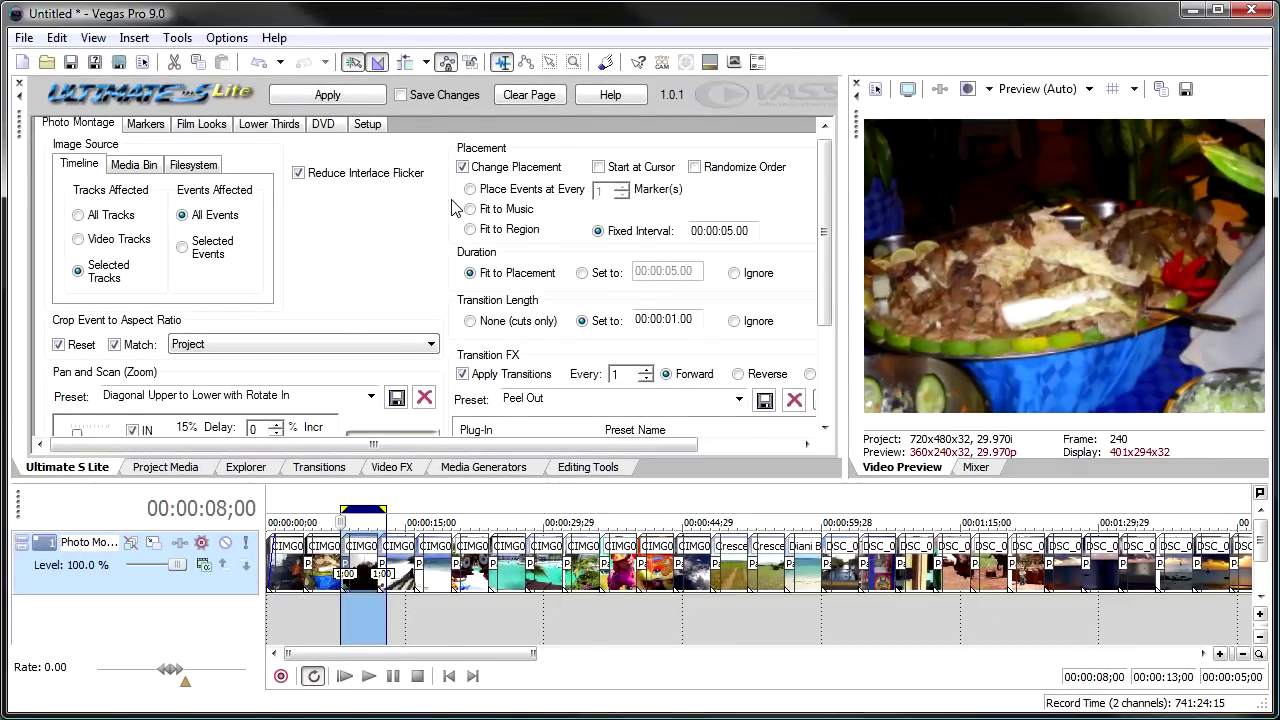
Browse the Explorer to VASST TrakPaks, Hall Of Shadows, Full Arrangements, with the folder tree narrowed to make room for the file list
{"action": "left_click", "coordinate": [246, 468]}
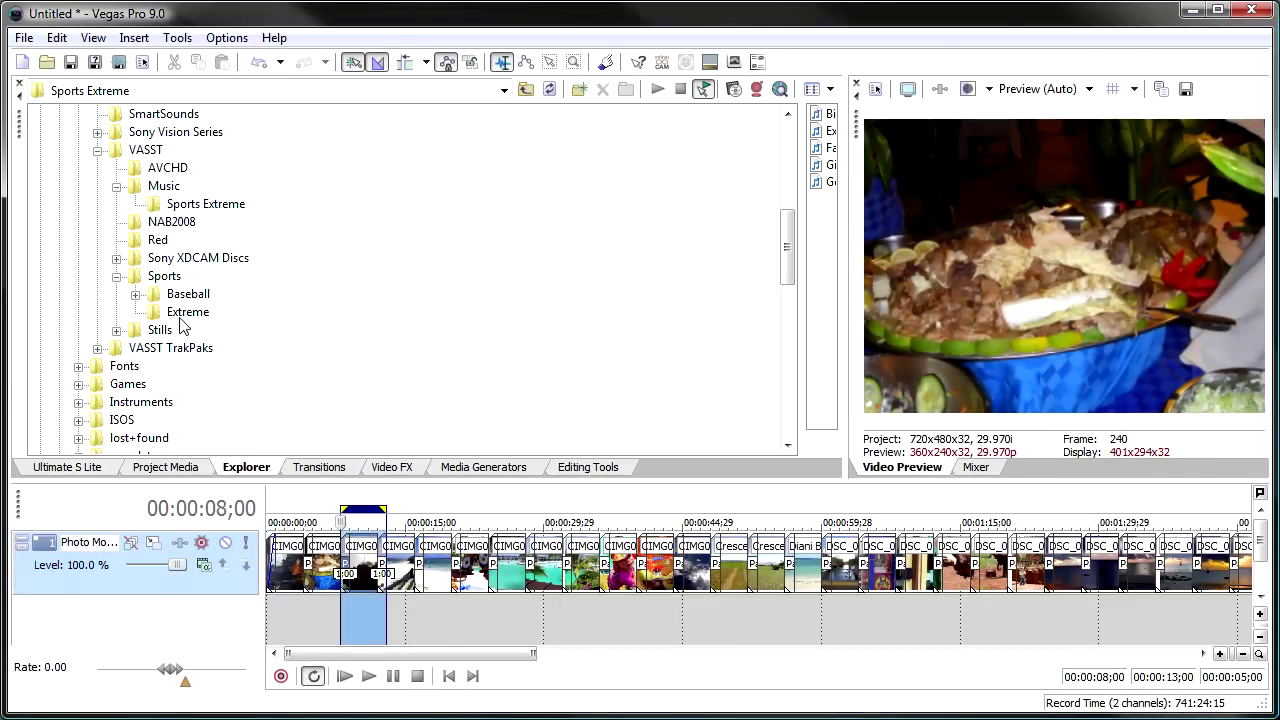
{"action": "left_click_drag", "start_coordinate": [805, 292], "coordinate": [298, 304]}
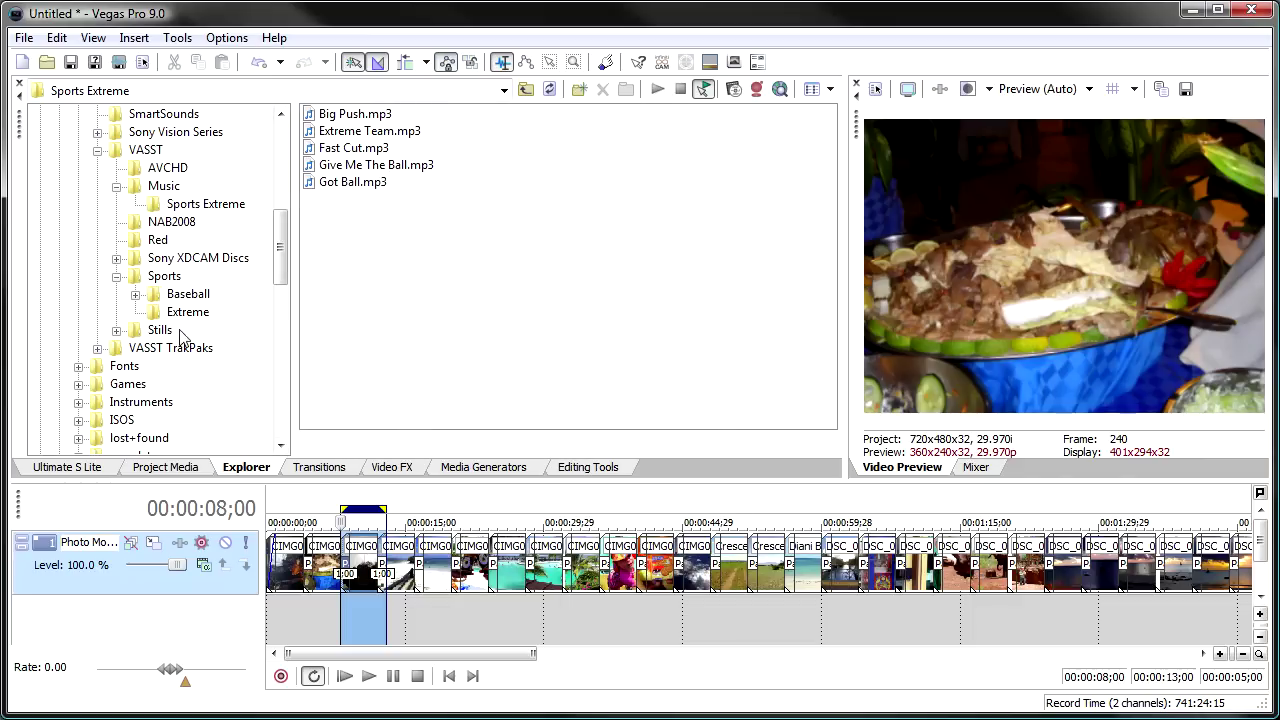
{"action": "left_click", "coordinate": [97, 348]}
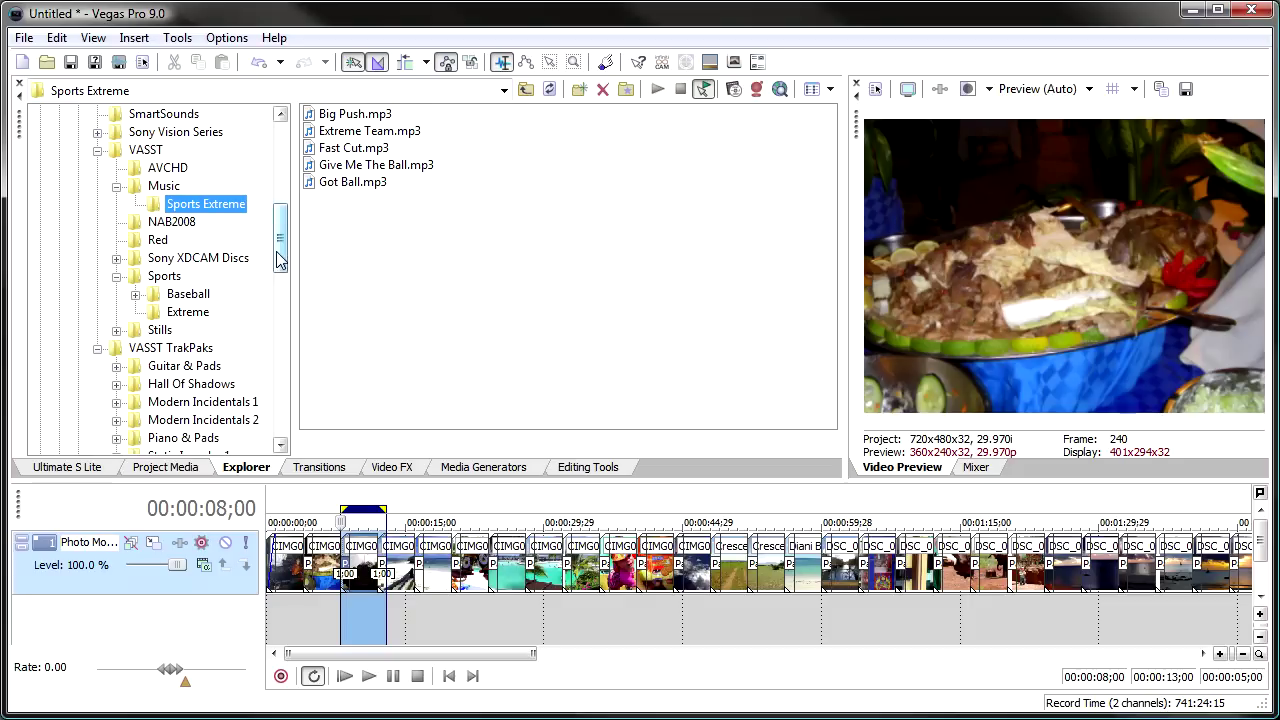
{"action": "scroll", "coordinate": [280, 275], "scroll_direction": "down", "scroll_amount": 4}
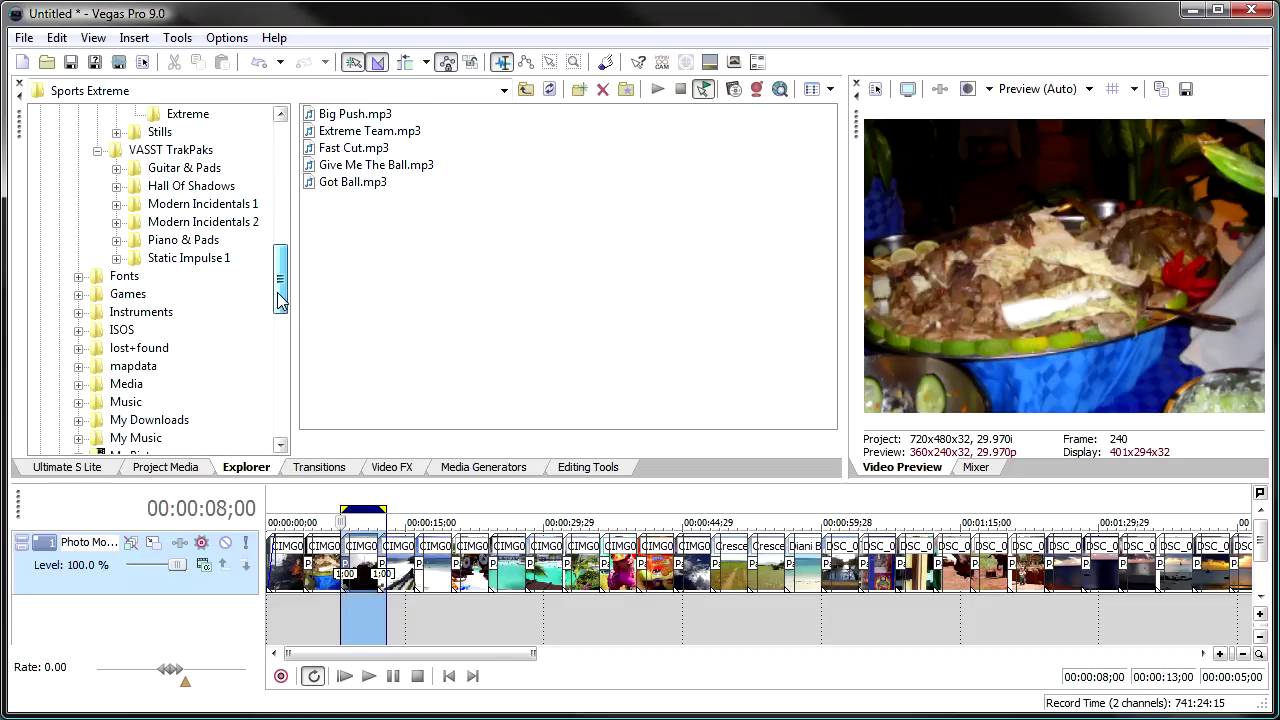
{"action": "left_click", "coordinate": [117, 186]}
{"action": "left_click", "coordinate": [195, 222]}
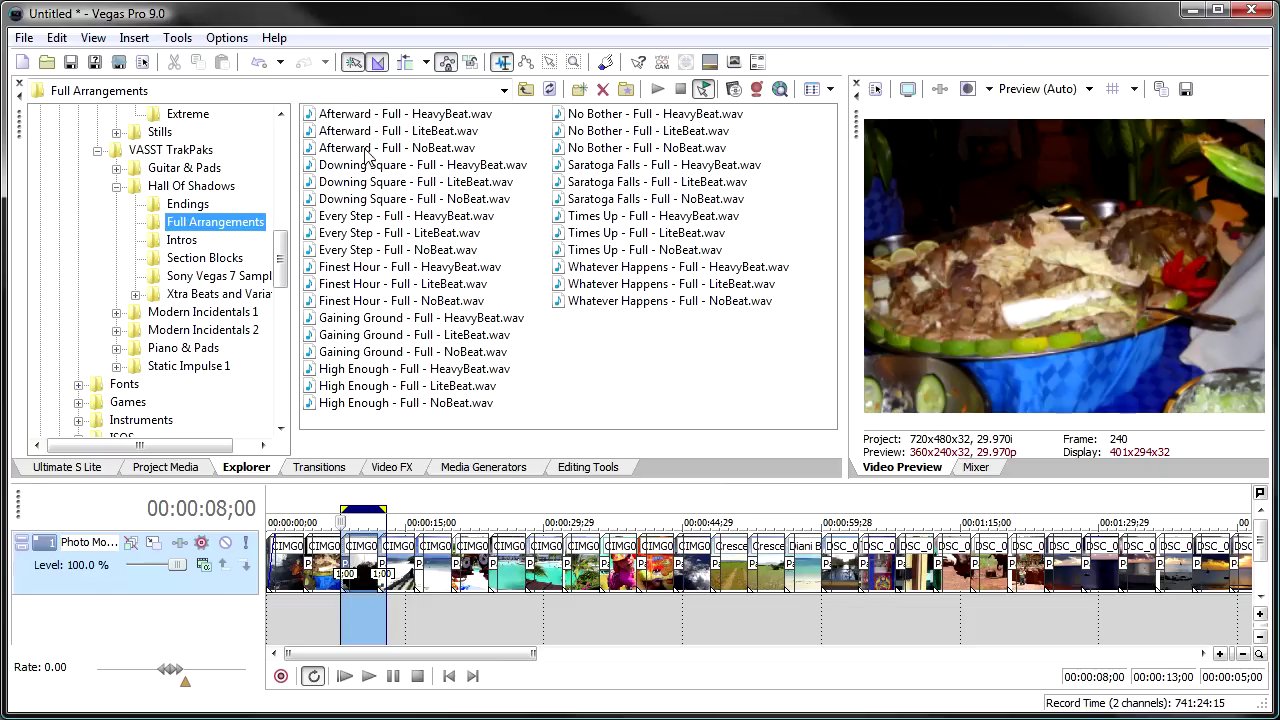
Add Downing Square - Full - HeavyBeat.wav on a new audio track at the timeline start and play it with the montage
{"action": "left_click_drag", "start_coordinate": [360, 172], "coordinate": [286, 629]}
{"action": "left_click", "coordinate": [344, 676]}
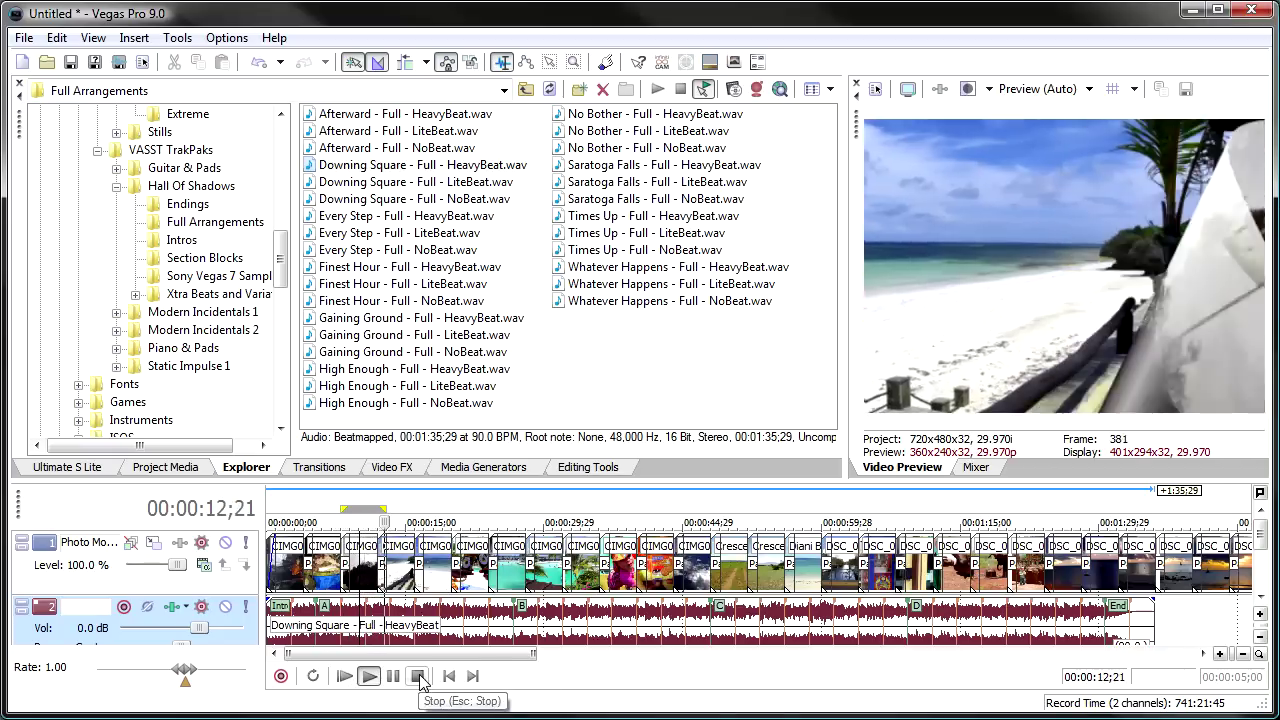
{"action": "left_click", "coordinate": [418, 676]}
Return to Ultimate S Lite and set the photo montage placement to Fit to Music
{"action": "left_click", "coordinate": [77, 468]}
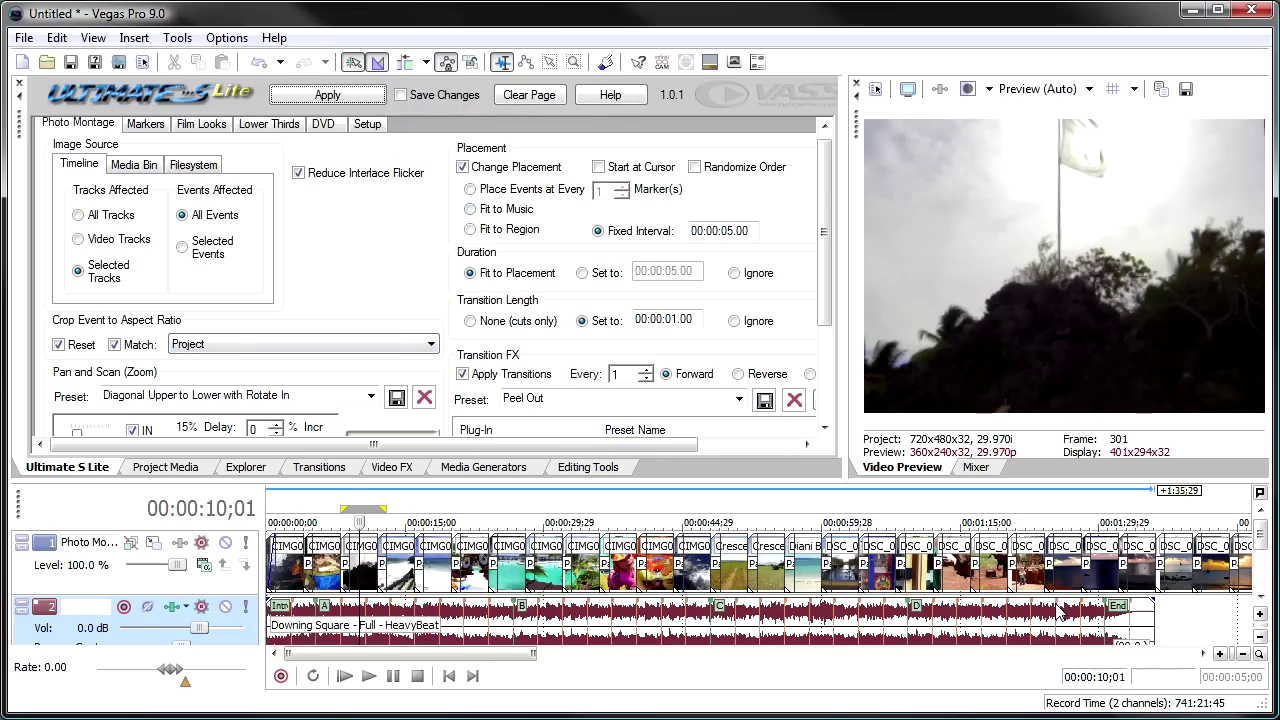
{"action": "mouse_move", "coordinate": [500, 661]}
{"action": "left_mouse_down"}
{"action": "mouse_move", "coordinate": [780, 663]}
{"action": "mouse_move", "coordinate": [492, 655]}
{"action": "left_mouse_up"}
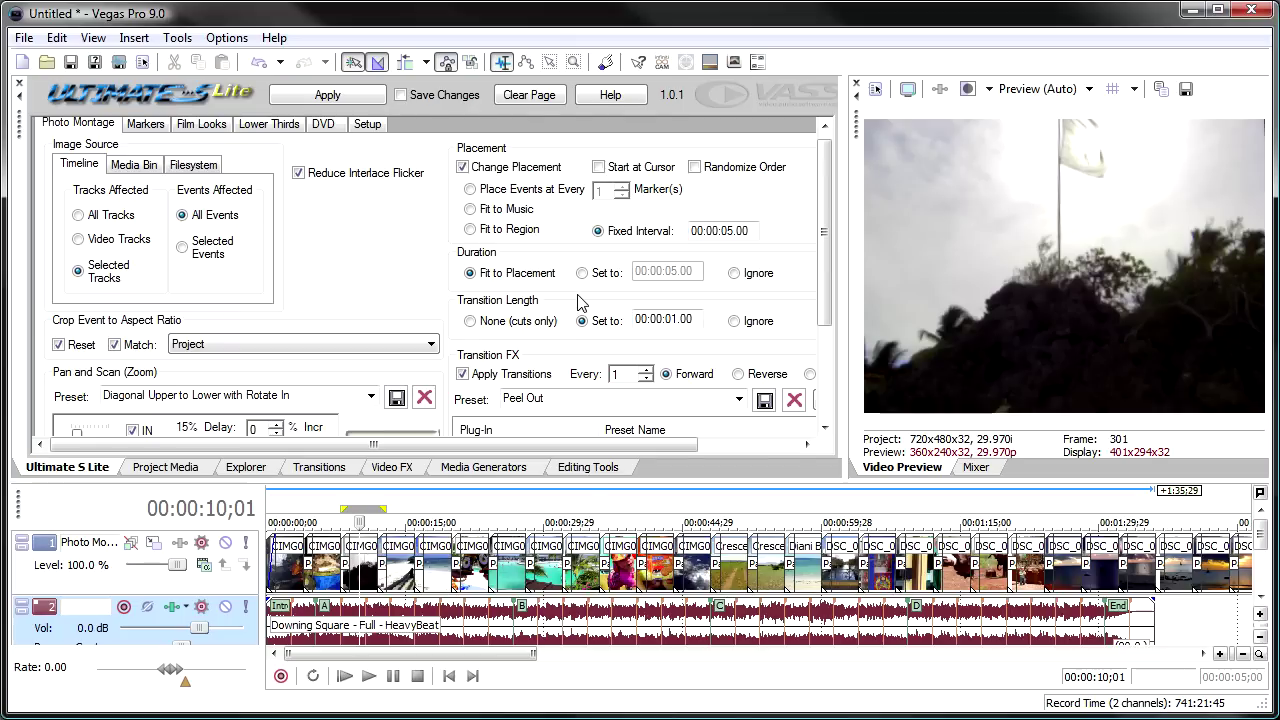
{"action": "left_click", "coordinate": [484, 212]}
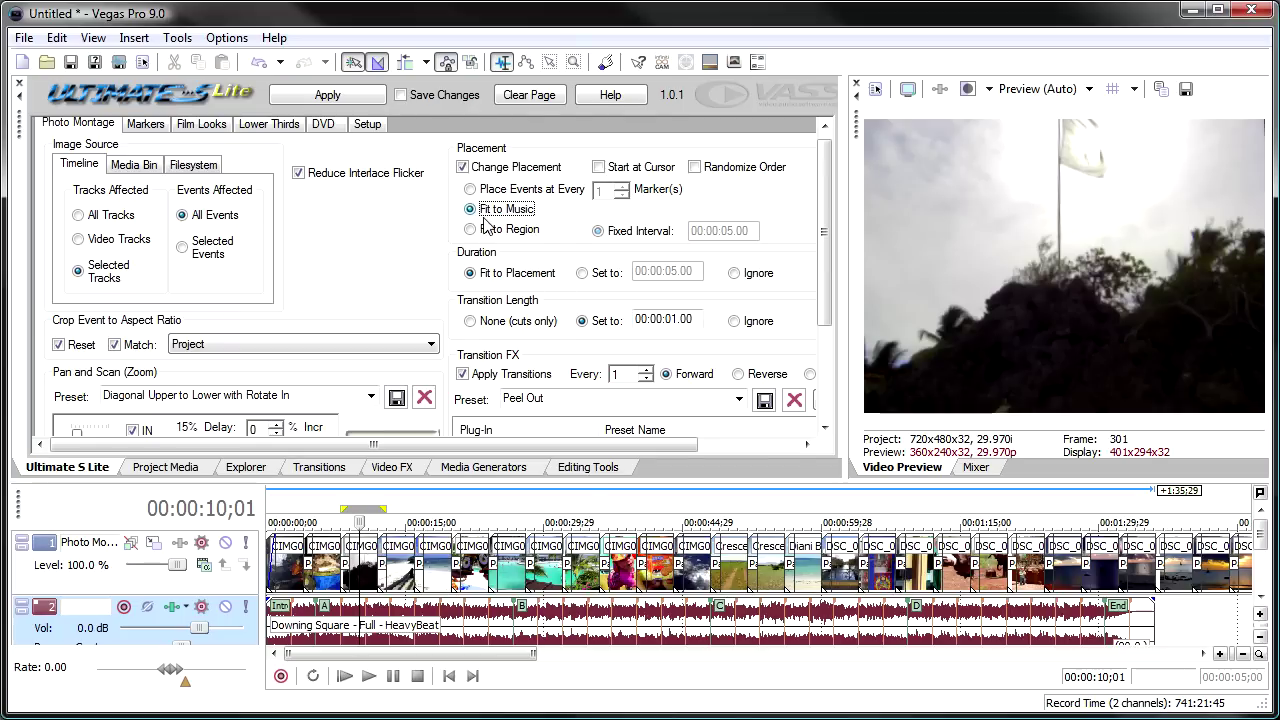
Name the new audio track "Music"
{"action": "double_click", "coordinate": [90, 610]}
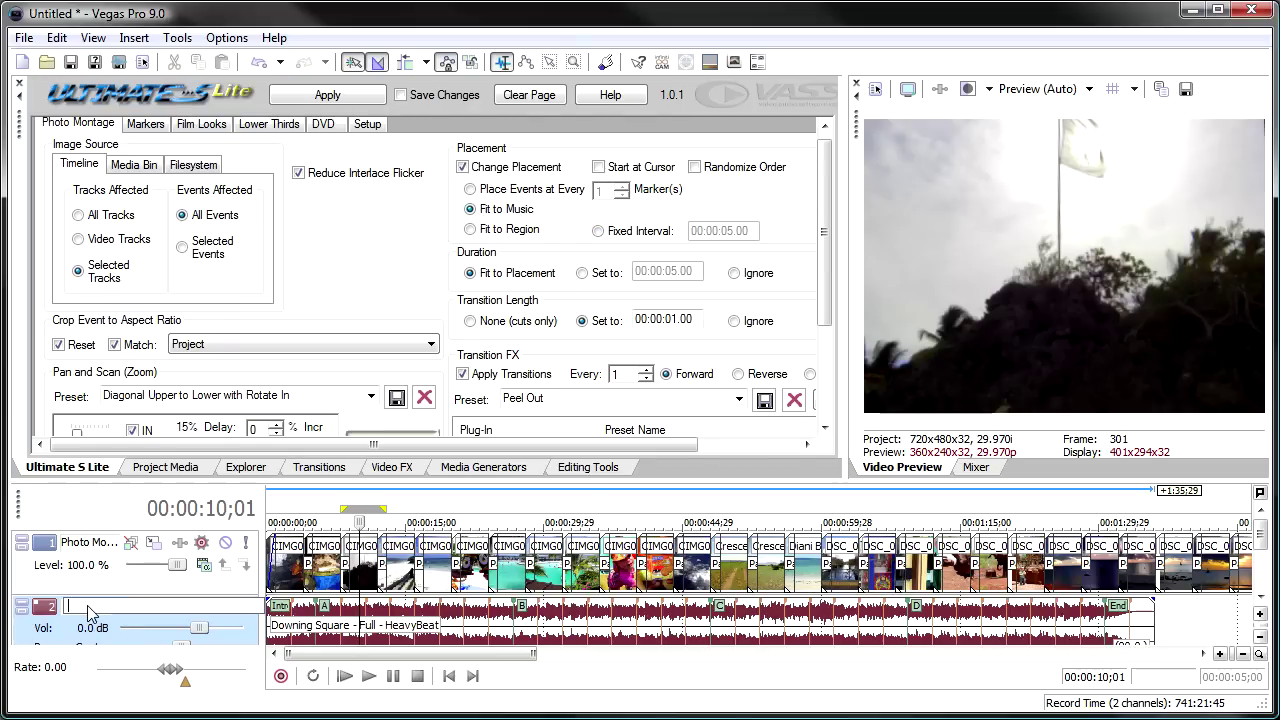
{"action": "type", "text": "Music"}
{"action": "key", "text": "Return"}
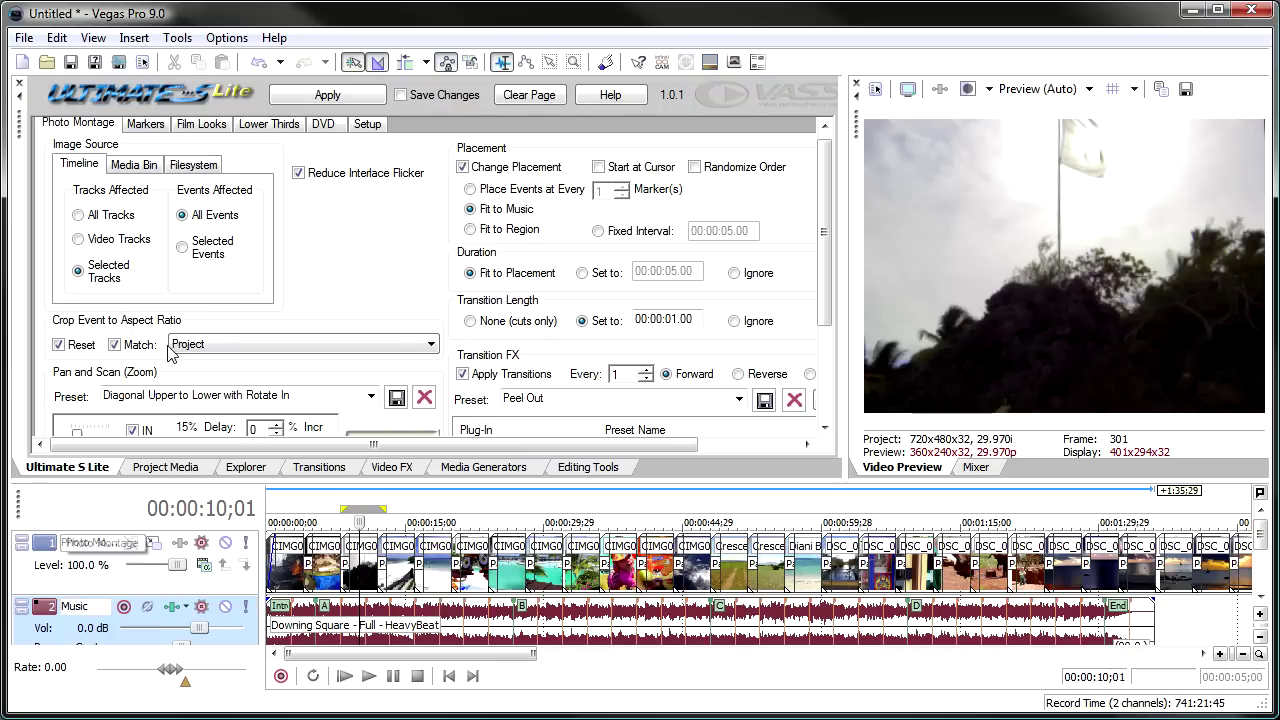
Apply the Fit to Music placement with Track 01: Photo Montage as the chosen track and play the result from the start
{"action": "left_click", "coordinate": [318, 95]}
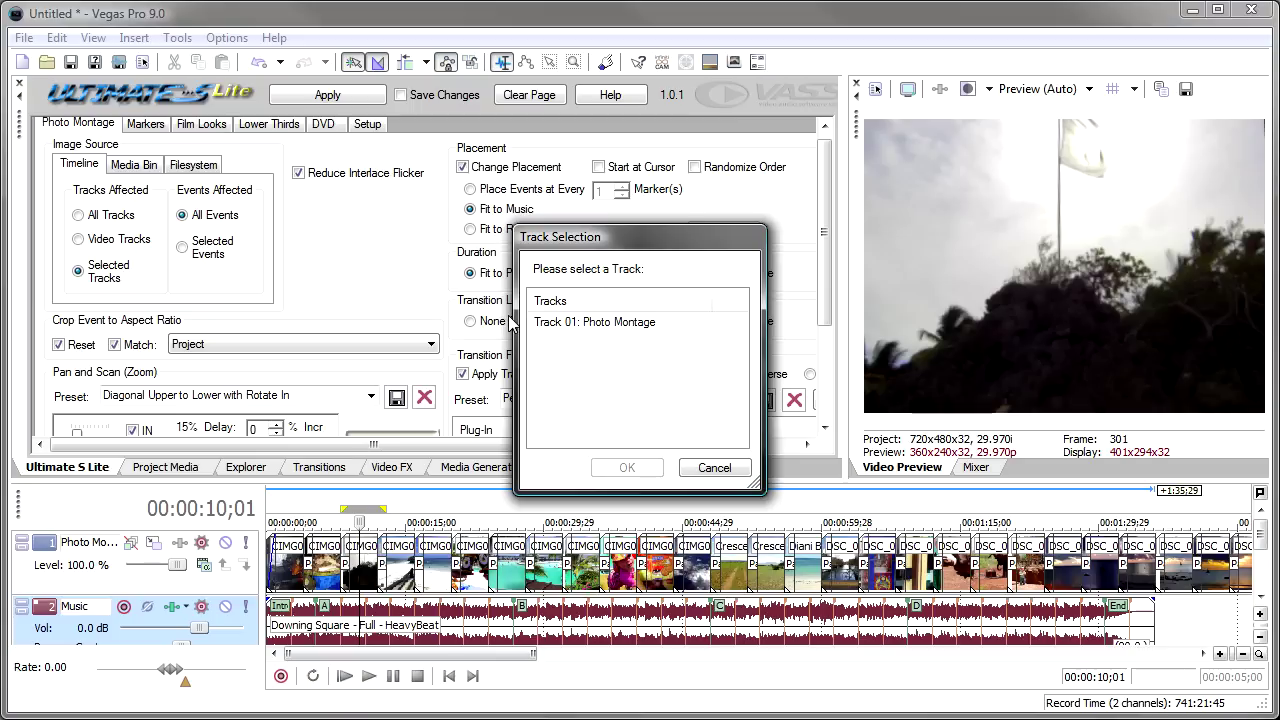
{"action": "left_click", "coordinate": [563, 326]}
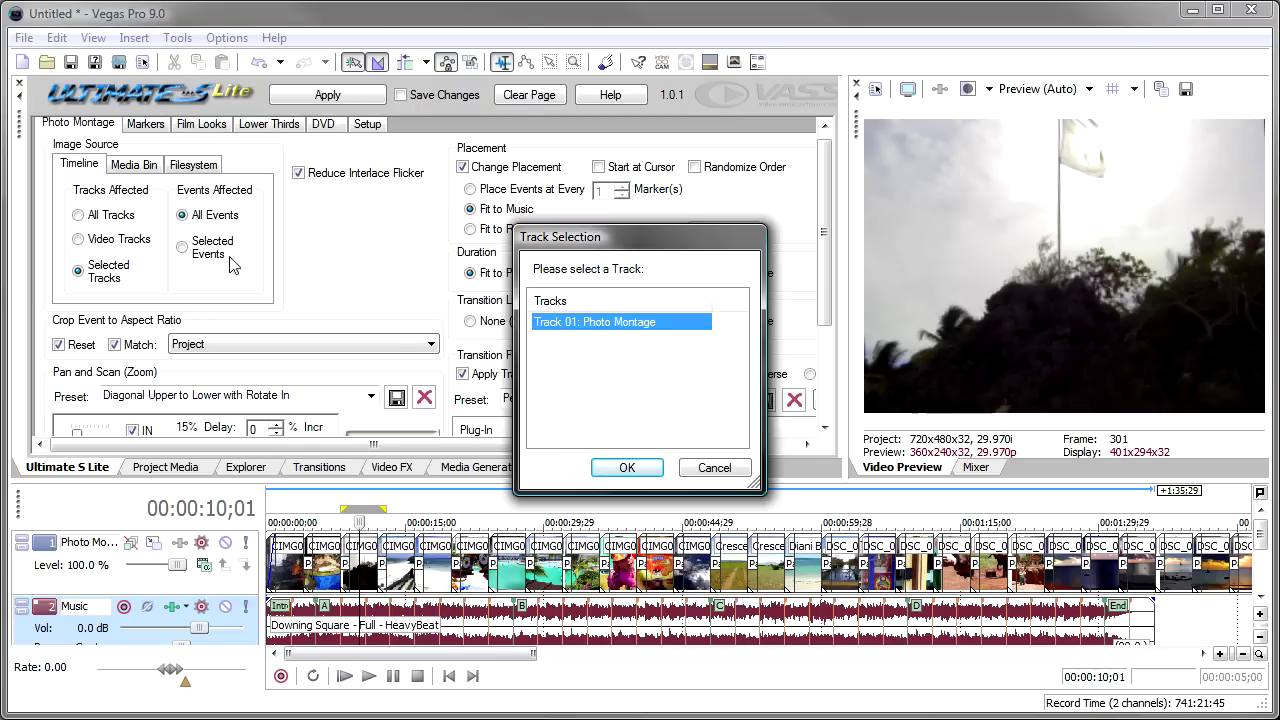
{"action": "left_click", "coordinate": [627, 467]}
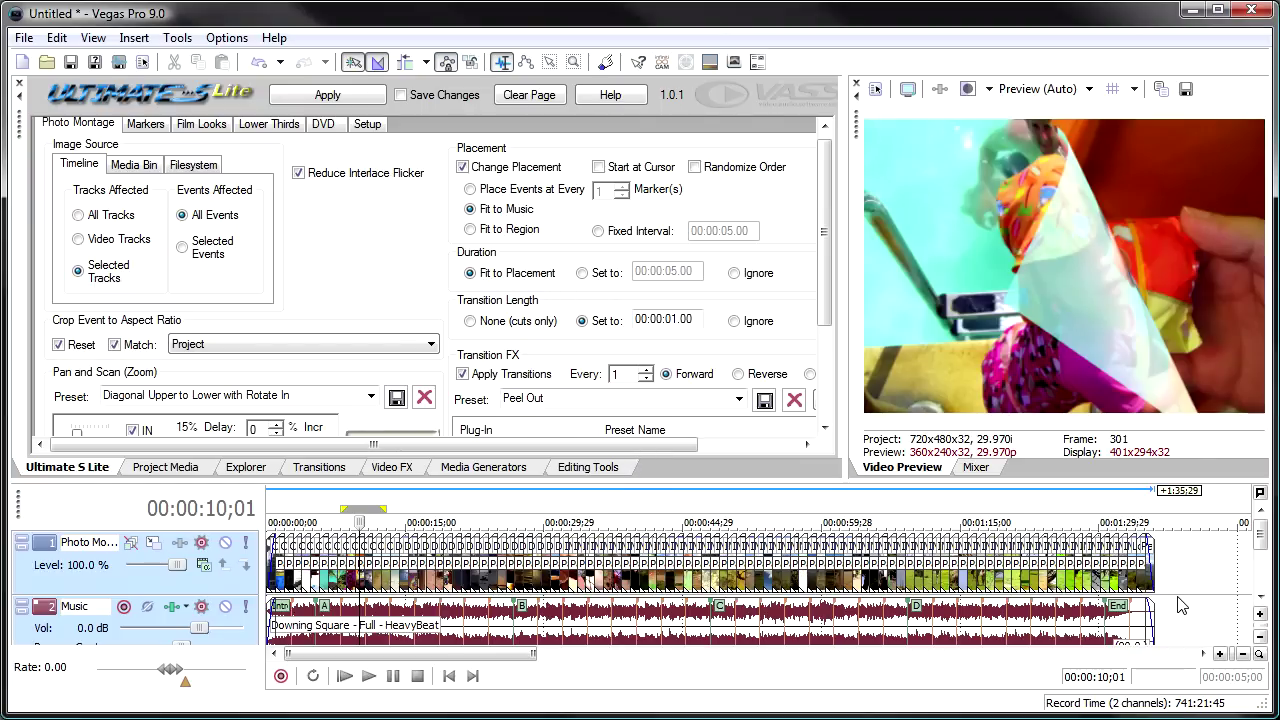
{"action": "left_click", "coordinate": [345, 677]}
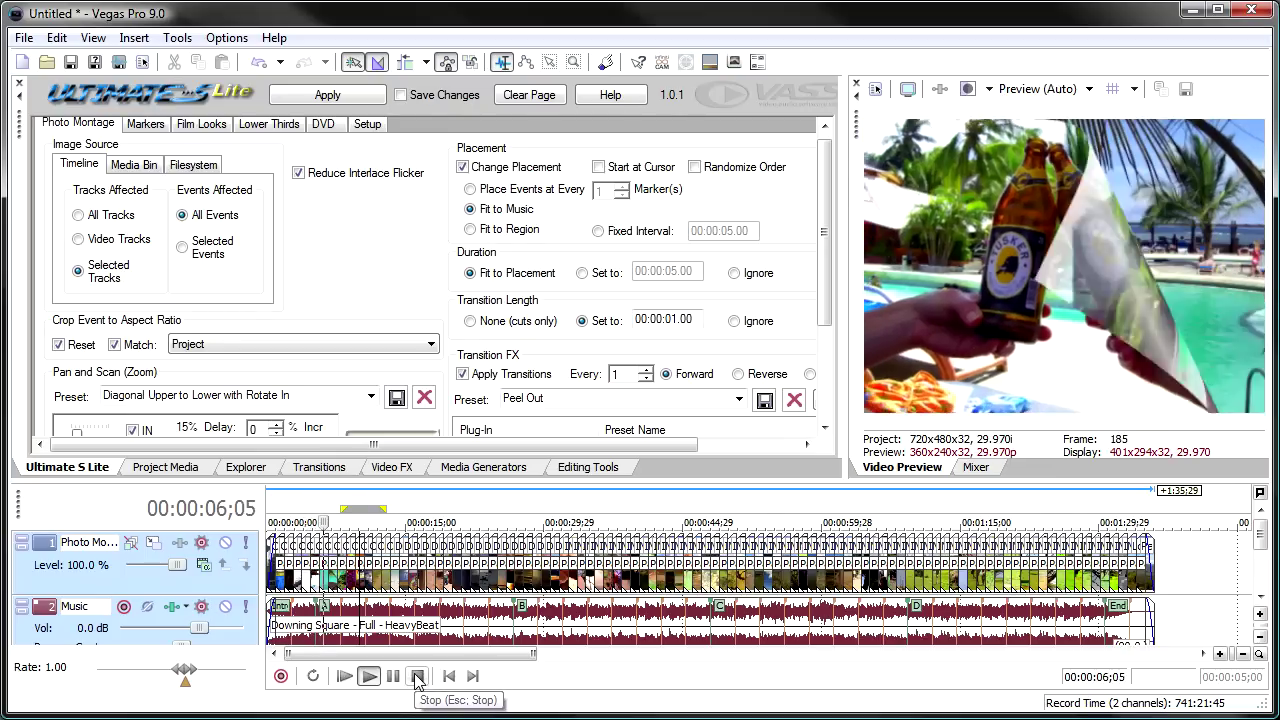
{"action": "left_click", "coordinate": [418, 677]}
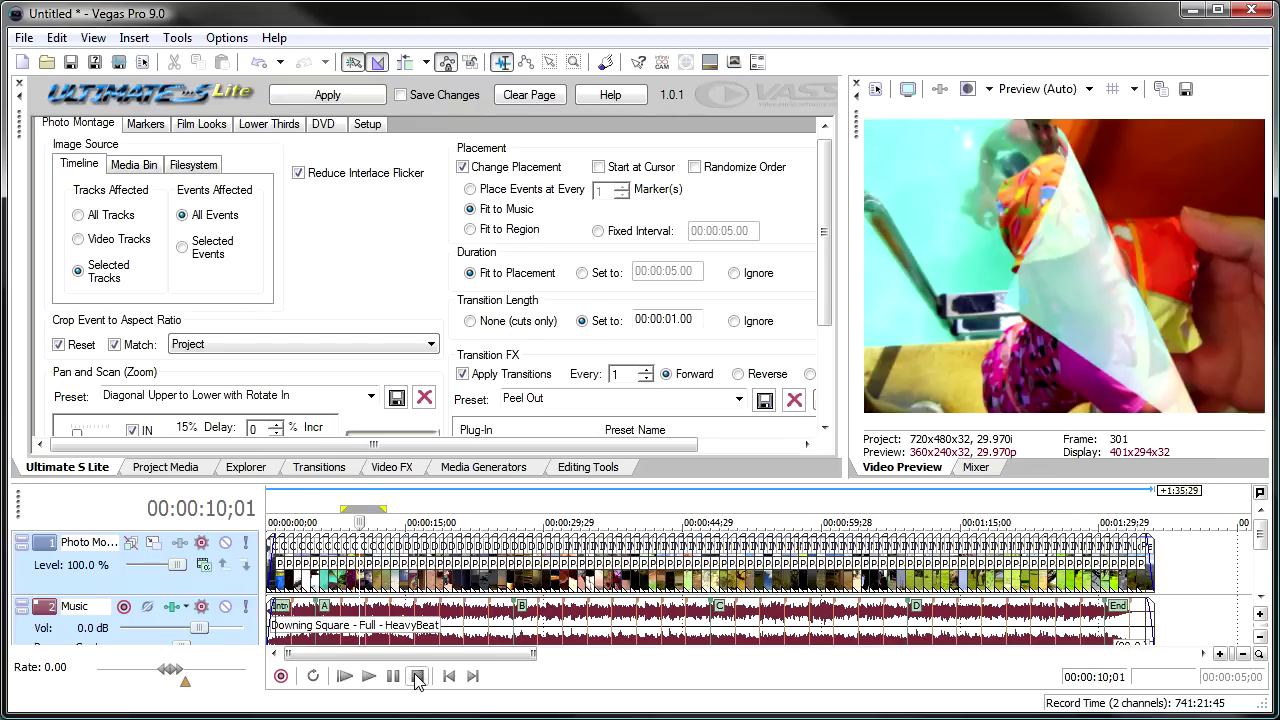
Select the music event and bring up the Create Markers options in Ultimate S Lite, placing the cursor at about 00:00:05;10
{"action": "left_click", "coordinate": [292, 636]}
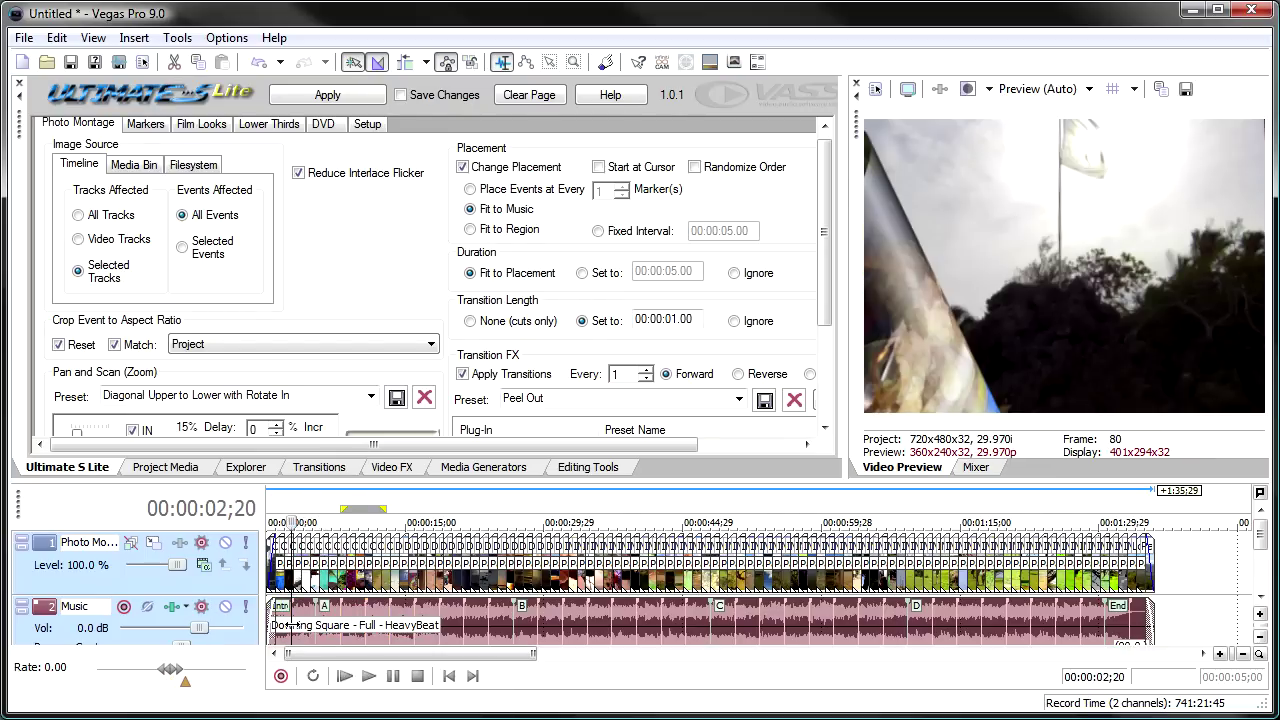
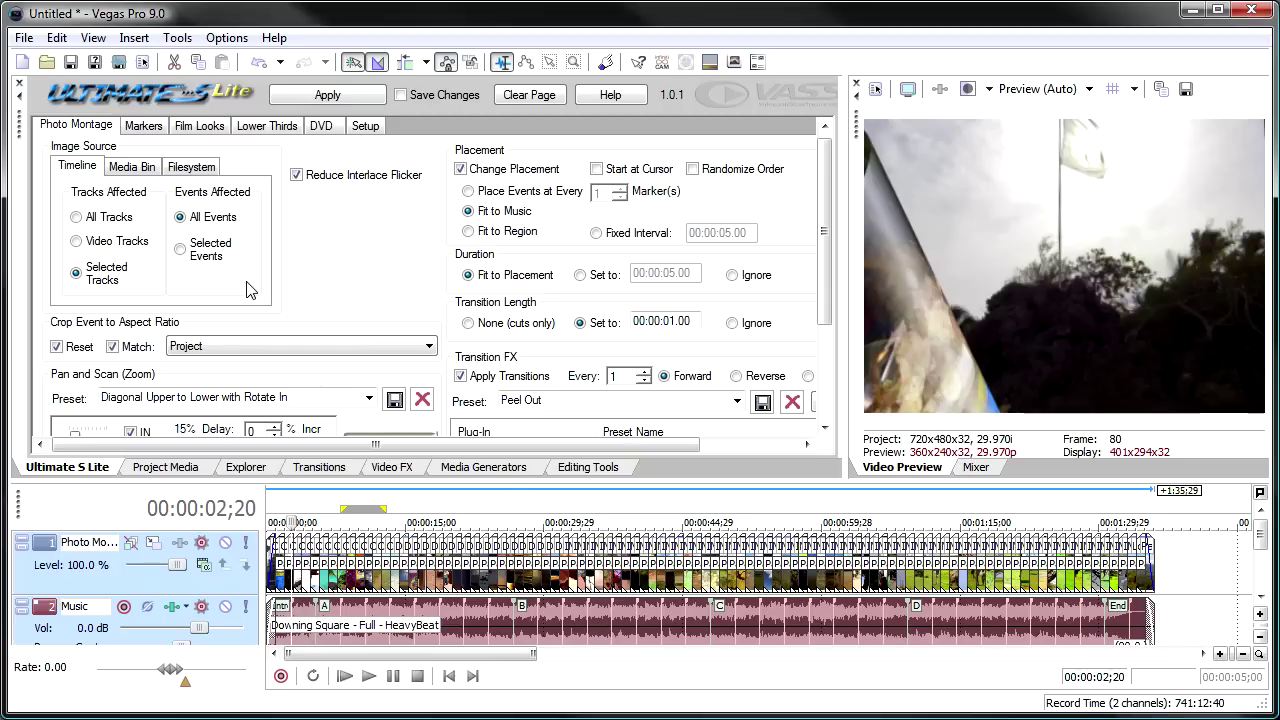
{"action": "left_click", "coordinate": [146, 126]}
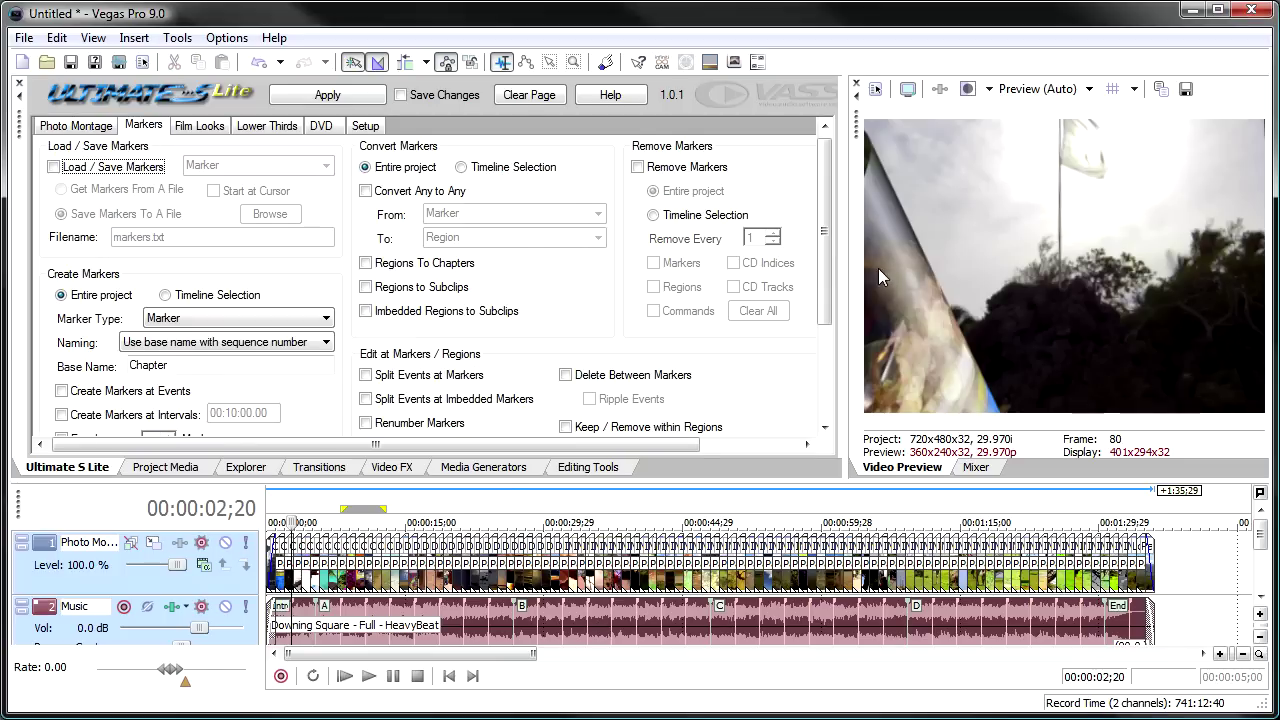
{"action": "left_click_drag", "start_coordinate": [825, 234], "coordinate": [825, 307]}
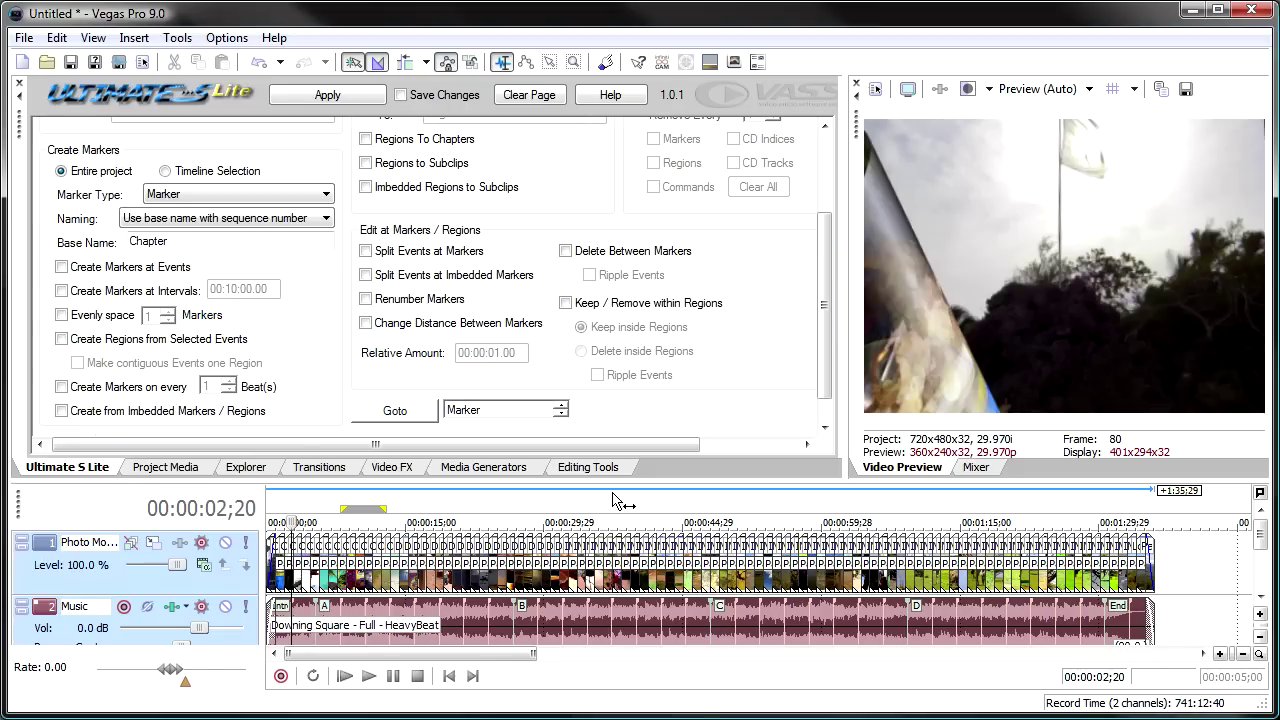
{"action": "left_click", "coordinate": [320, 625]}
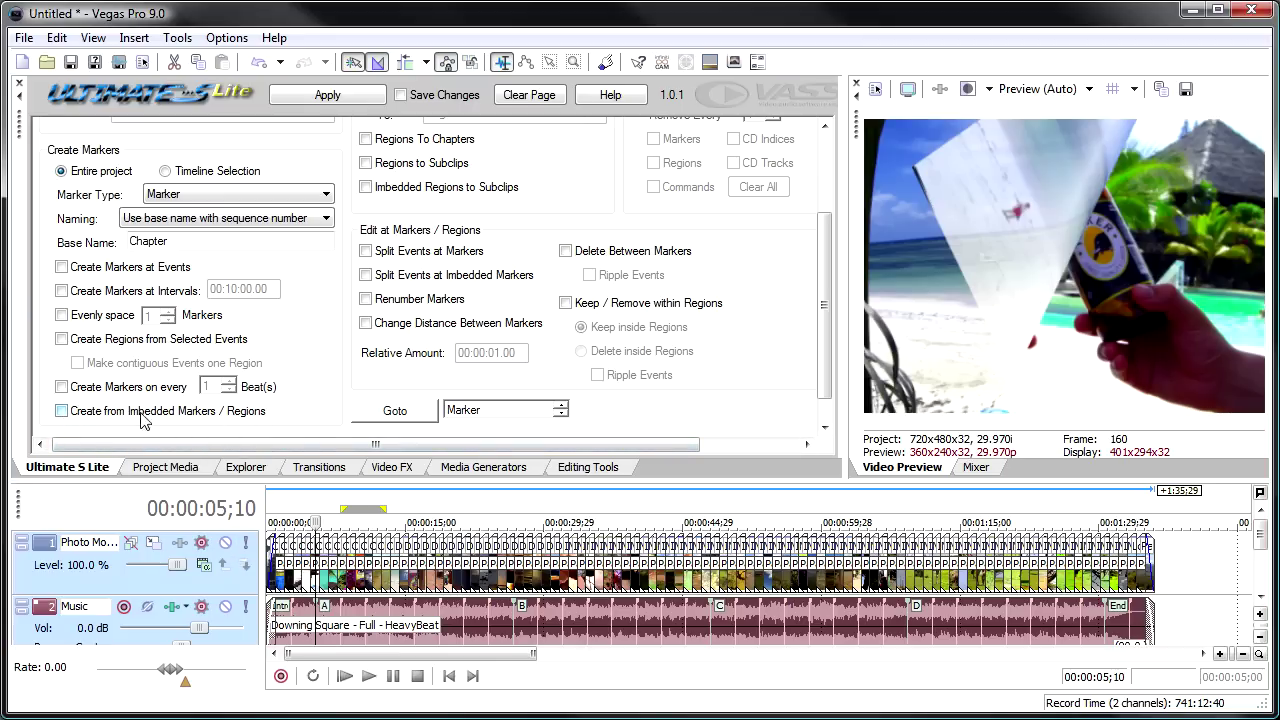
{"action": "left_click", "coordinate": [61, 412]}
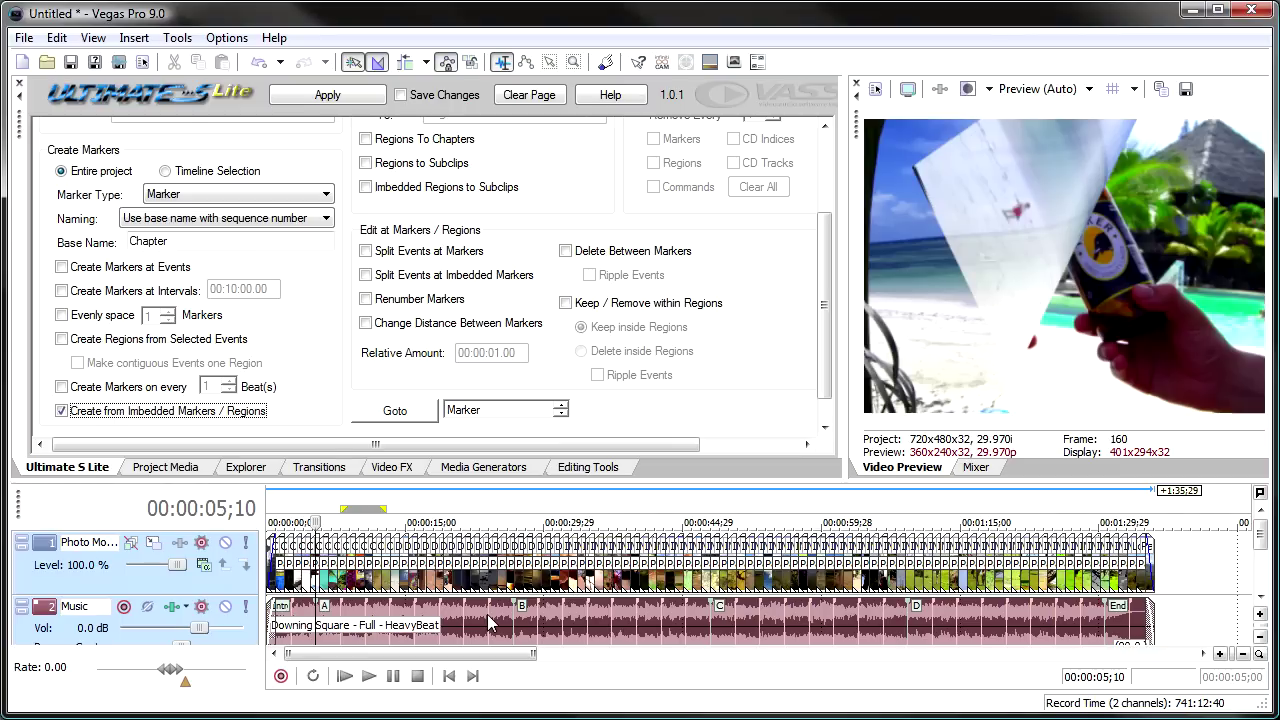
{"action": "left_click", "coordinate": [529, 95]}
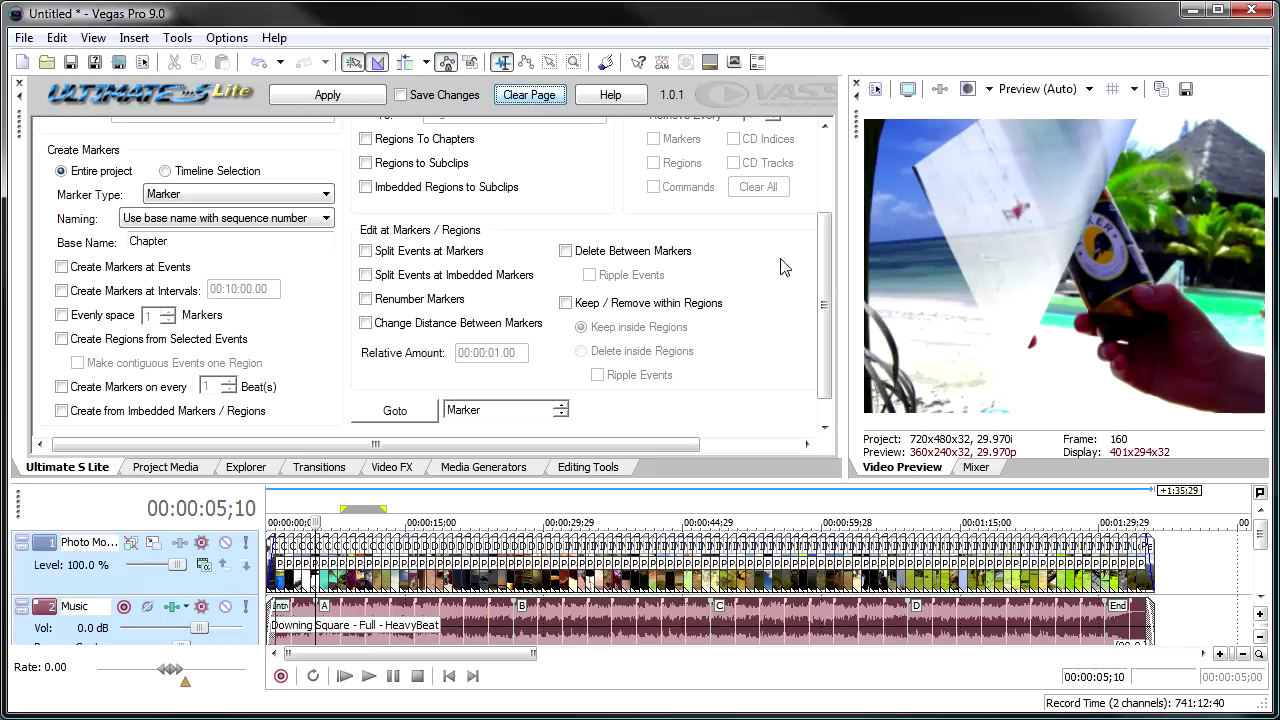
{"action": "left_click_drag", "start_coordinate": [826, 240], "coordinate": [830, 160]}
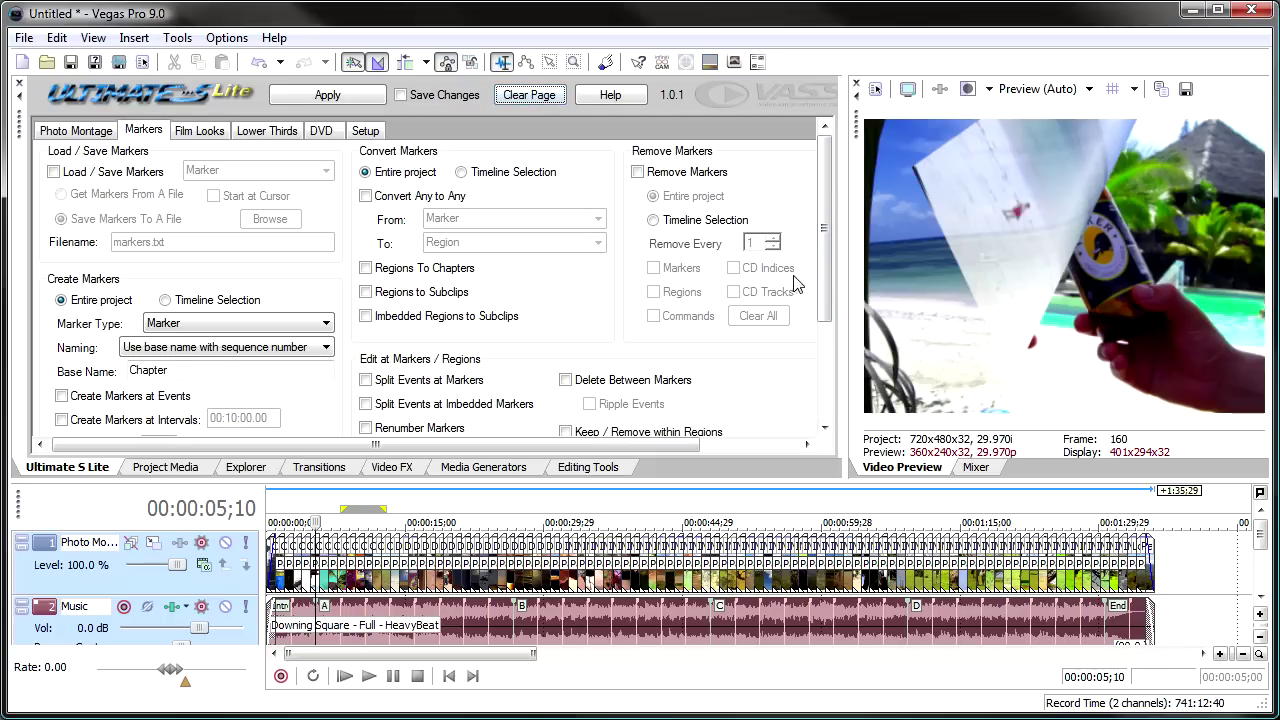
Turn on Create from Imbedded Markers / Regions for the entire project
{"action": "left_click_drag", "start_coordinate": [822, 235], "coordinate": [797, 330]}
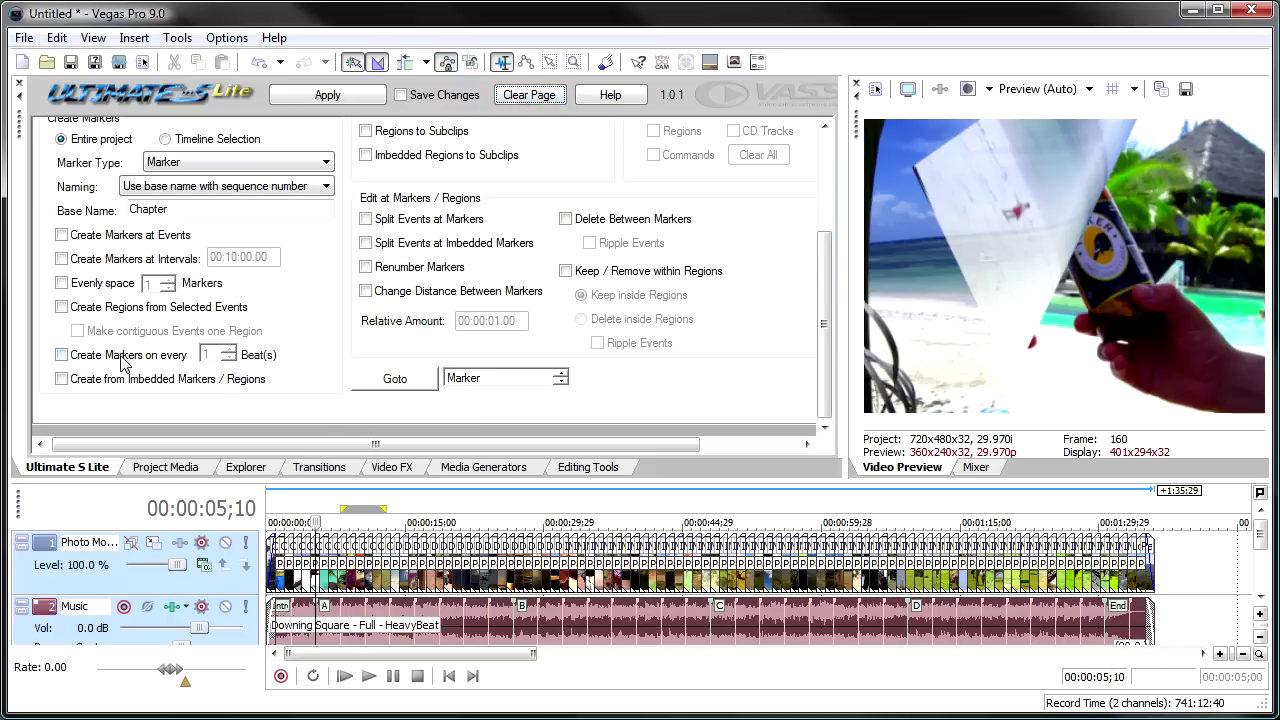
{"action": "left_click", "coordinate": [62, 379]}
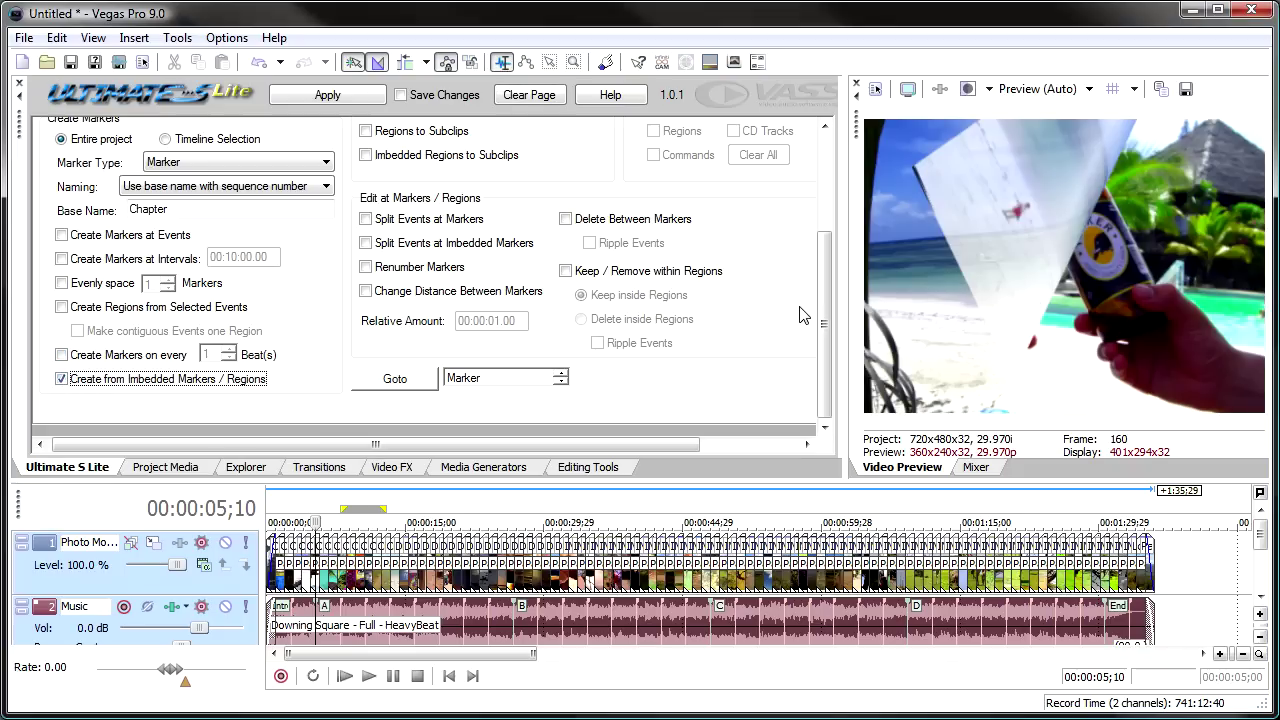
Turn on Convert Any to Any for the entire project, converting from Region to Marker
{"action": "left_click_drag", "start_coordinate": [829, 294], "coordinate": [827, 183]}
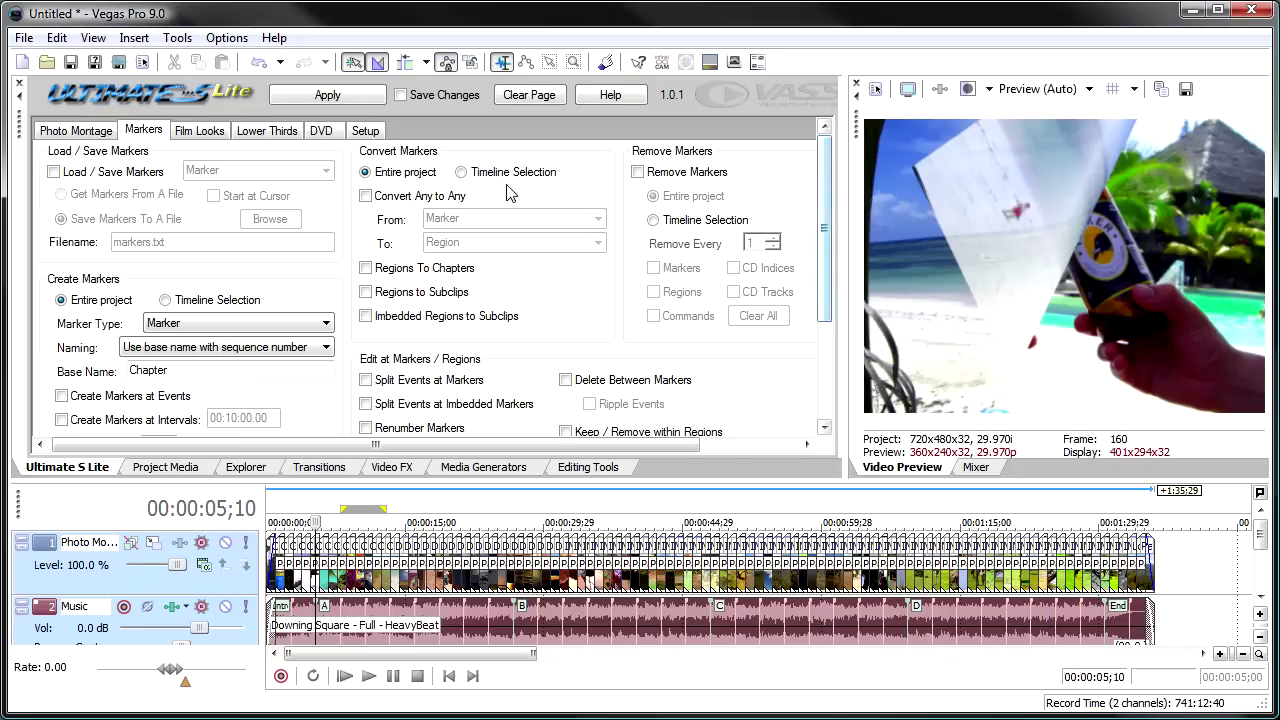
{"action": "left_click", "coordinate": [393, 196]}
{"action": "left_click", "coordinate": [598, 219]}
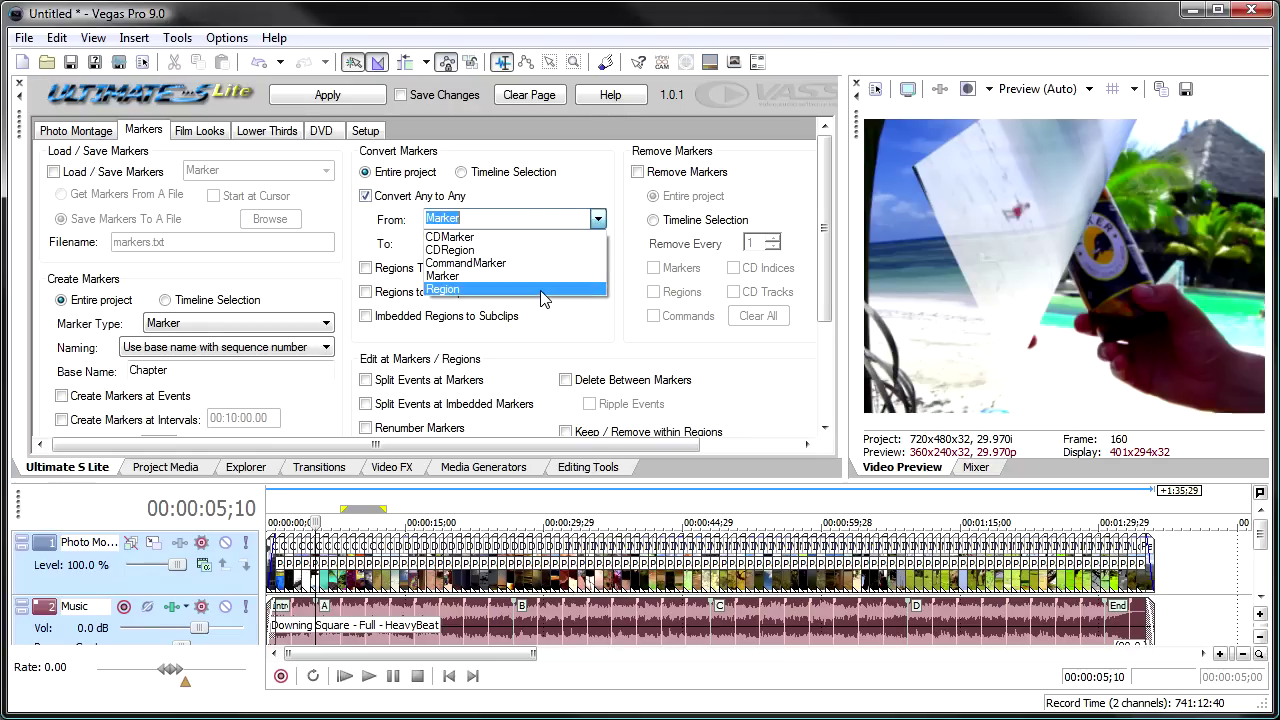
{"action": "left_click", "coordinate": [586, 289]}
{"action": "left_click", "coordinate": [598, 244]}
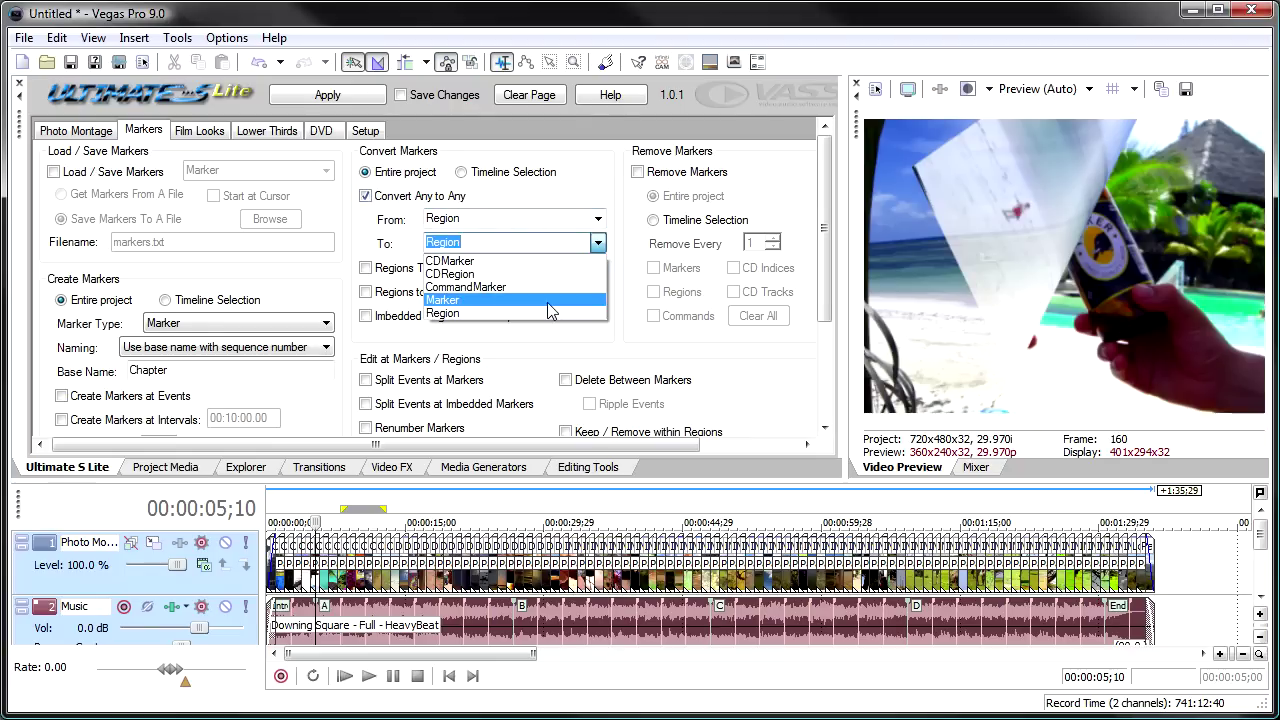
{"action": "left_click", "coordinate": [553, 300]}
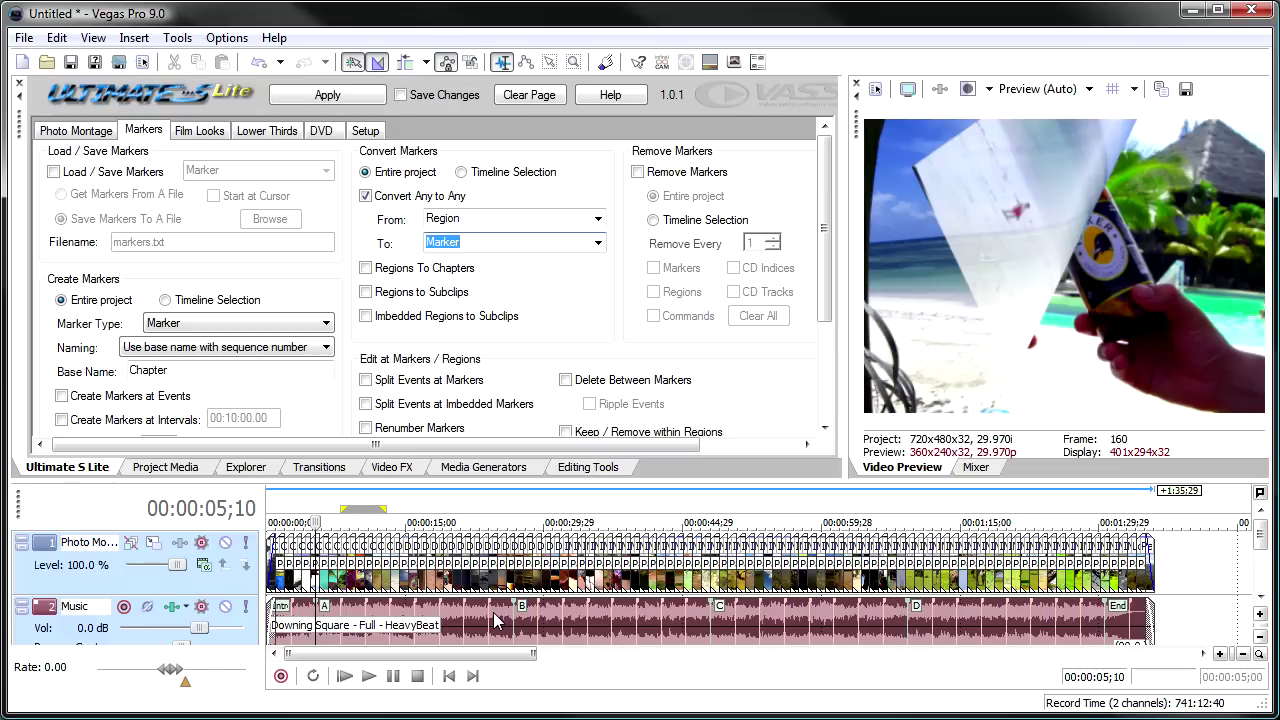
Apply the Region to Marker conversion to the entire project
{"action": "left_click", "coordinate": [338, 95]}
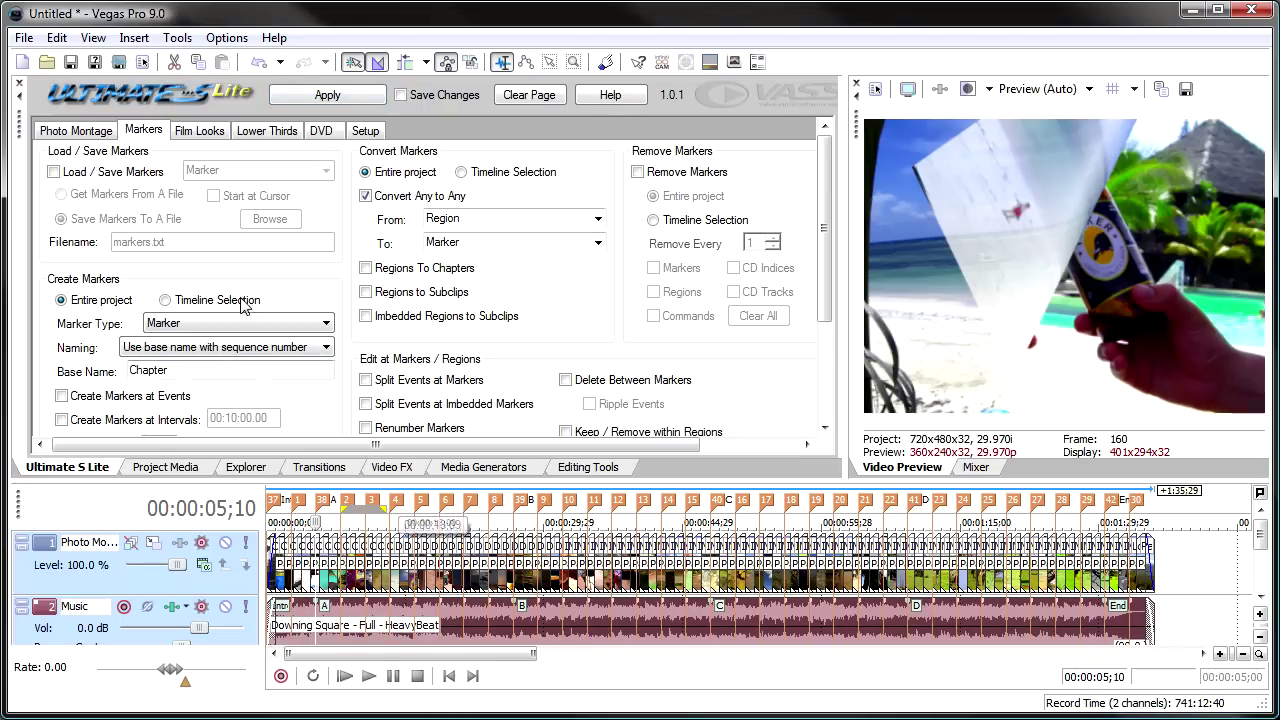
Place the Photo Montage track's events at every 1 marker, apply the placement and play the result from the start
{"action": "left_click", "coordinate": [79, 135]}
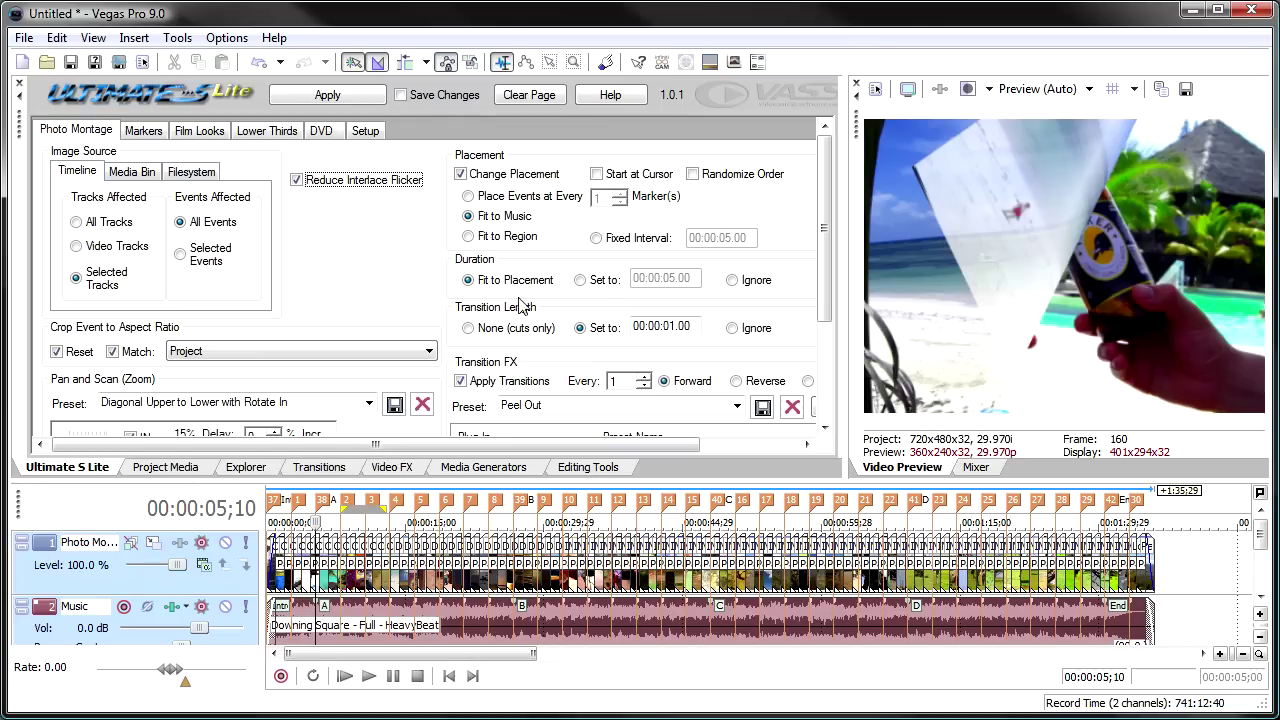
{"action": "left_click", "coordinate": [490, 199]}
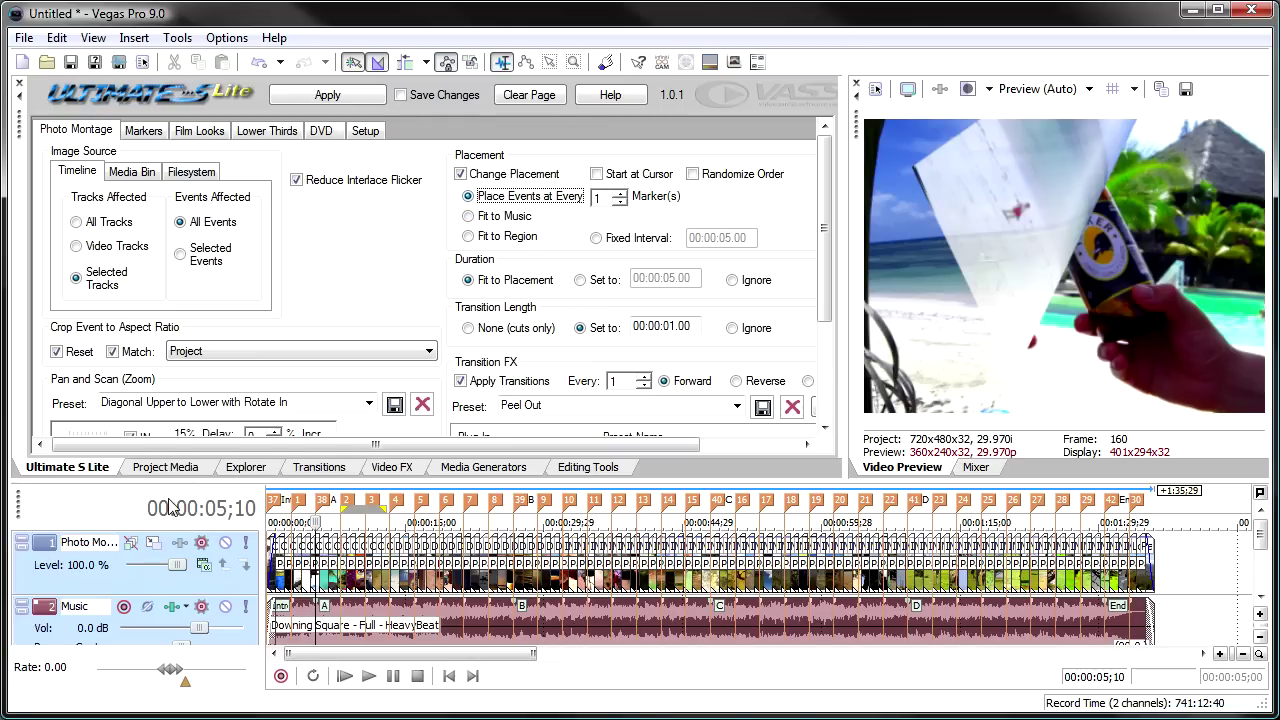
{"action": "left_click", "coordinate": [45, 553]}
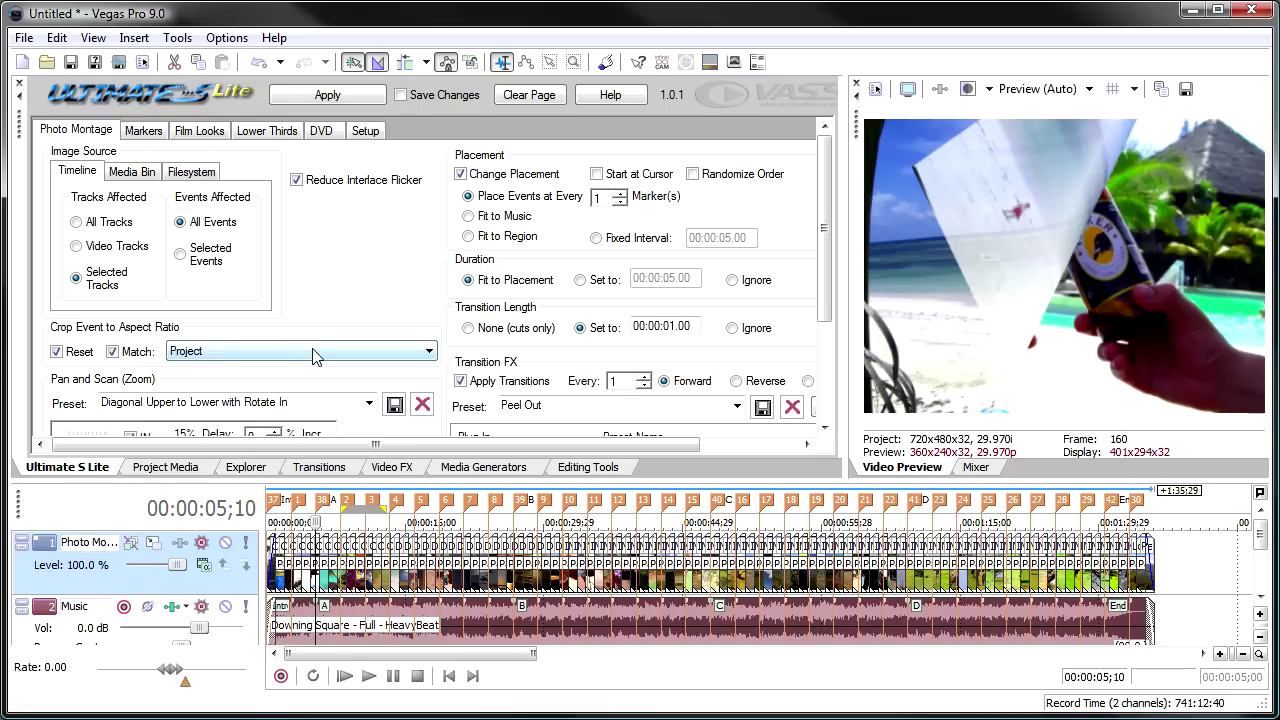
{"action": "left_click", "coordinate": [327, 96]}
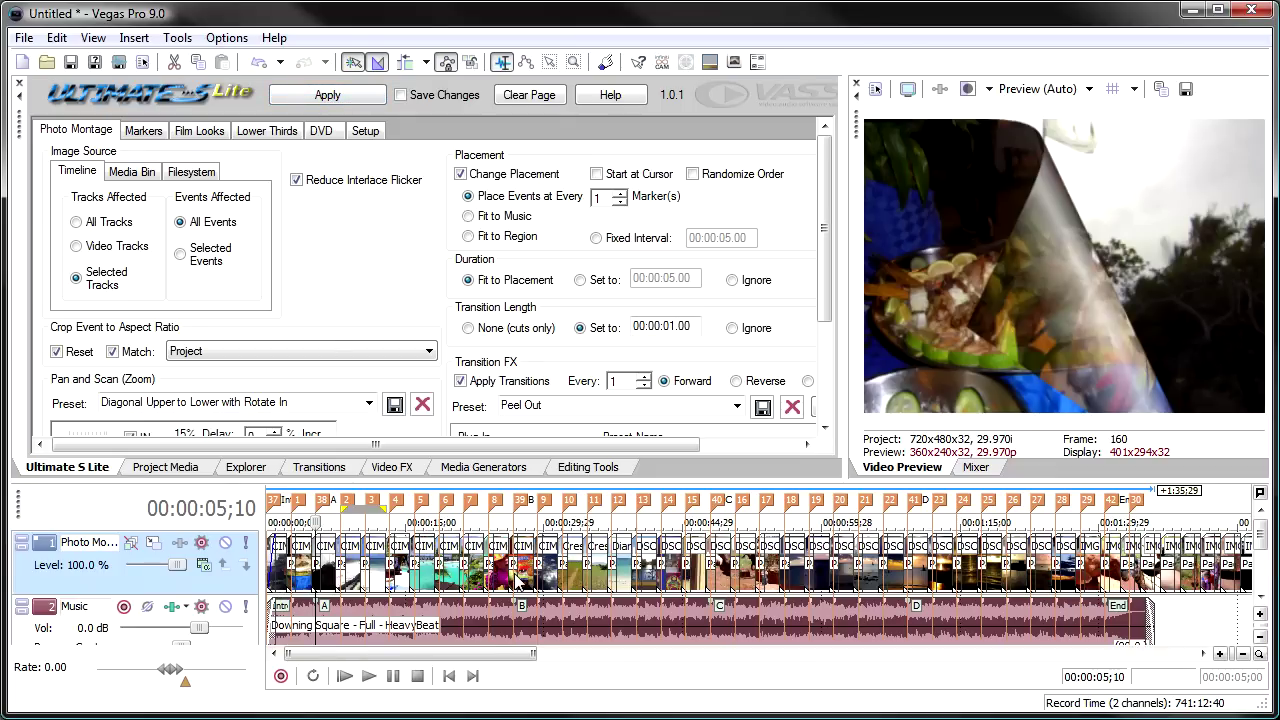
{"action": "left_click", "coordinate": [344, 677]}
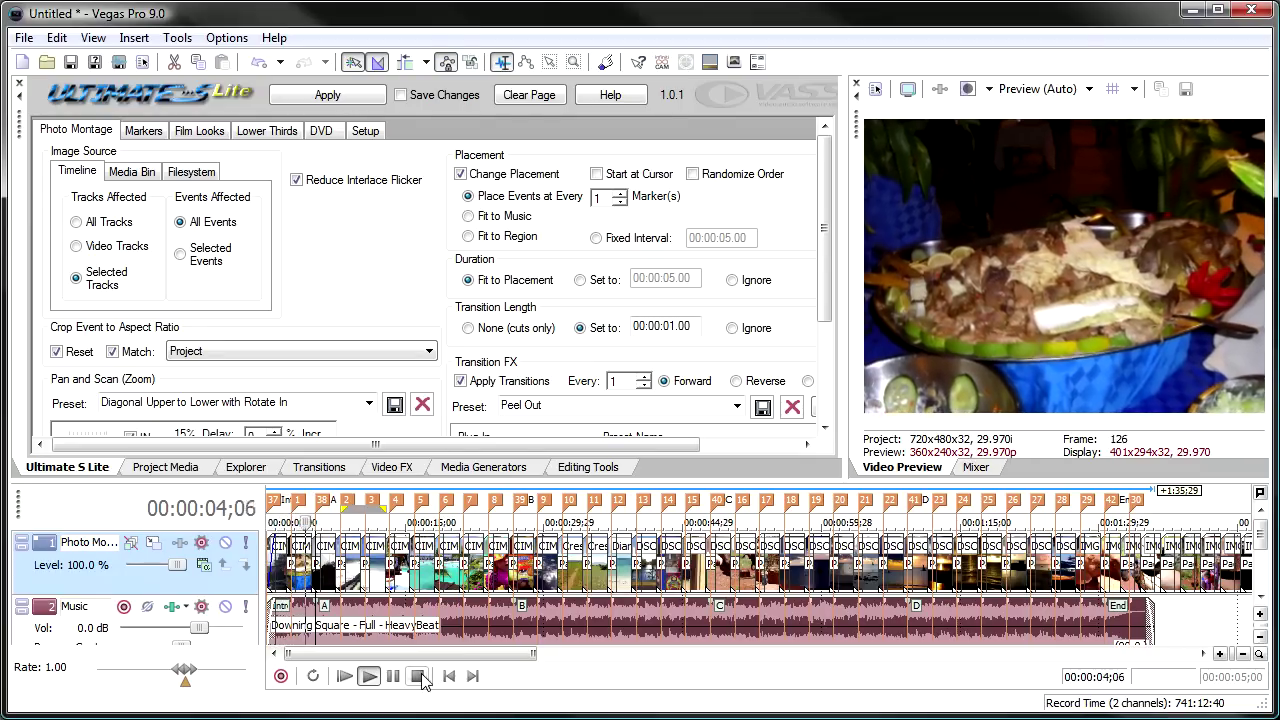
{"action": "left_click", "coordinate": [418, 677]}
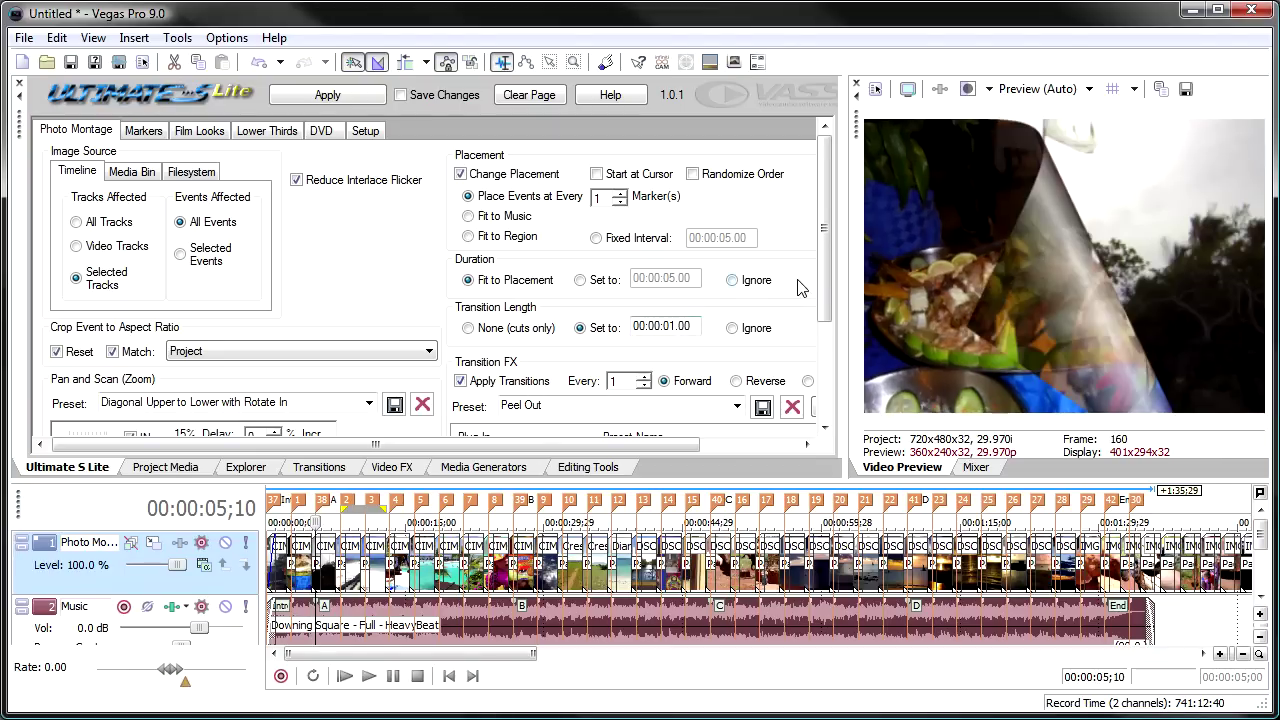
Set the transition preset to (None), with Apply Transitions left on
{"action": "left_click", "coordinate": [824, 341]}
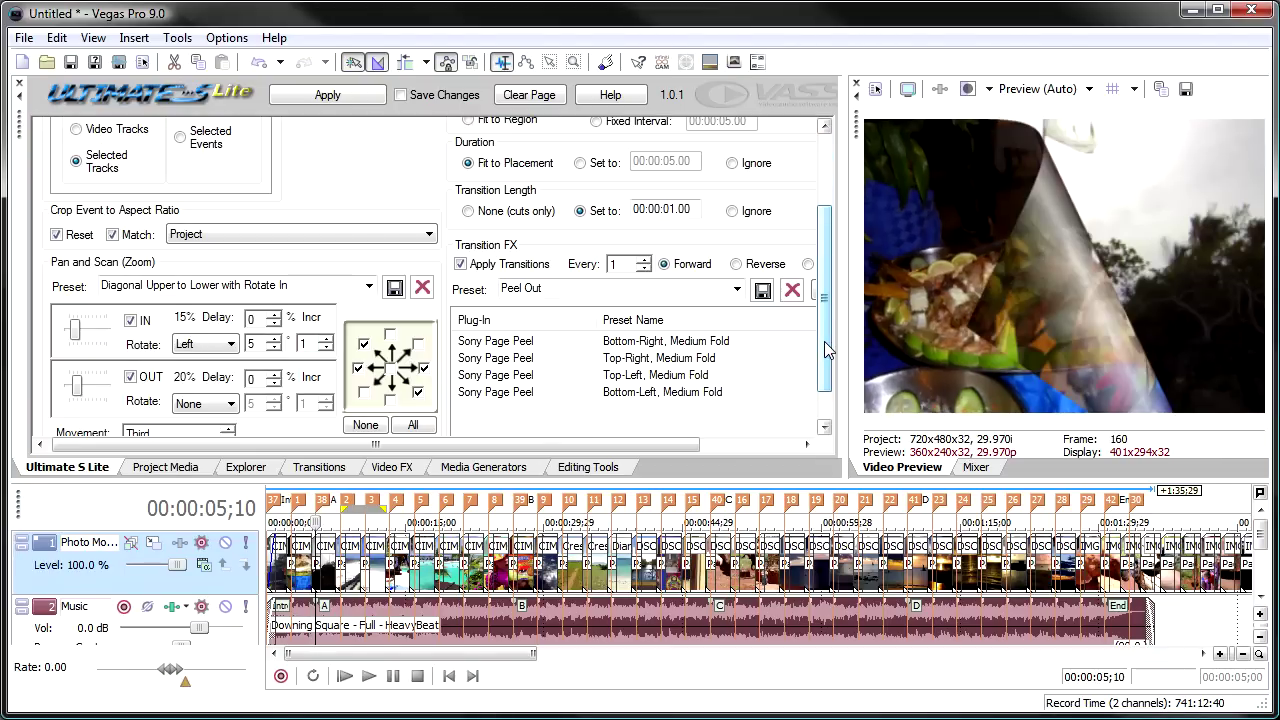
{"action": "left_click", "coordinate": [461, 265]}
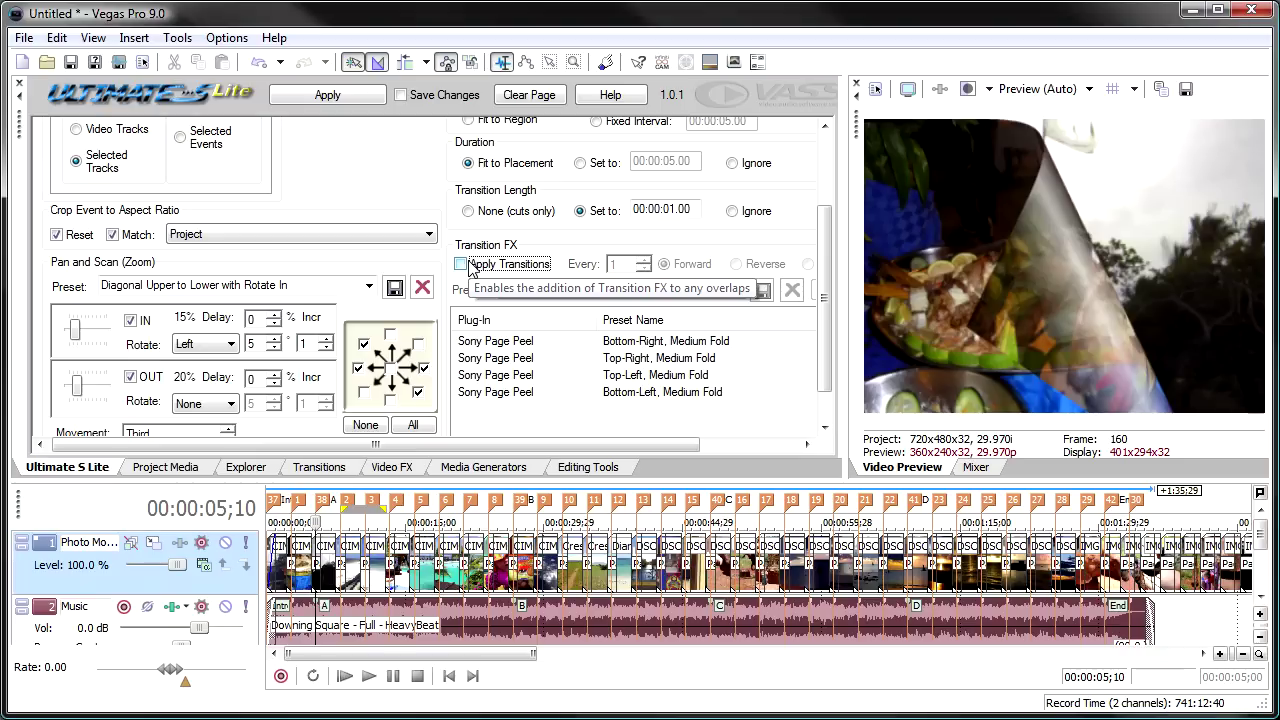
{"action": "left_click", "coordinate": [467, 264]}
{"action": "left_click", "coordinate": [737, 289]}
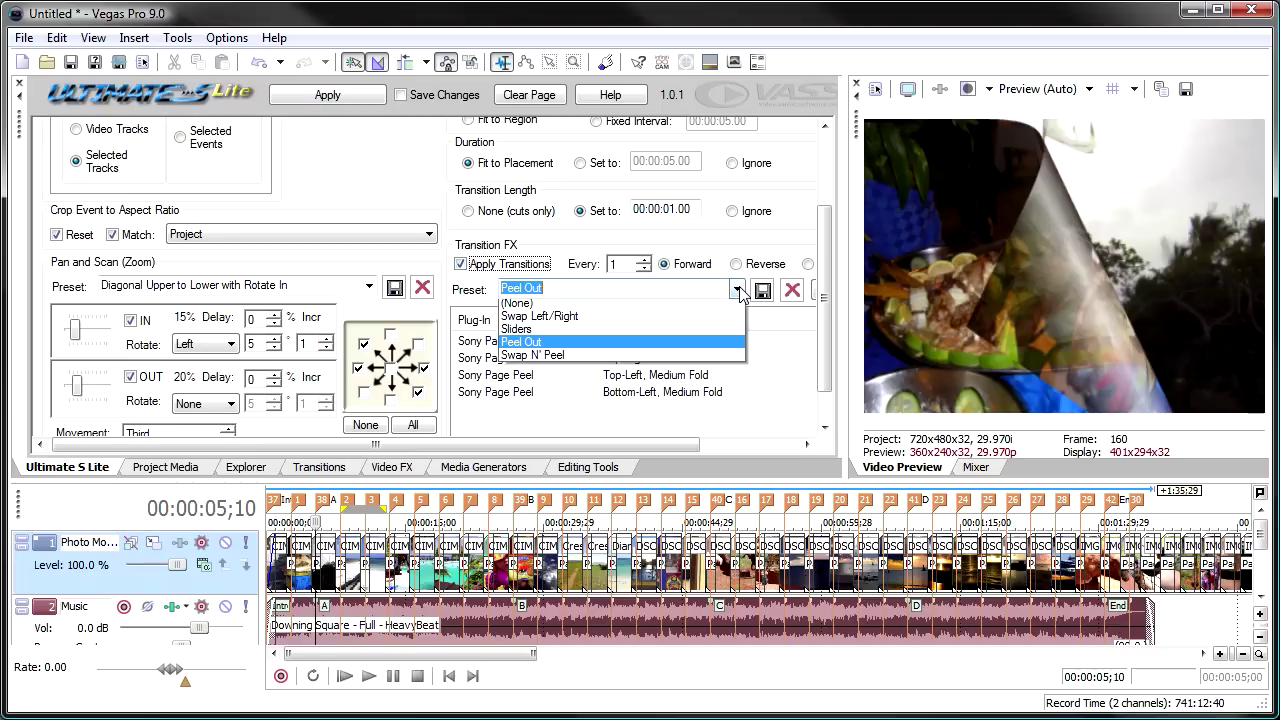
{"action": "left_click", "coordinate": [706, 312]}
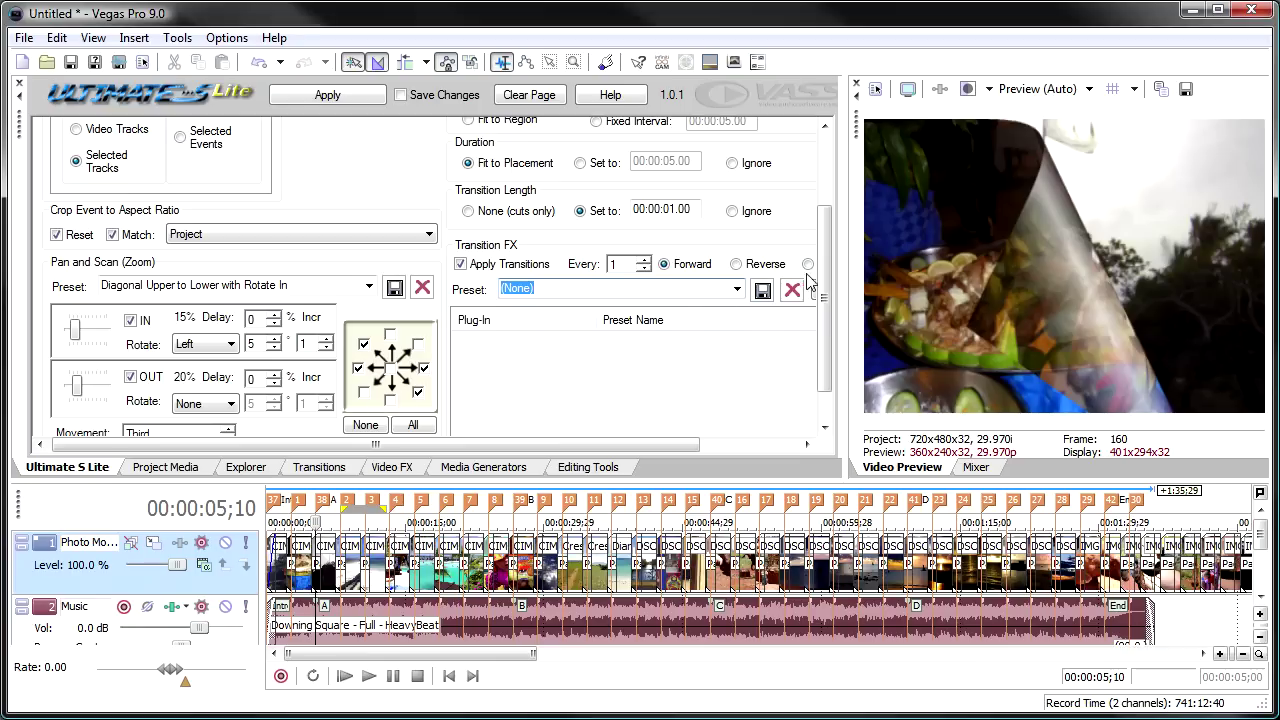
Set the transition length to None (cuts only), apply it to the Photo Montage track and play the result from the start
{"action": "left_click_drag", "start_coordinate": [825, 289], "coordinate": [825, 235]}
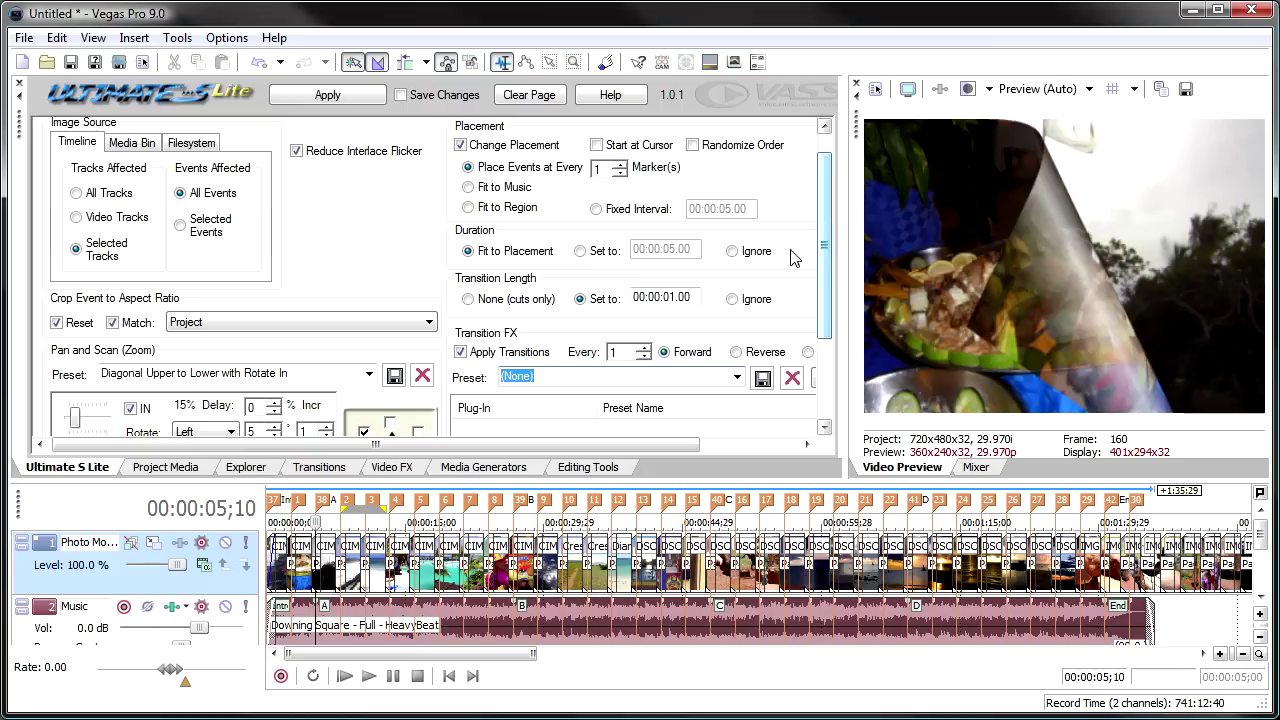
{"action": "left_click", "coordinate": [481, 302]}
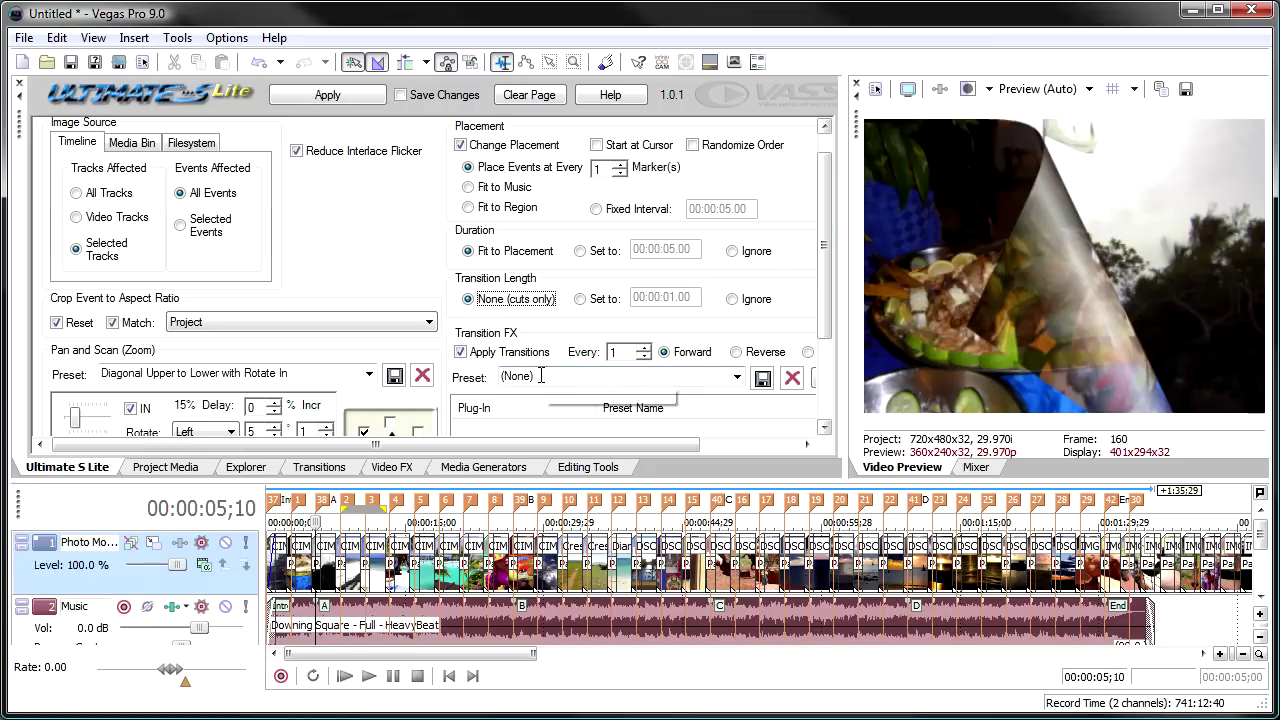
{"action": "left_click", "coordinate": [324, 97]}
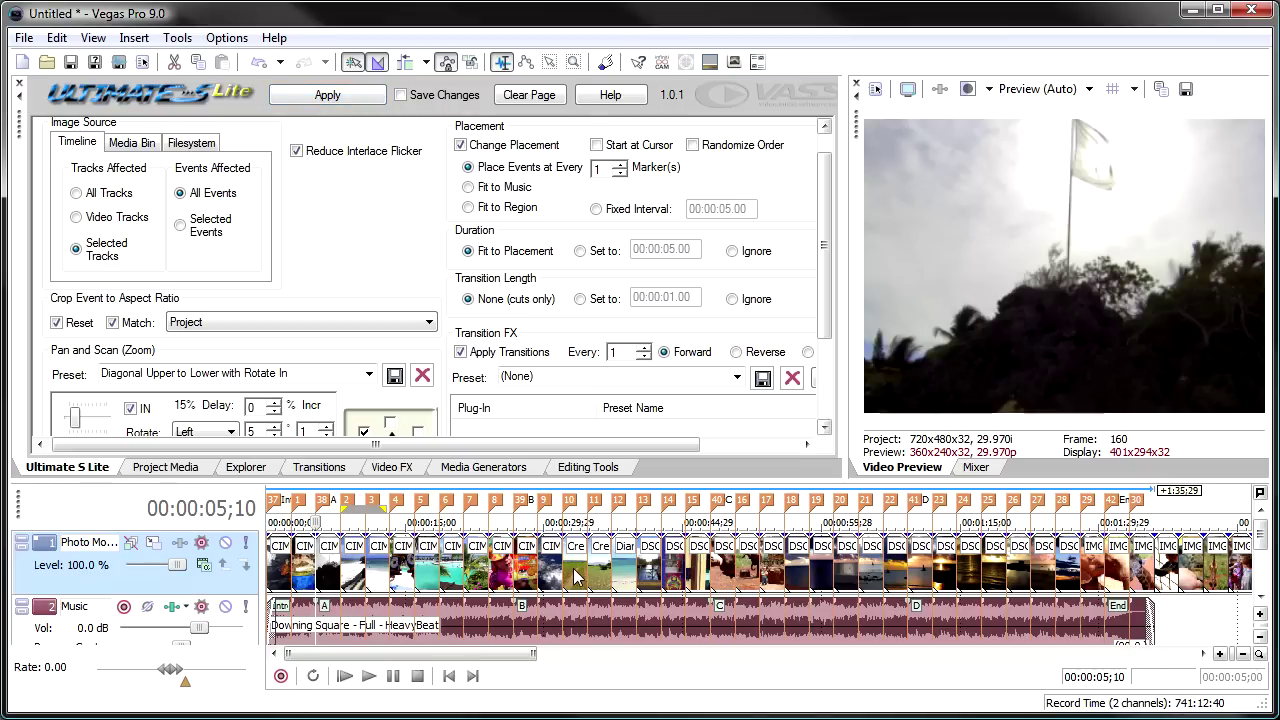
{"action": "left_click", "coordinate": [342, 677]}
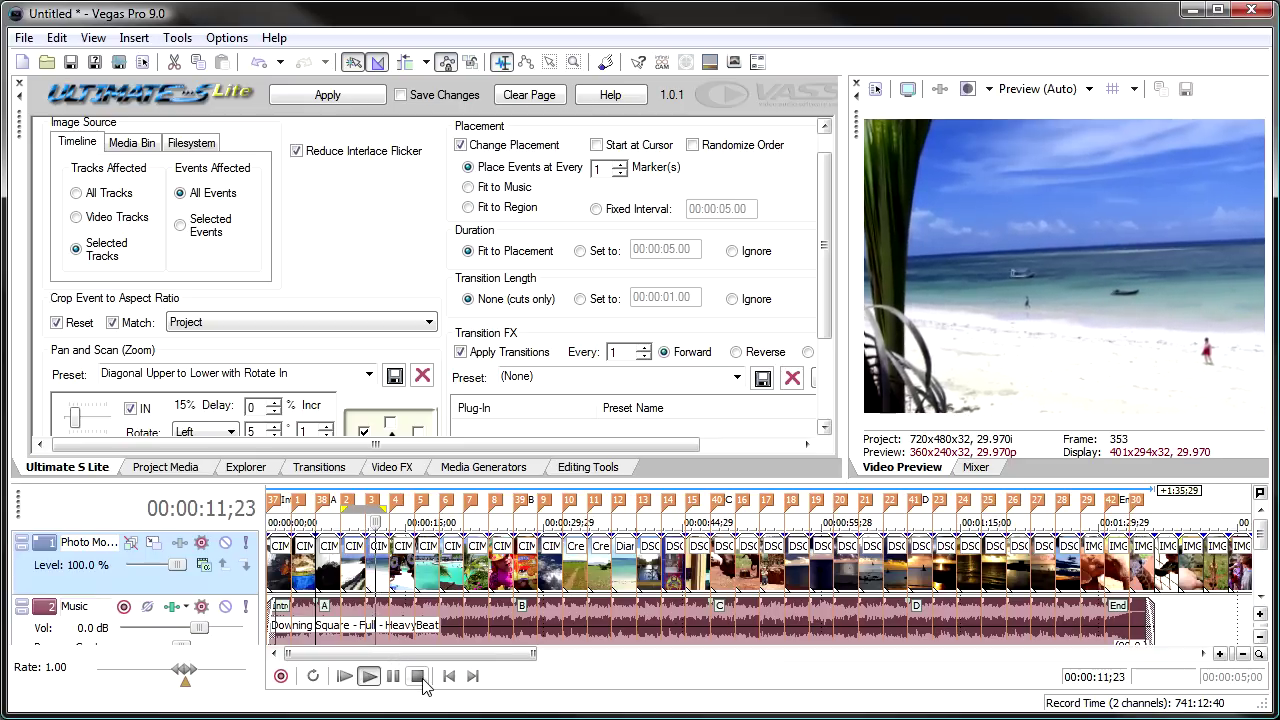
{"action": "left_click", "coordinate": [419, 678]}
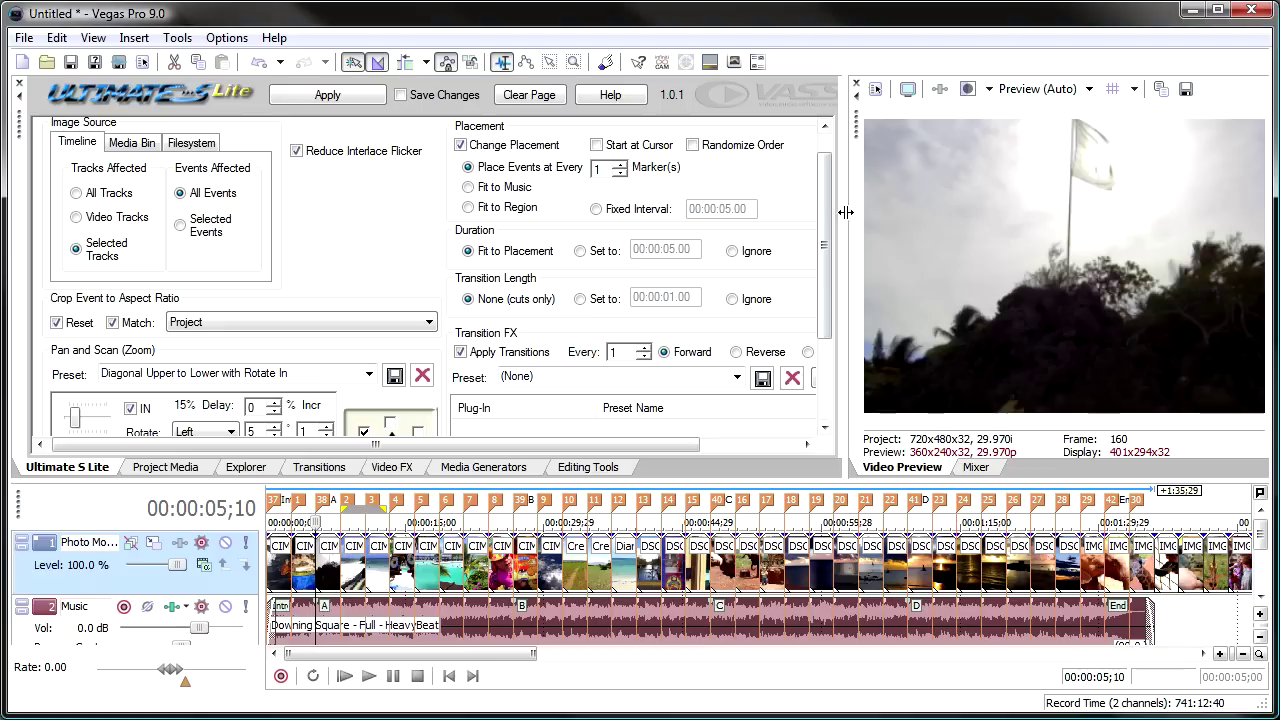
Clear the settings on the Markers page and remove every marker from the entire project
{"action": "left_click_drag", "start_coordinate": [820, 224], "coordinate": [824, 178]}
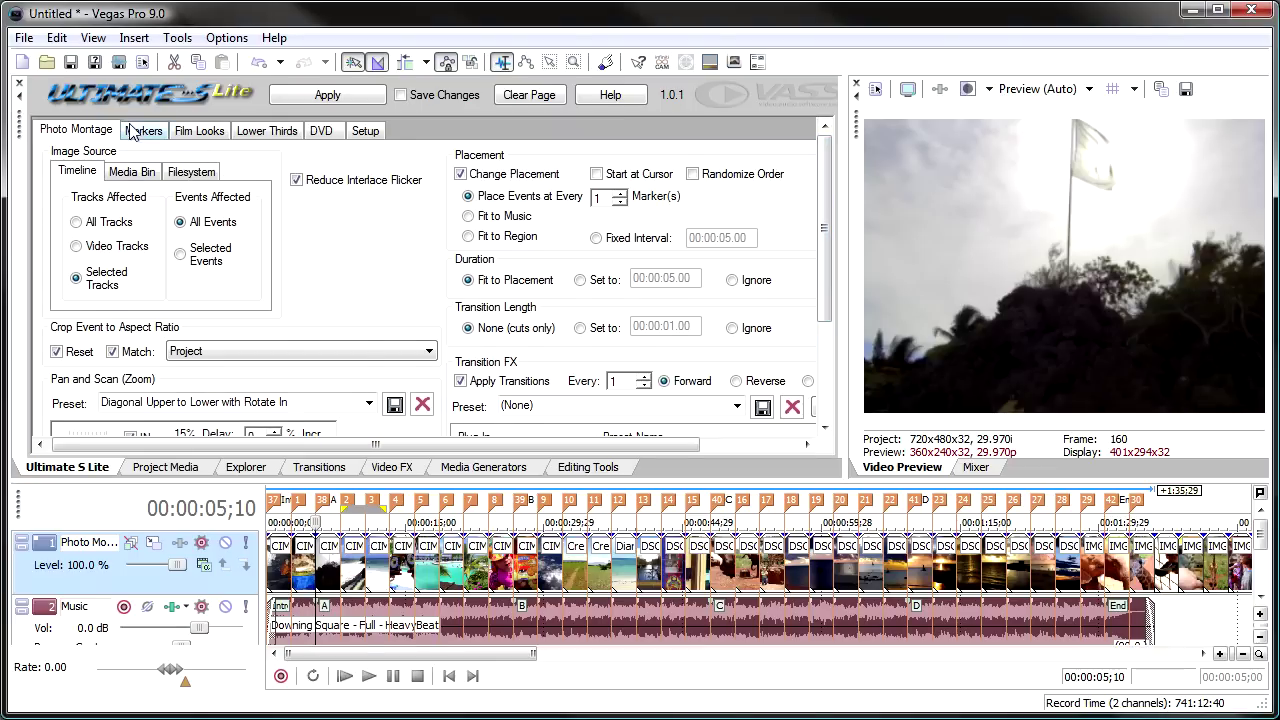
{"action": "left_click", "coordinate": [140, 138]}
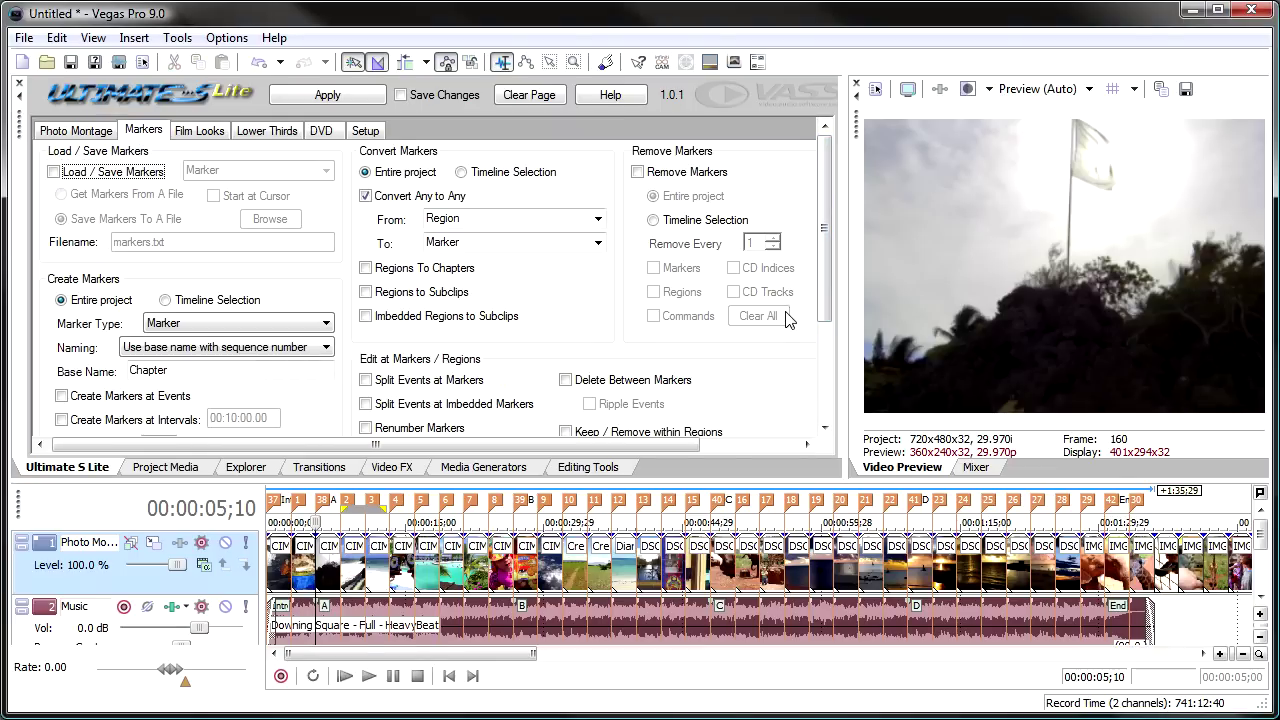
{"action": "left_click", "coordinate": [529, 95]}
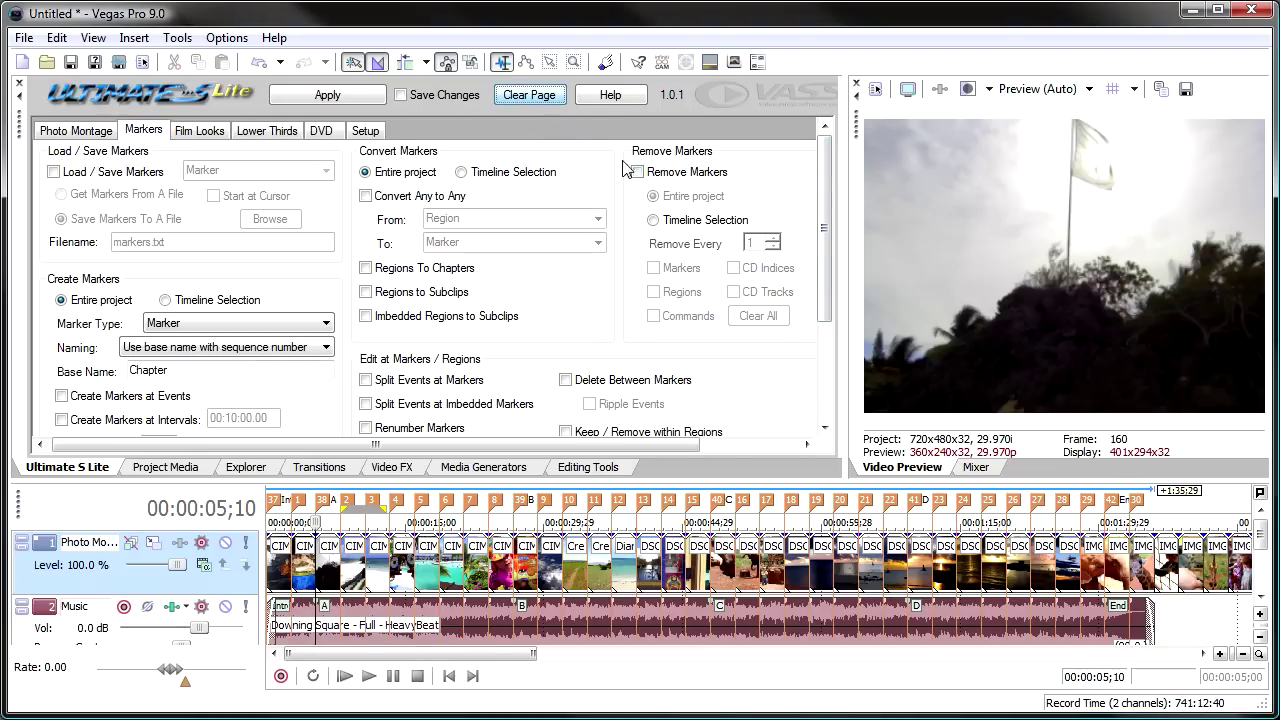
{"action": "left_click", "coordinate": [679, 177]}
{"action": "left_click", "coordinate": [677, 269]}
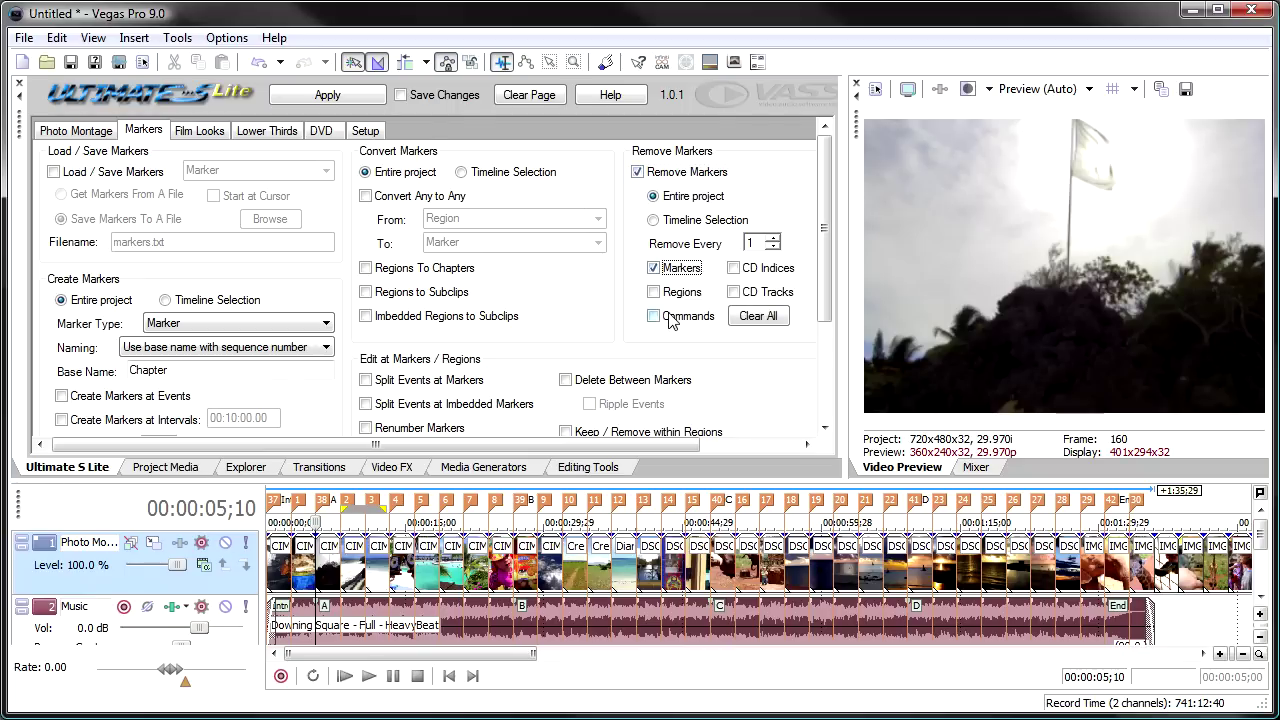
{"action": "left_click", "coordinate": [347, 93]}
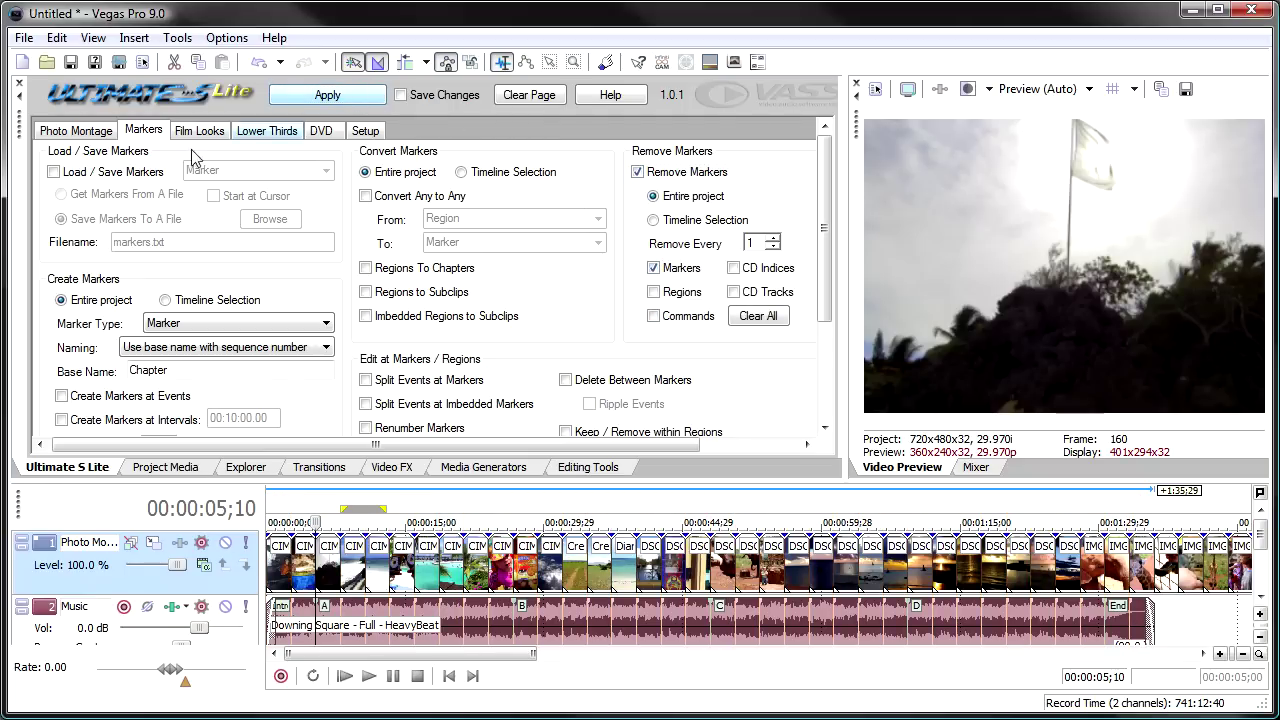
Return to the Photo Montage settings, add a marker at the timeline start and insert two more by hand during playback
{"action": "left_click", "coordinate": [78, 135]}
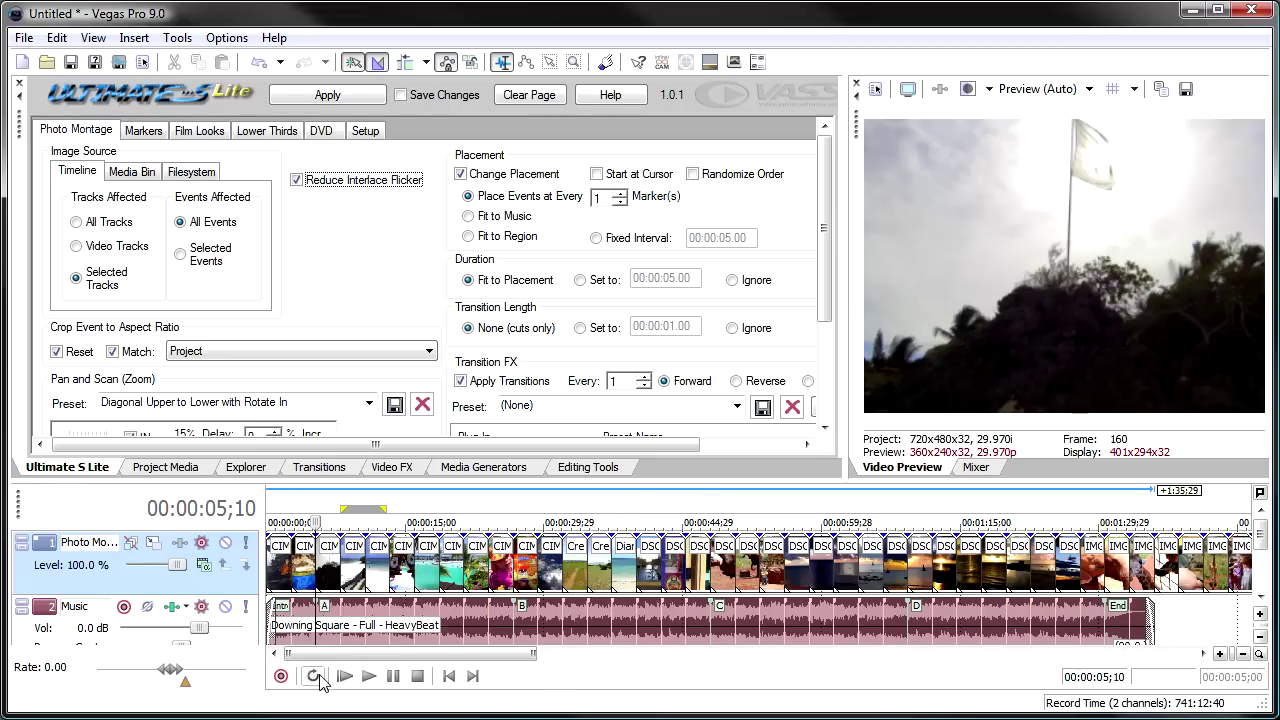
{"action": "left_click", "coordinate": [449, 676]}
{"action": "key", "text": "m"}
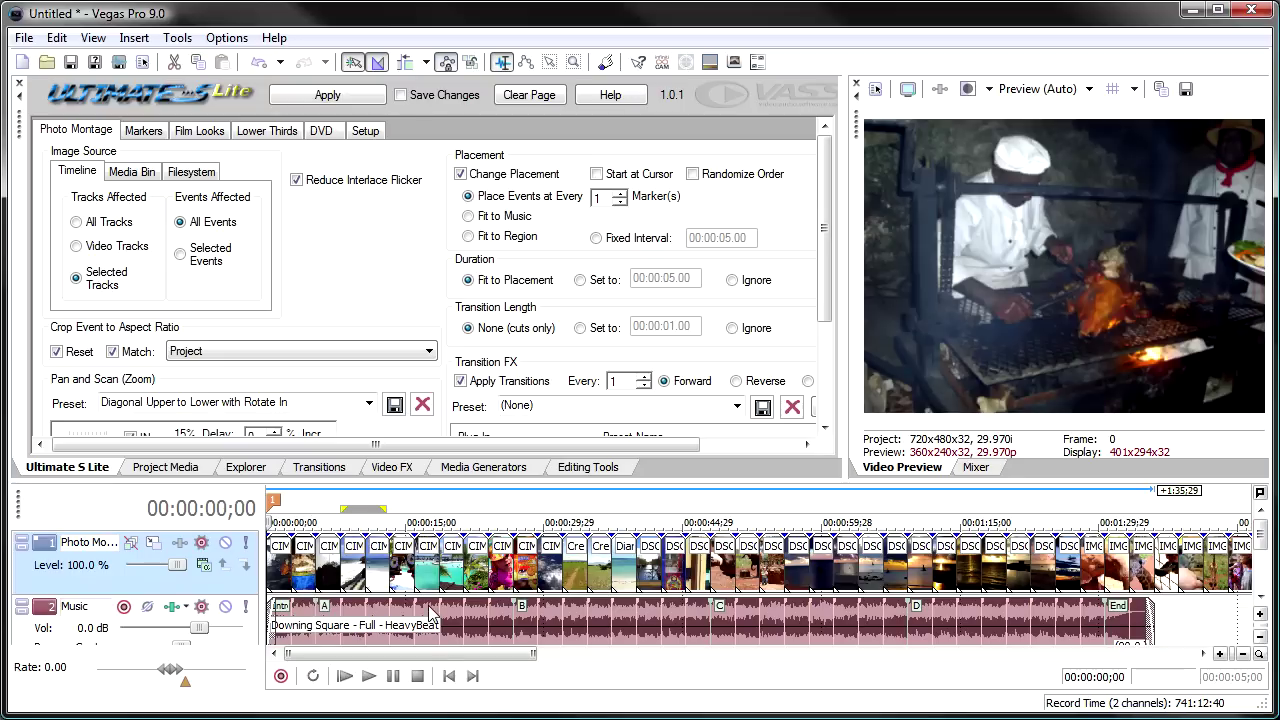
{"action": "left_click", "coordinate": [344, 677]}
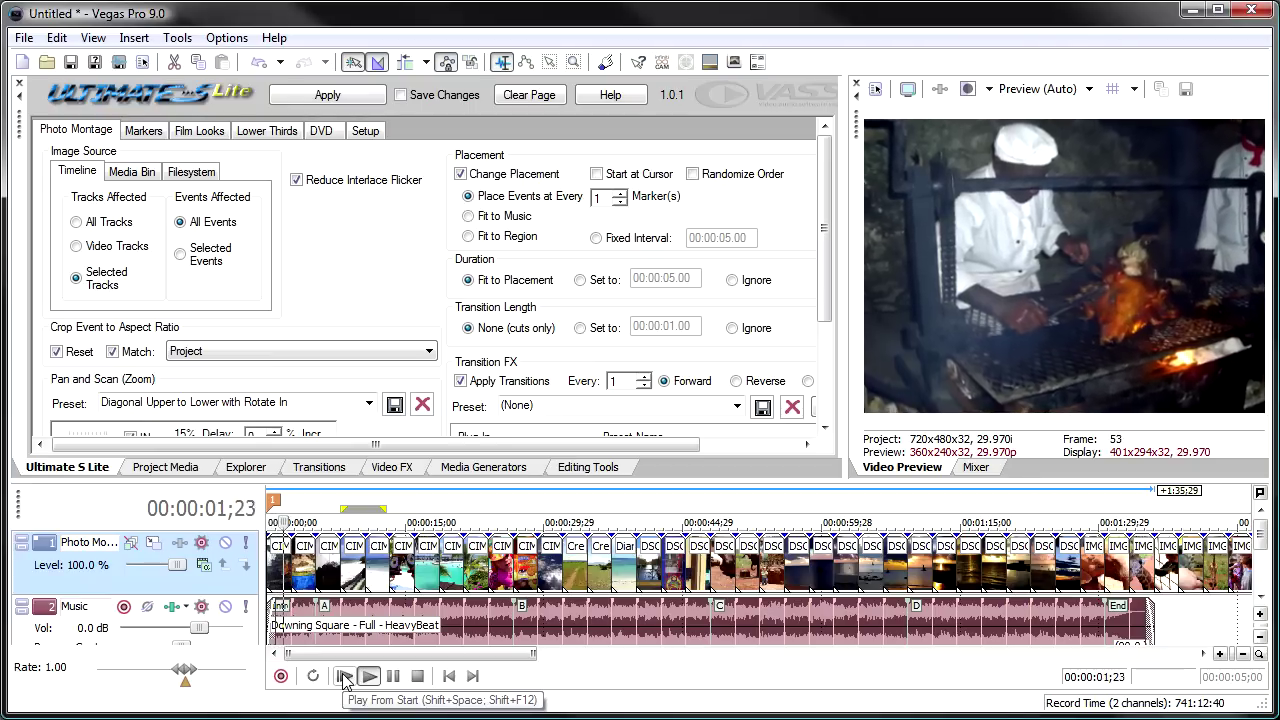
{"action": "key", "text": "m"}
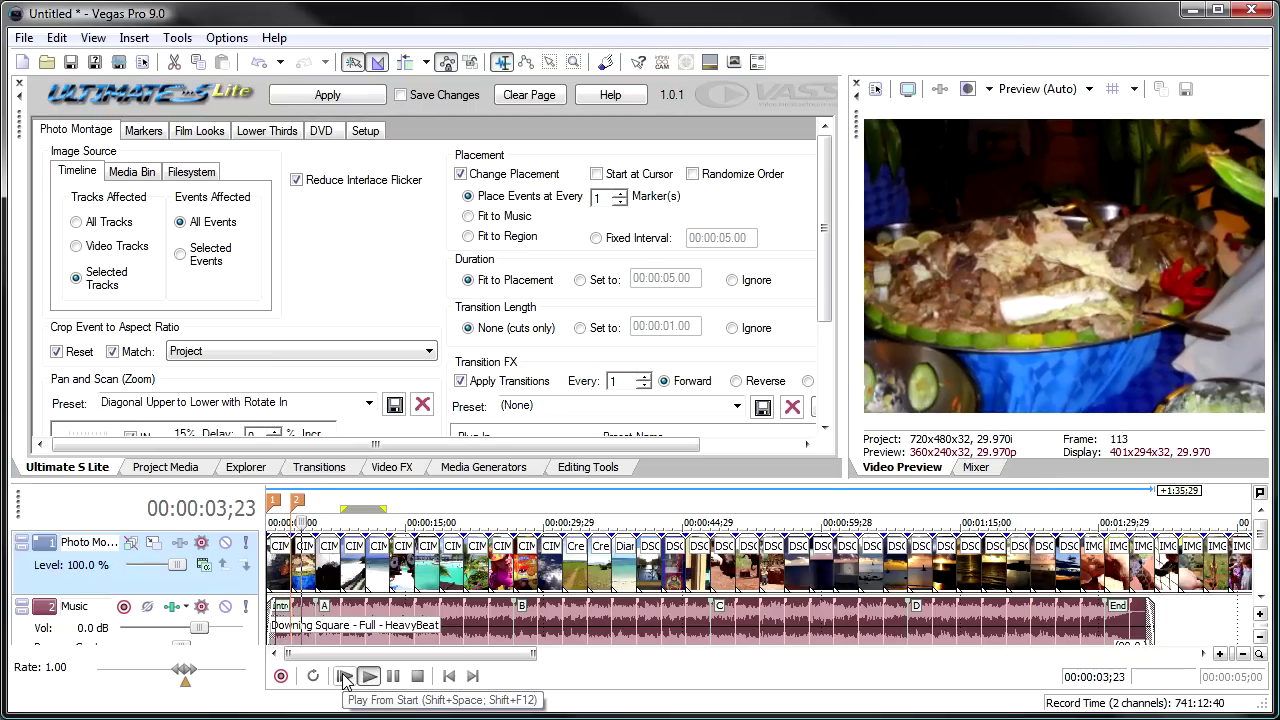
{"action": "key", "text": "m"}
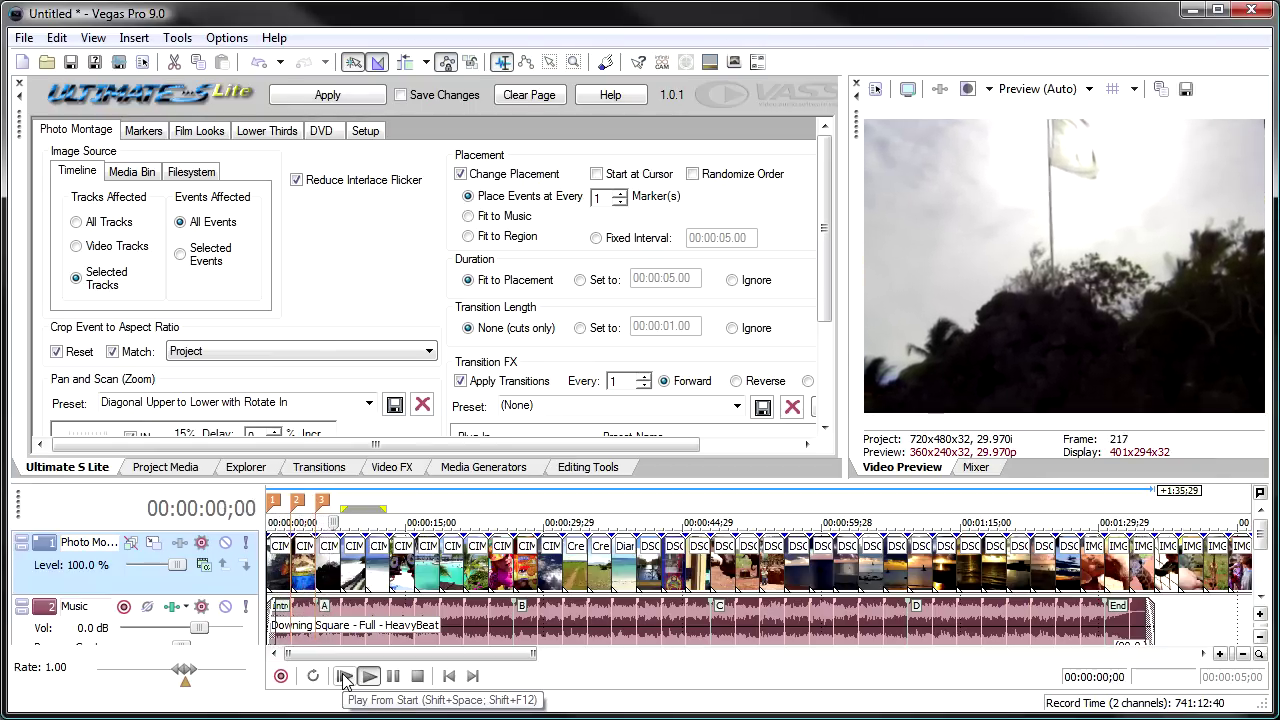
{"action": "key", "text": "space"}
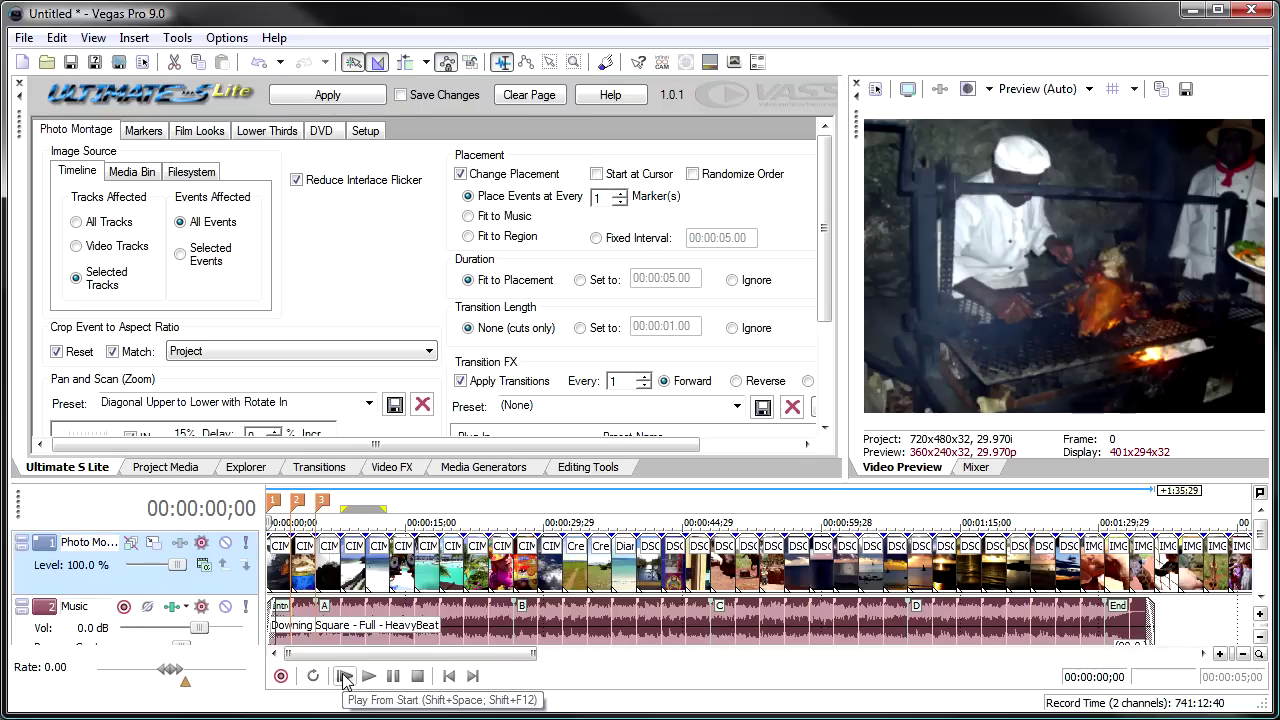
{"action": "left_click", "coordinate": [322, 500]}
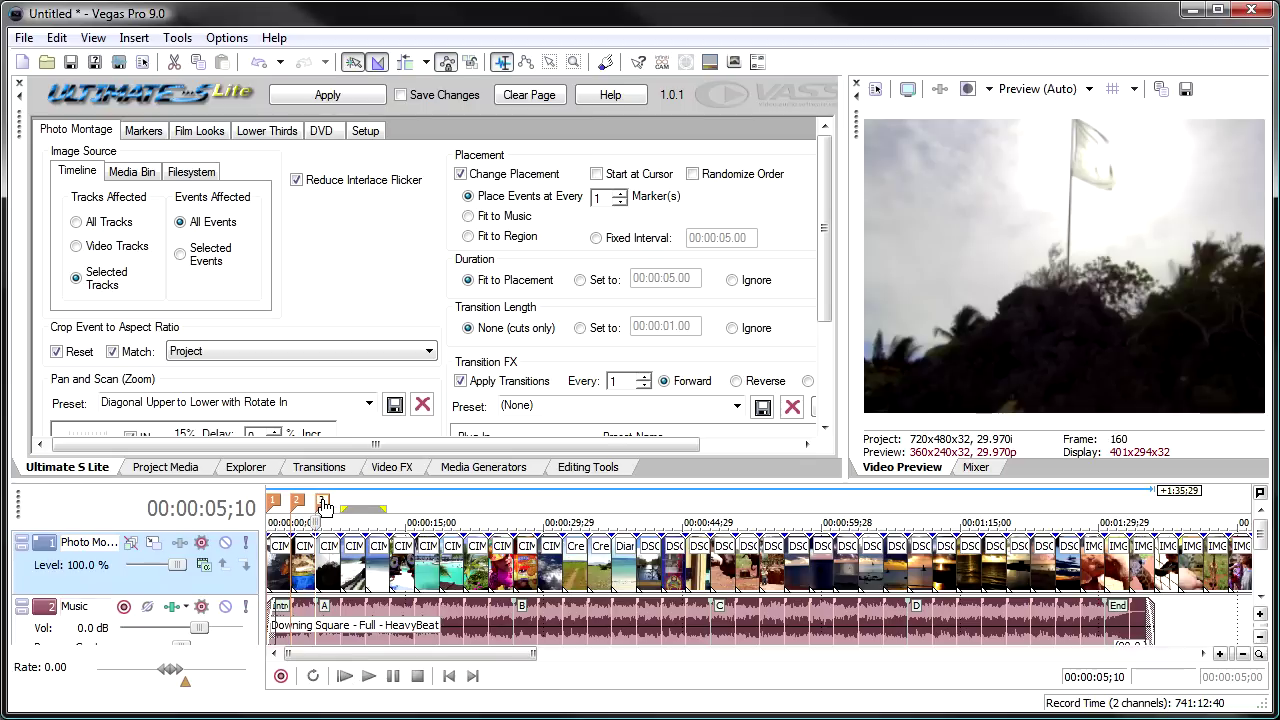
{"action": "key", "text": "Delete"}
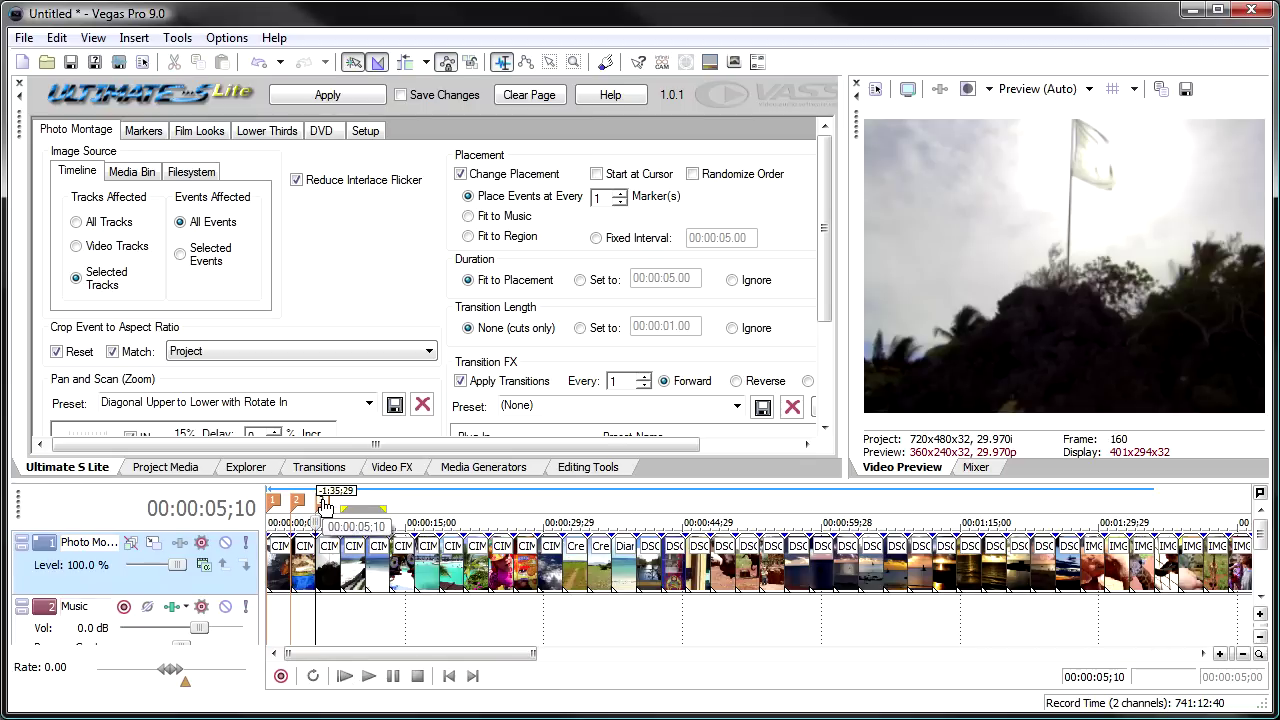
{"action": "key", "text": "ctrl+z"}
Delete the third timeline marker
{"action": "right_click", "coordinate": [325, 503]}
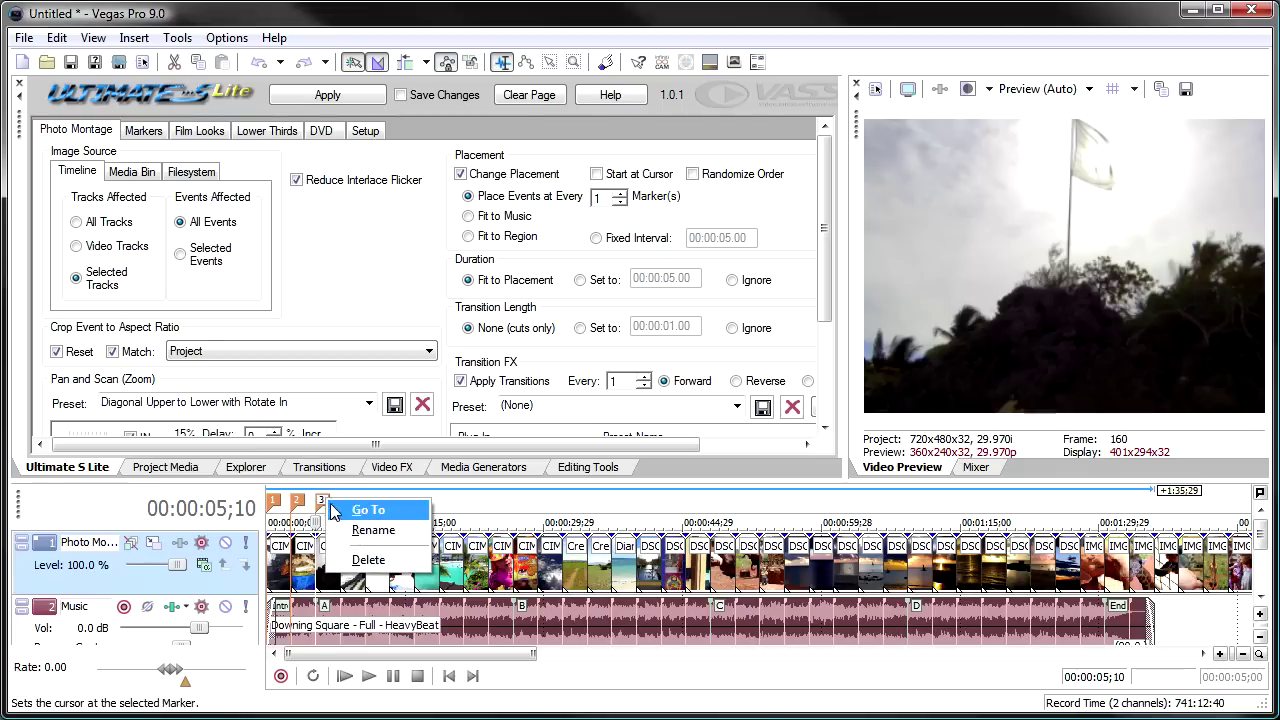
{"action": "left_click", "coordinate": [368, 560]}
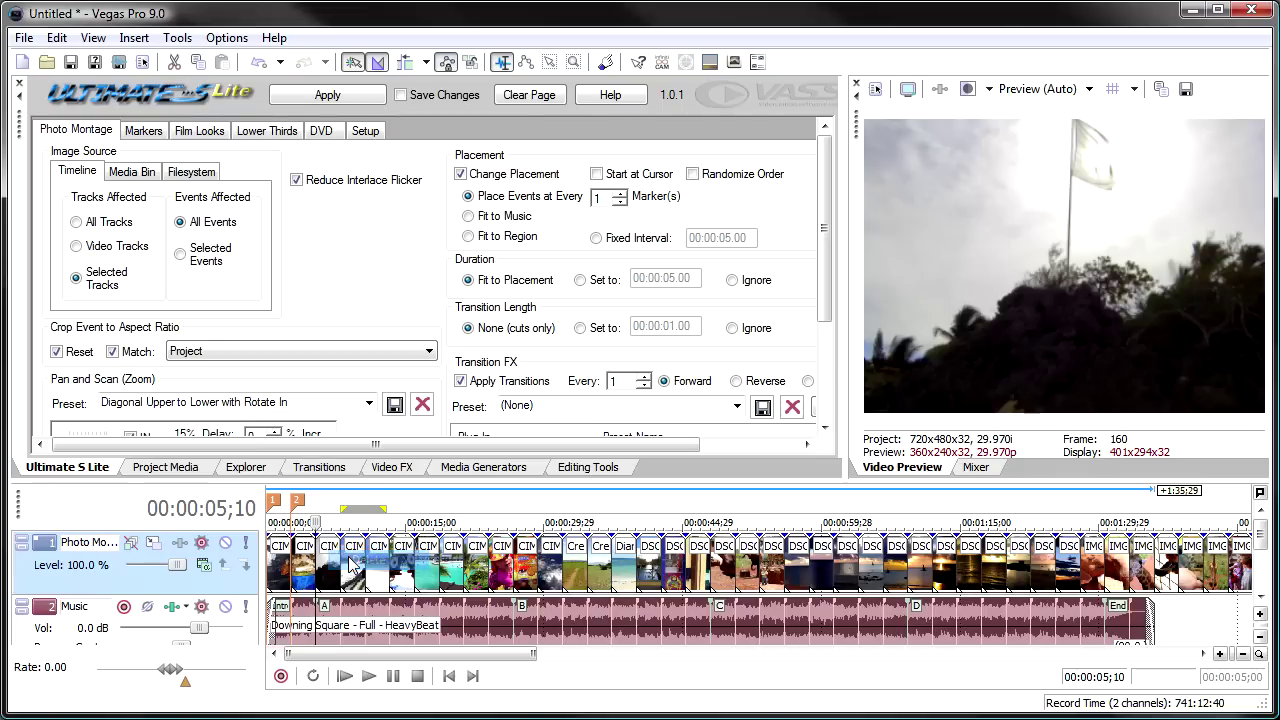
Play the timeline from the start and insert seven more markers by hand during playback
{"action": "left_click", "coordinate": [268, 563]}
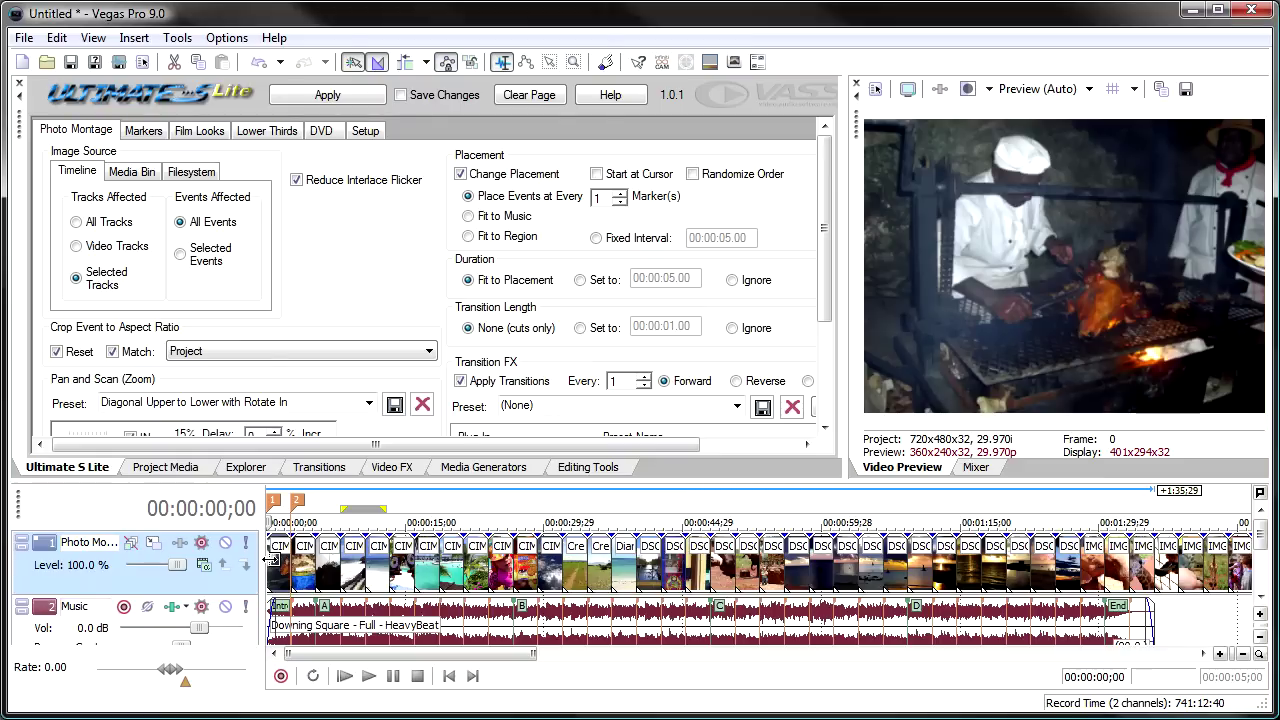
{"action": "key", "text": "space"}
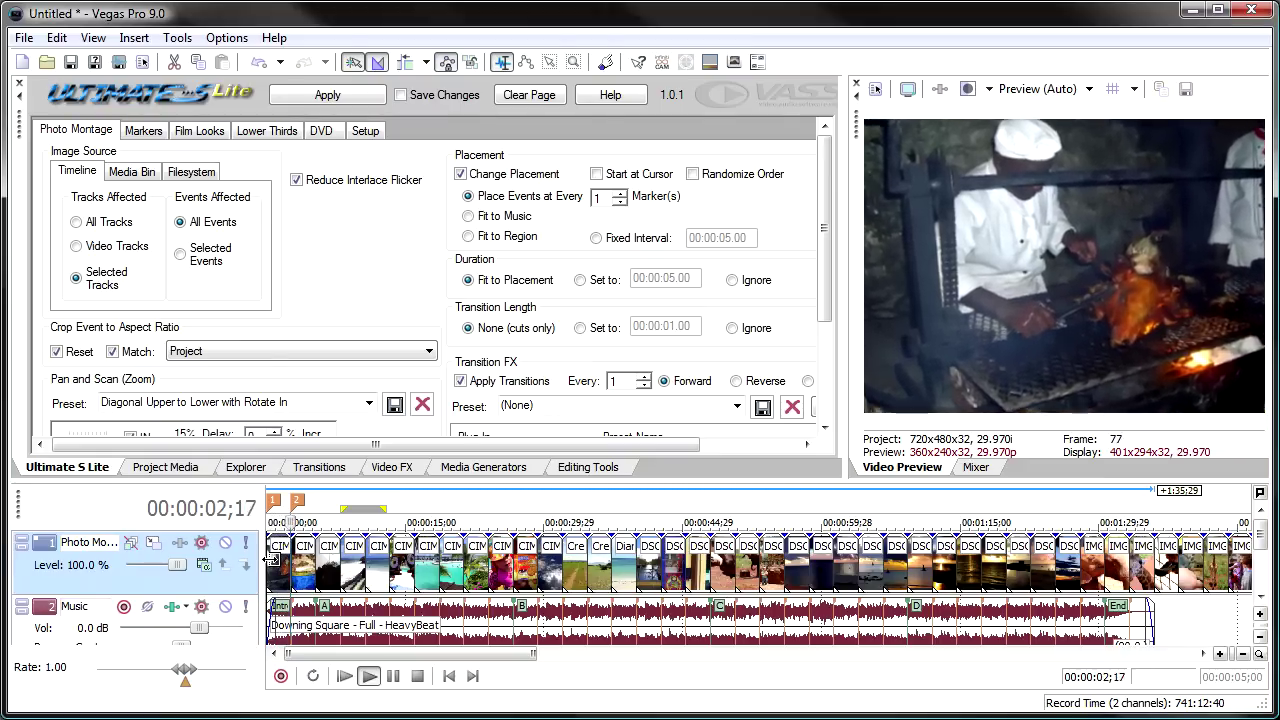
{"action": "key", "text": "m"}
{"action": "key", "text": "m"}
{"action": "key", "text": "m"}
{"action": "key", "text": "m"}
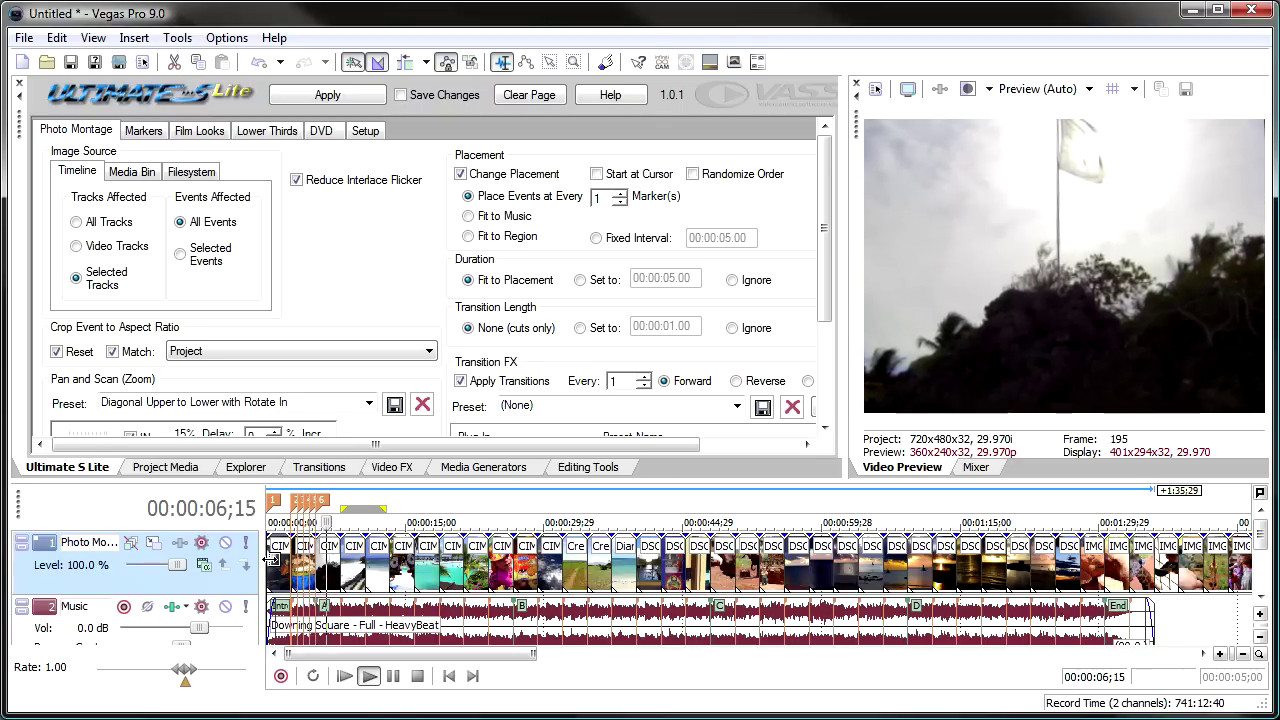
{"action": "key", "text": "m"}
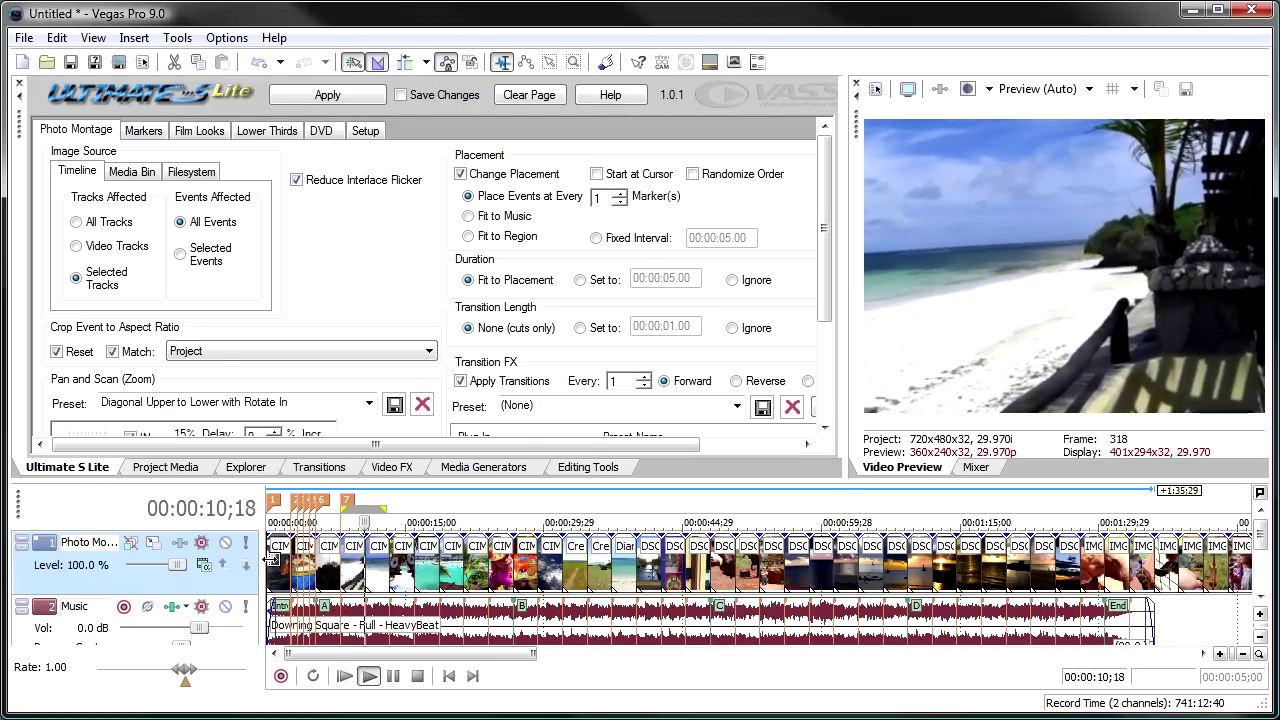
{"action": "key", "text": "m"}
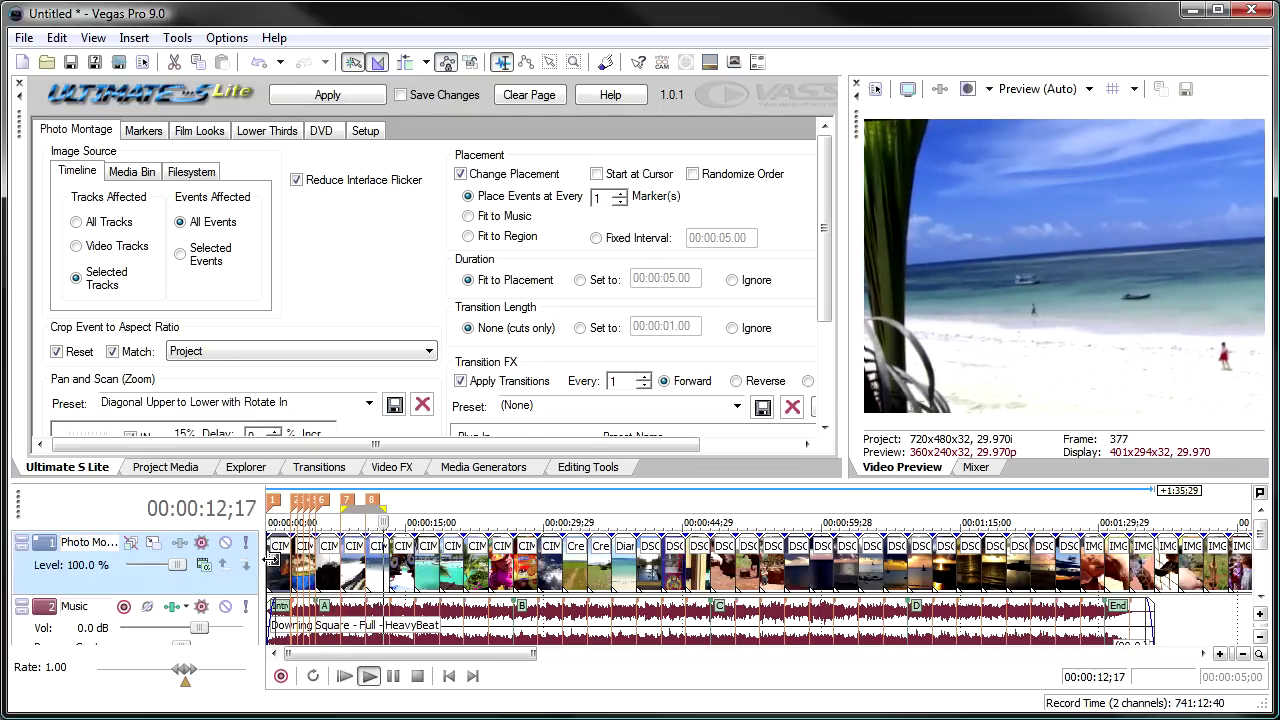
{"action": "key", "text": "m"}
{"action": "key", "text": "space"}
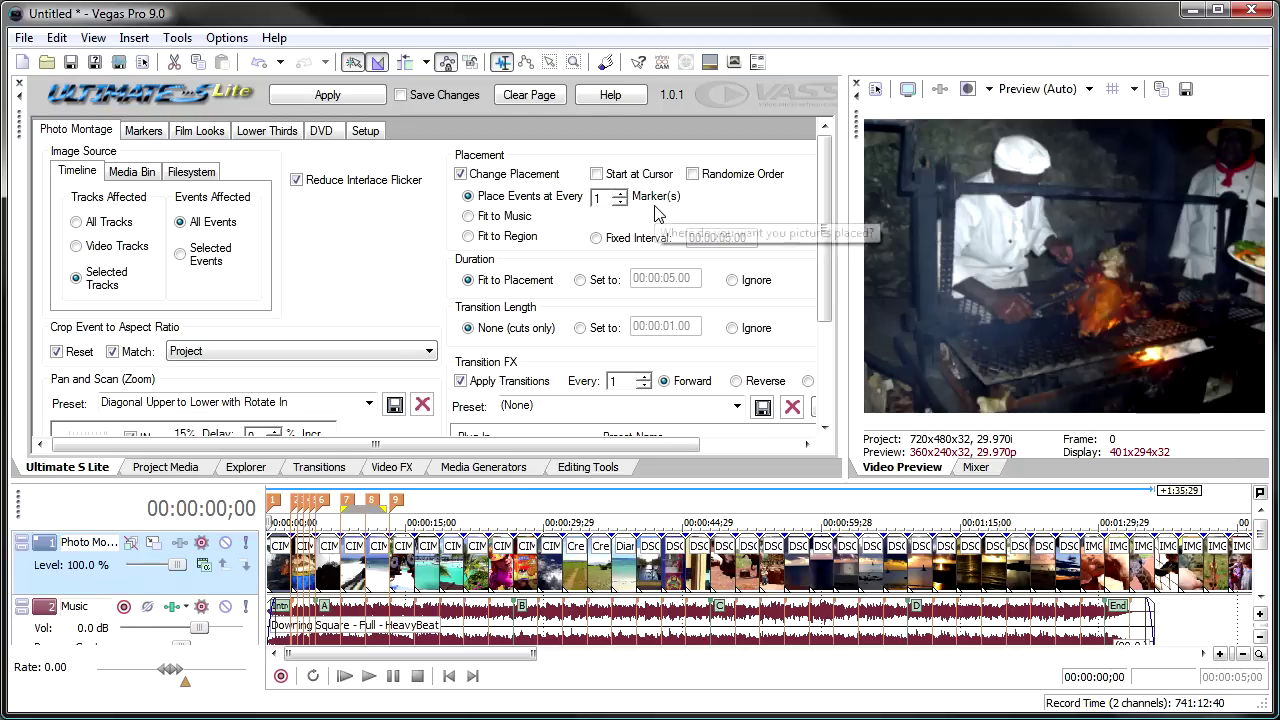
Apply the placement at every marker to the Photo Montage track and play the result
{"action": "left_click", "coordinate": [338, 95]}
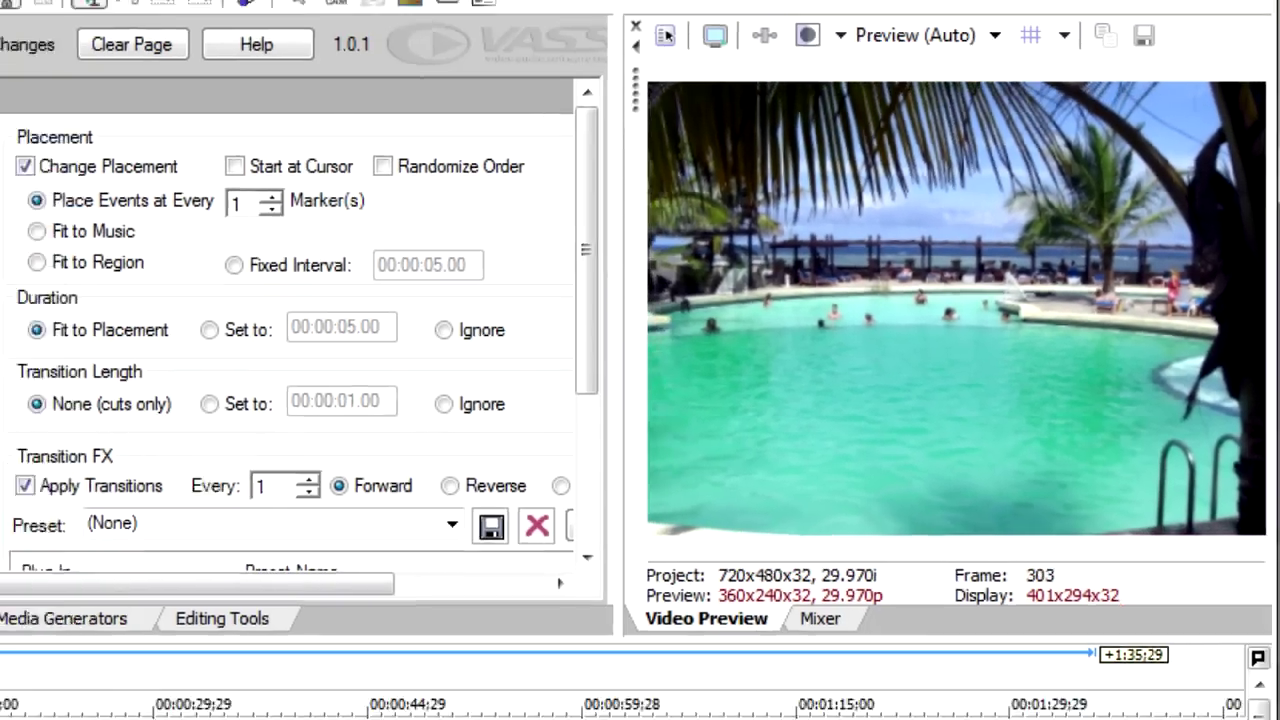
{"action": "key", "text": "space"}
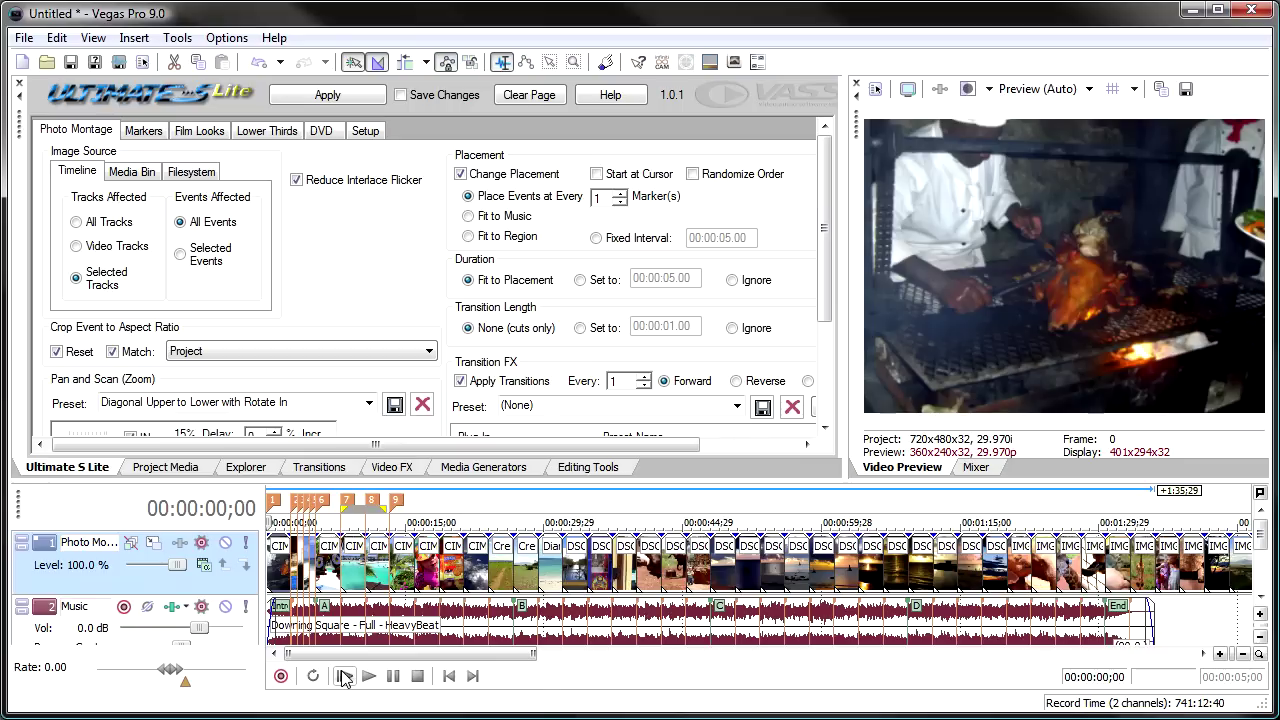
Move the music event to start at about 00:00:42;20 and delete all photo events from 00:02:32;04 to the end
{"action": "scroll", "coordinate": [527, 549], "scroll_direction": "down", "scroll_amount": 3}
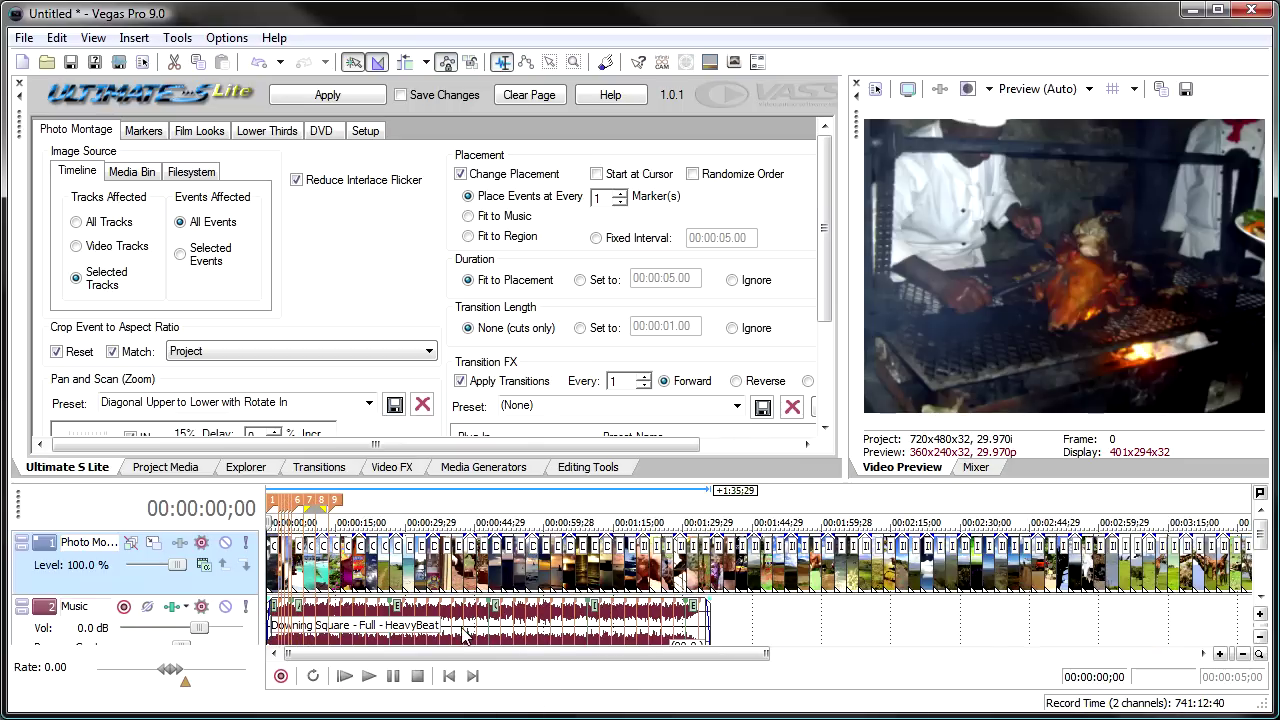
{"action": "left_click_drag", "start_coordinate": [426, 627], "coordinate": [623, 627]}
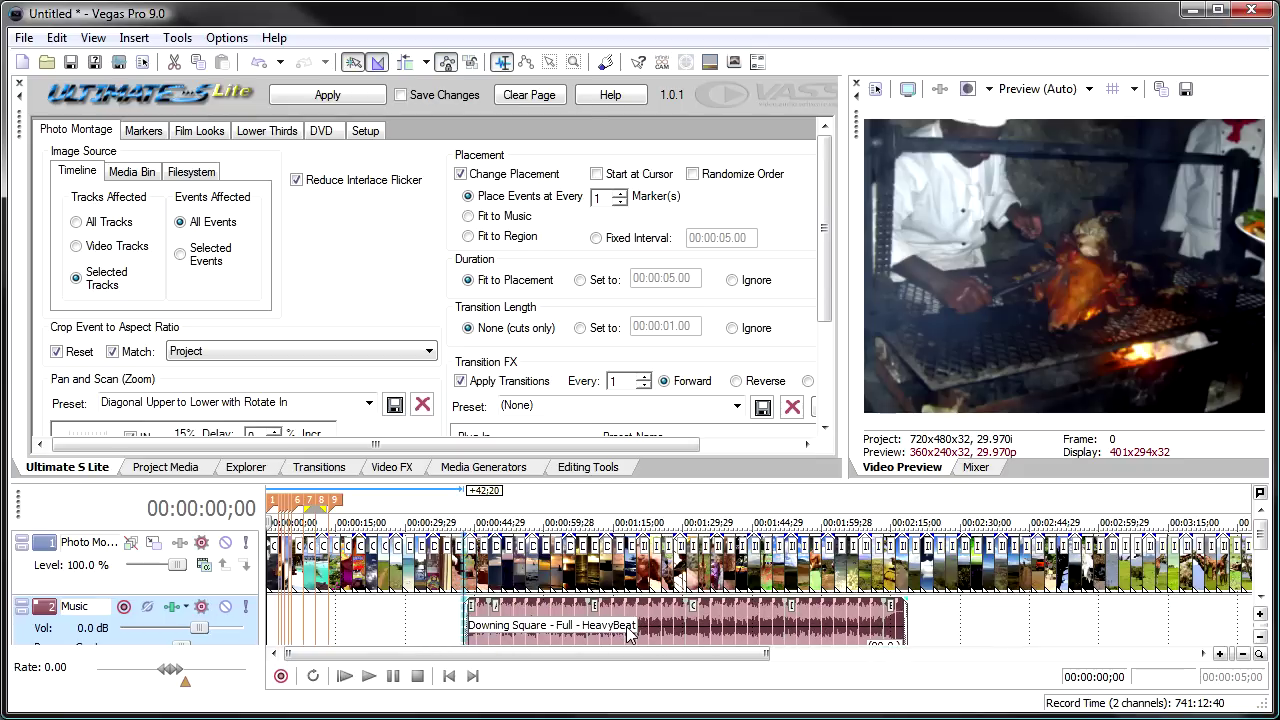
{"action": "left_click", "coordinate": [975, 563]}
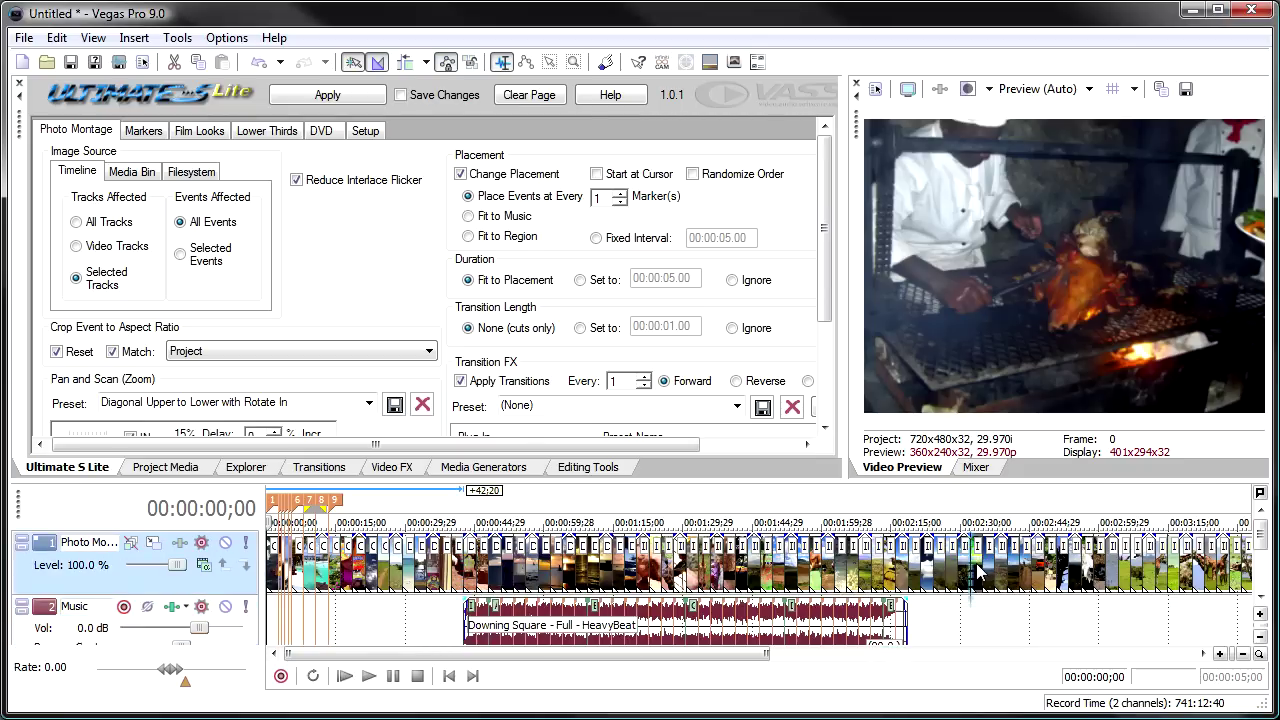
{"action": "right_click", "coordinate": [979, 570]}
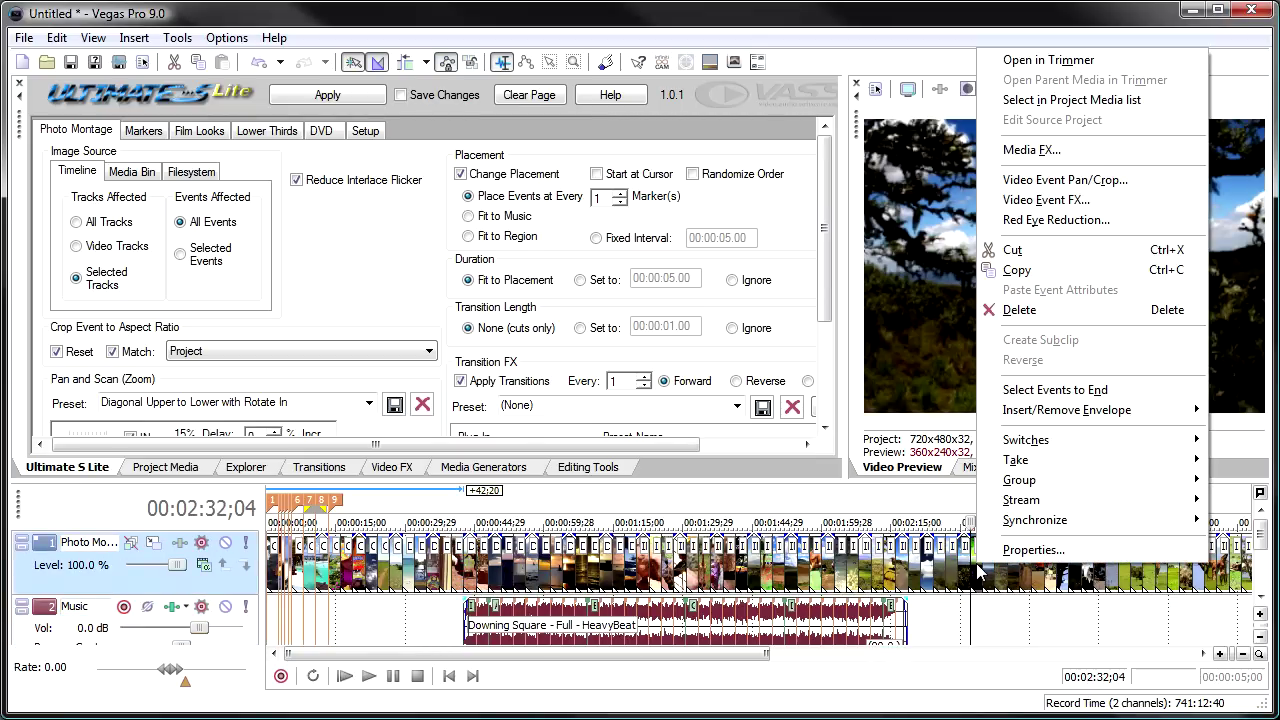
{"action": "left_click", "coordinate": [1030, 390]}
{"action": "key", "text": "Delete"}
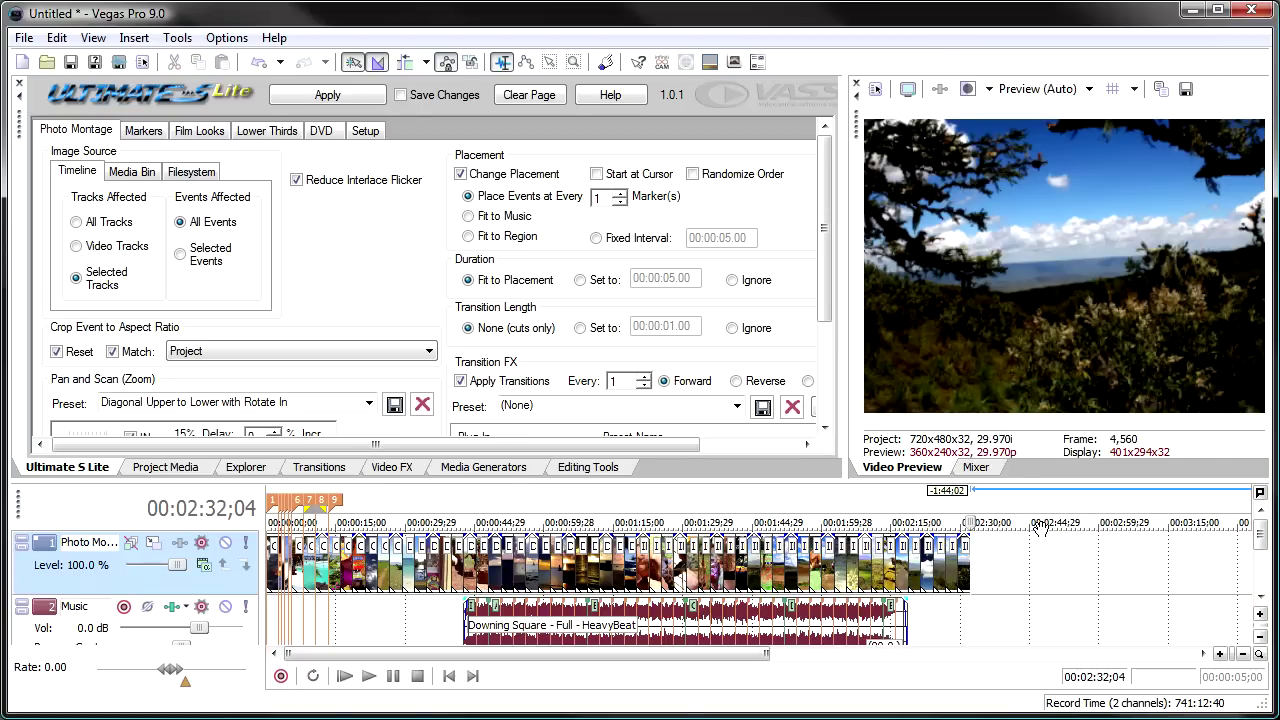
Move the music event to start at 00:00:40;00 and create a region named Montage over its full length
{"action": "left_click_drag", "start_coordinate": [617, 620], "coordinate": [605, 622]}
{"action": "double_click", "coordinate": [604, 622]}
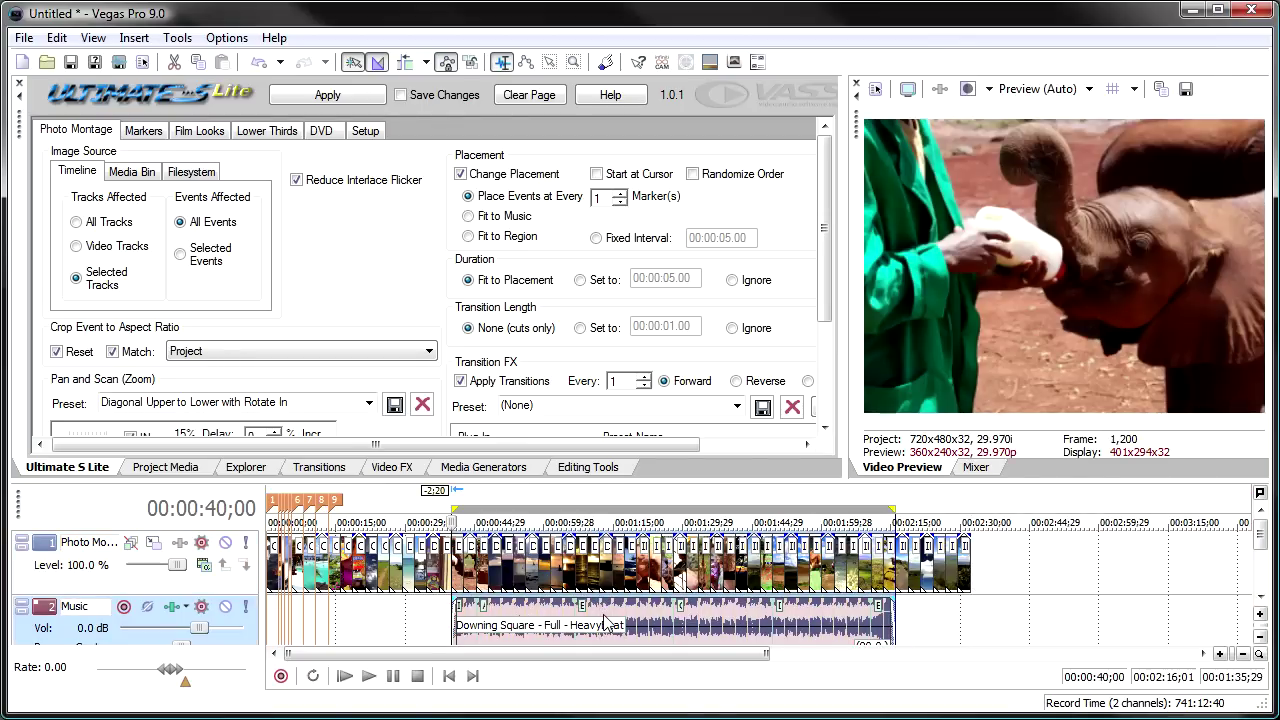
{"action": "key", "text": "m"}
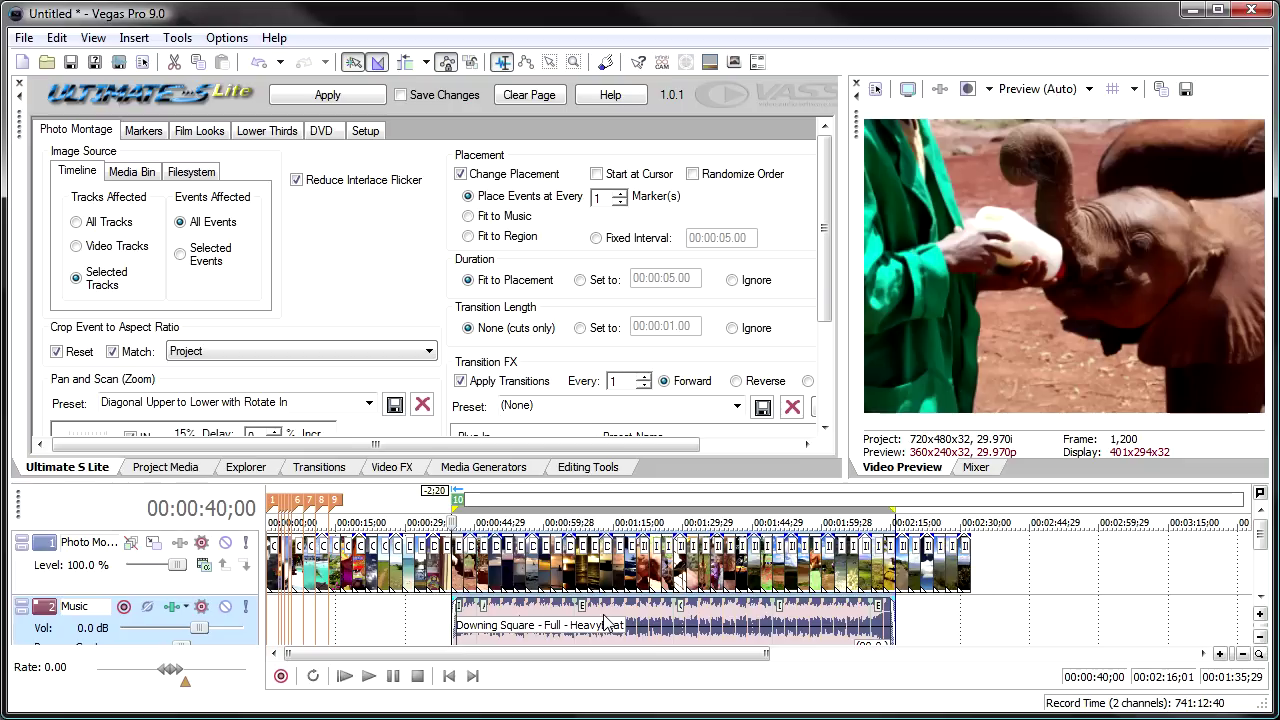
{"action": "type", "text": "Montage"}
{"action": "key", "text": "Return"}
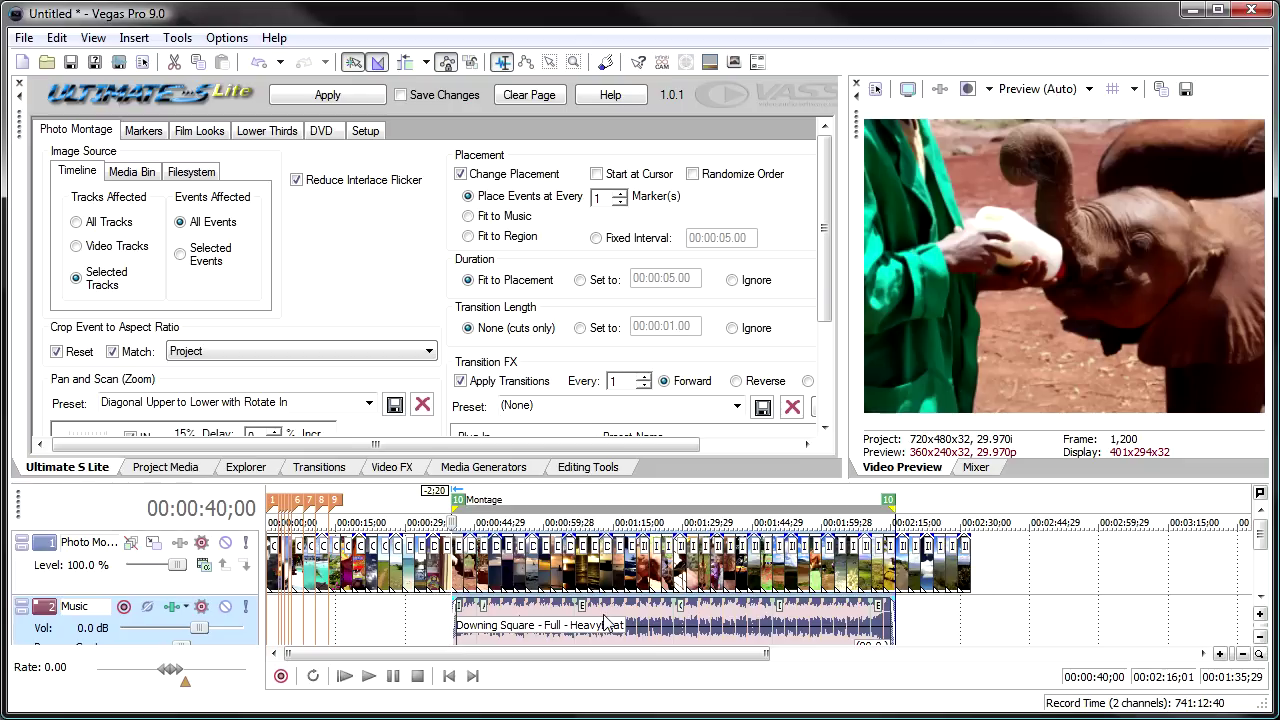
Set the photo placement to Fit to Region and shorten the Montage region to end at about 00:01:54;22
{"action": "left_click", "coordinate": [506, 241]}
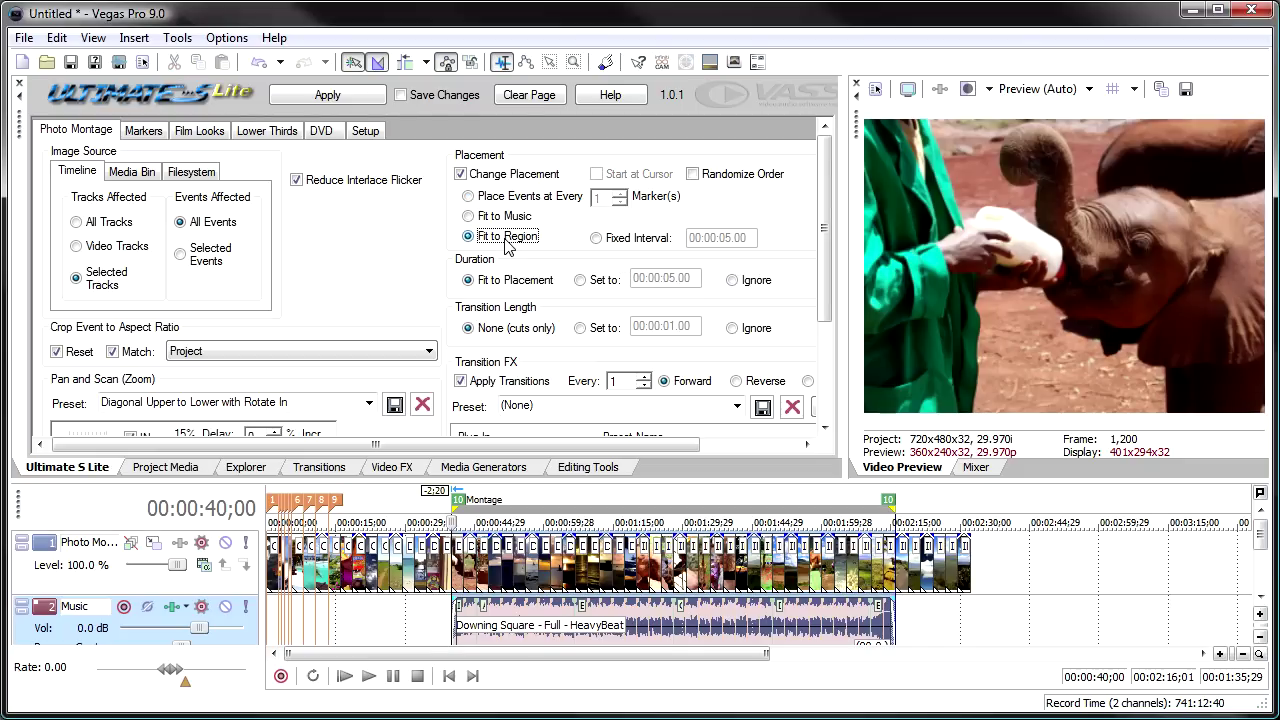
{"action": "mouse_move", "coordinate": [888, 503]}
{"action": "left_mouse_down"}
{"action": "mouse_move", "coordinate": [925, 504]}
{"action": "mouse_move", "coordinate": [790, 513]}
{"action": "left_mouse_up"}
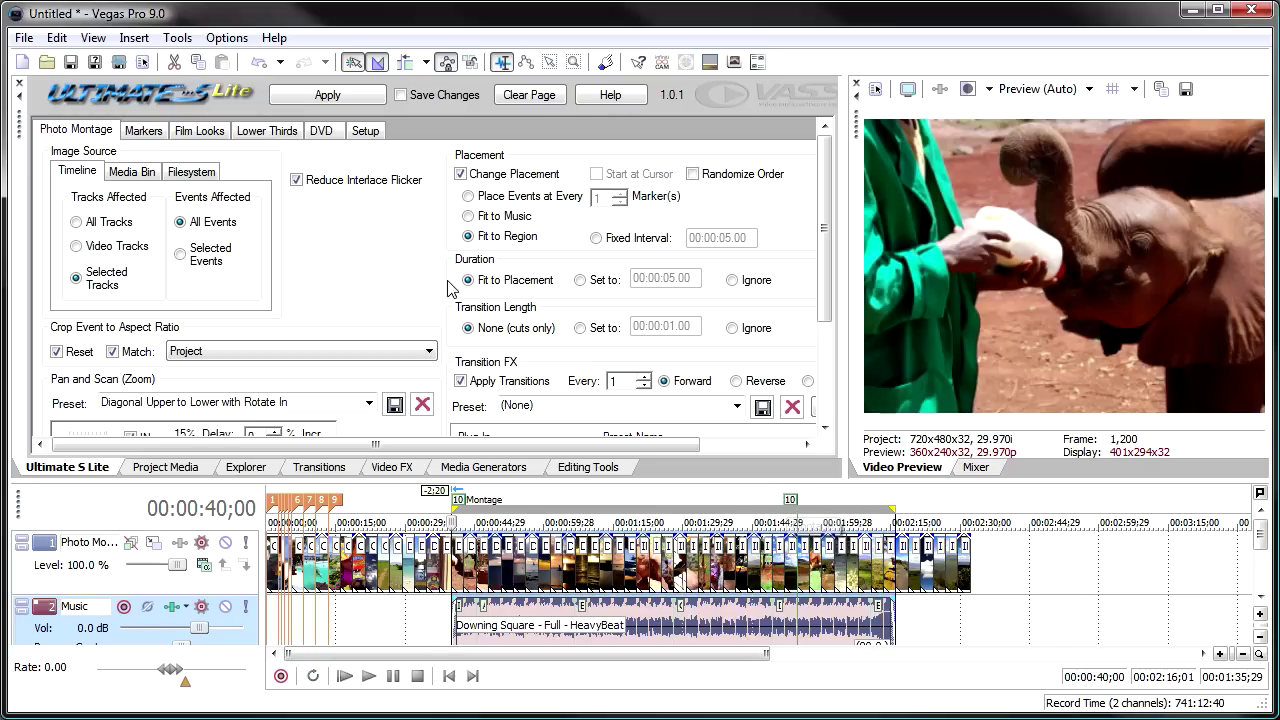
Try to apply the region fit with the Music track active, choosing Track 01: Photo Montage as the track
{"action": "left_click", "coordinate": [329, 98]}
{"action": "left_click", "coordinate": [611, 324]}
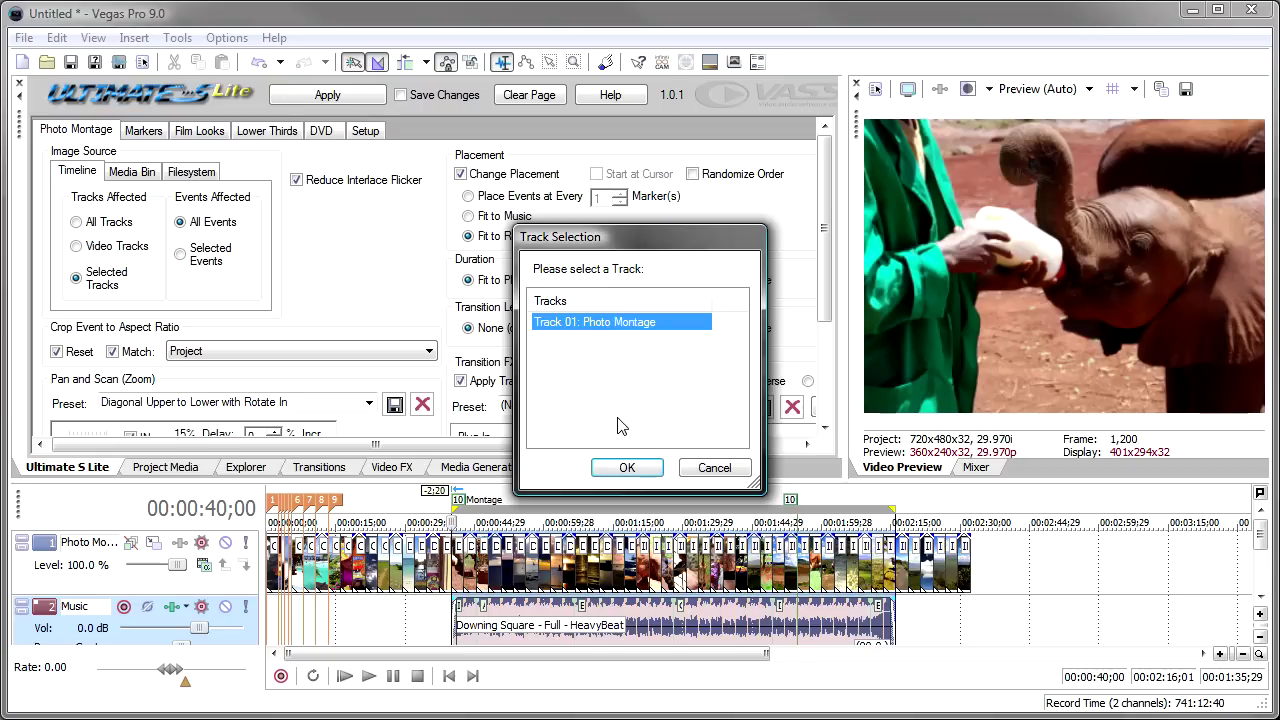
{"action": "left_click", "coordinate": [633, 467]}
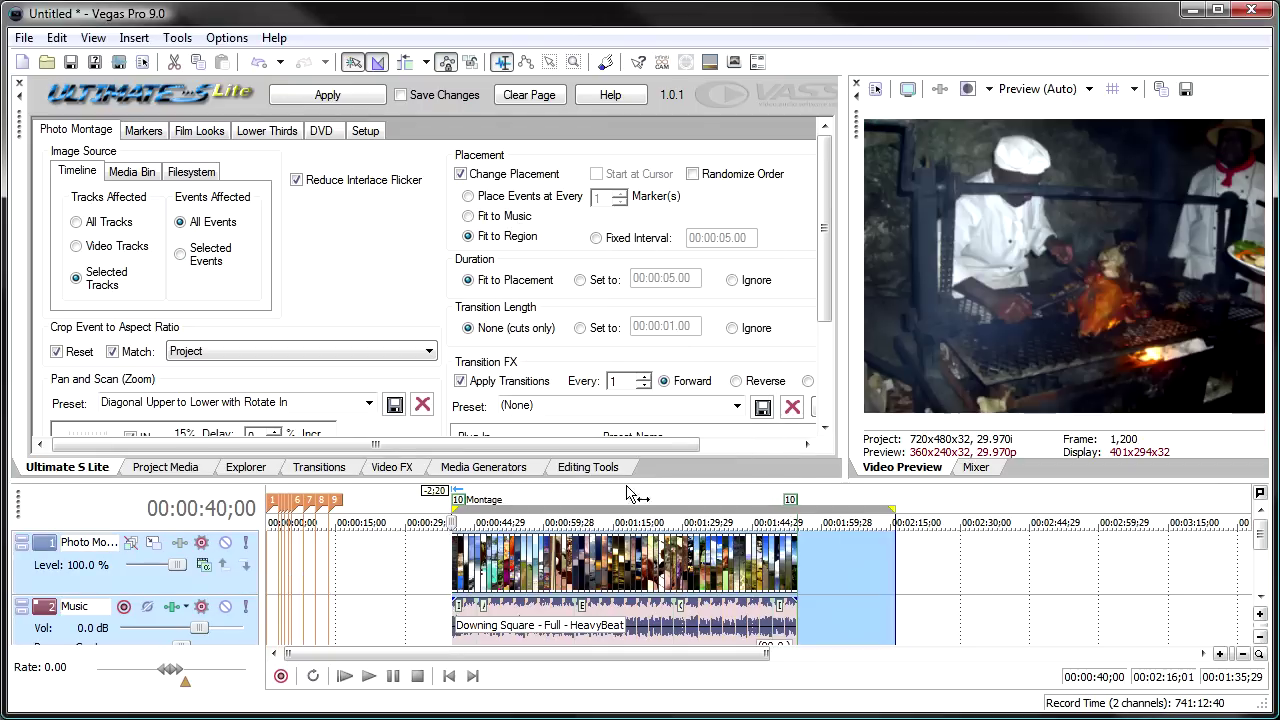
{"action": "left_click", "coordinate": [808, 560]}
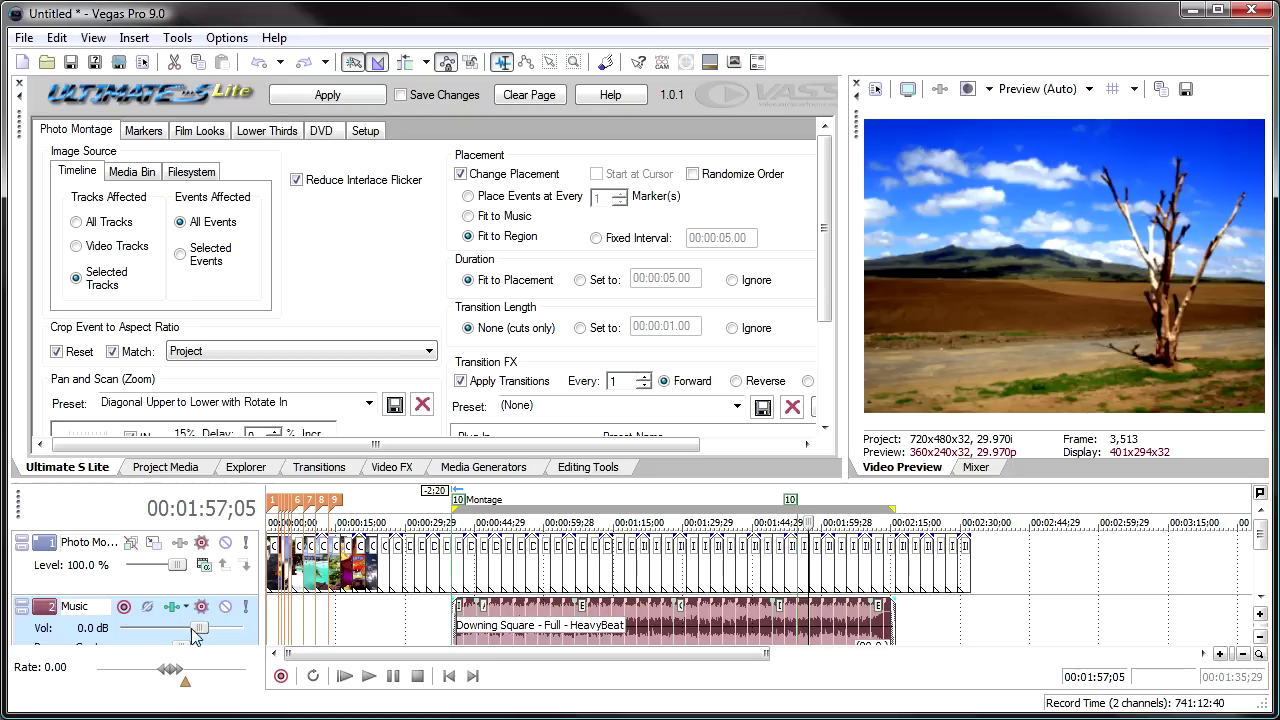
Select the Photo Montage track, apply the Fit to Region placement to it and play back the Montage region
{"action": "left_click", "coordinate": [46, 550]}
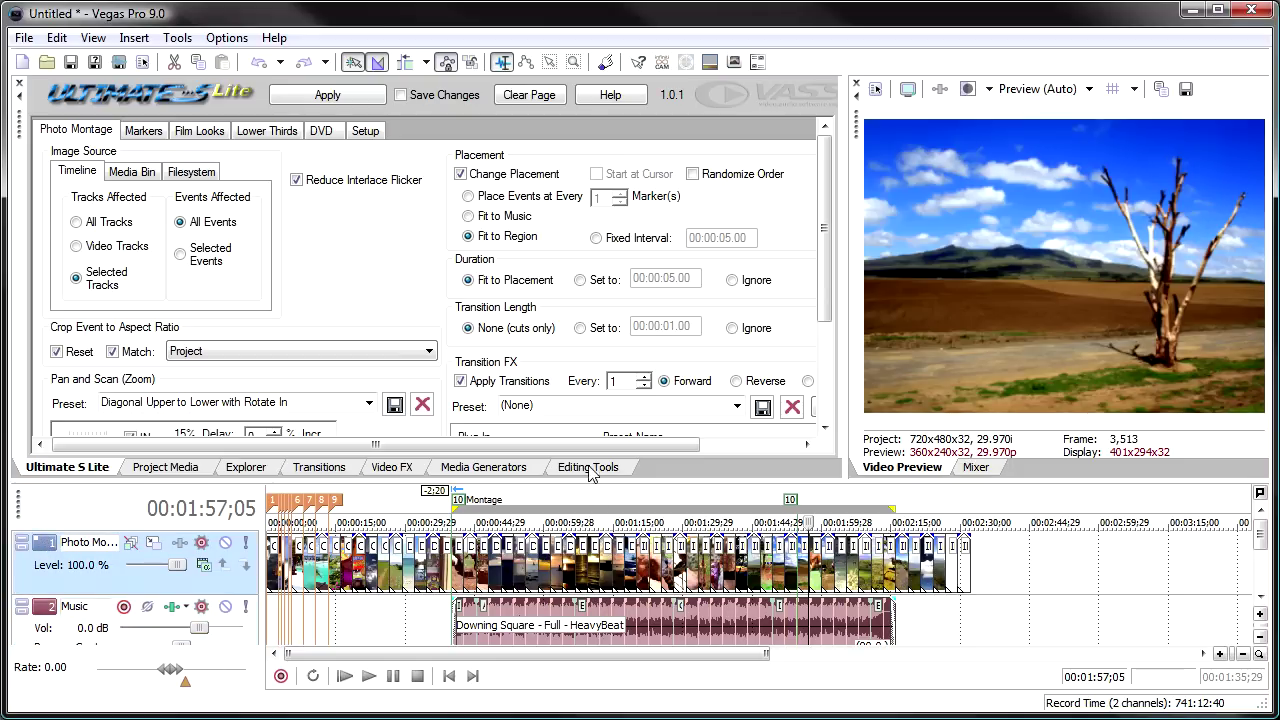
{"action": "left_click", "coordinate": [330, 95]}
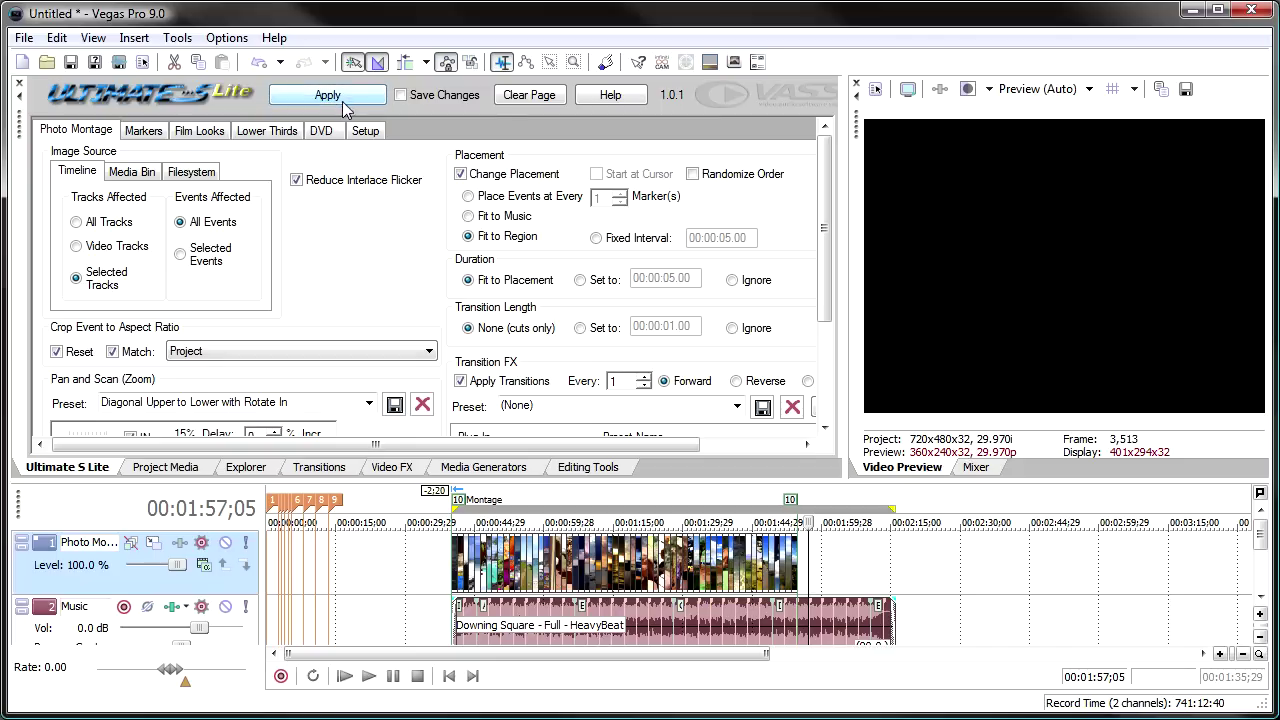
{"action": "left_click", "coordinate": [792, 507]}
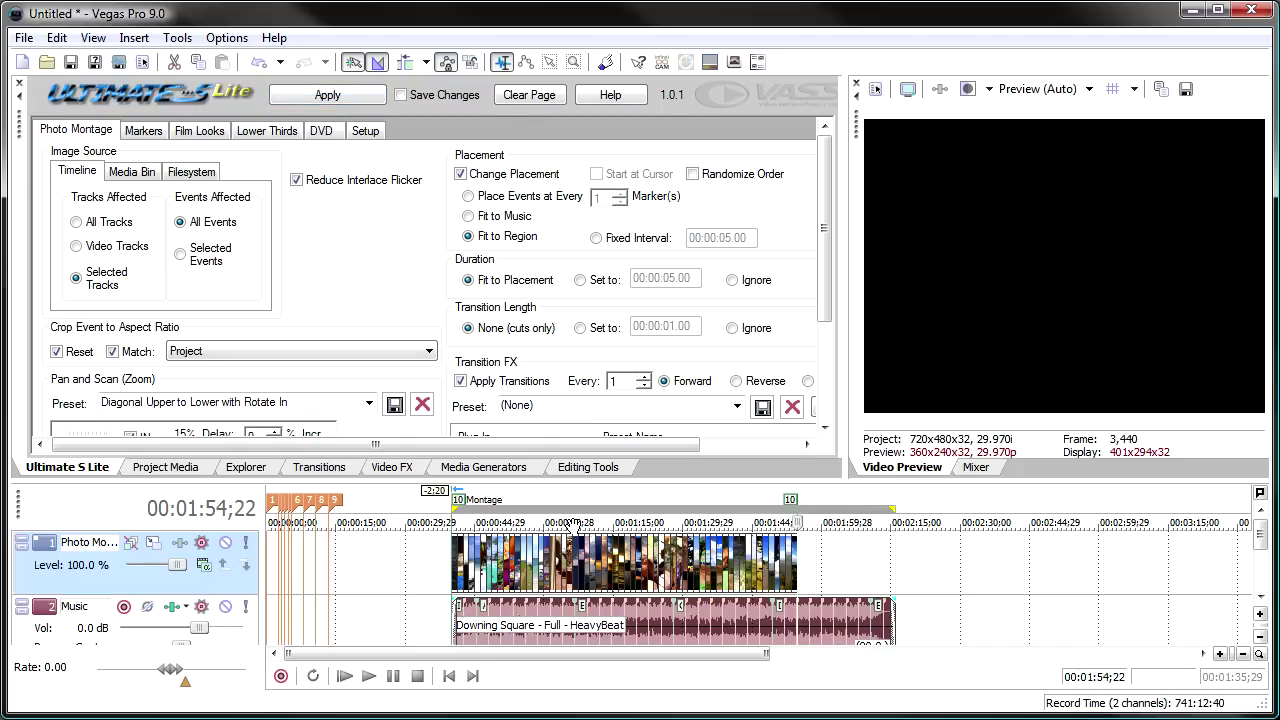
{"action": "double_click", "coordinate": [456, 500]}
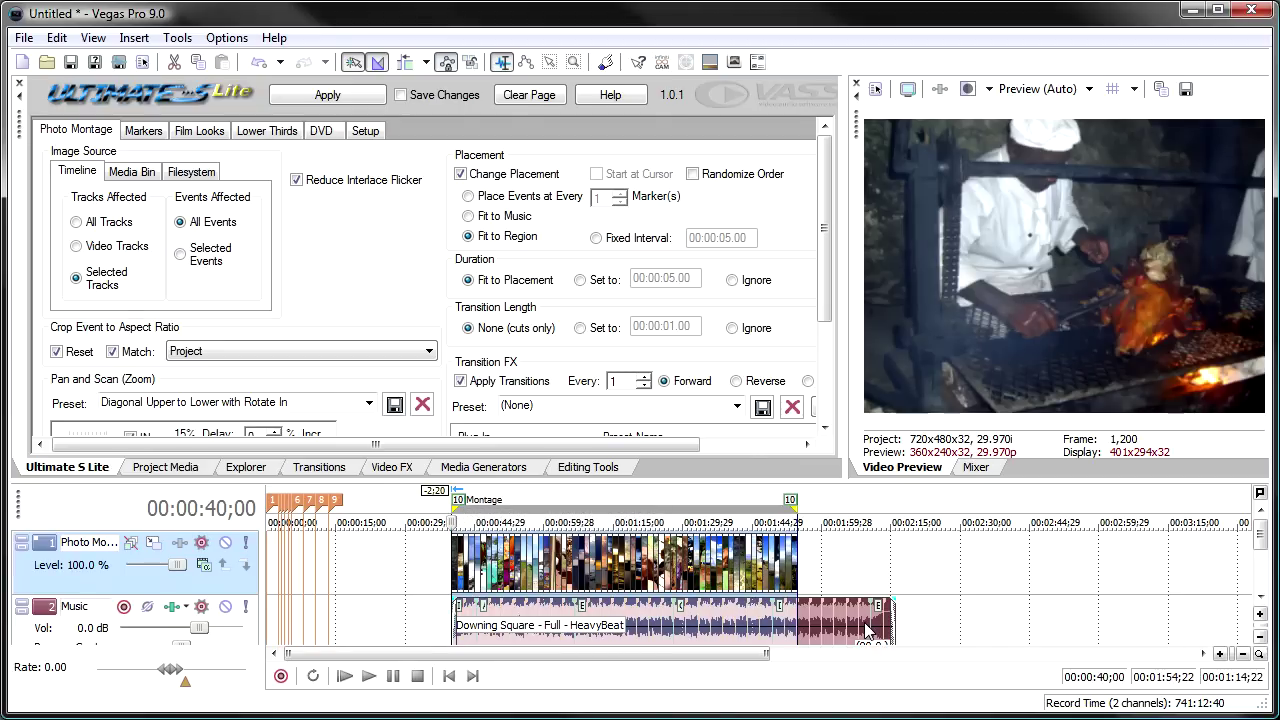
{"action": "key", "text": "space"}
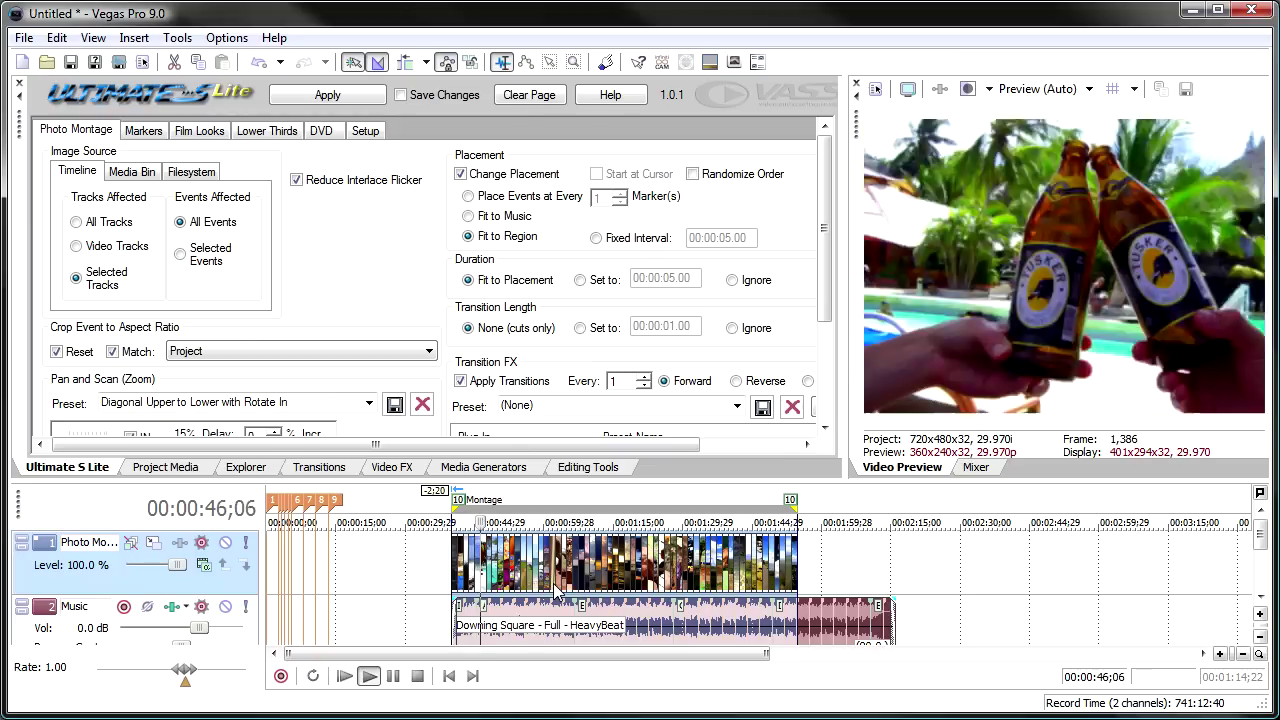
{"action": "key", "text": "space"}
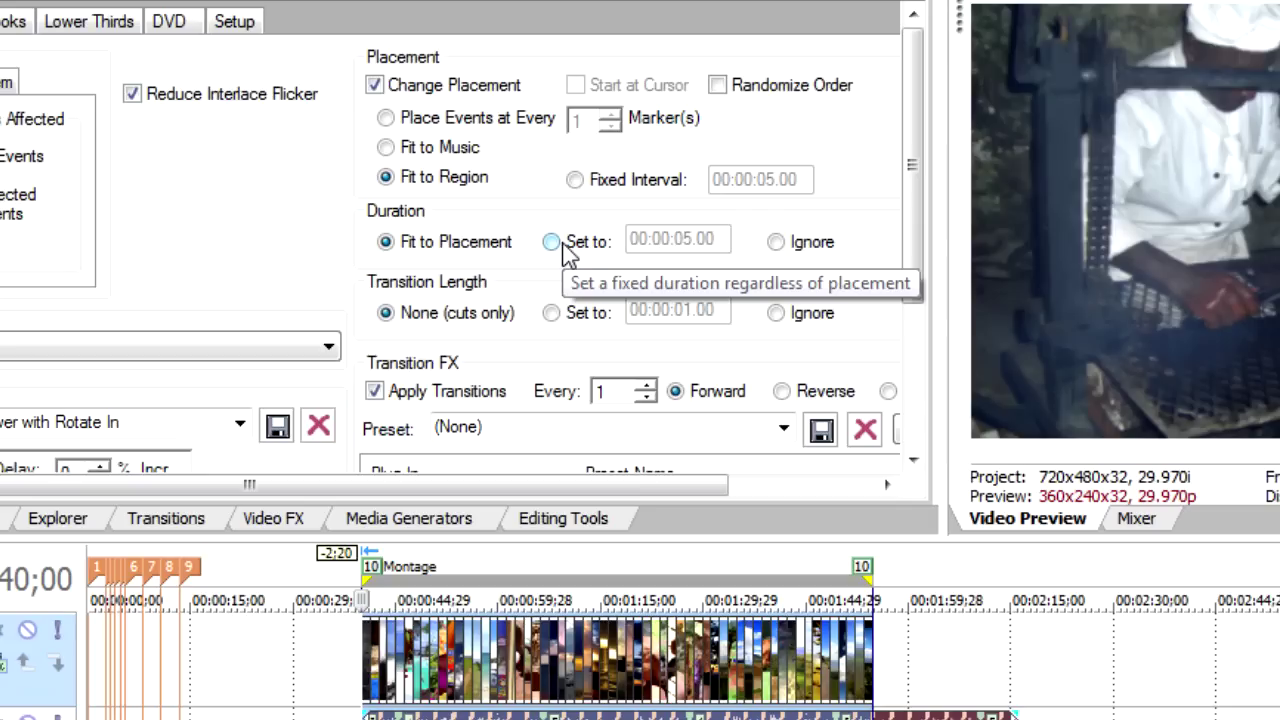
Place the photos at a fixed interval of 00:00:05.00 with a set duration of 00:00:03.00, apply it and inspect the timeline start
{"action": "left_click", "coordinate": [576, 181]}
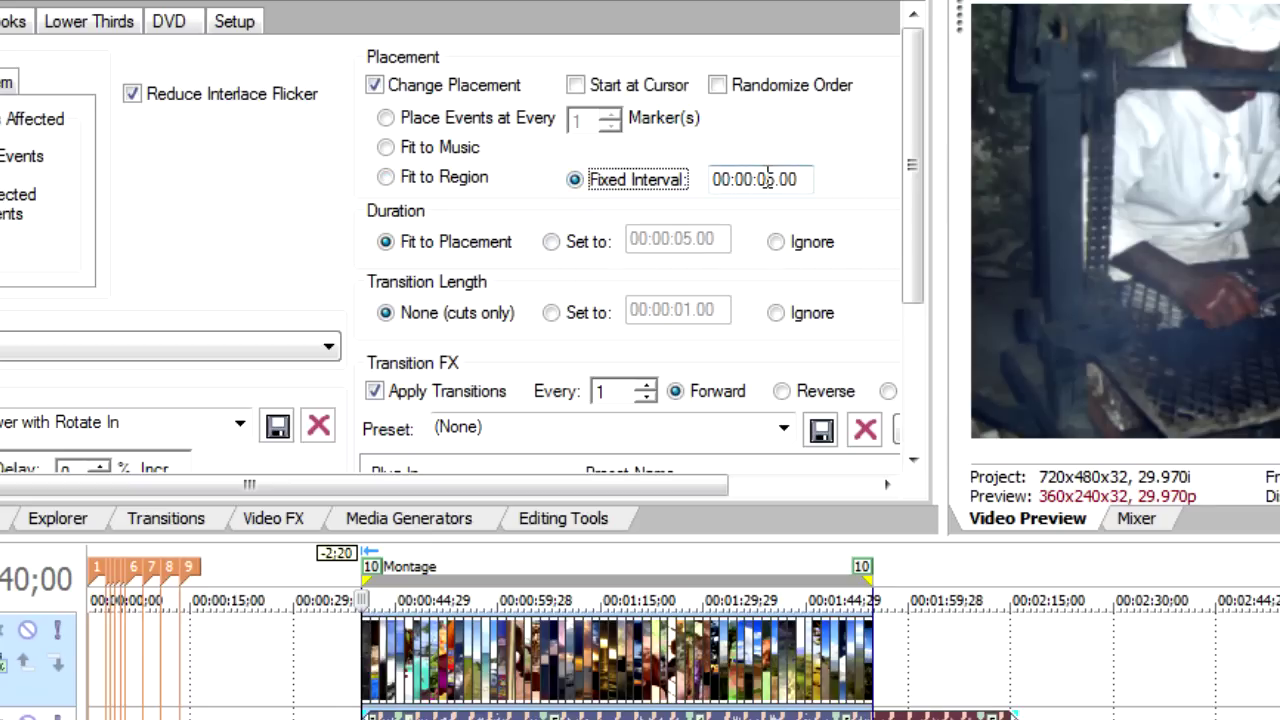
{"action": "left_click", "coordinate": [552, 242]}
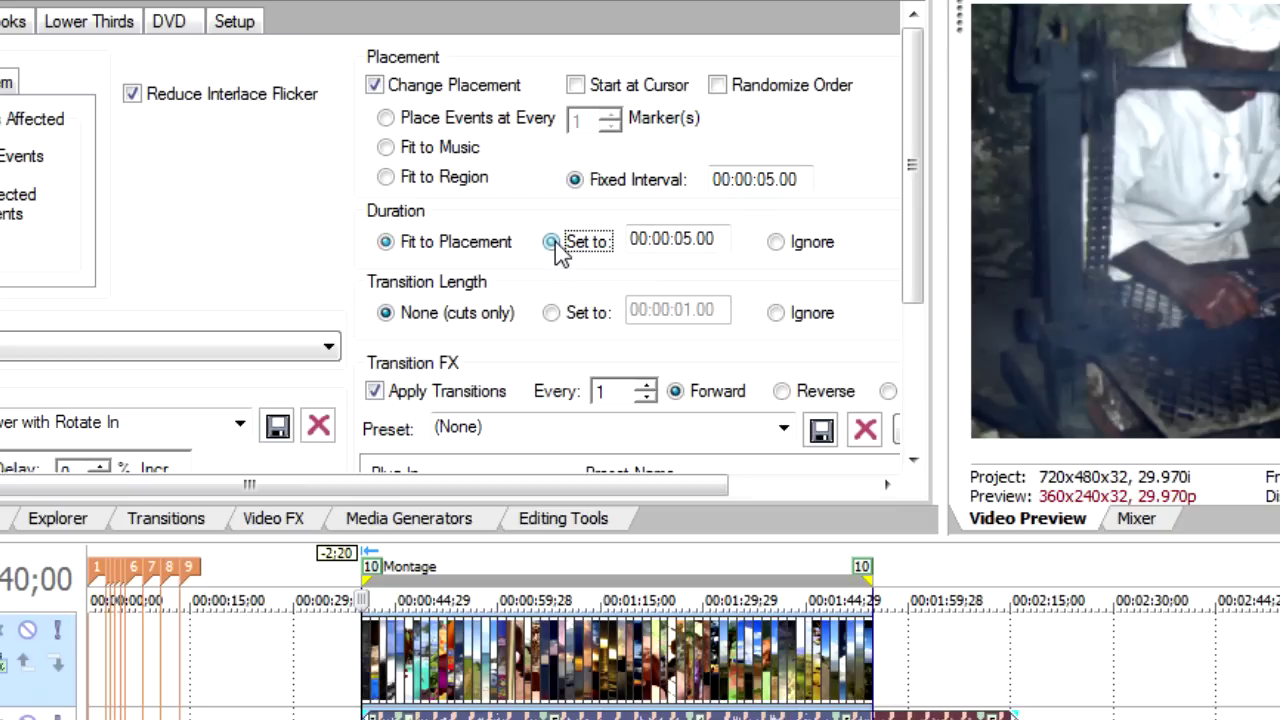
{"action": "left_click", "coordinate": [684, 240]}
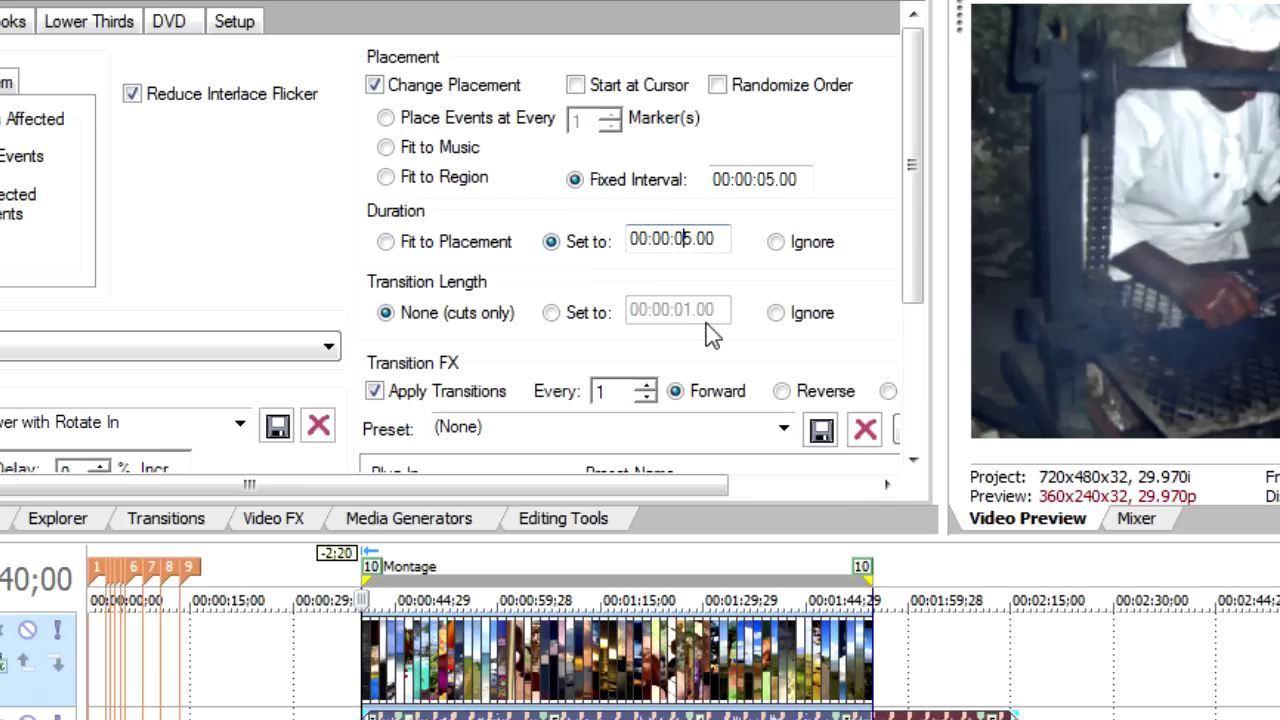
{"action": "type", "text": "3"}
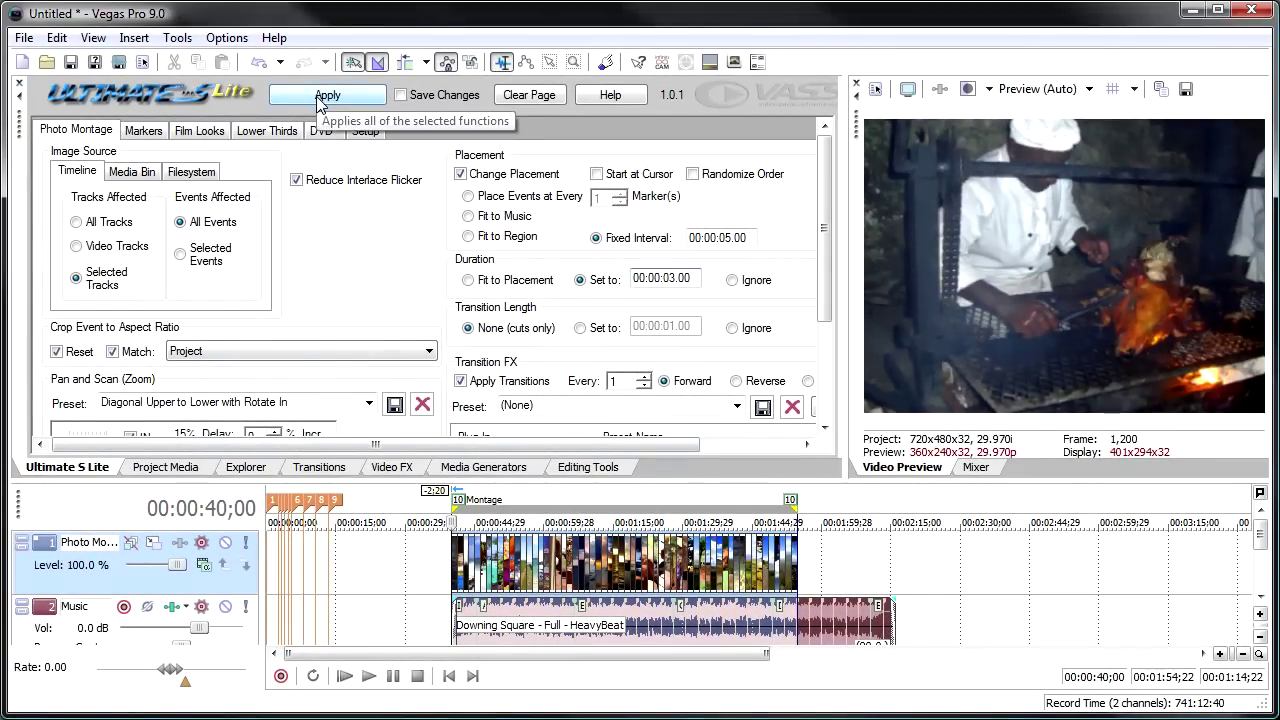
{"action": "left_click", "coordinate": [316, 96]}
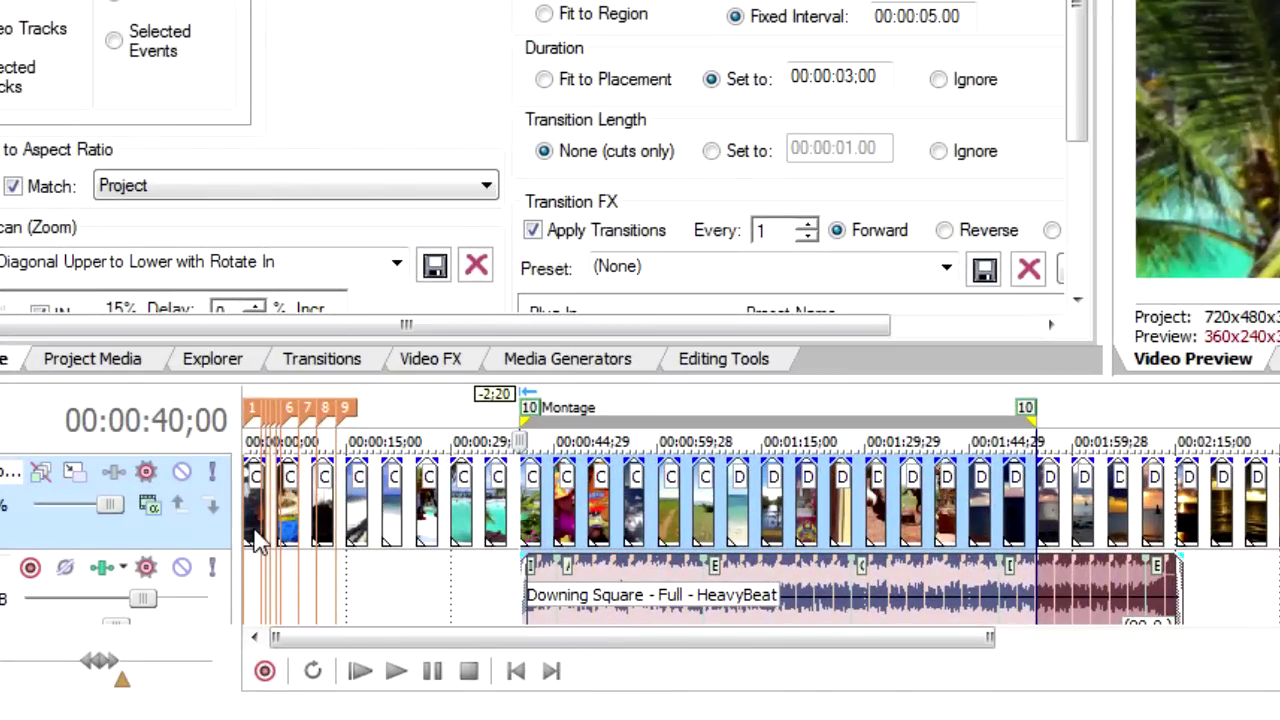
{"action": "left_click", "coordinate": [249, 561]}
{"action": "scroll", "coordinate": [249, 561], "scroll_direction": "up", "scroll_amount": 3}
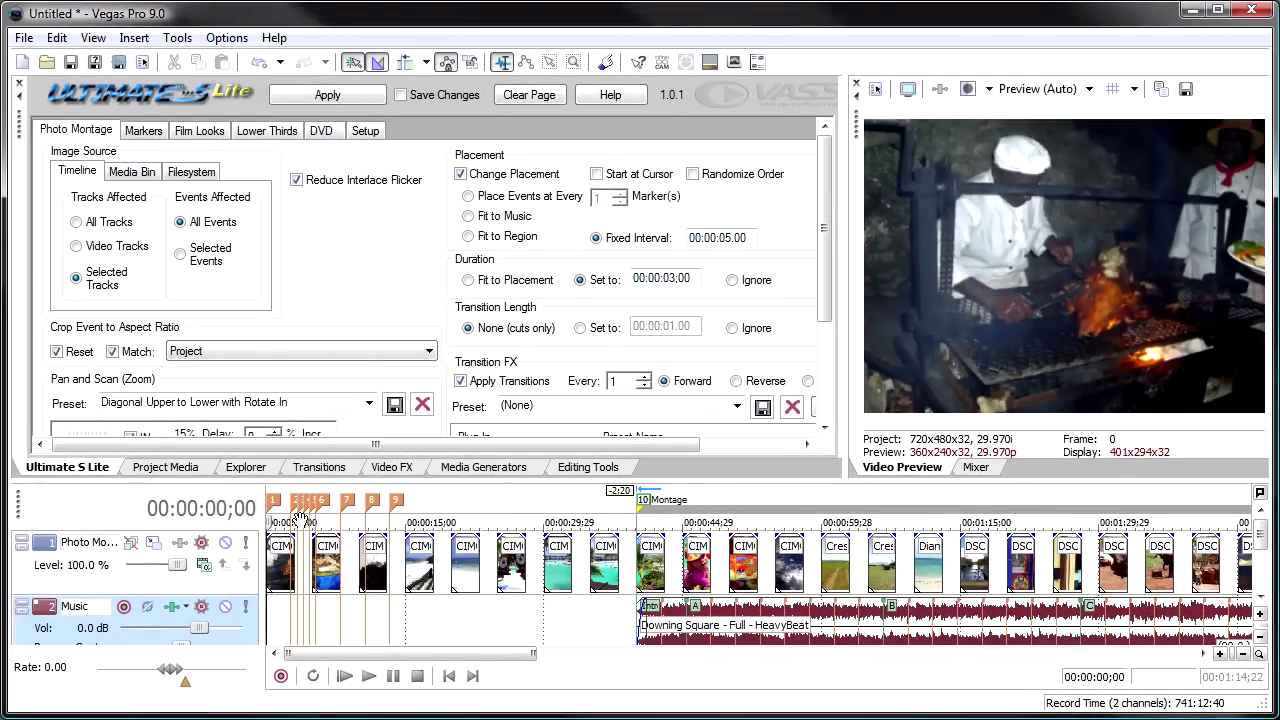
Place ES102.avi from the Sports Extreme folder at the timeline start on a track beneath Photo Montage and play it back
{"action": "left_click", "coordinate": [240, 468]}
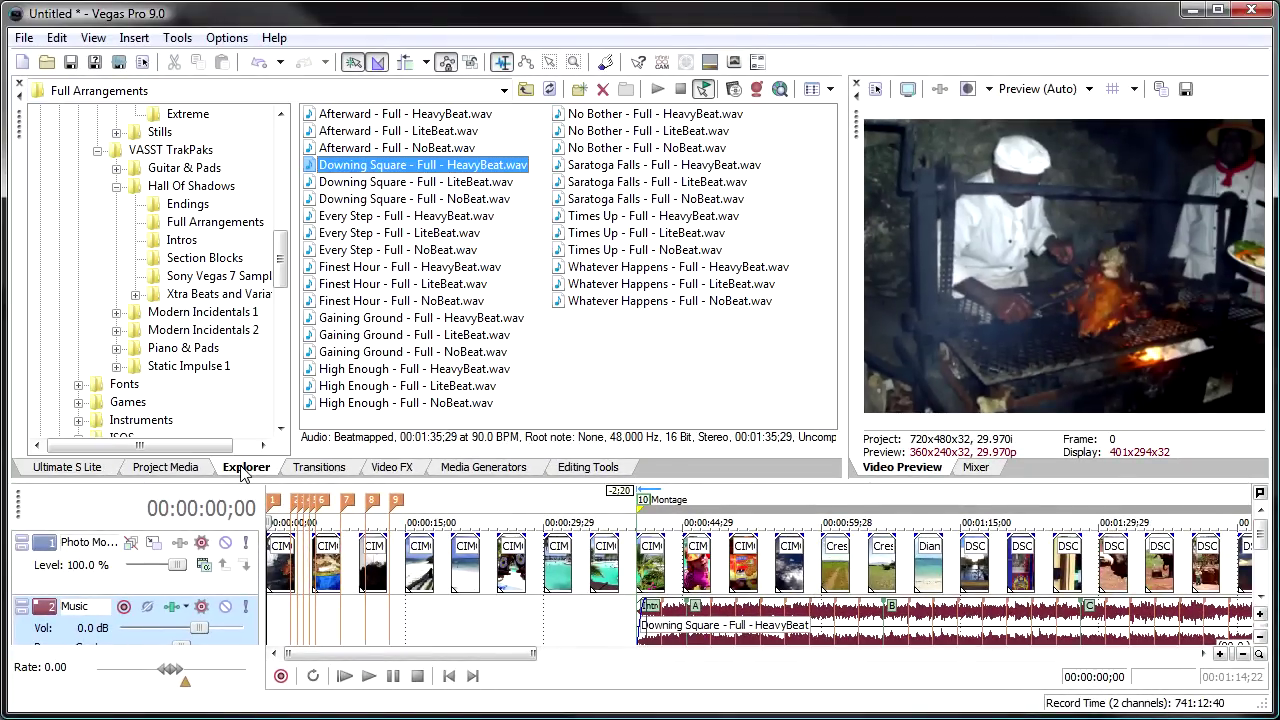
{"action": "left_click_drag", "start_coordinate": [278, 262], "coordinate": [278, 240]}
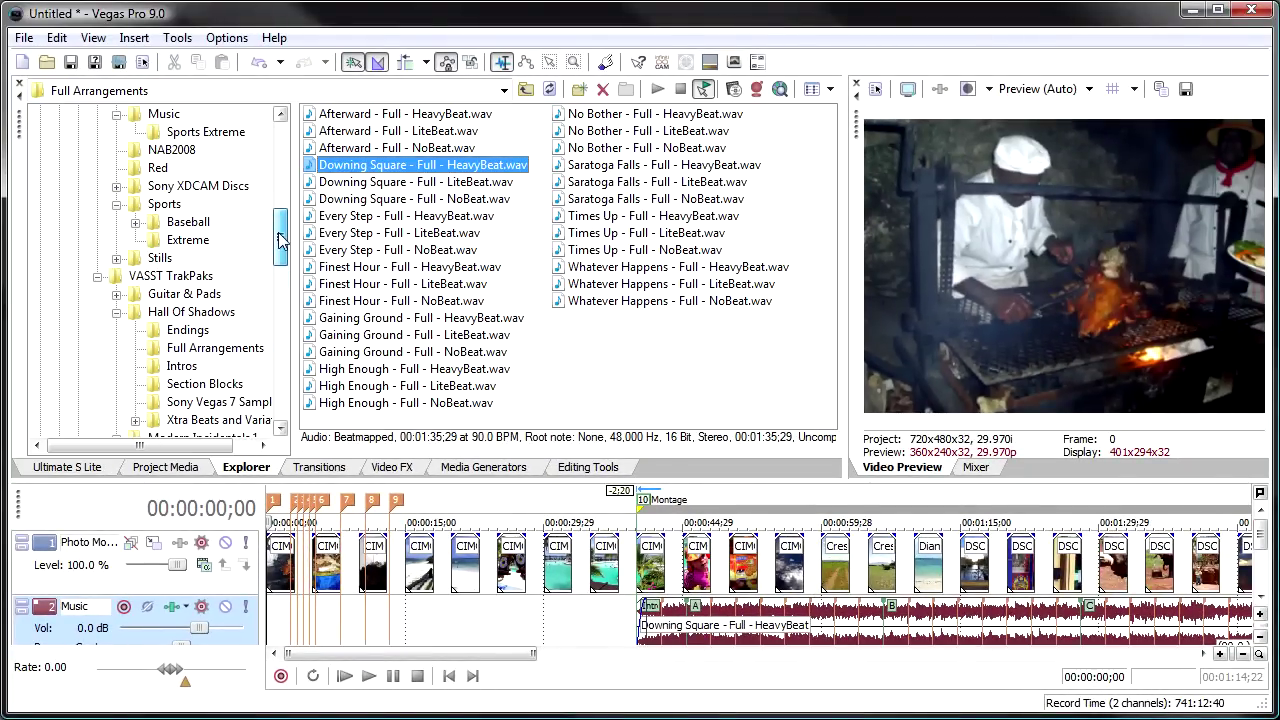
{"action": "left_click", "coordinate": [188, 241]}
{"action": "left_click_drag", "start_coordinate": [340, 131], "coordinate": [265, 509]}
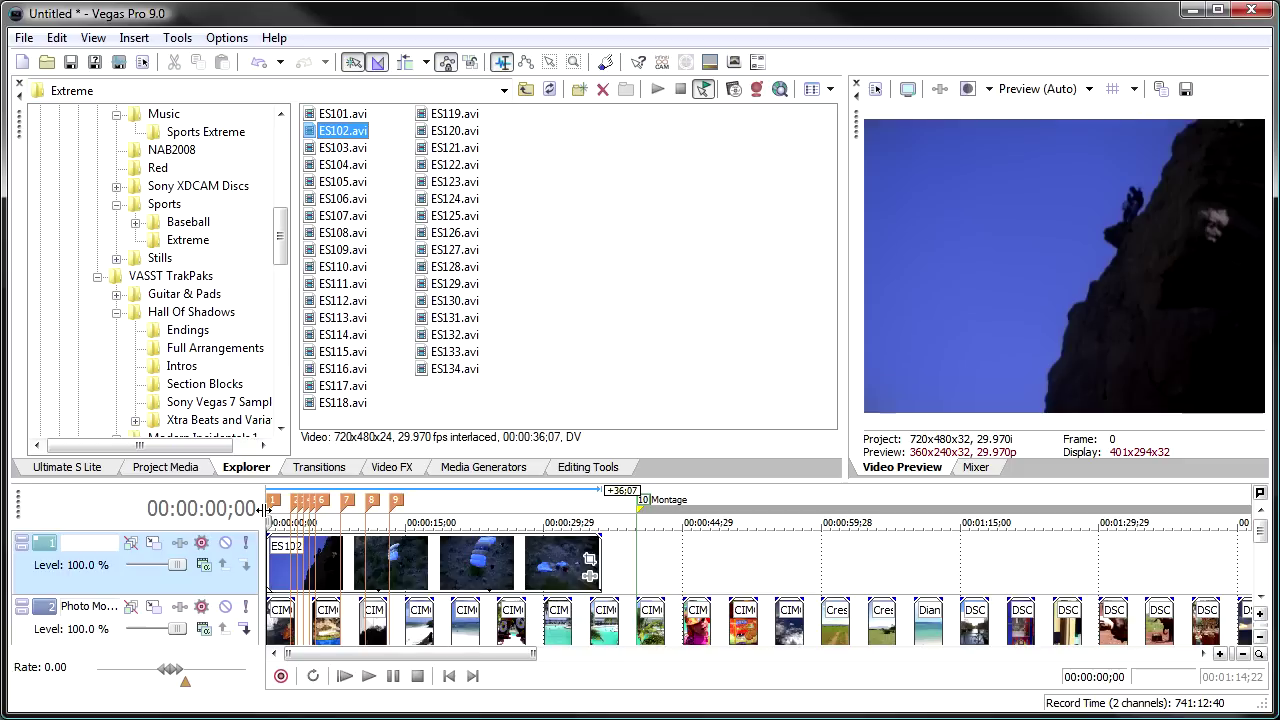
{"action": "left_click_drag", "start_coordinate": [36, 606], "coordinate": [57, 530]}
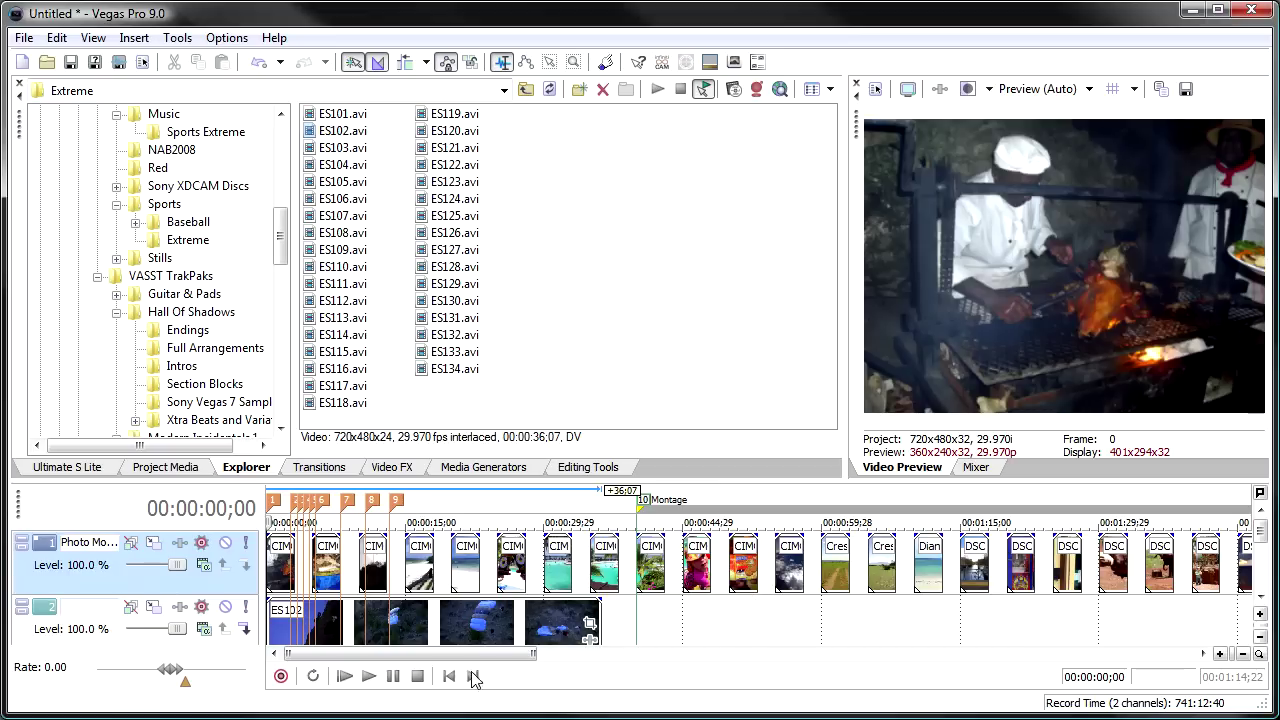
{"action": "left_click", "coordinate": [368, 676]}
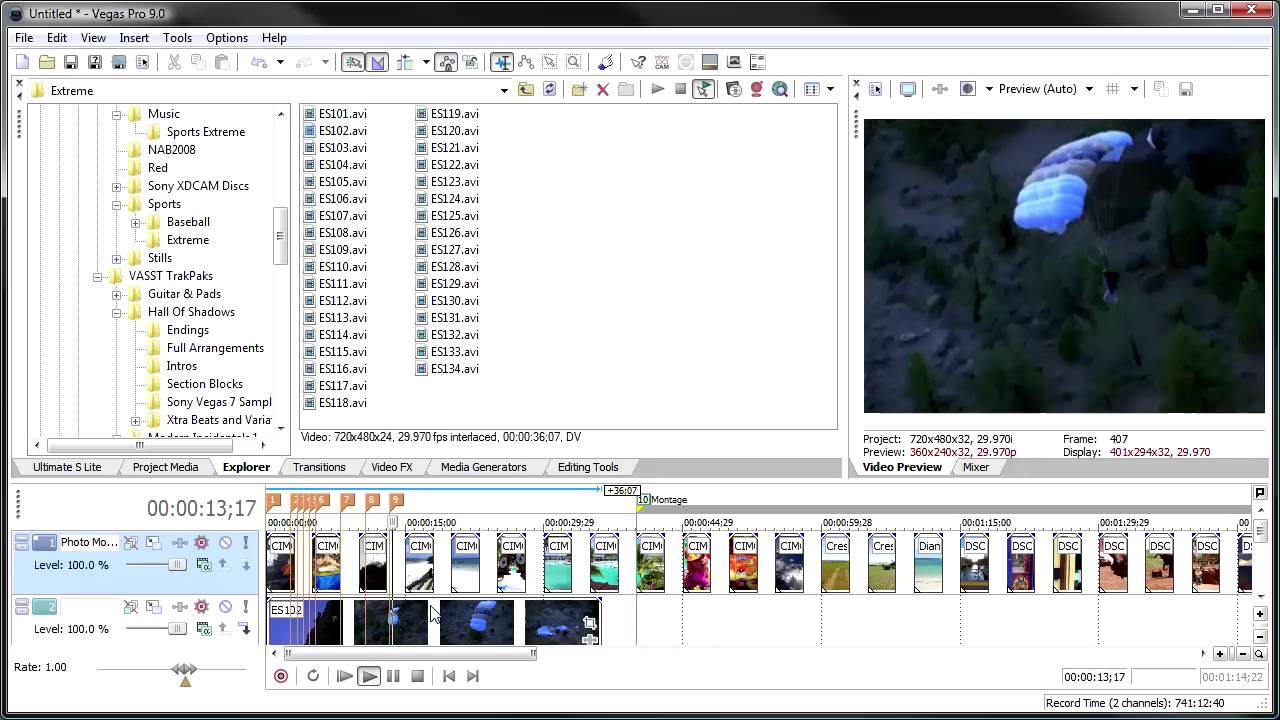
{"action": "key", "text": "space"}
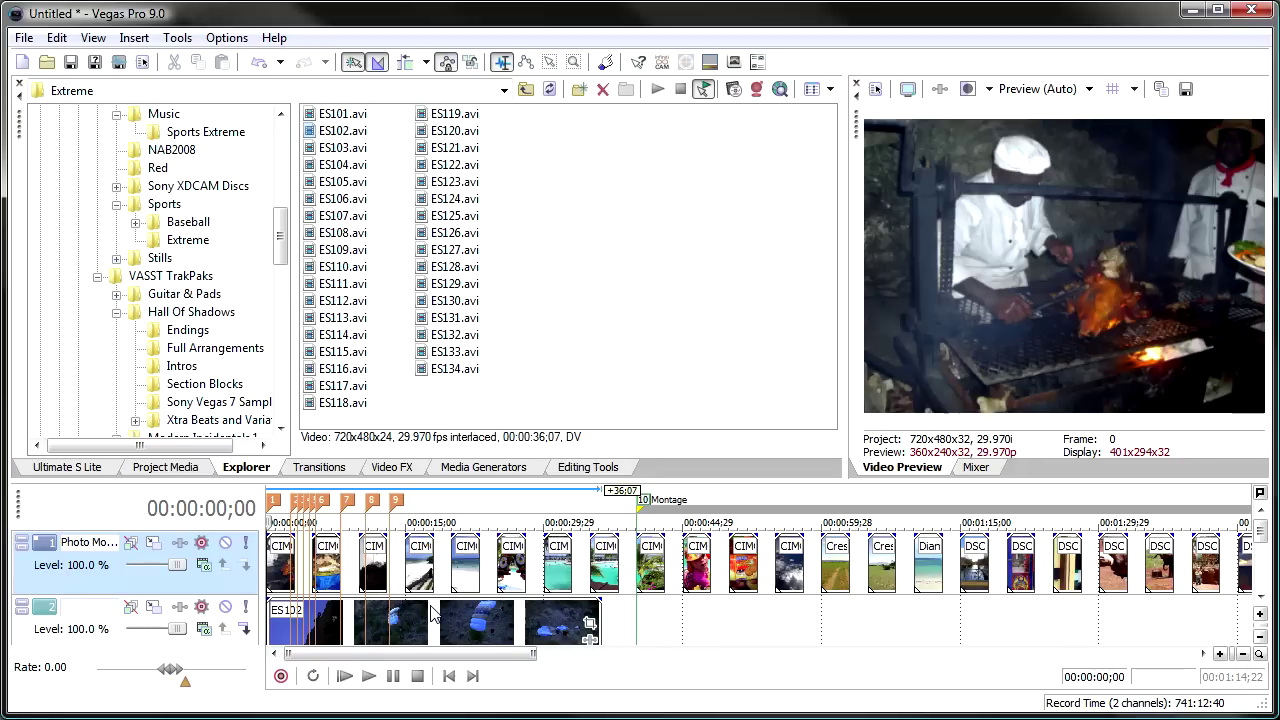
Set the photo duration to Fit to Placement with a transition length of 00:00:01.00 and apply it to the montage
{"action": "left_click", "coordinate": [95, 470]}
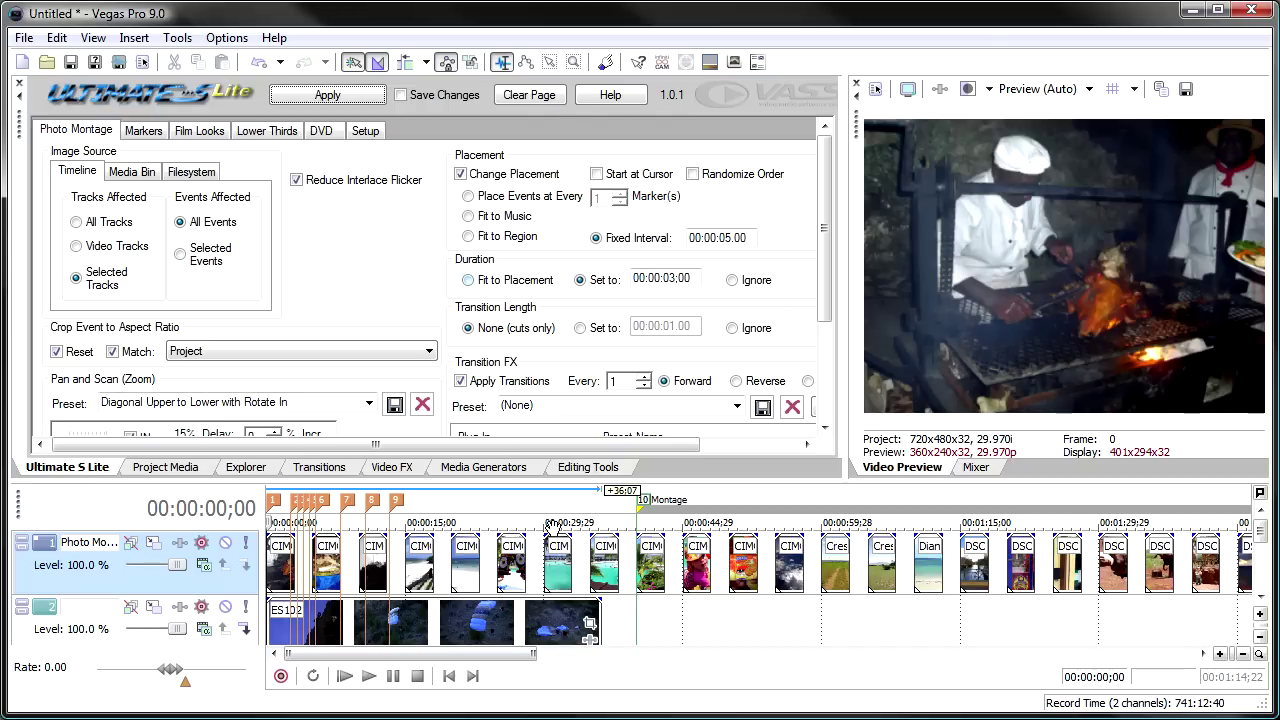
{"action": "left_click", "coordinate": [733, 281]}
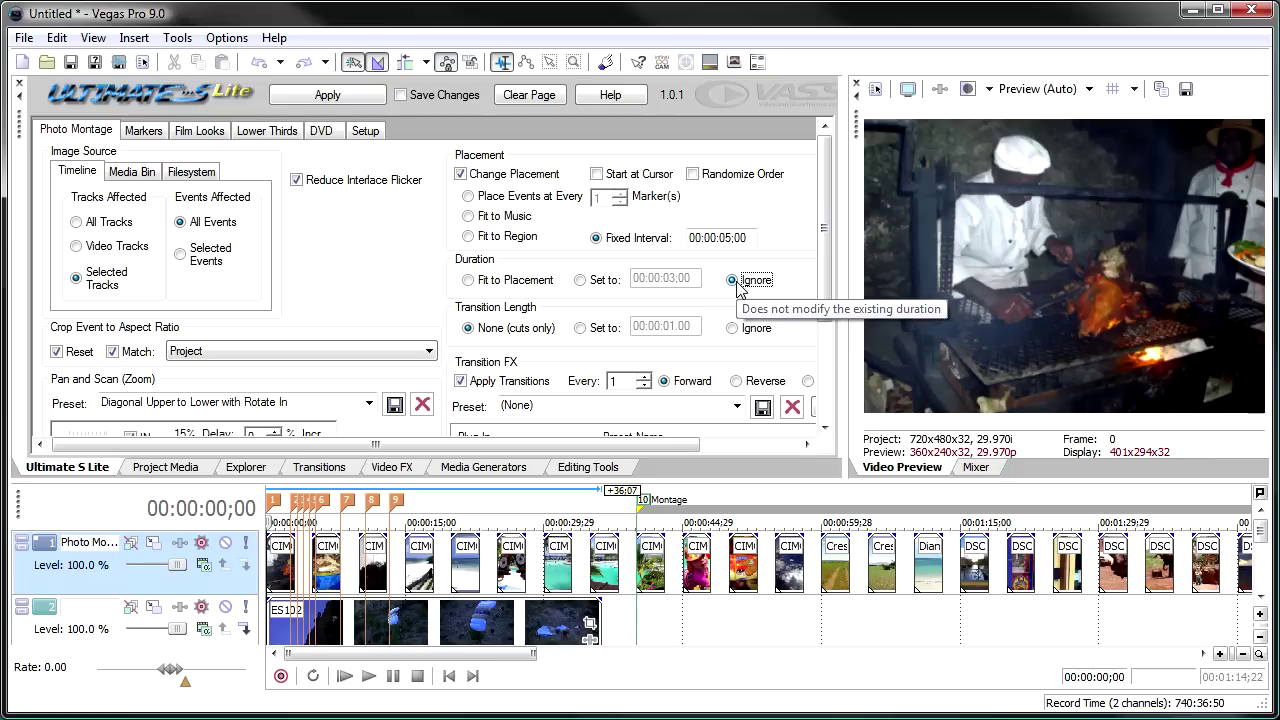
{"action": "left_click", "coordinate": [484, 288]}
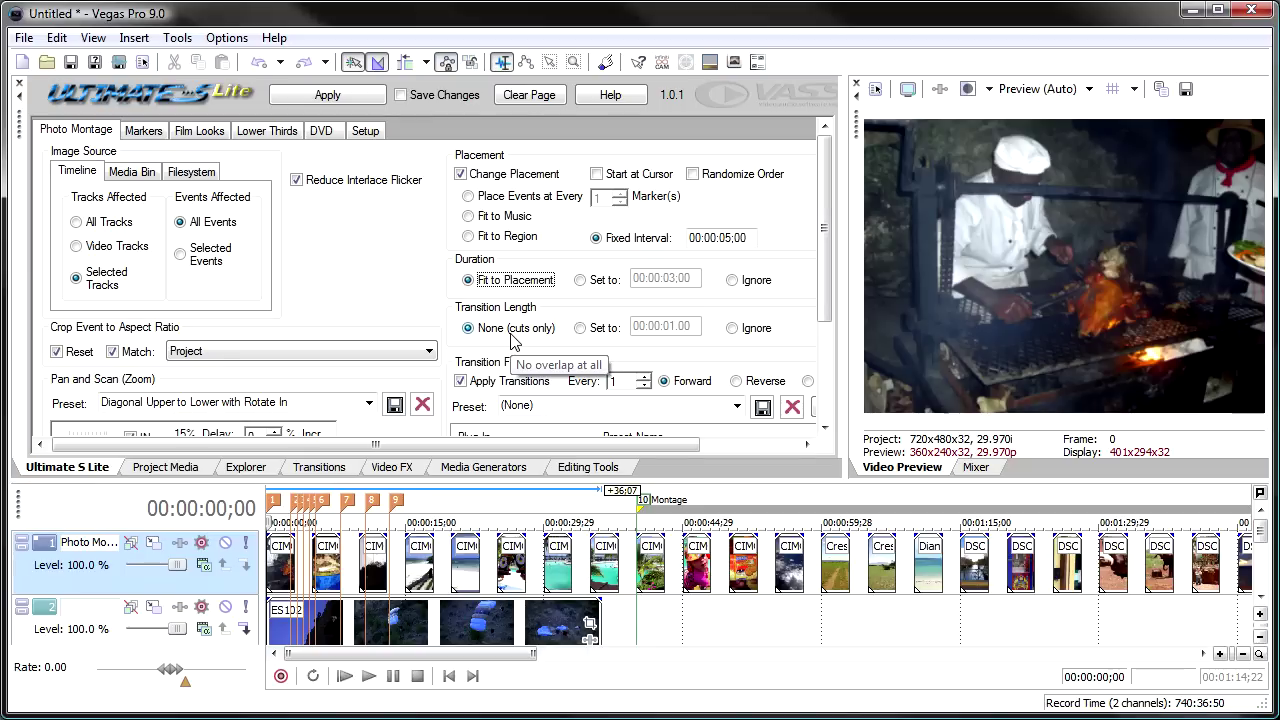
{"action": "left_click", "coordinate": [580, 329]}
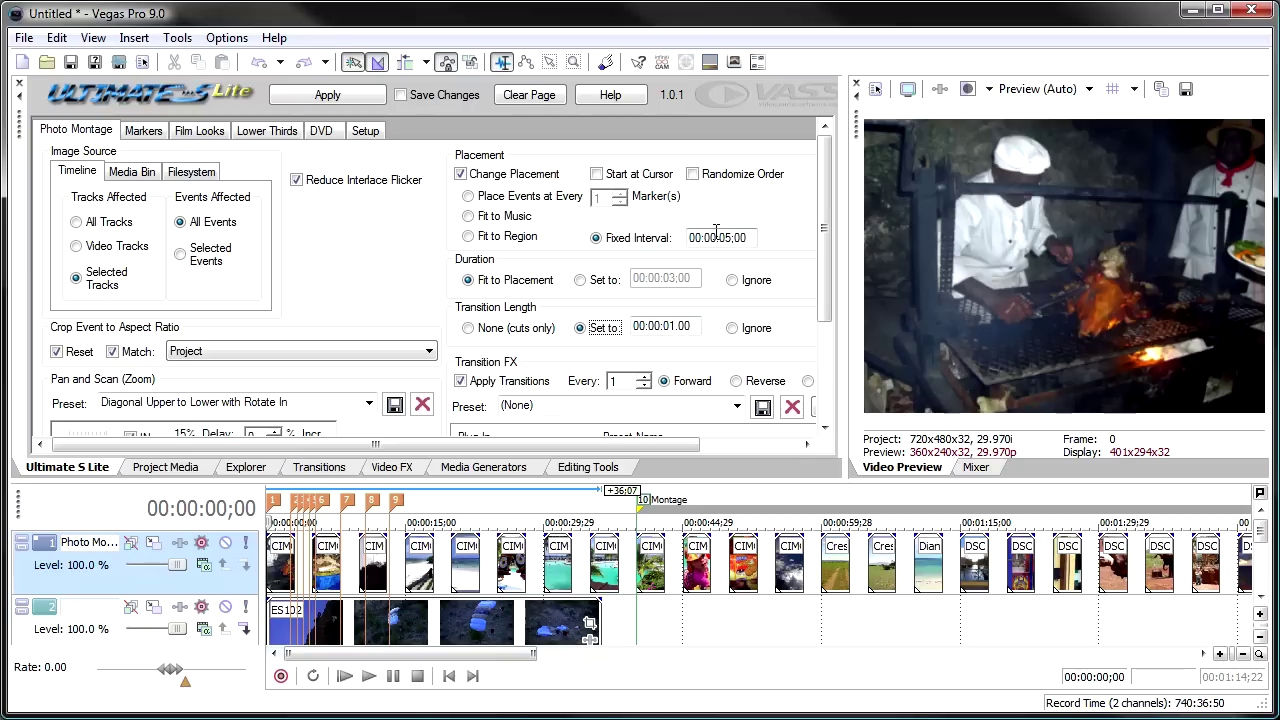
{"action": "left_click", "coordinate": [318, 95]}
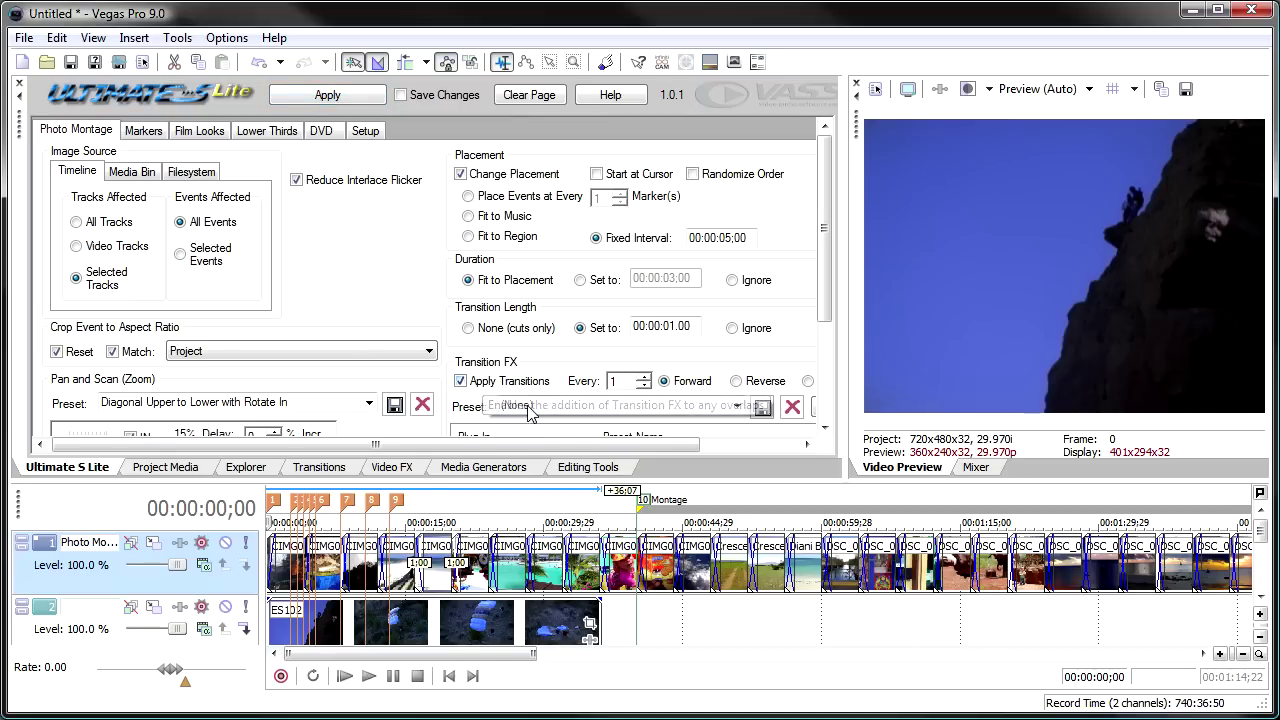
Turn off Apply Transitions and play back the overlaps around the second photo
{"action": "left_click", "coordinate": [461, 381]}
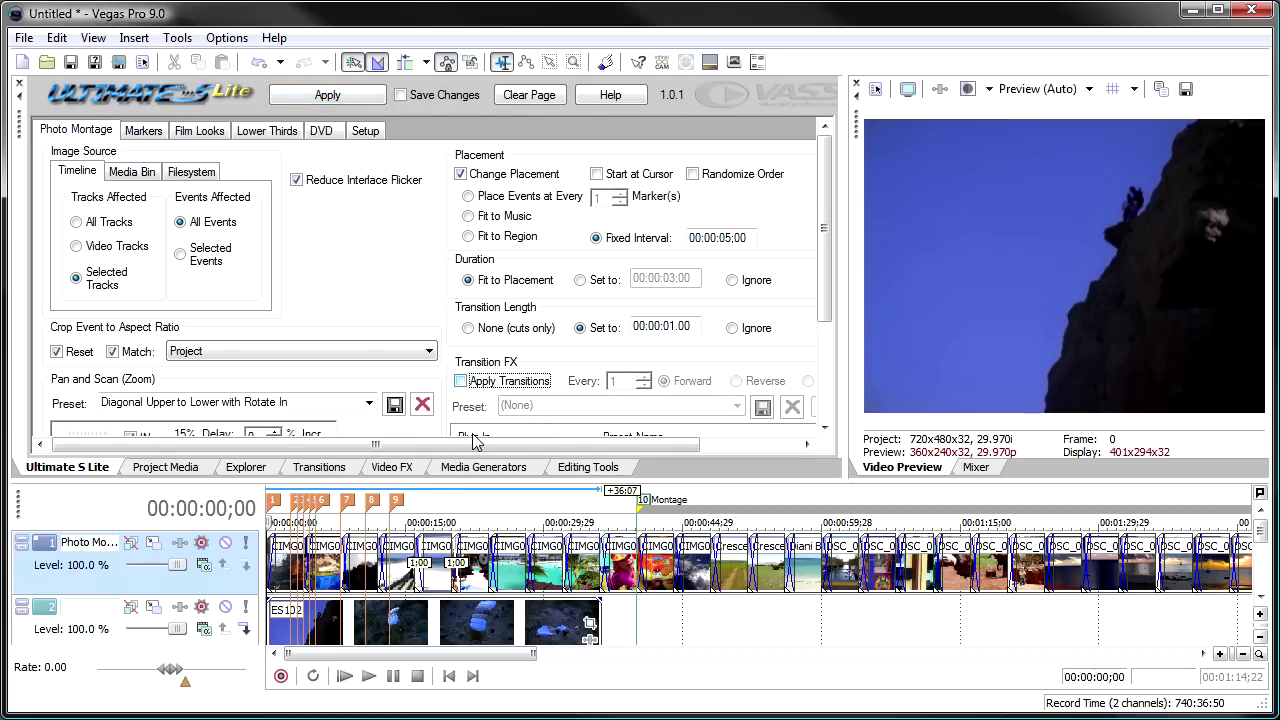
{"action": "left_click", "coordinate": [335, 560]}
{"action": "key", "text": "space"}
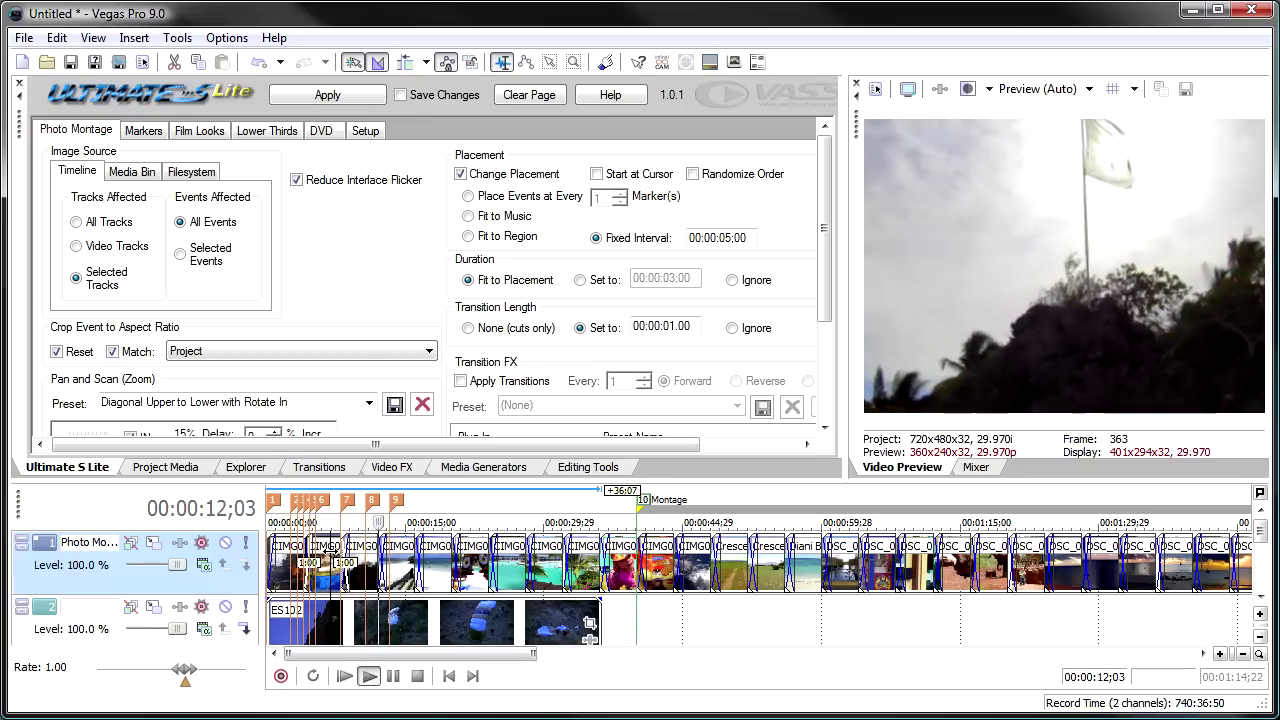
{"action": "key", "text": "space"}
Enable Apply Transitions with the Swap Left/Right preset, apply it to the photos and play back the transition
{"action": "left_click_drag", "start_coordinate": [825, 250], "coordinate": [821, 330]}
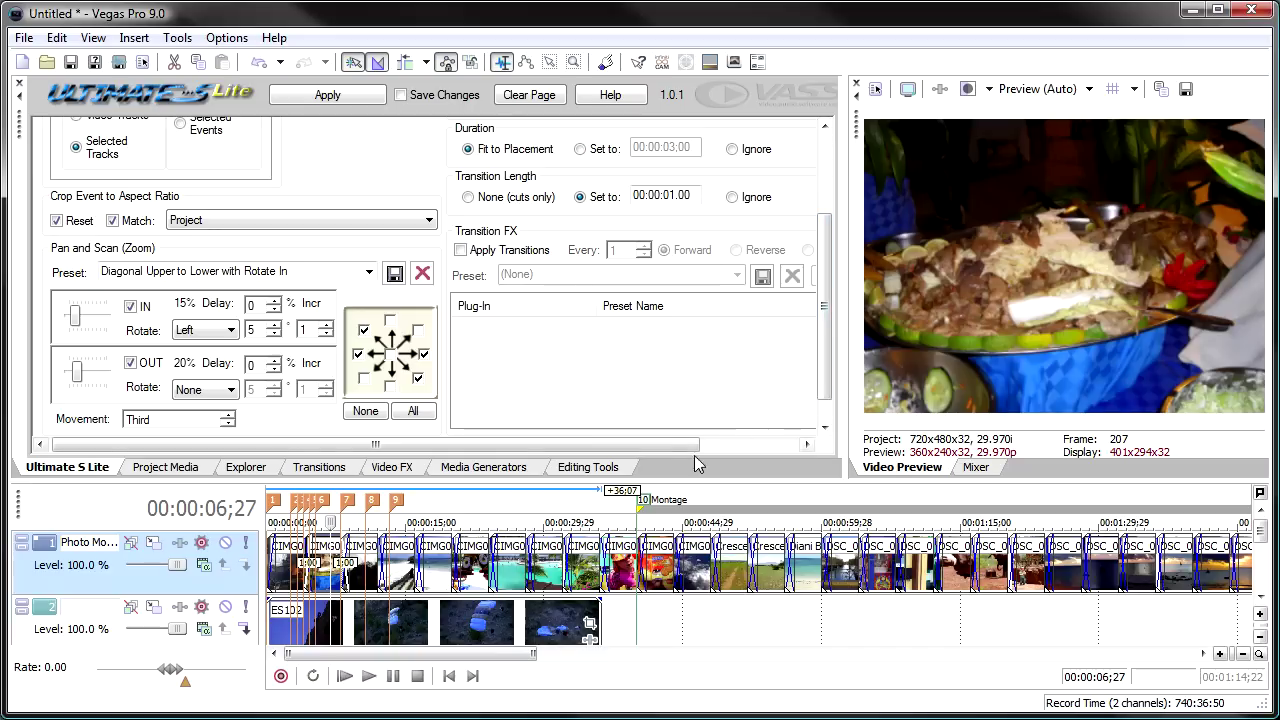
{"action": "left_click_drag", "start_coordinate": [679, 446], "coordinate": [759, 451]}
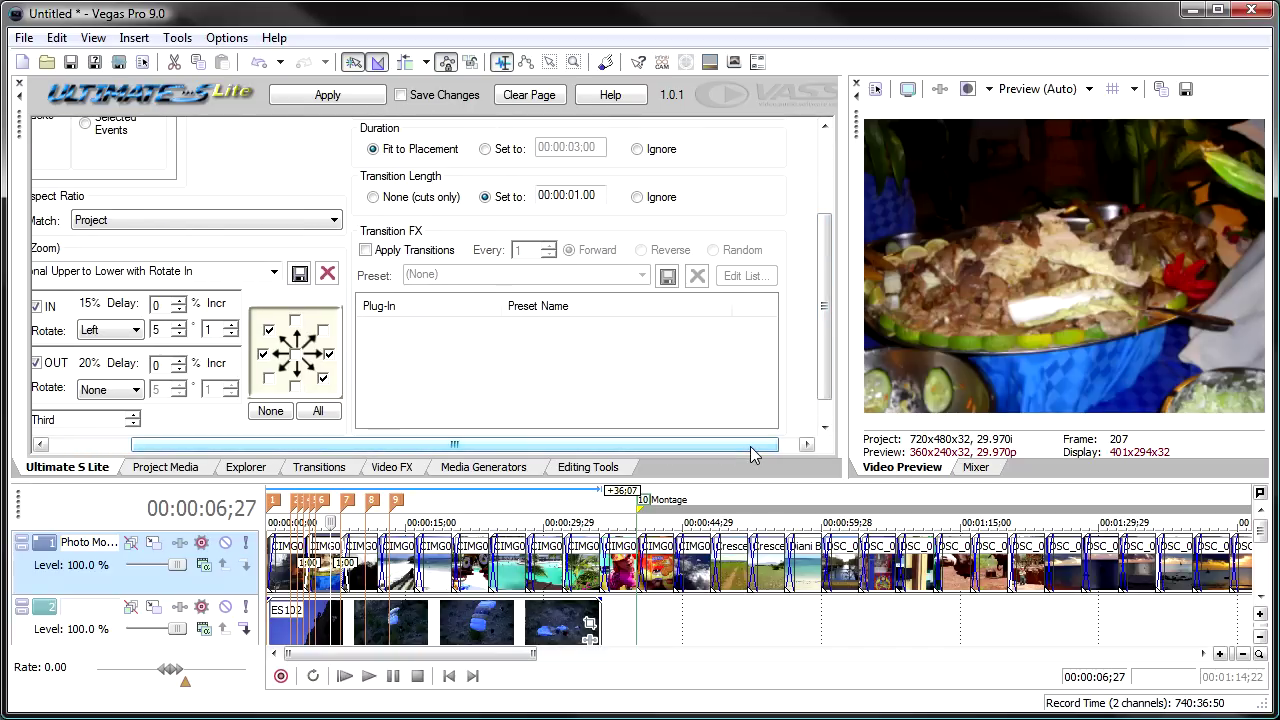
{"action": "left_click", "coordinate": [376, 252]}
{"action": "left_click", "coordinate": [641, 276]}
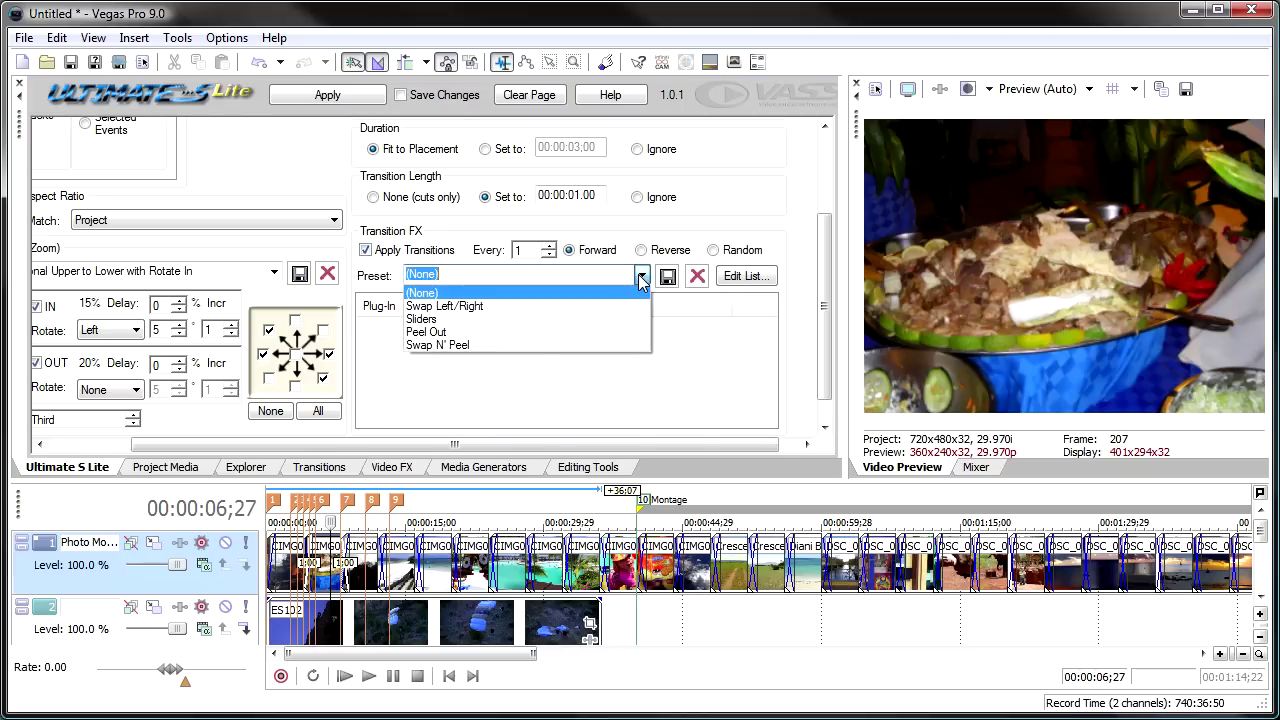
{"action": "left_click", "coordinate": [615, 306]}
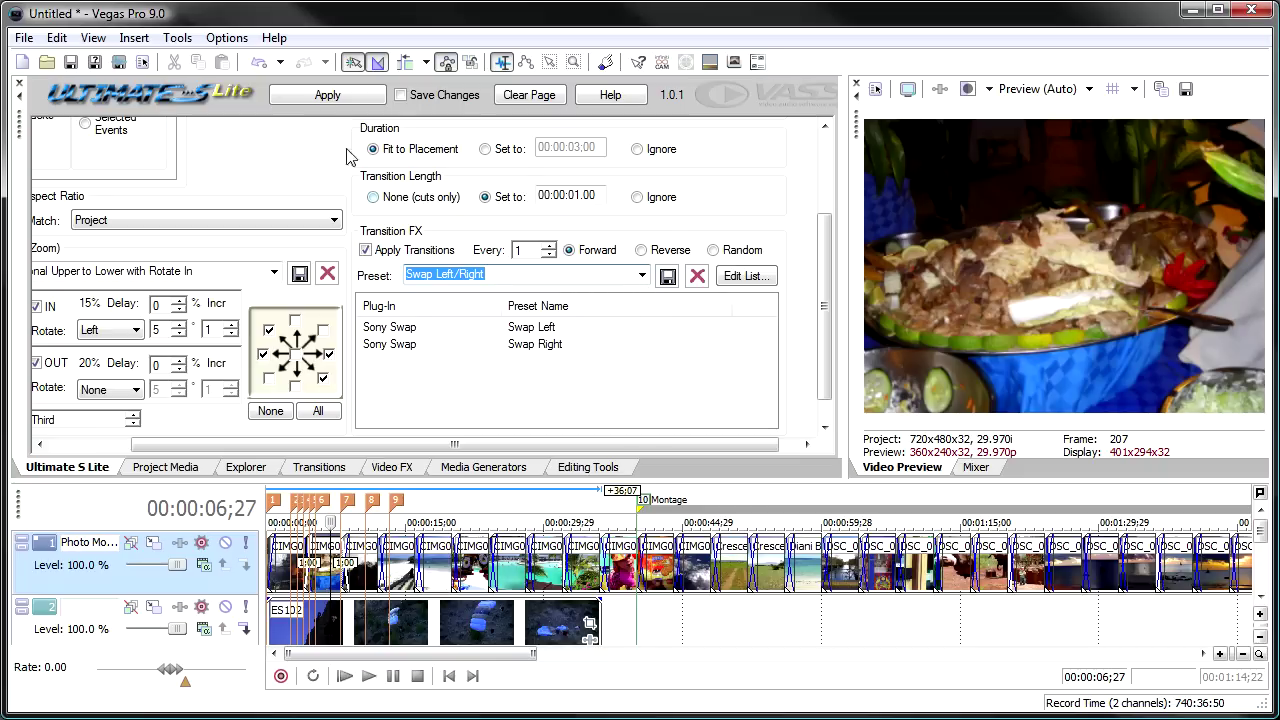
{"action": "left_click", "coordinate": [309, 100]}
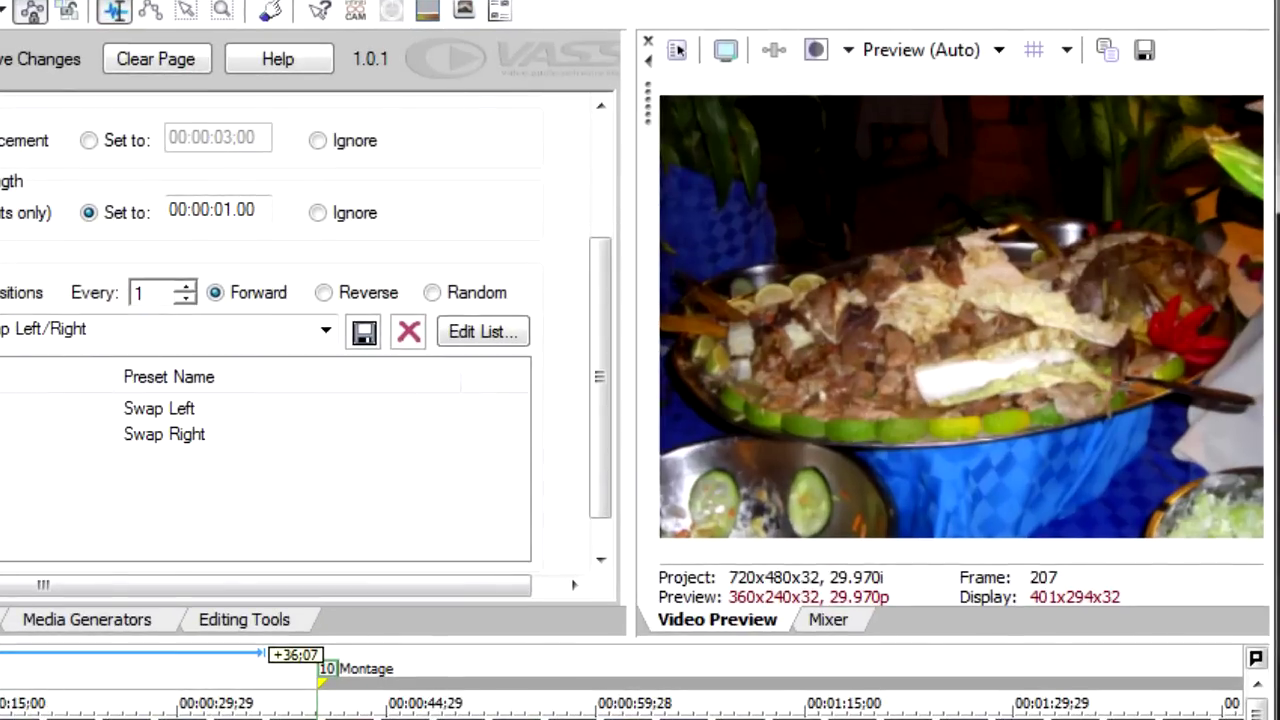
{"action": "key", "text": "space"}
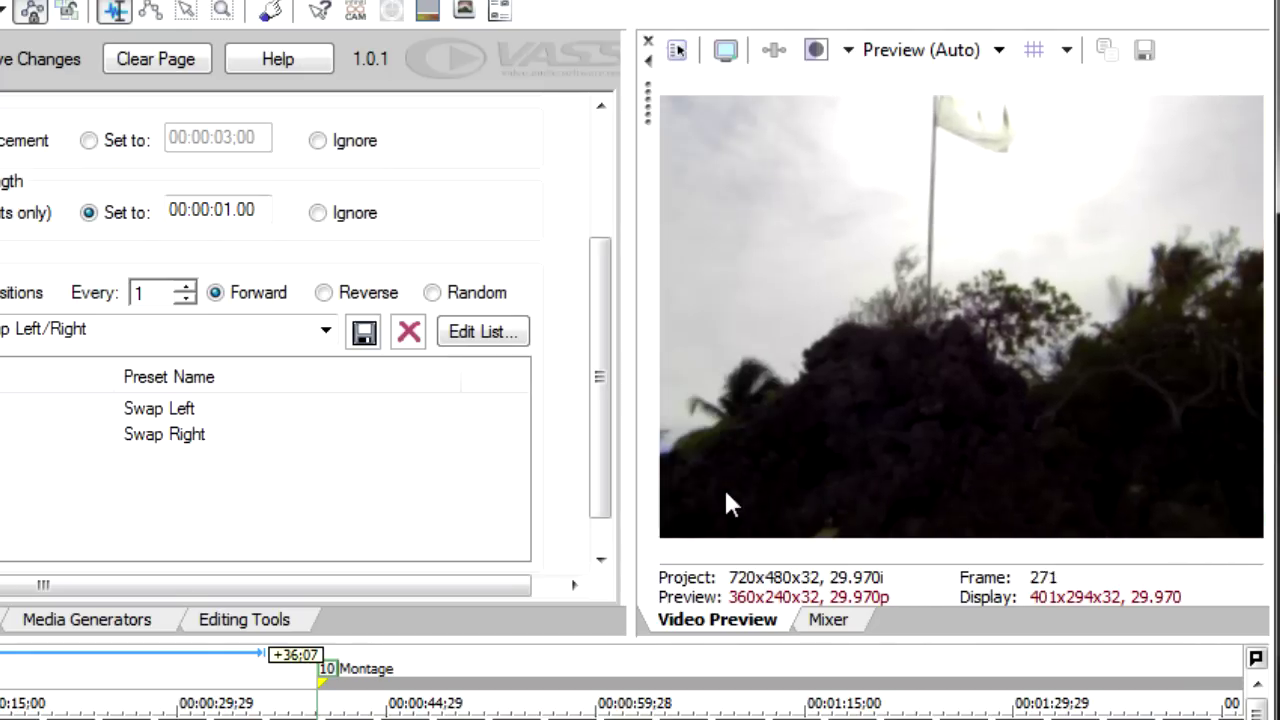
{"action": "key", "text": "space"}
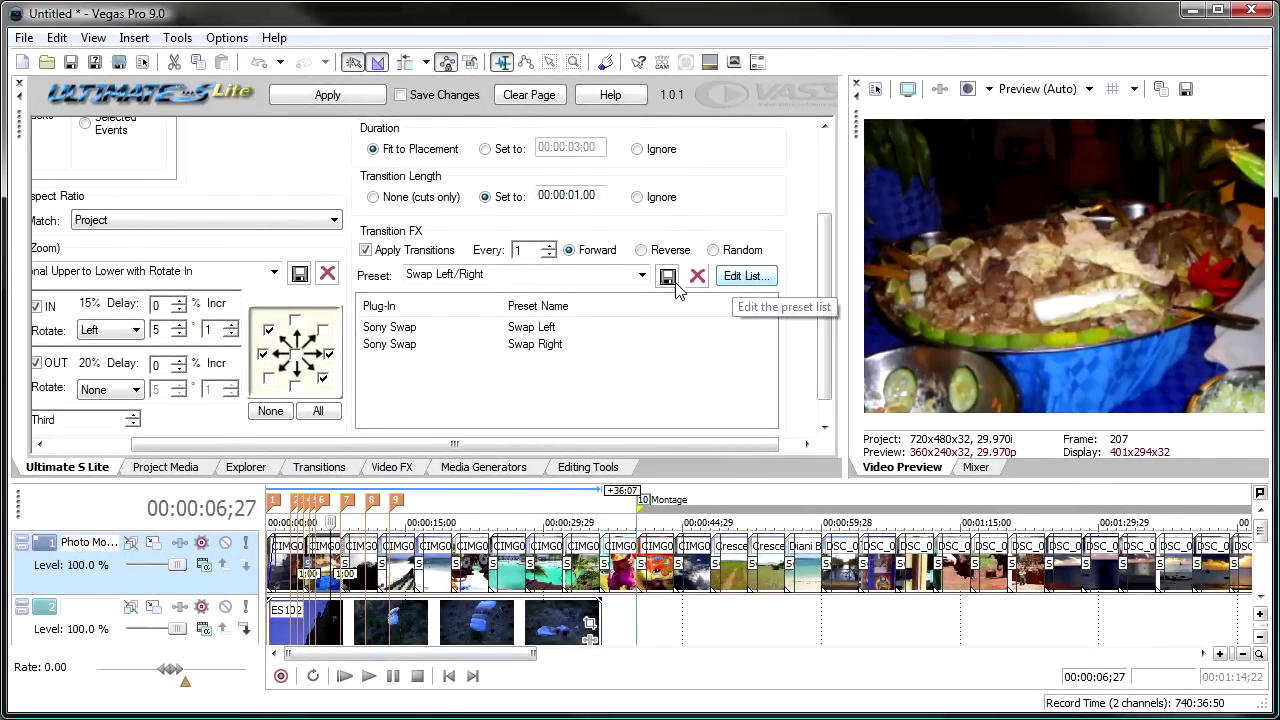
Add Sony Barn Door "Vertical, In, No Border" and Sony 3D Shuffle "Bright Light" to the transition preset's plug-in list
{"action": "left_click", "coordinate": [745, 276]}
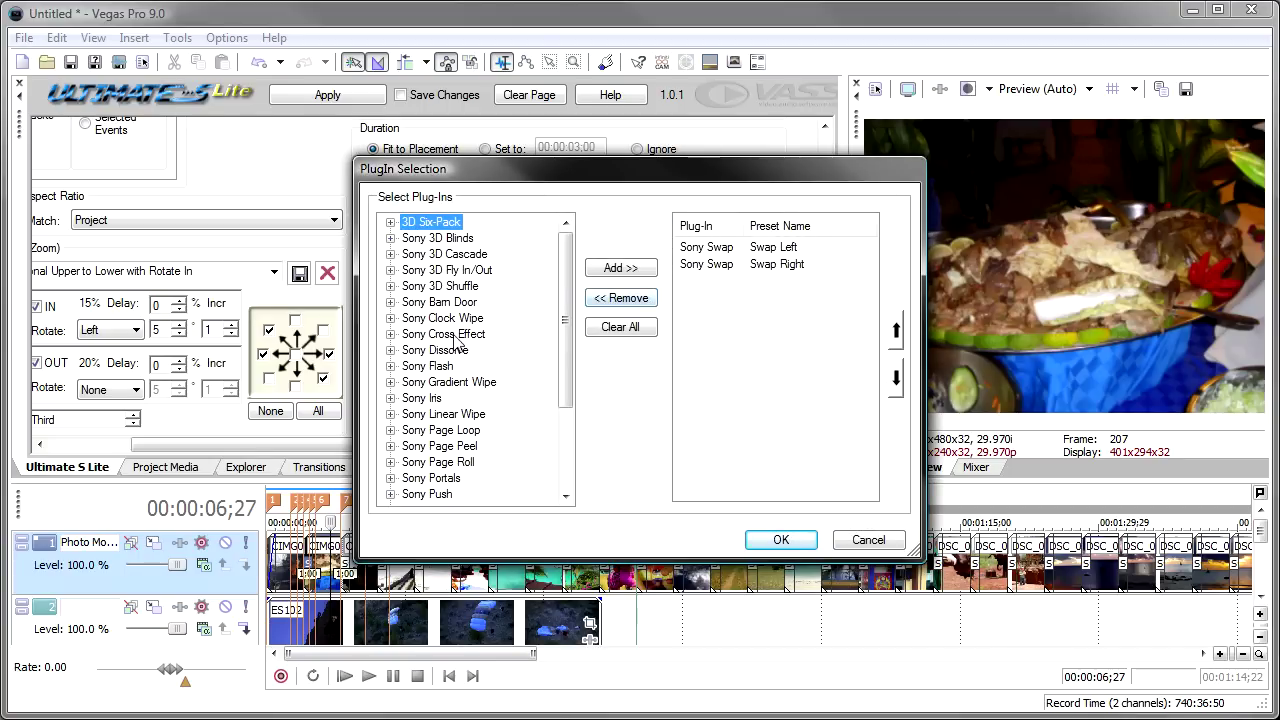
{"action": "mouse_move", "coordinate": [565, 284]}
{"action": "left_mouse_down"}
{"action": "mouse_move", "coordinate": [566, 381]}
{"action": "mouse_move", "coordinate": [561, 259]}
{"action": "left_mouse_up"}
{"action": "left_click", "coordinate": [390, 302]}
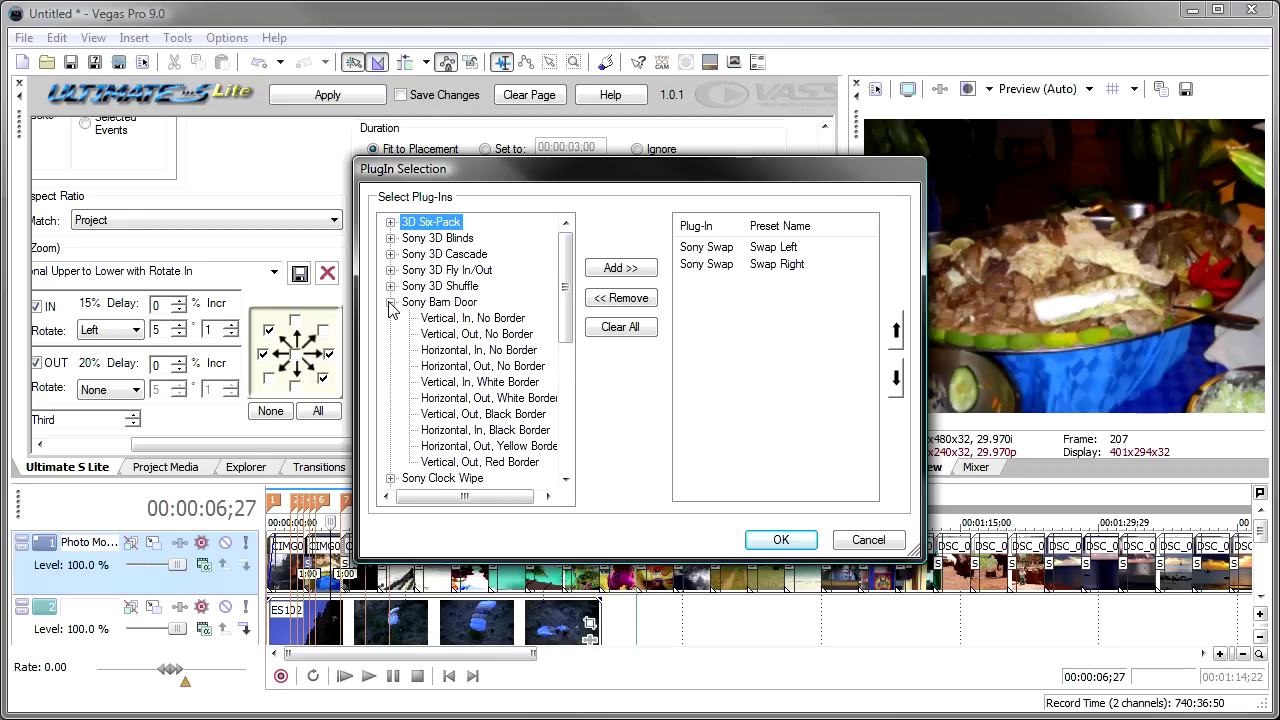
{"action": "double_click", "coordinate": [436, 320]}
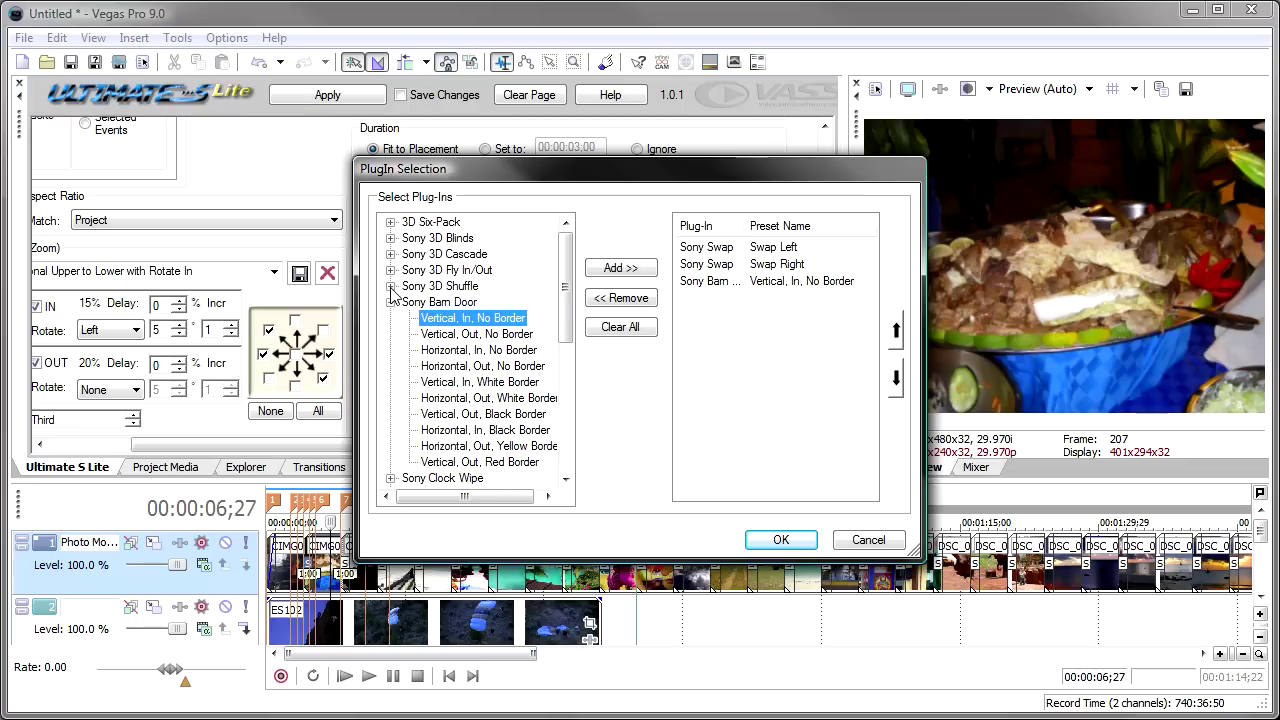
{"action": "left_click", "coordinate": [391, 287]}
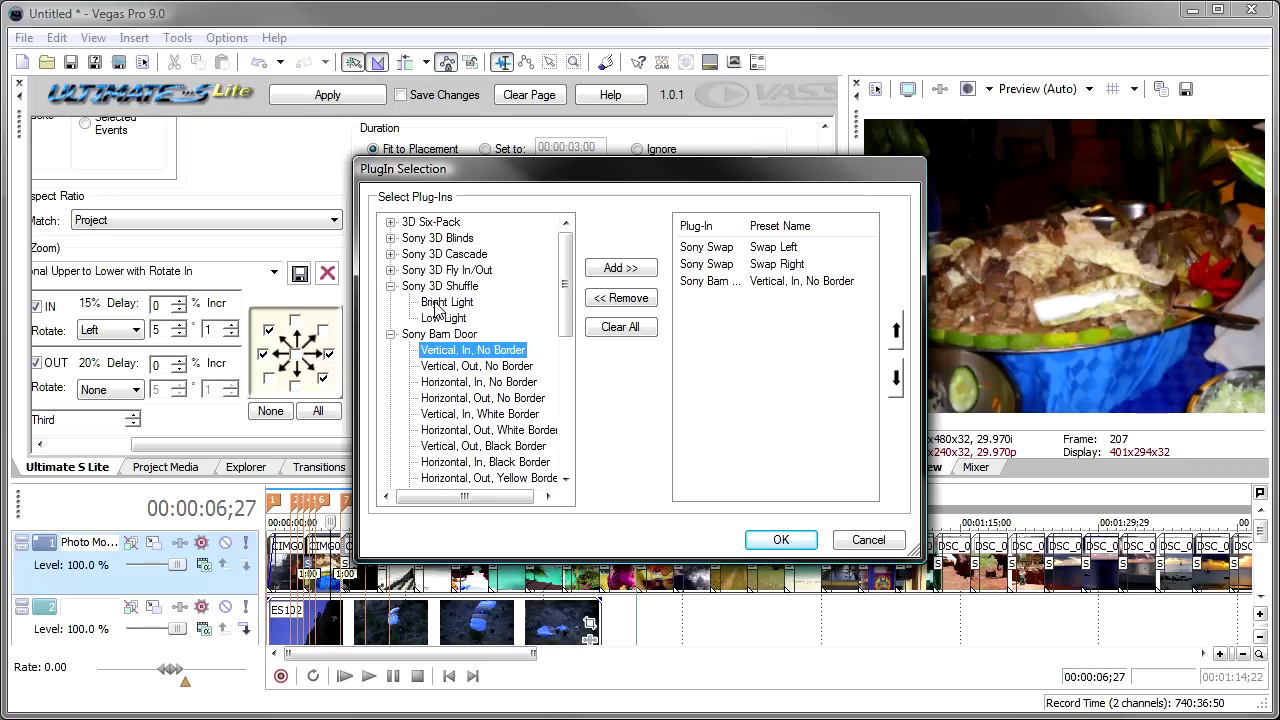
{"action": "double_click", "coordinate": [436, 304]}
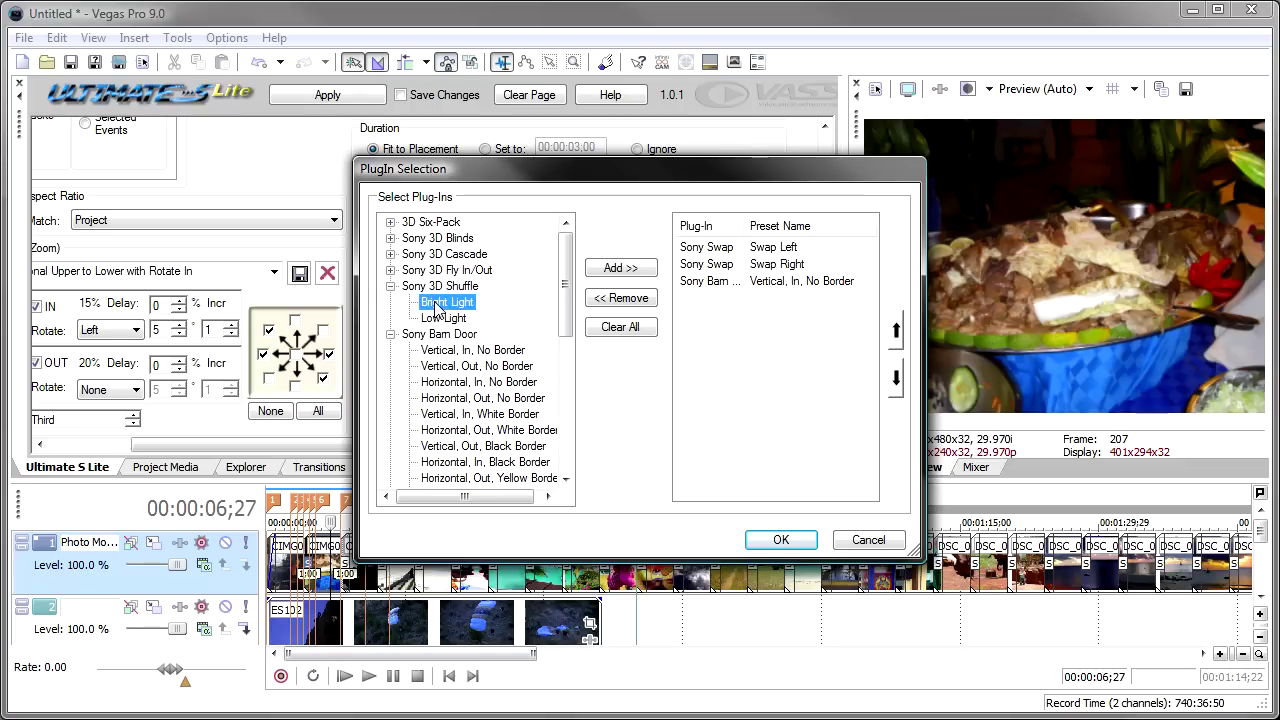
Remove Swap Right and Swap Left from the plug-in list, and preview the photos with the edited transitions applied
{"action": "left_click", "coordinate": [694, 265]}
{"action": "left_click", "coordinate": [624, 300]}
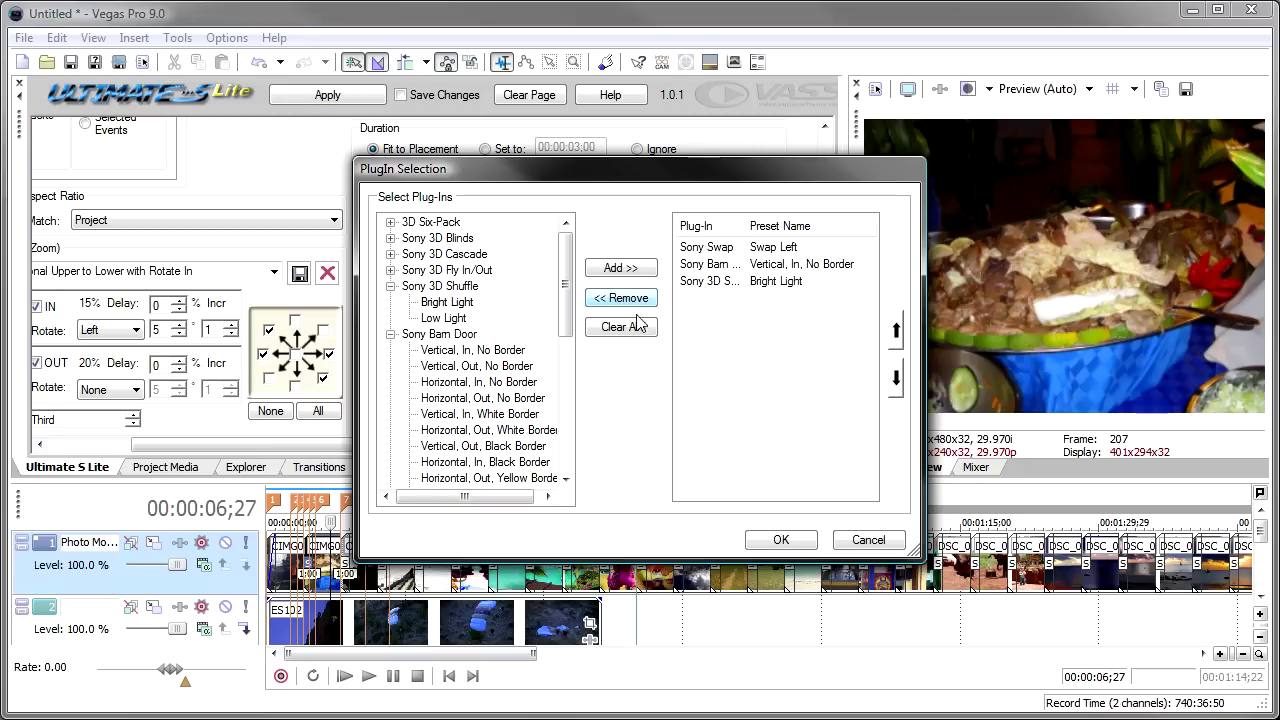
{"action": "left_click", "coordinate": [690, 249]}
{"action": "left_click", "coordinate": [621, 298]}
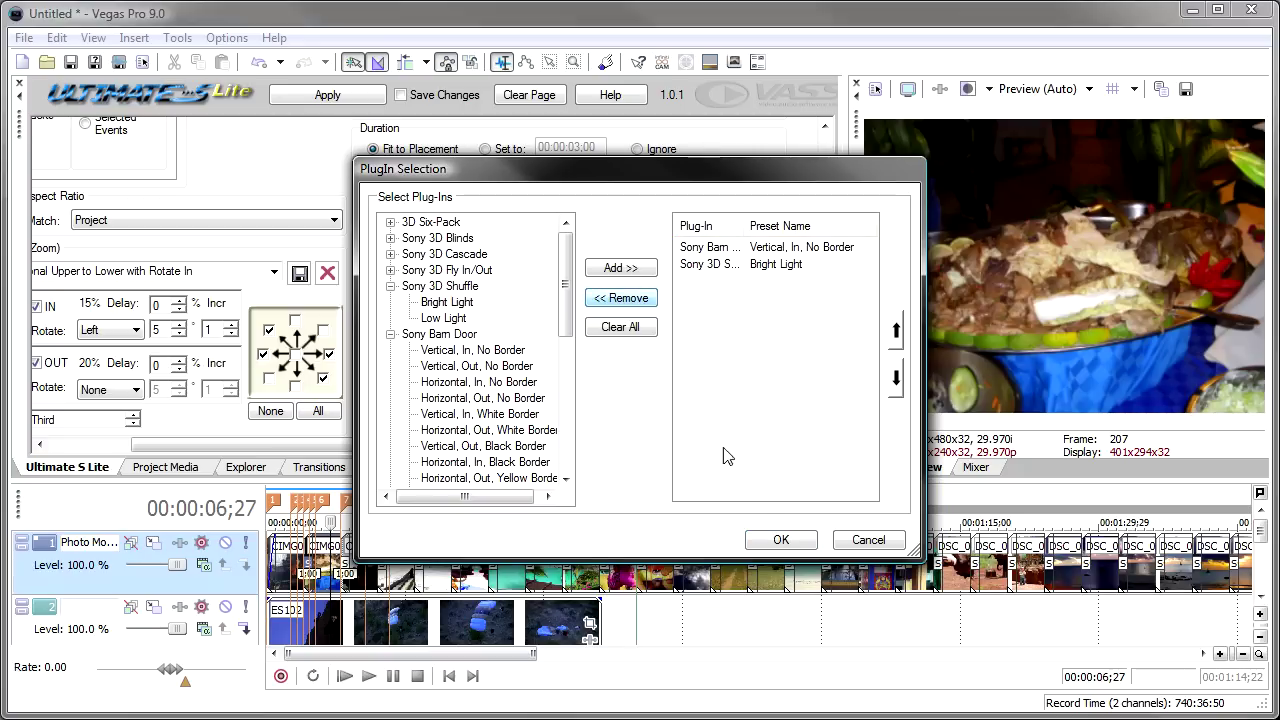
{"action": "left_click", "coordinate": [779, 541]}
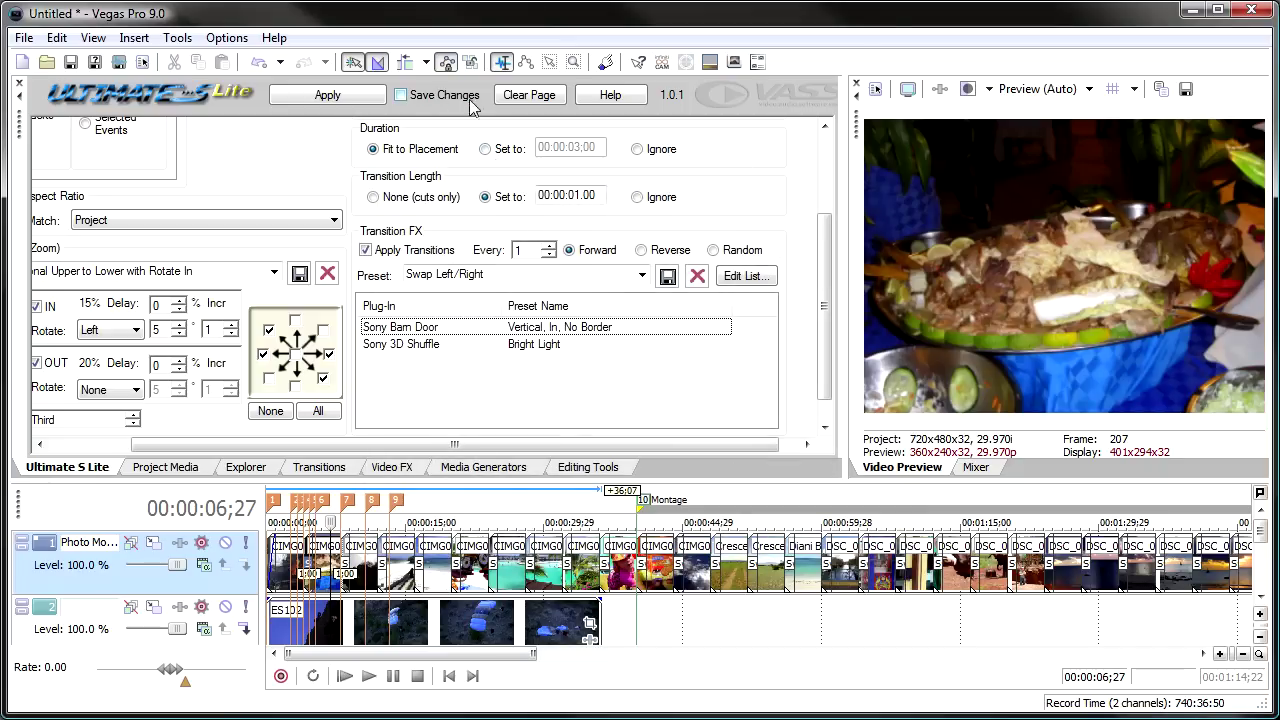
{"action": "left_click", "coordinate": [337, 104]}
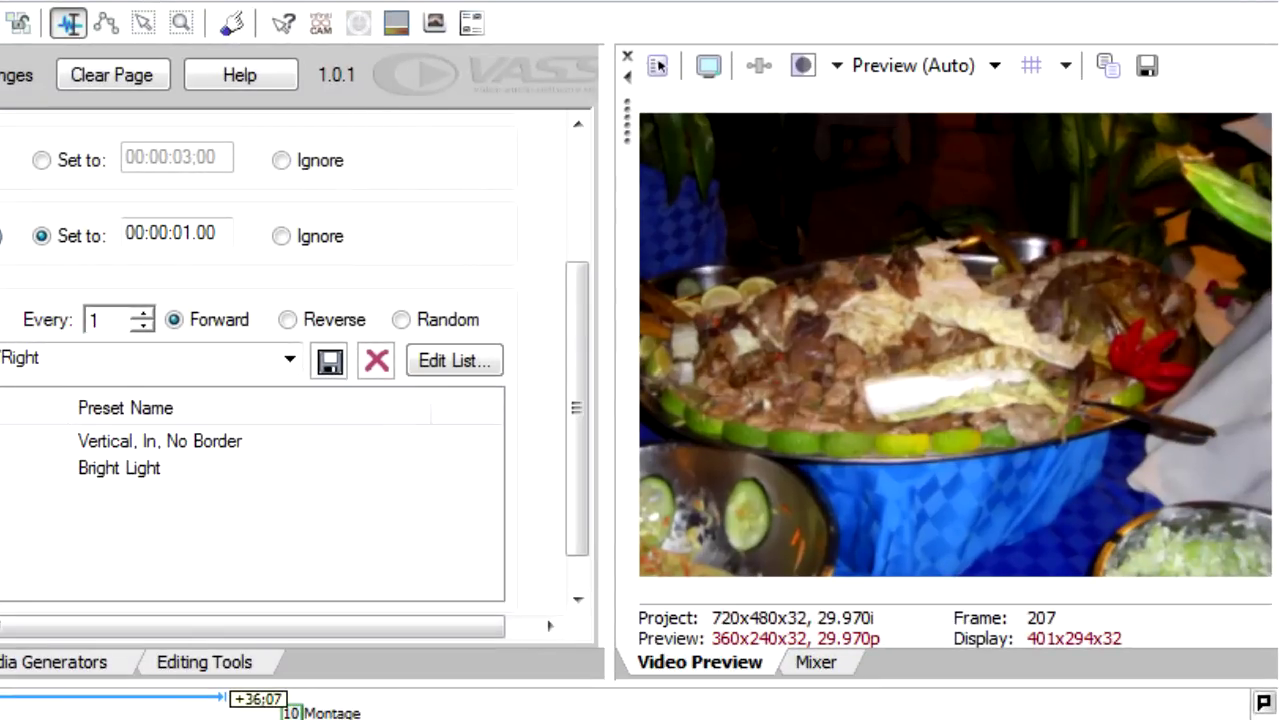
{"action": "key", "text": "space"}
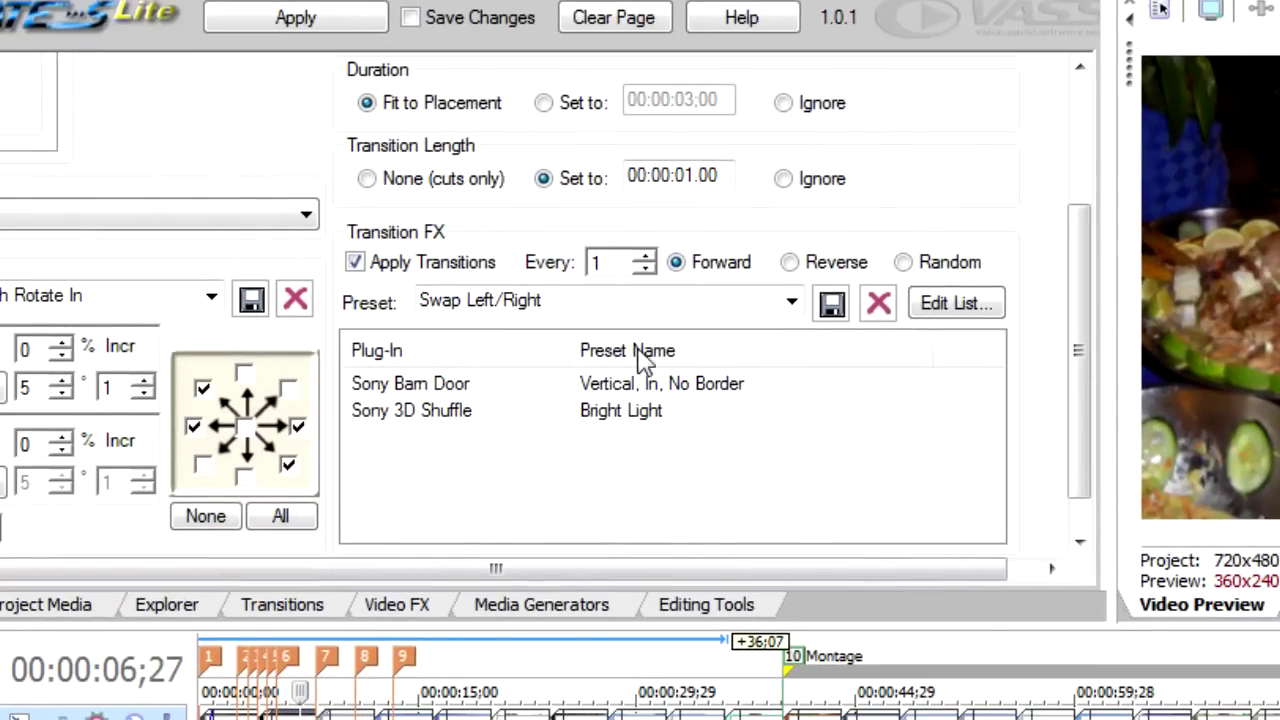
Save the transition list as a preset named "Swap and Barn Door" and load the Swap N' Peel preset
{"action": "left_click", "coordinate": [620, 300]}
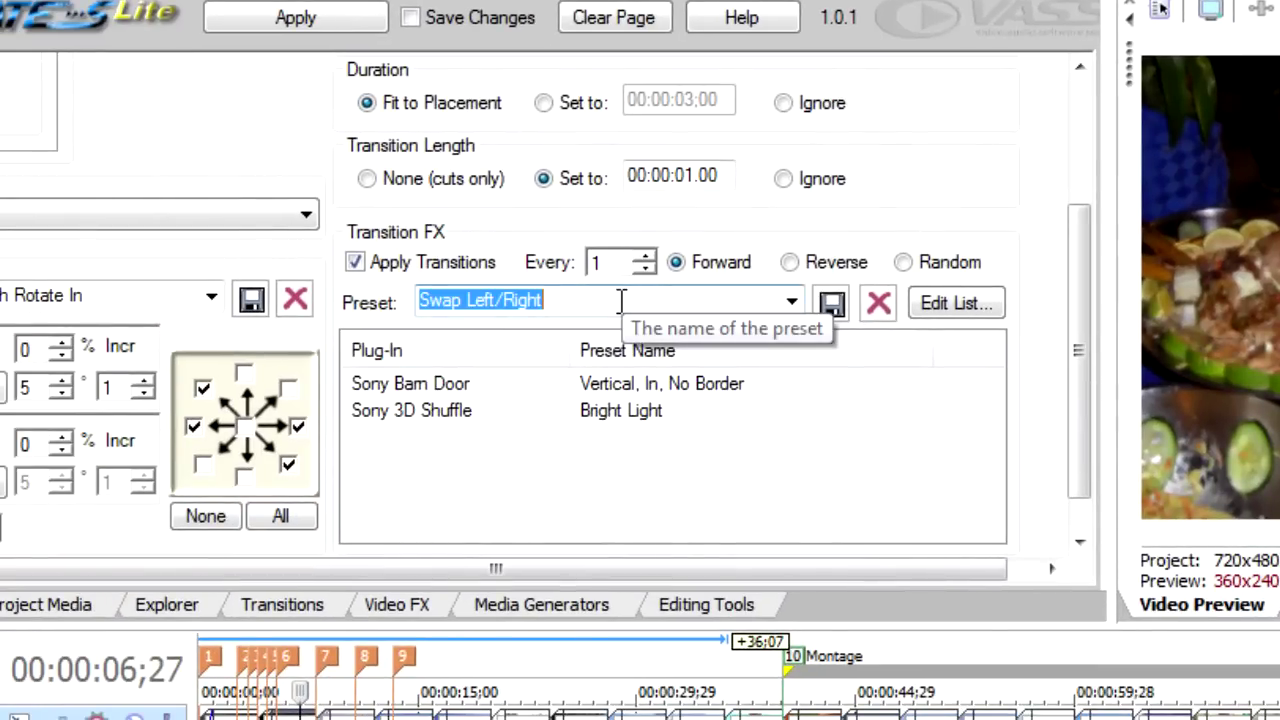
{"action": "type", "text": "Swap and Barn Door"}
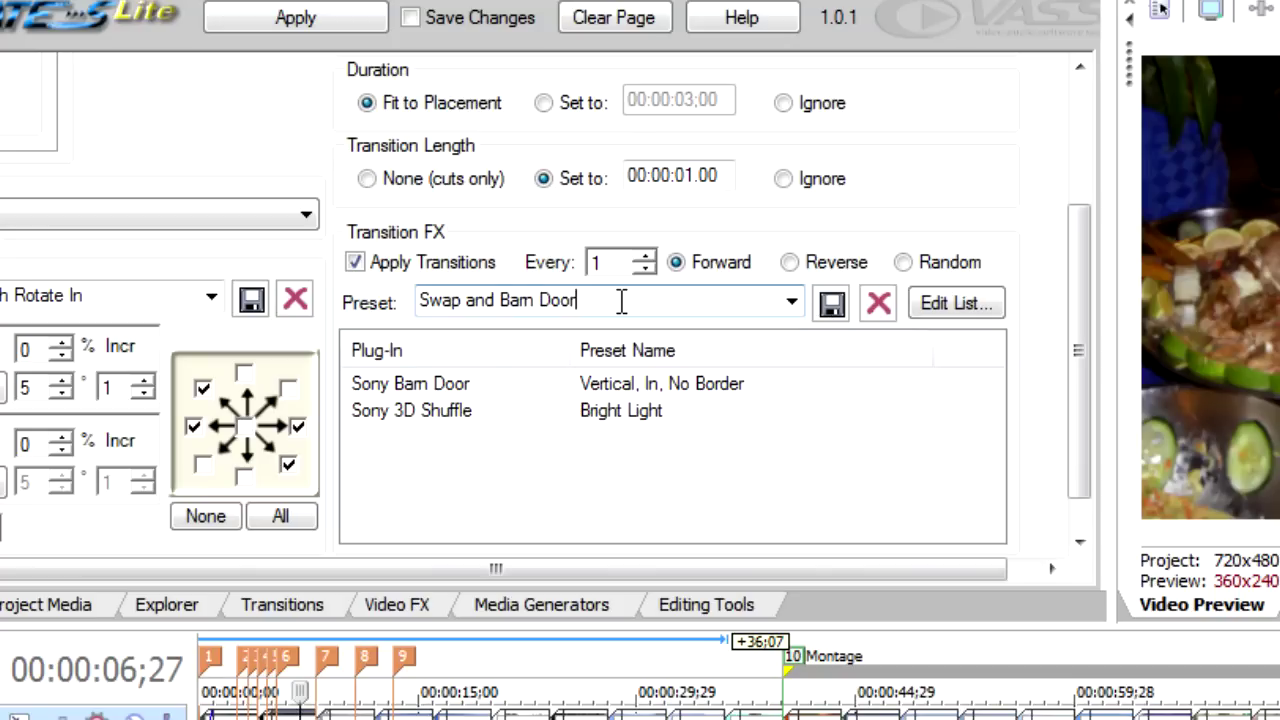
{"action": "left_click", "coordinate": [832, 305]}
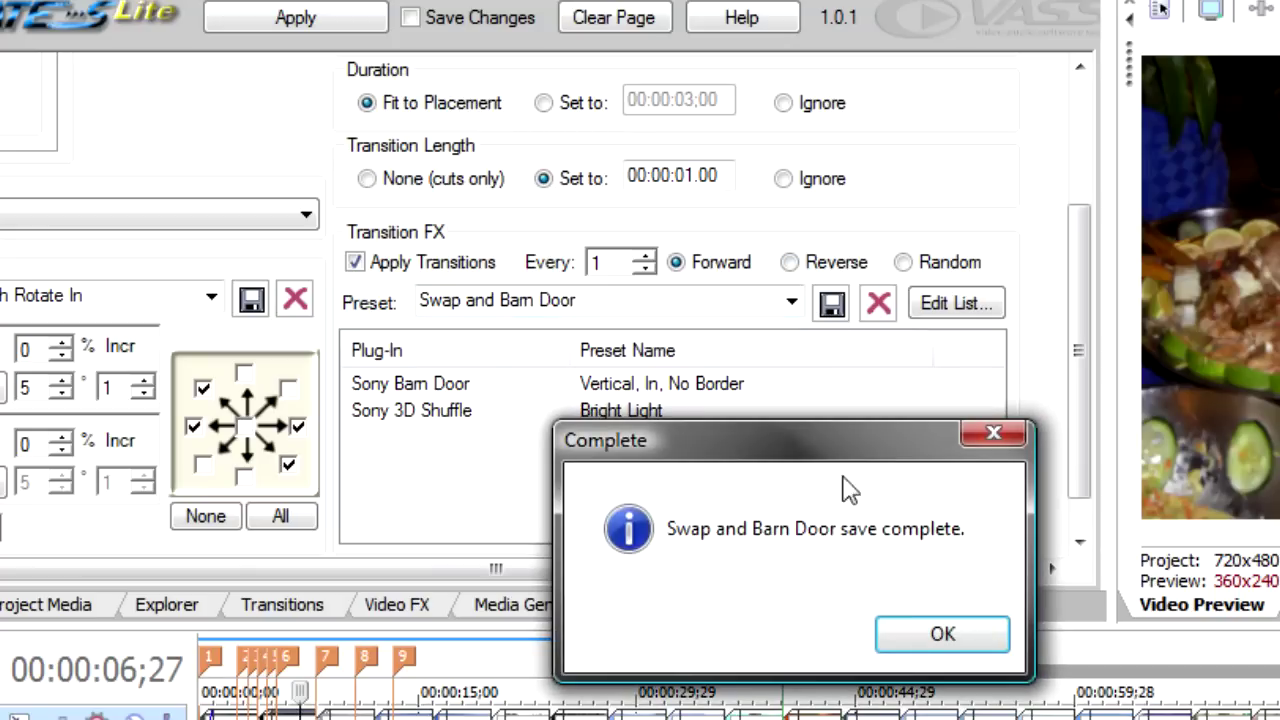
{"action": "left_click", "coordinate": [943, 640]}
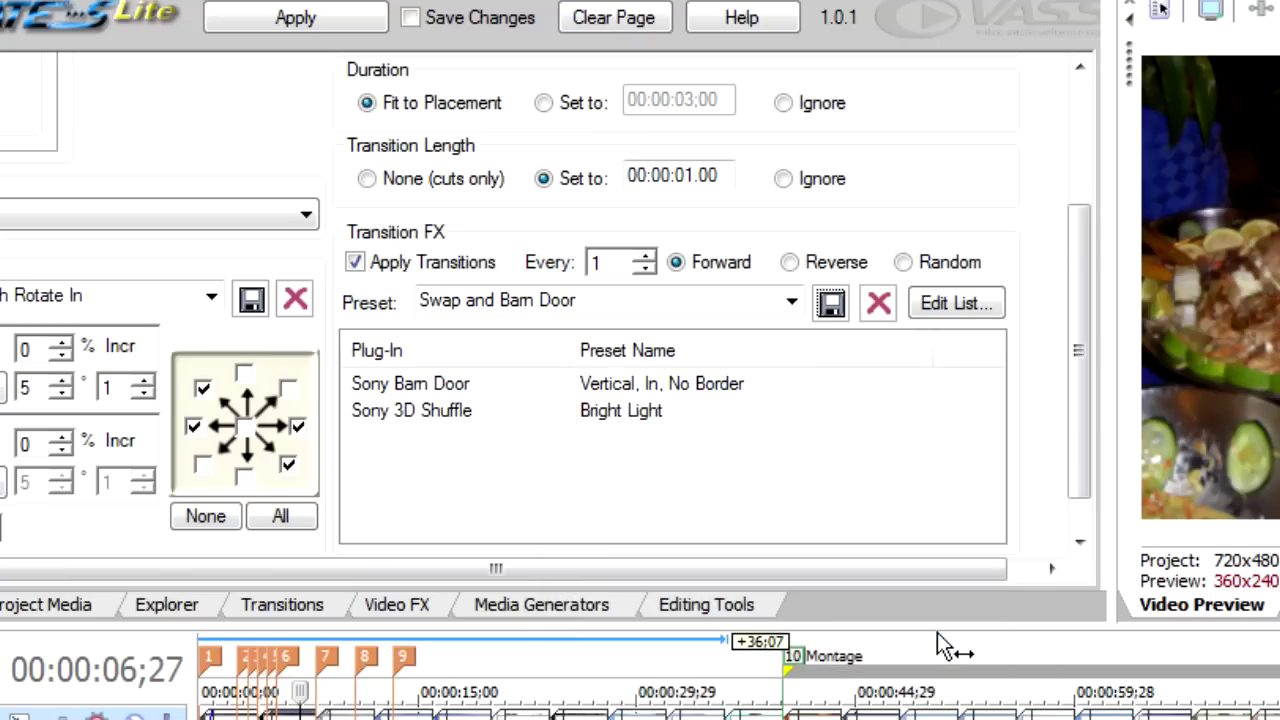
{"action": "left_click", "coordinate": [790, 303]}
{"action": "left_click", "coordinate": [691, 412]}
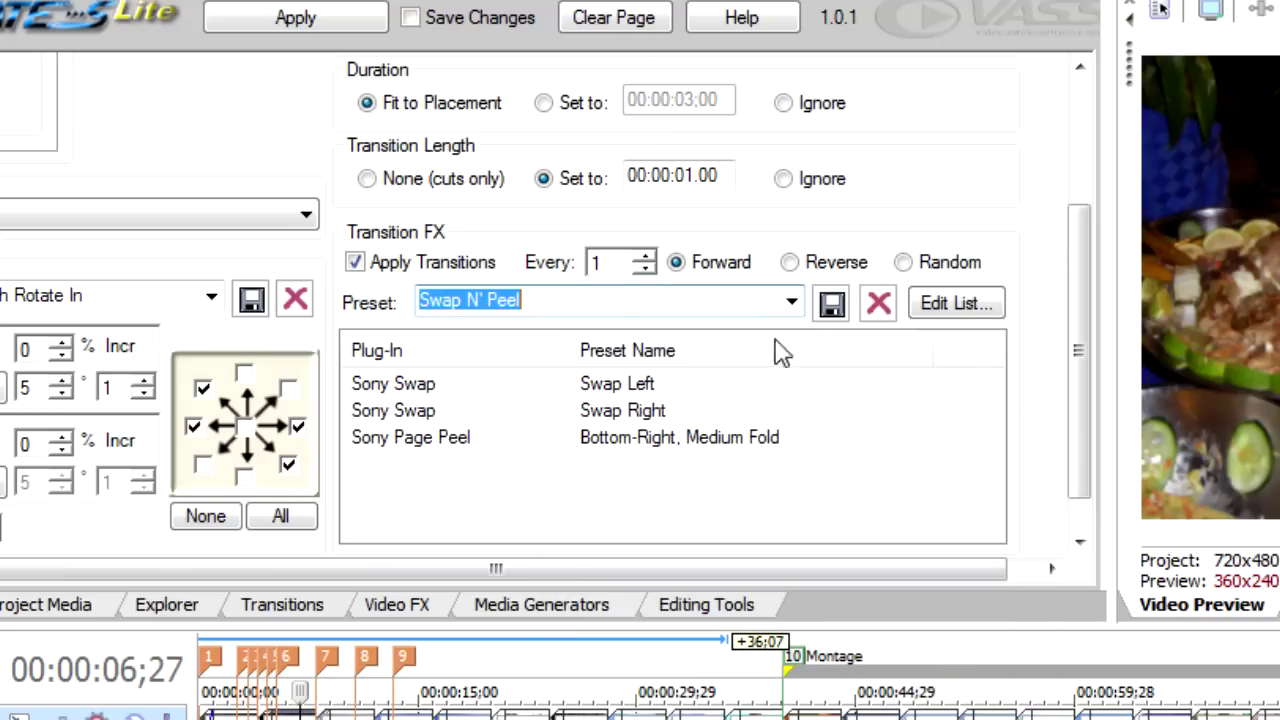
Load the saved "Swap and Barn Door" transition preset
{"action": "left_click", "coordinate": [790, 303]}
{"action": "left_click", "coordinate": [657, 437]}
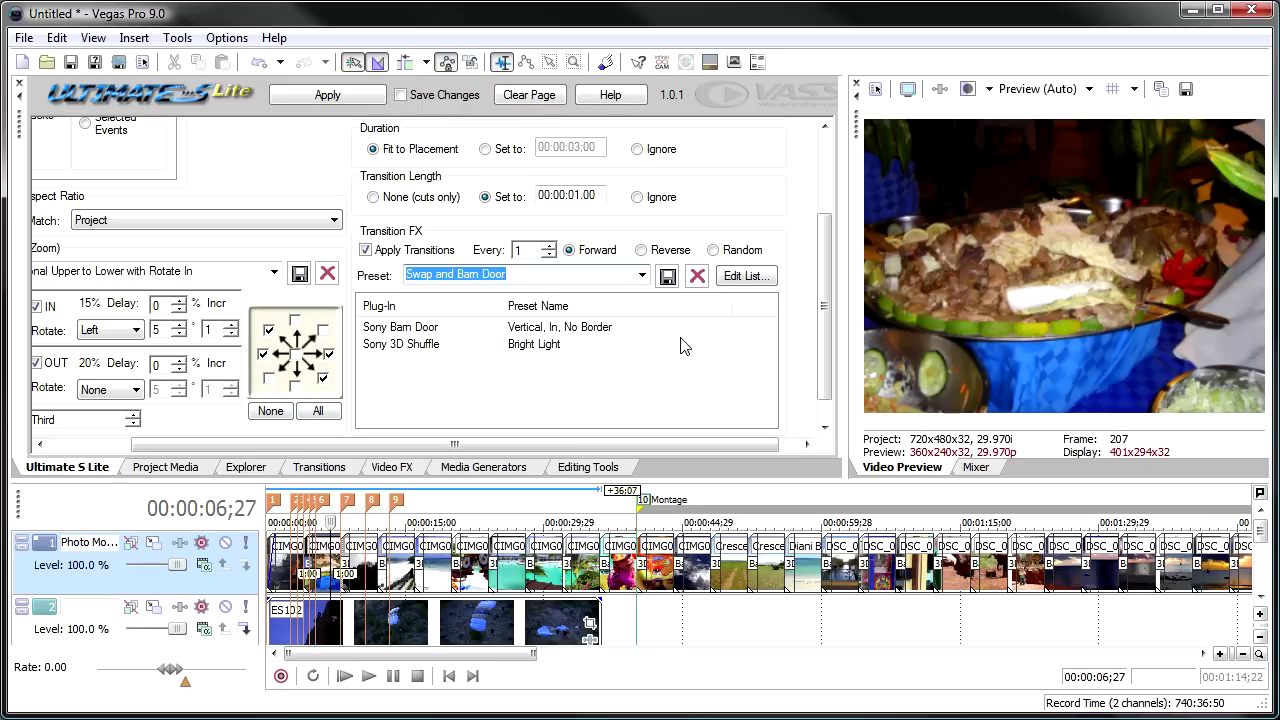
Turn the Pan and Scan IN and OUT zoom motions off and back on
{"action": "left_click_drag", "start_coordinate": [619, 450], "coordinate": [443, 476]}
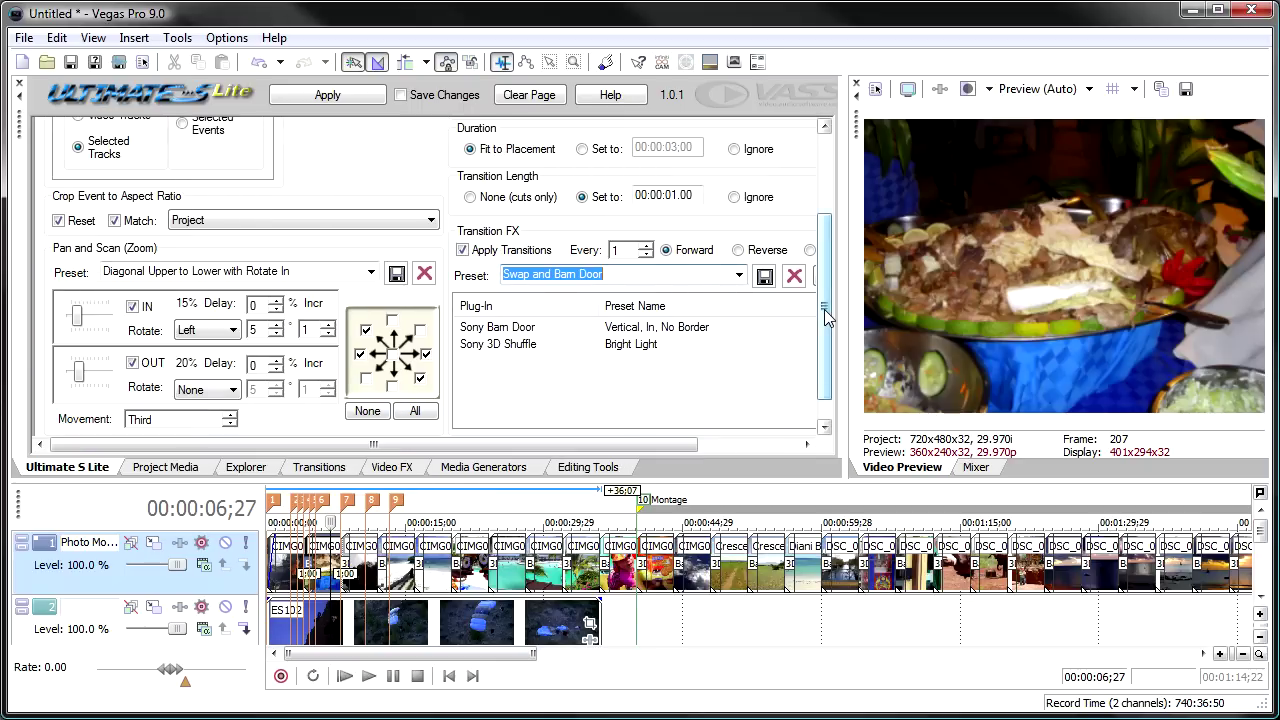
{"action": "left_click_drag", "start_coordinate": [828, 308], "coordinate": [826, 366]}
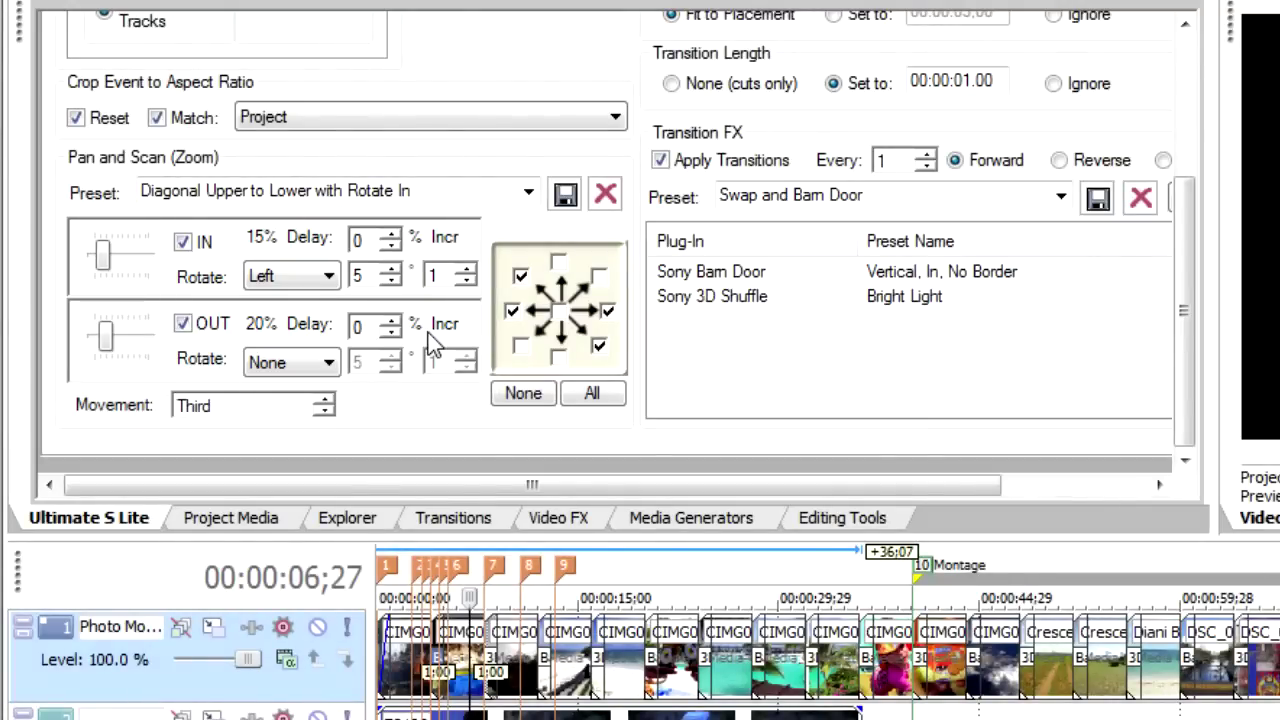
{"action": "left_click", "coordinate": [184, 246]}
{"action": "left_click", "coordinate": [185, 326]}
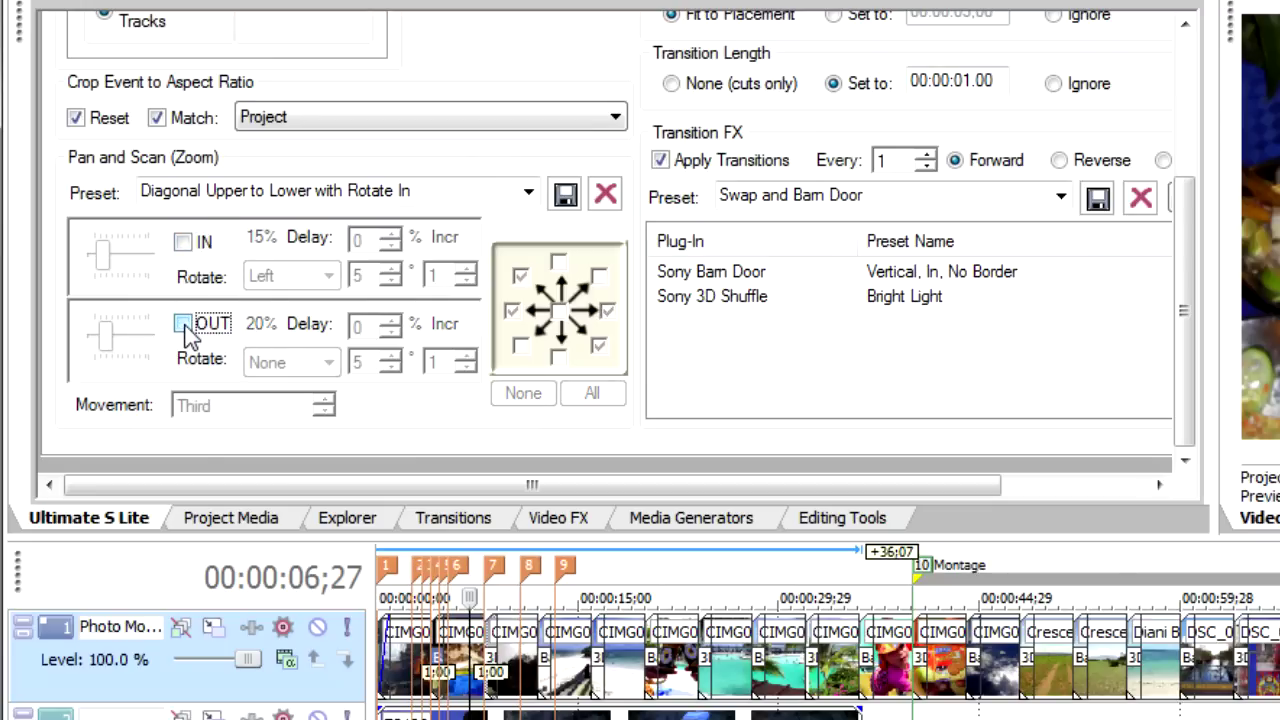
{"action": "left_click", "coordinate": [183, 325]}
{"action": "left_click", "coordinate": [183, 243]}
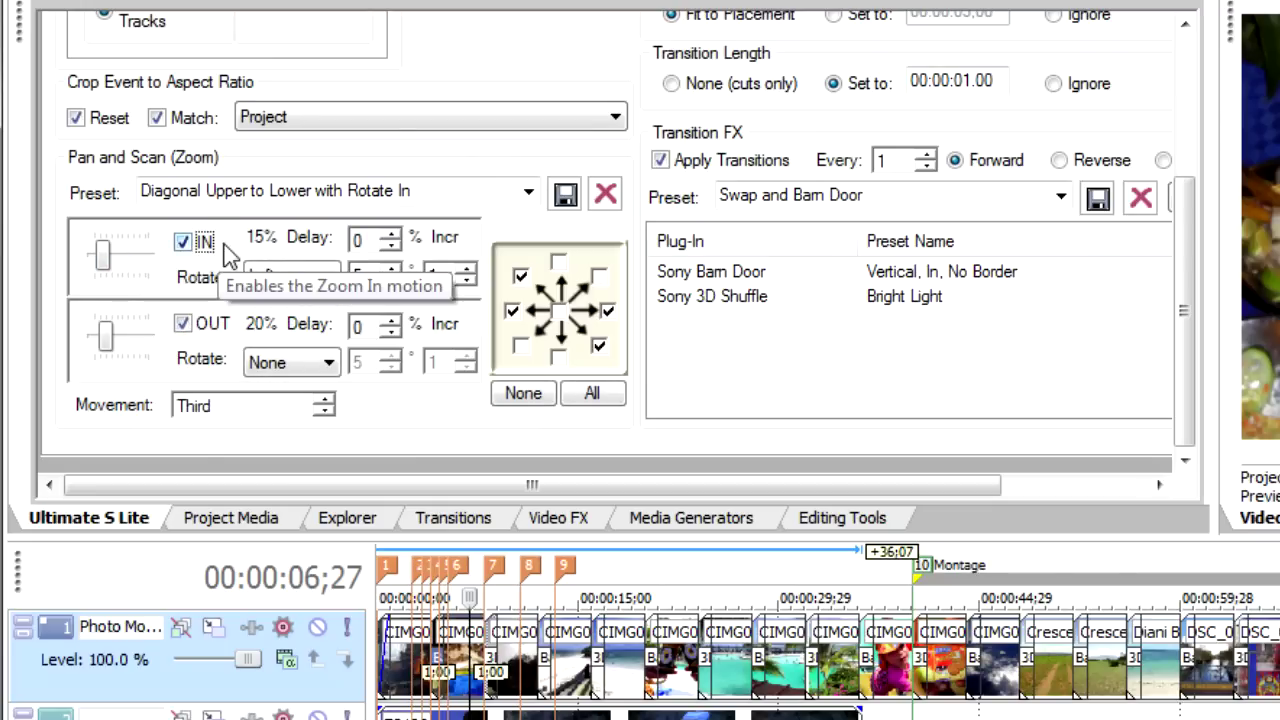
Set the Pan and Scan IN zoom to 95%, apply it to the photos, and play the montage from the start
{"action": "left_click_drag", "start_coordinate": [106, 264], "coordinate": [155, 272]}
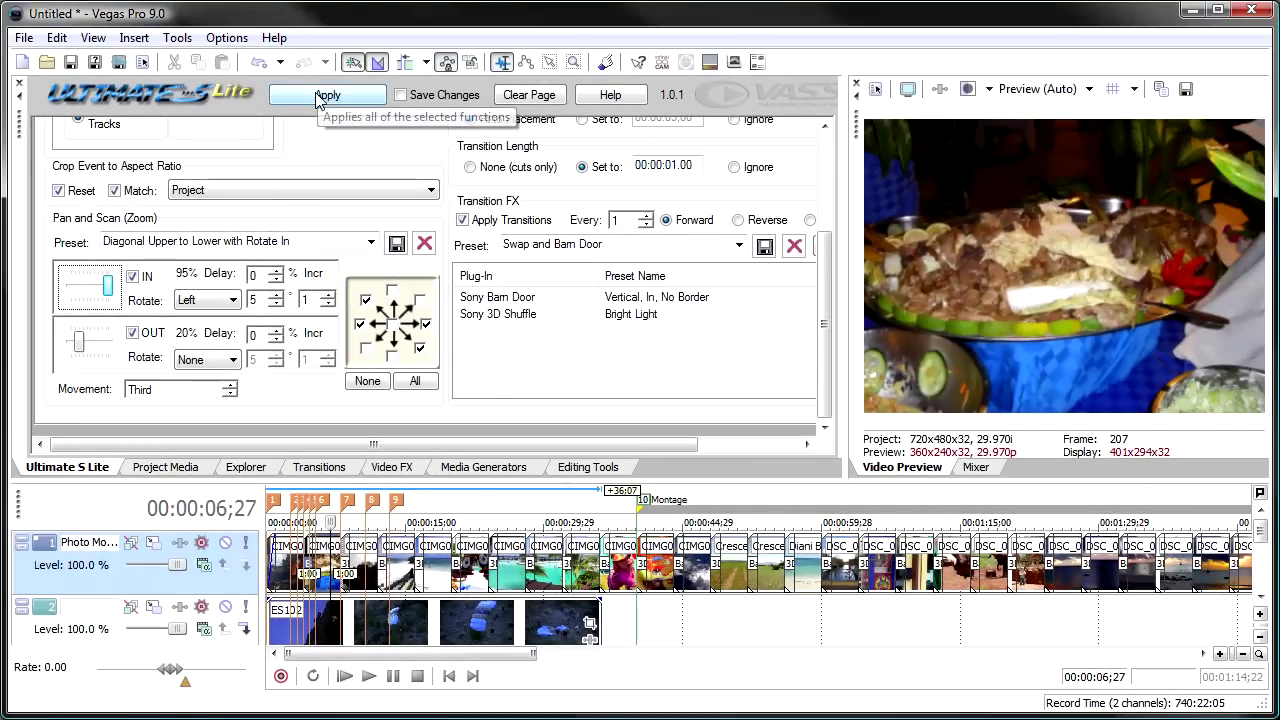
{"action": "left_click", "coordinate": [320, 96]}
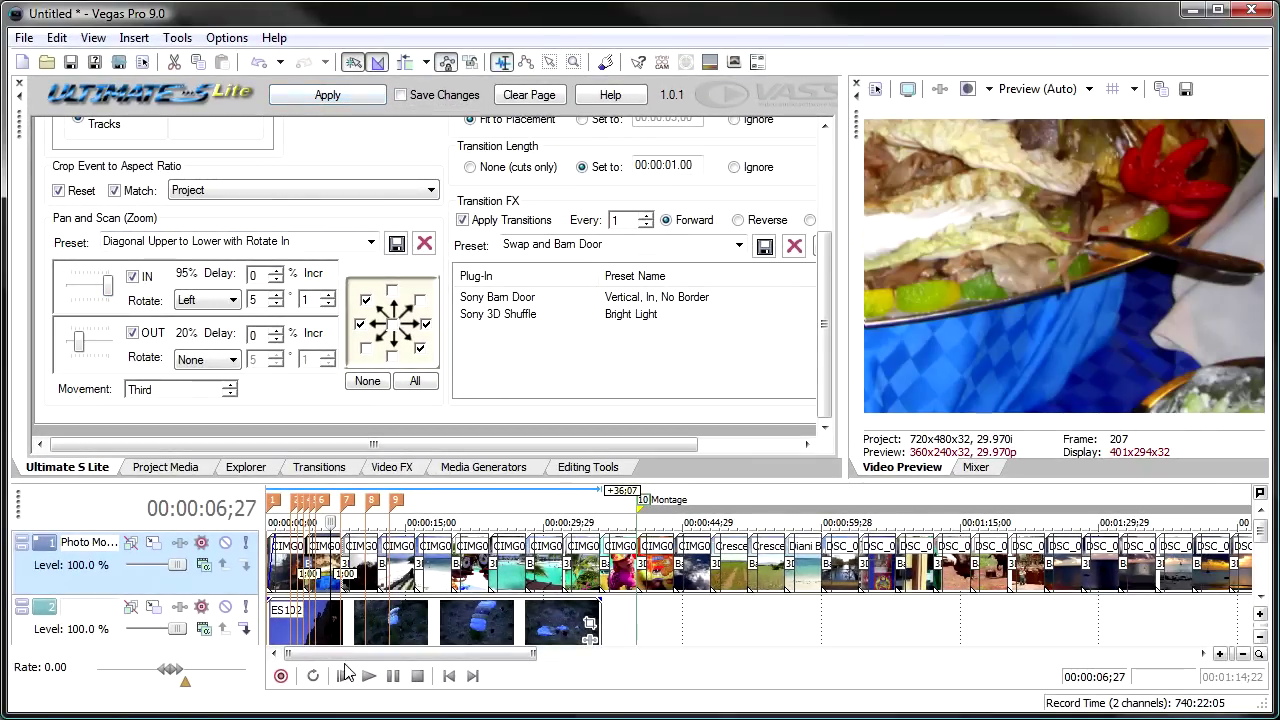
{"action": "left_click", "coordinate": [449, 676]}
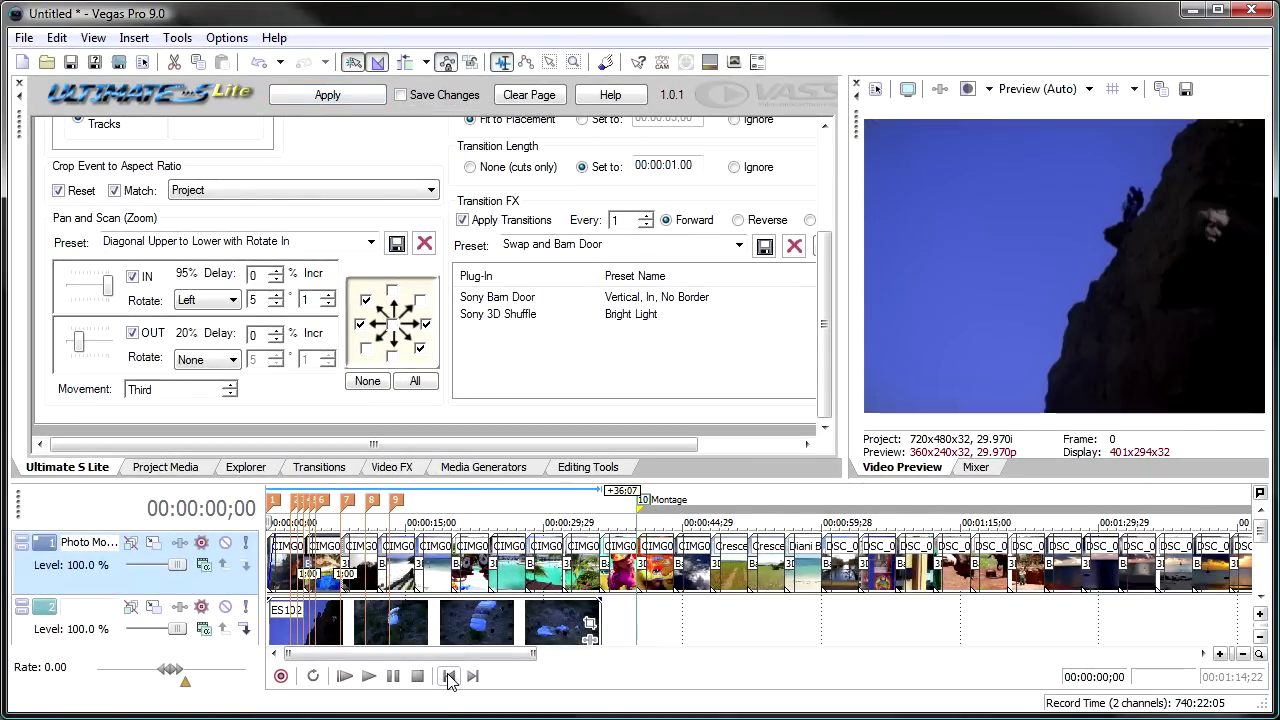
{"action": "key", "text": "space"}
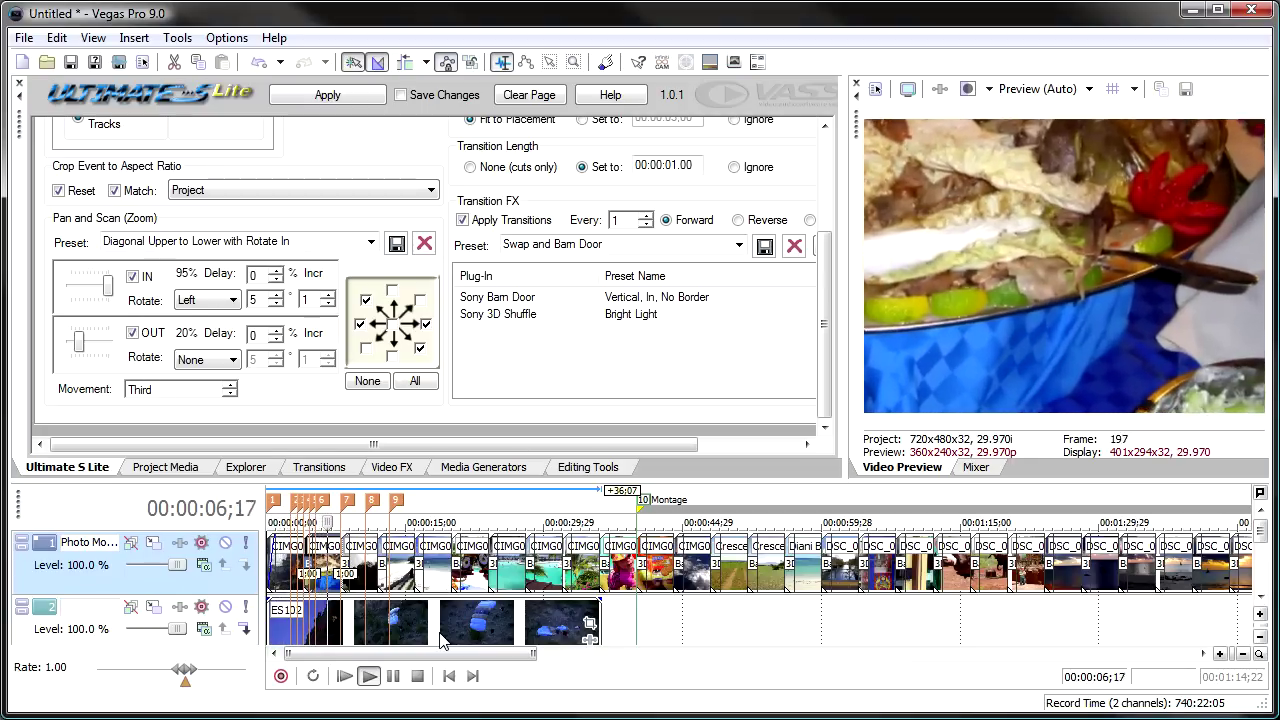
{"action": "key", "text": "space"}
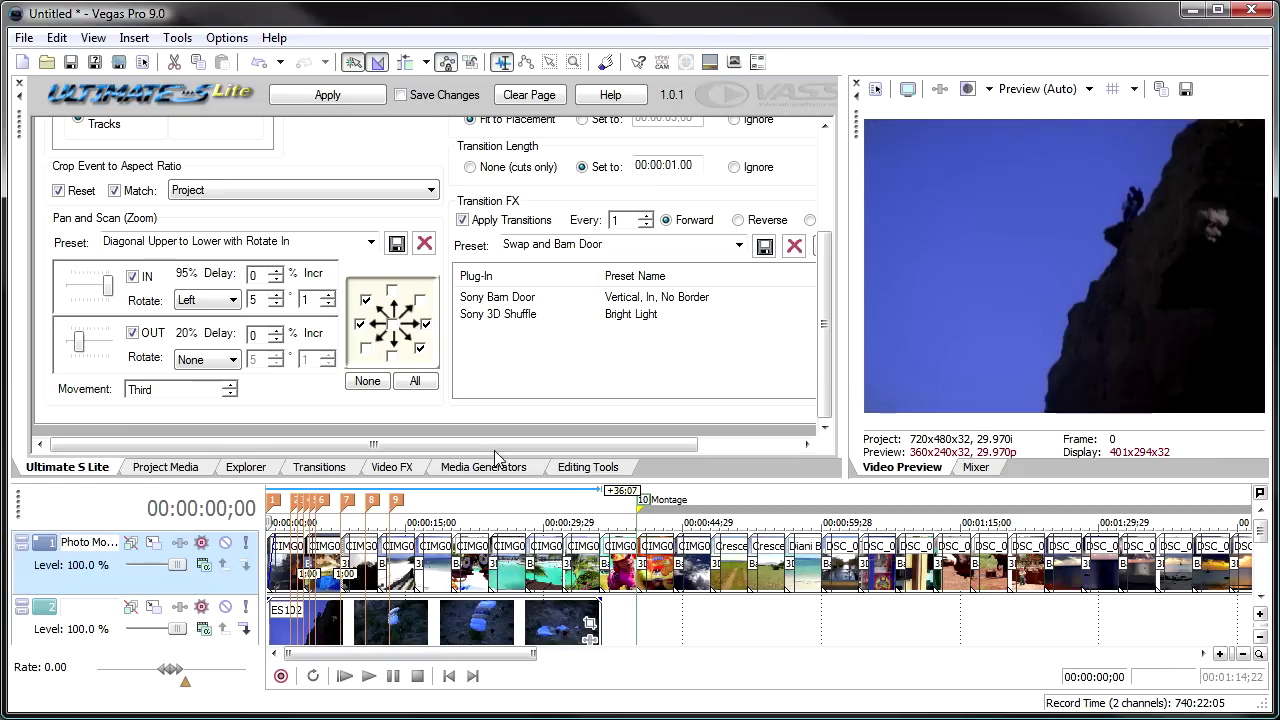
Set the Transition FX preset to (None), apply it to the photos, and play back the montage
{"action": "left_click", "coordinate": [487, 220]}
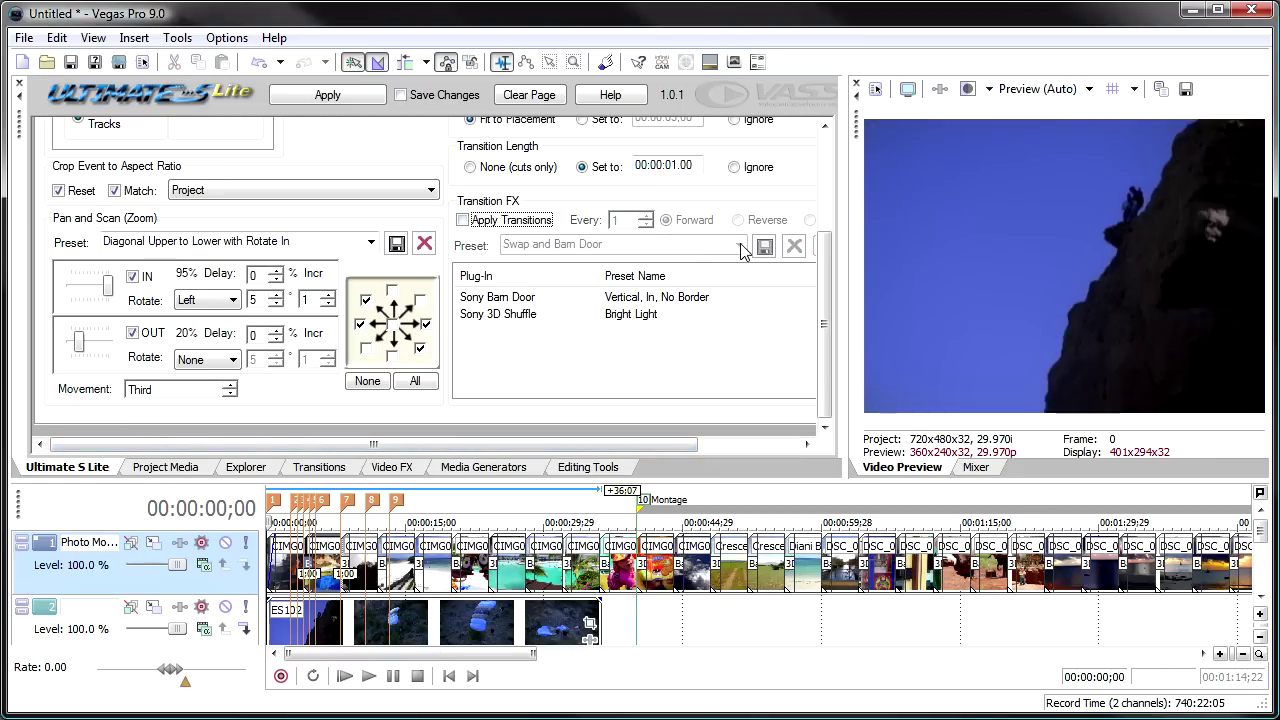
{"action": "left_click", "coordinate": [490, 221]}
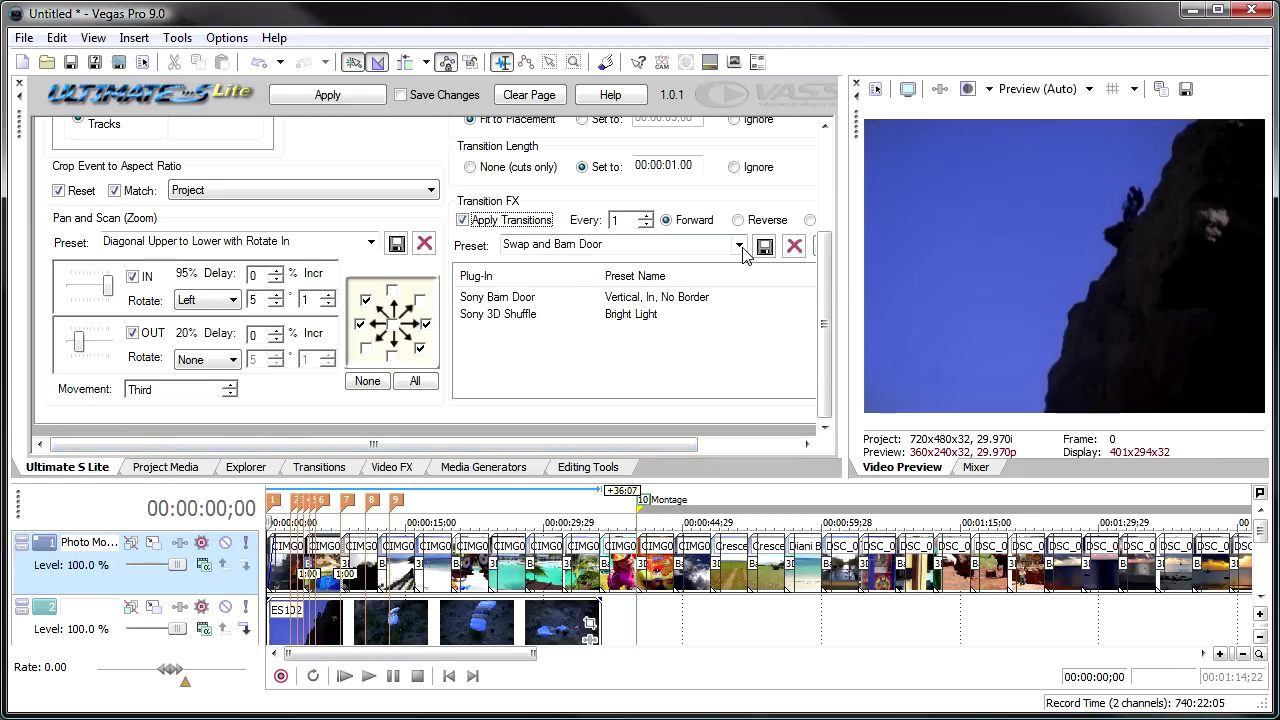
{"action": "left_click", "coordinate": [738, 246]}
{"action": "left_click", "coordinate": [663, 263]}
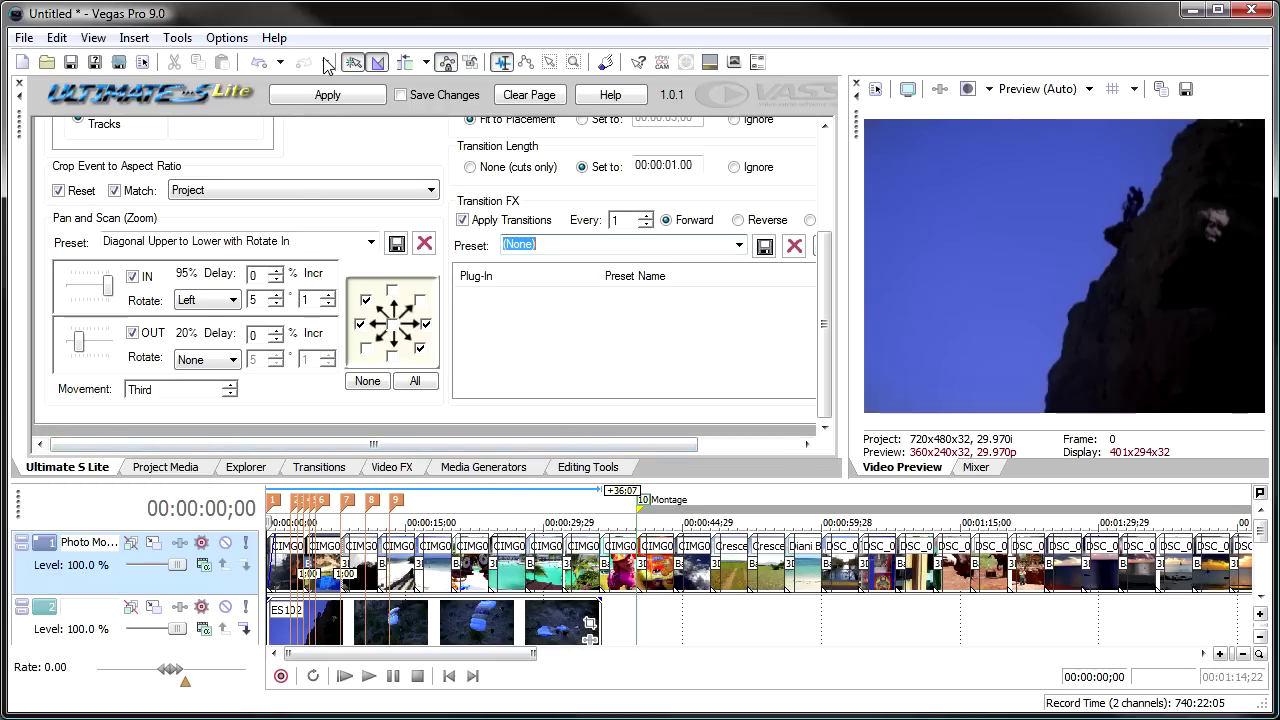
{"action": "left_click", "coordinate": [320, 100]}
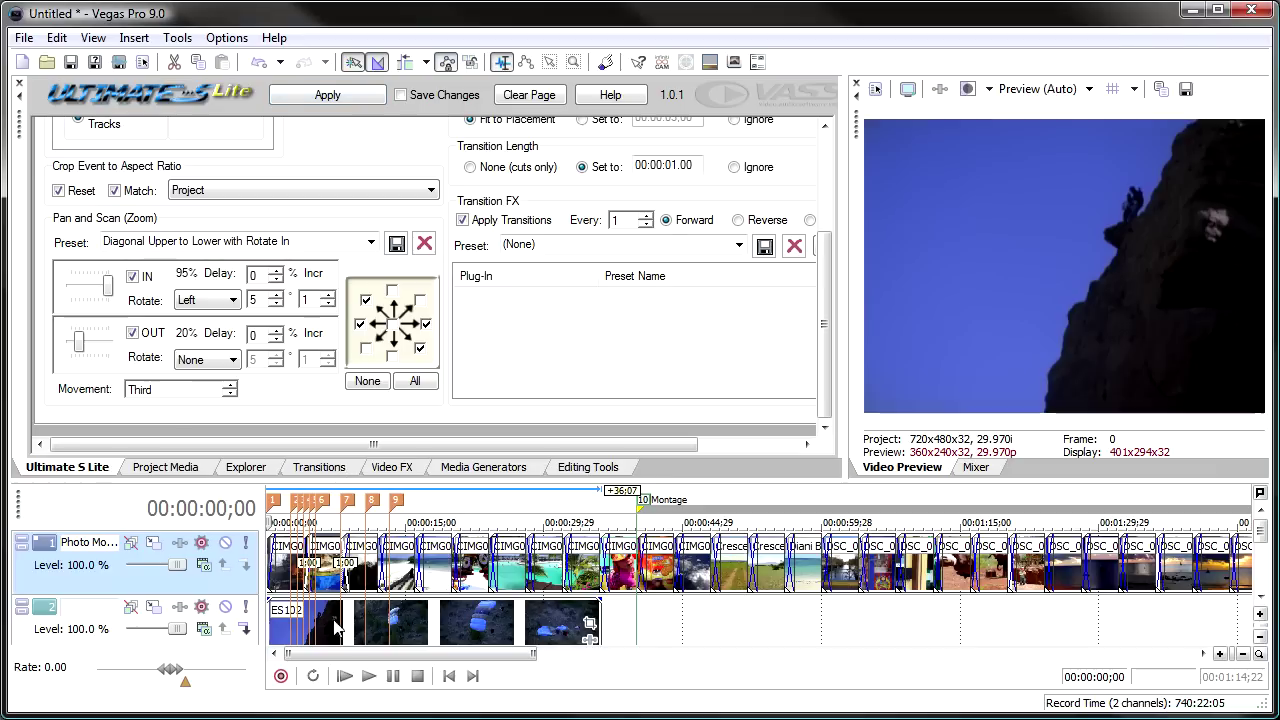
{"action": "key", "text": "space"}
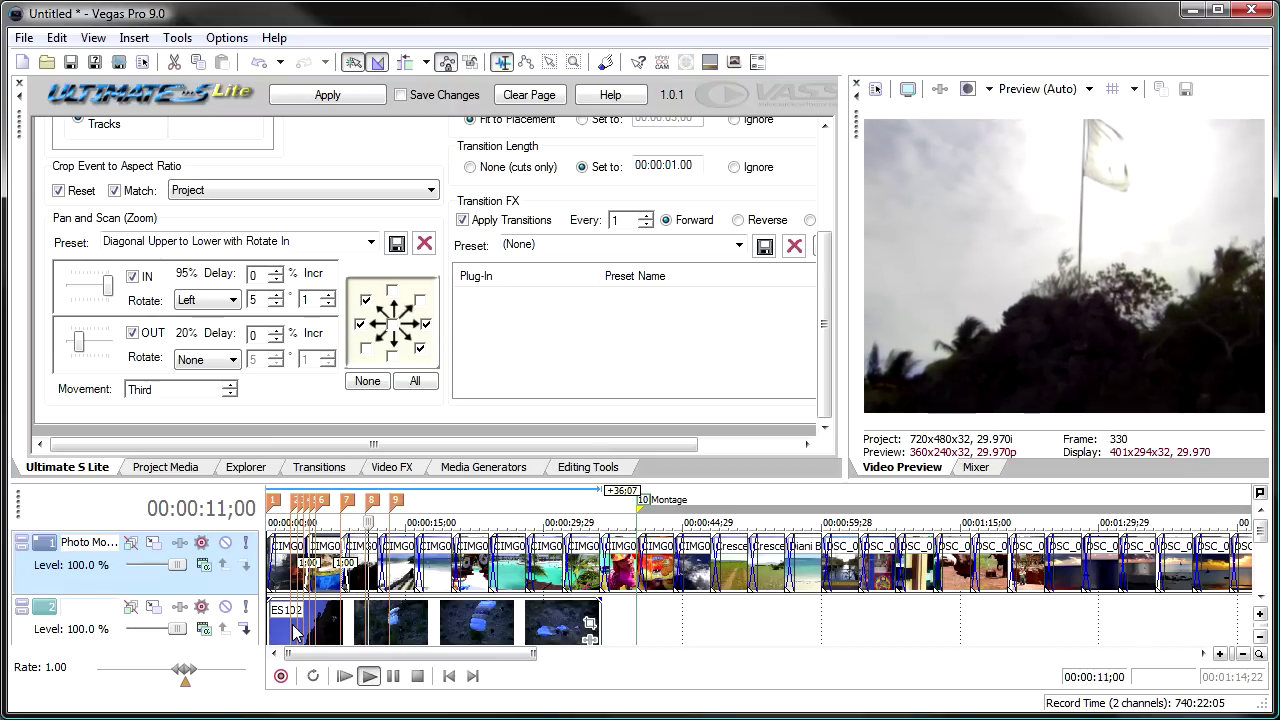
{"action": "key", "text": "space"}
Set the Pan and Scan IN zoom to 40% and disable the OUT motion
{"action": "left_click_drag", "start_coordinate": [110, 297], "coordinate": [89, 298]}
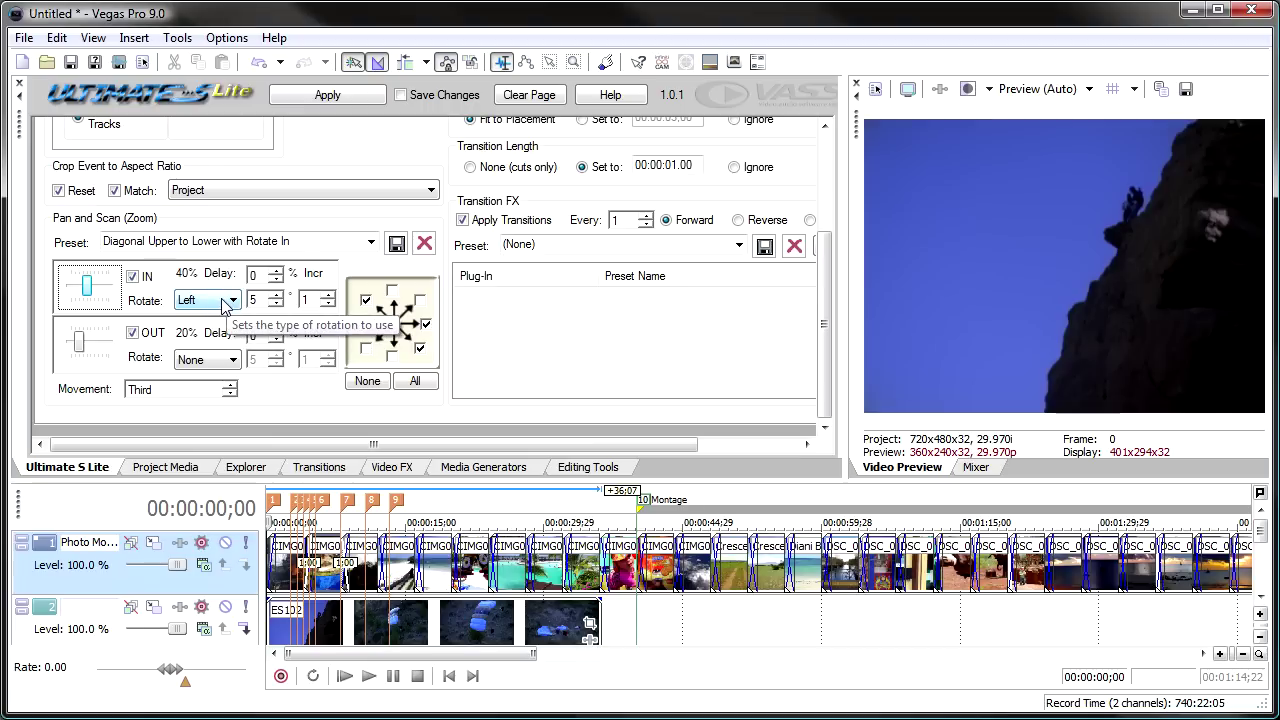
{"action": "left_click", "coordinate": [213, 303]}
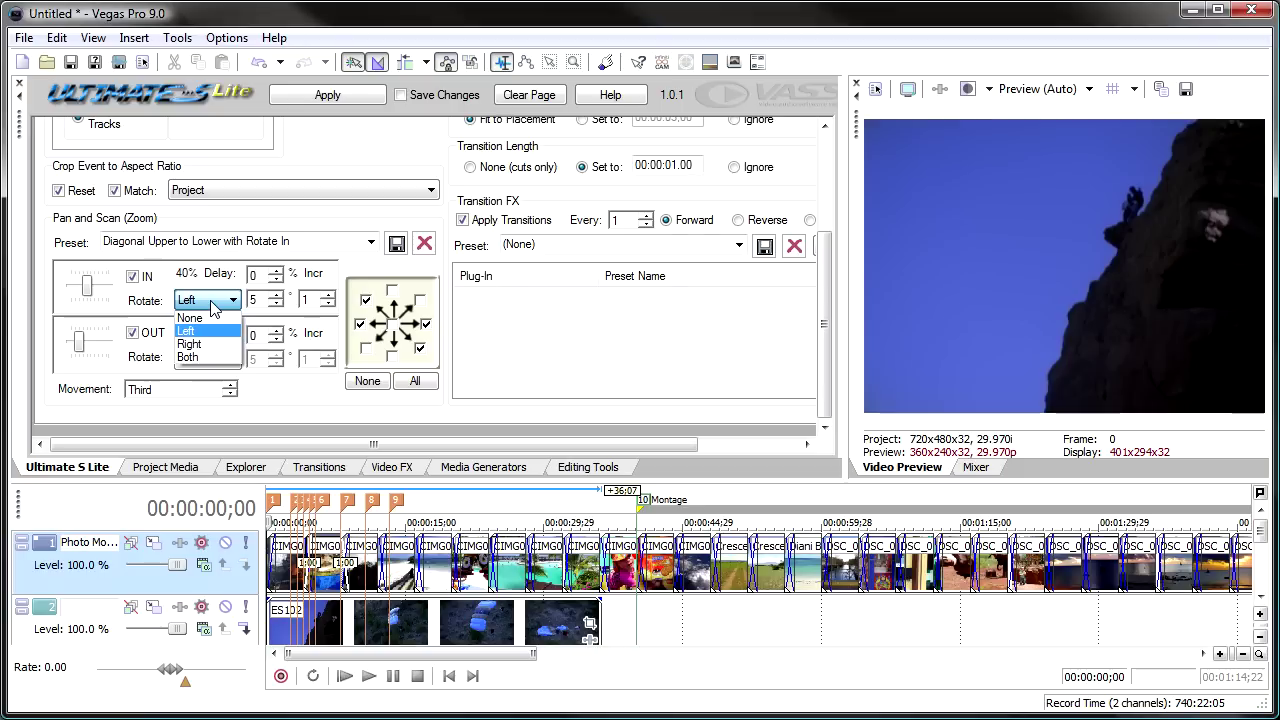
{"action": "left_click", "coordinate": [212, 301]}
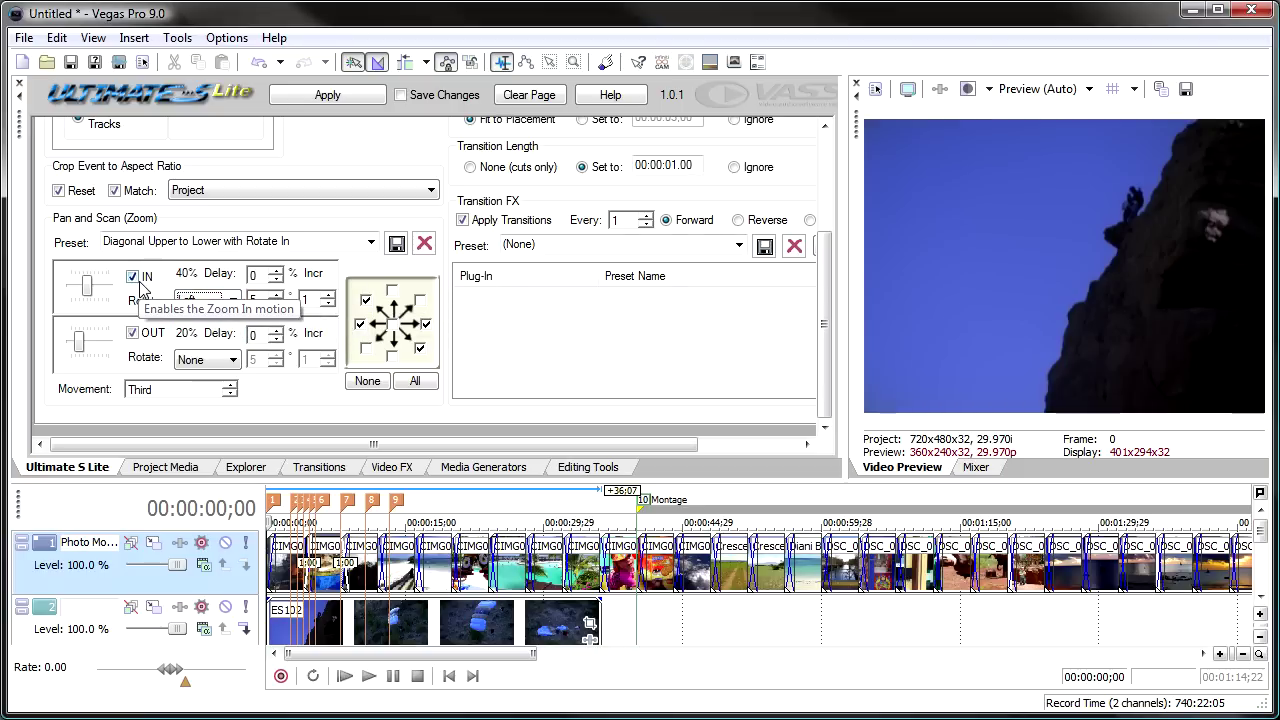
{"action": "left_click", "coordinate": [88, 288]}
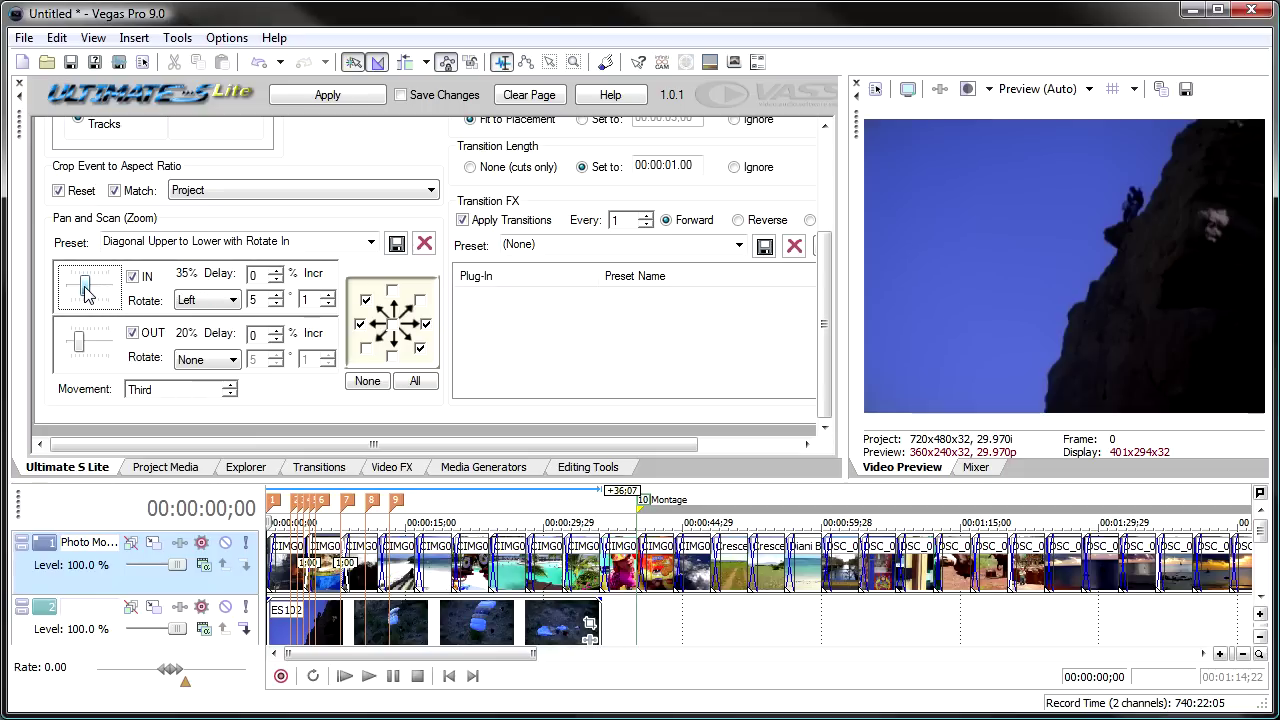
{"action": "left_click", "coordinate": [155, 333]}
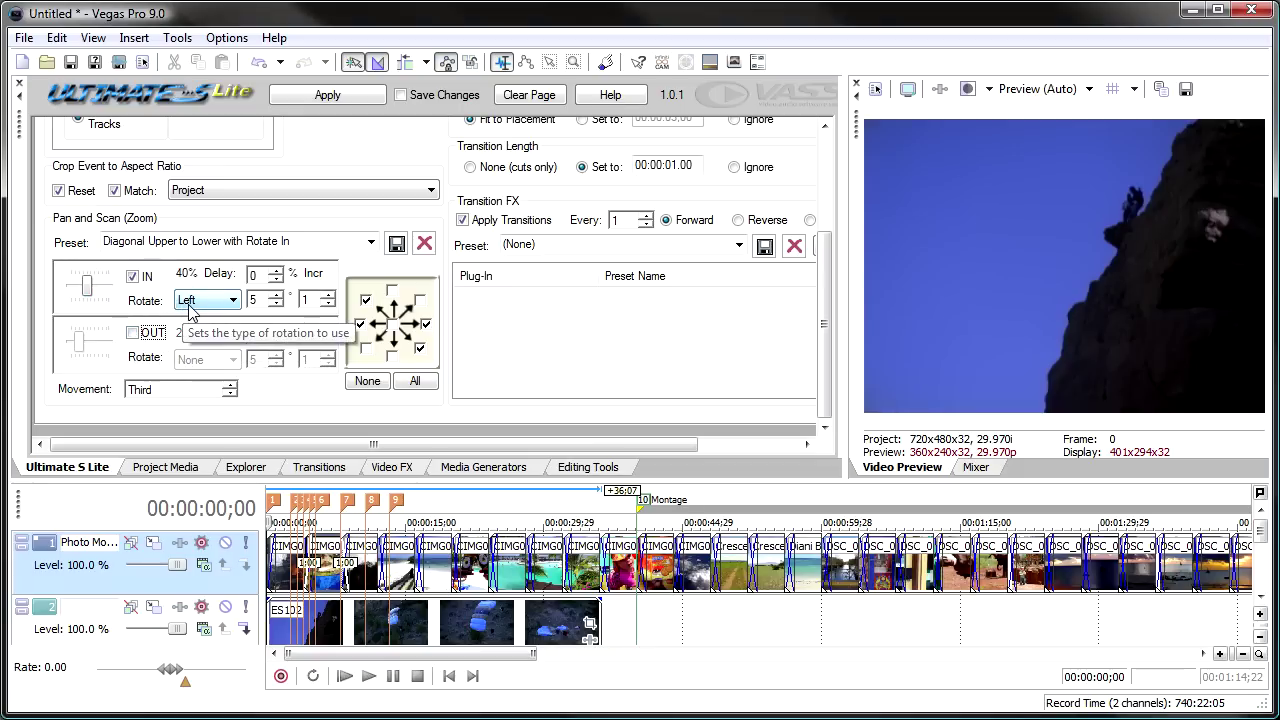
Set the IN zoom's left rotation to 17°, apply it to the photos, and play back the result
{"action": "left_click", "coordinate": [276, 296]}
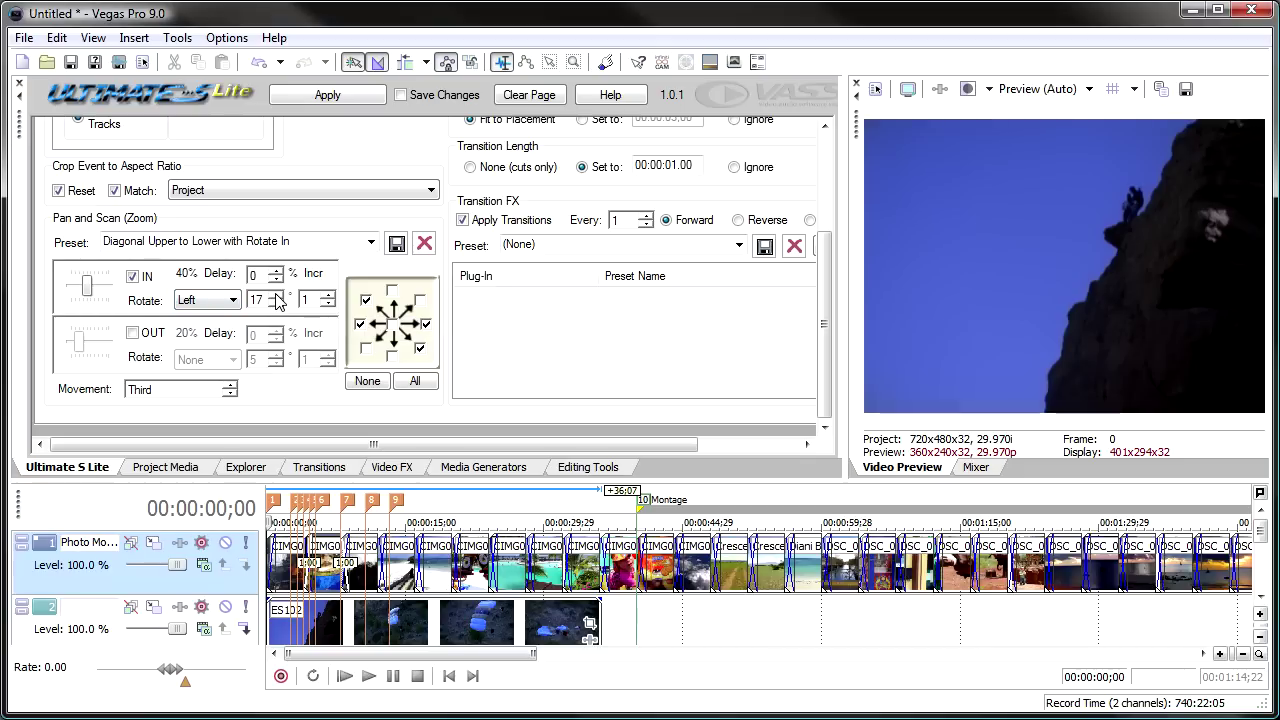
{"action": "left_click", "coordinate": [334, 95]}
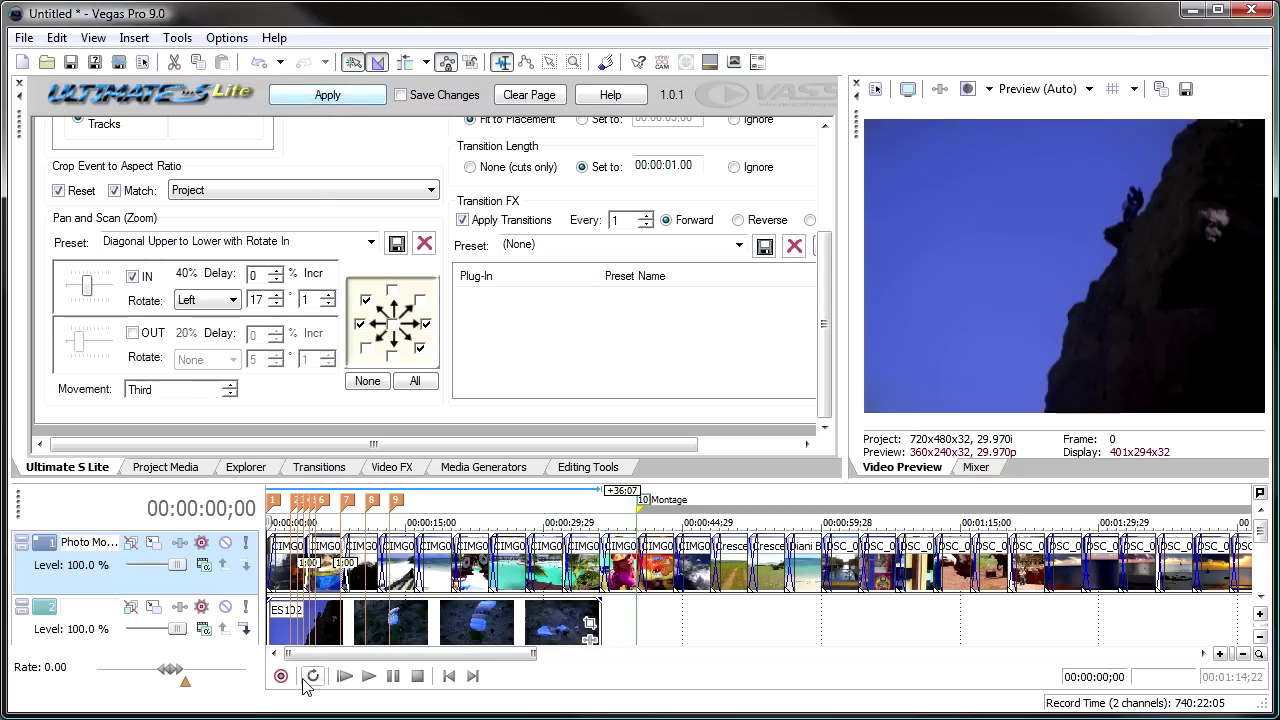
{"action": "key", "text": "space"}
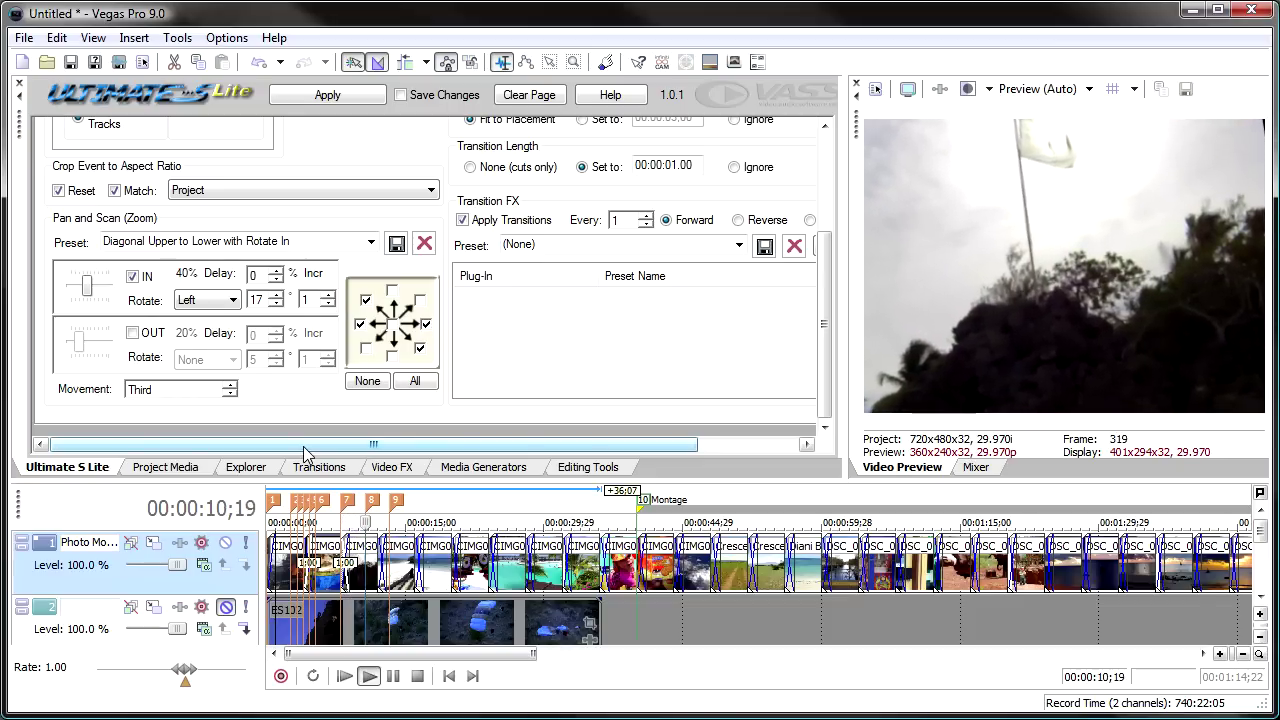
{"action": "key", "text": "space"}
Change the IN zoom's rotation type to Both, apply it to the photos, and preview the alternating rotation
{"action": "left_click", "coordinate": [232, 300]}
{"action": "left_click", "coordinate": [227, 361]}
{"action": "left_click", "coordinate": [256, 299]}
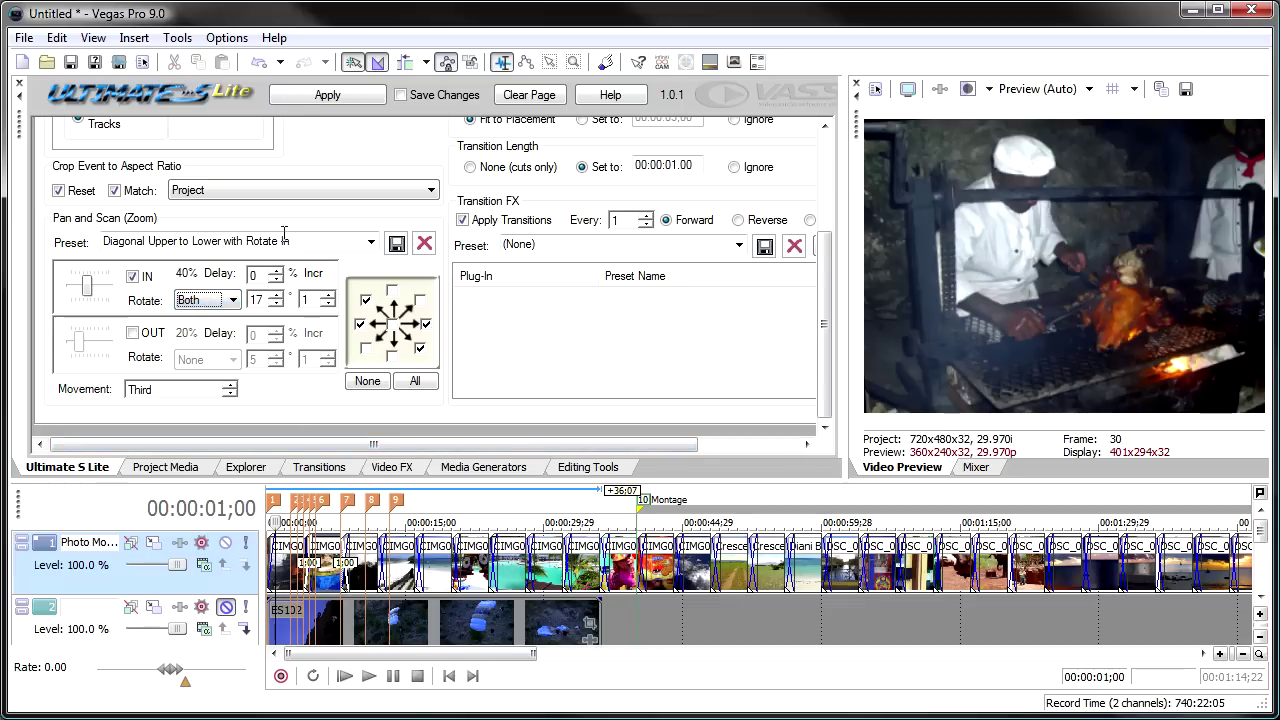
{"action": "left_click", "coordinate": [300, 95]}
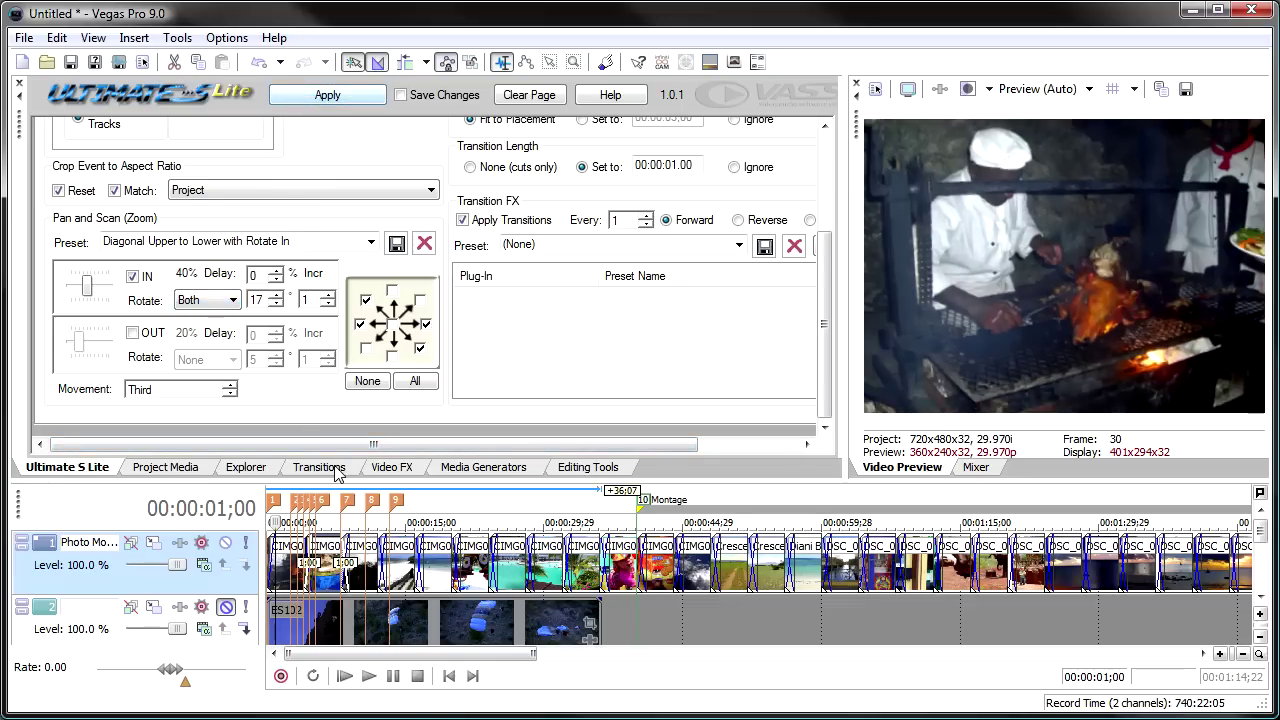
{"action": "key", "text": "space"}
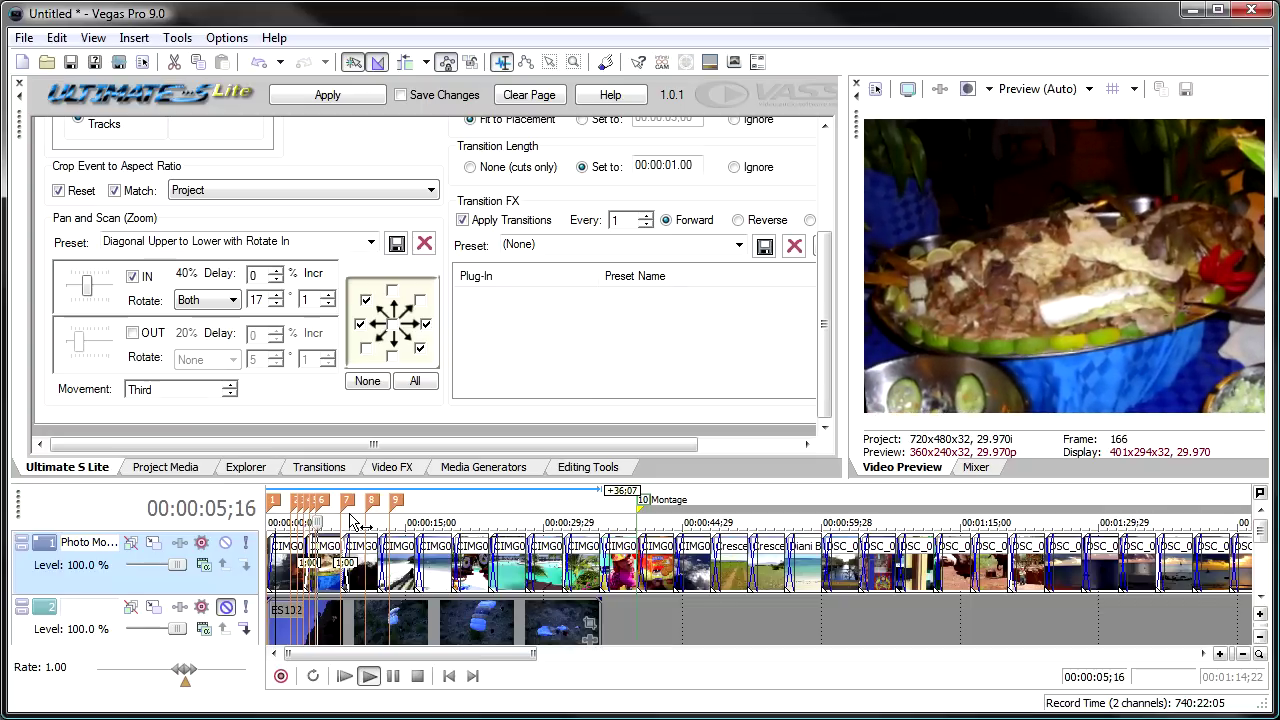
{"action": "key", "text": "space"}
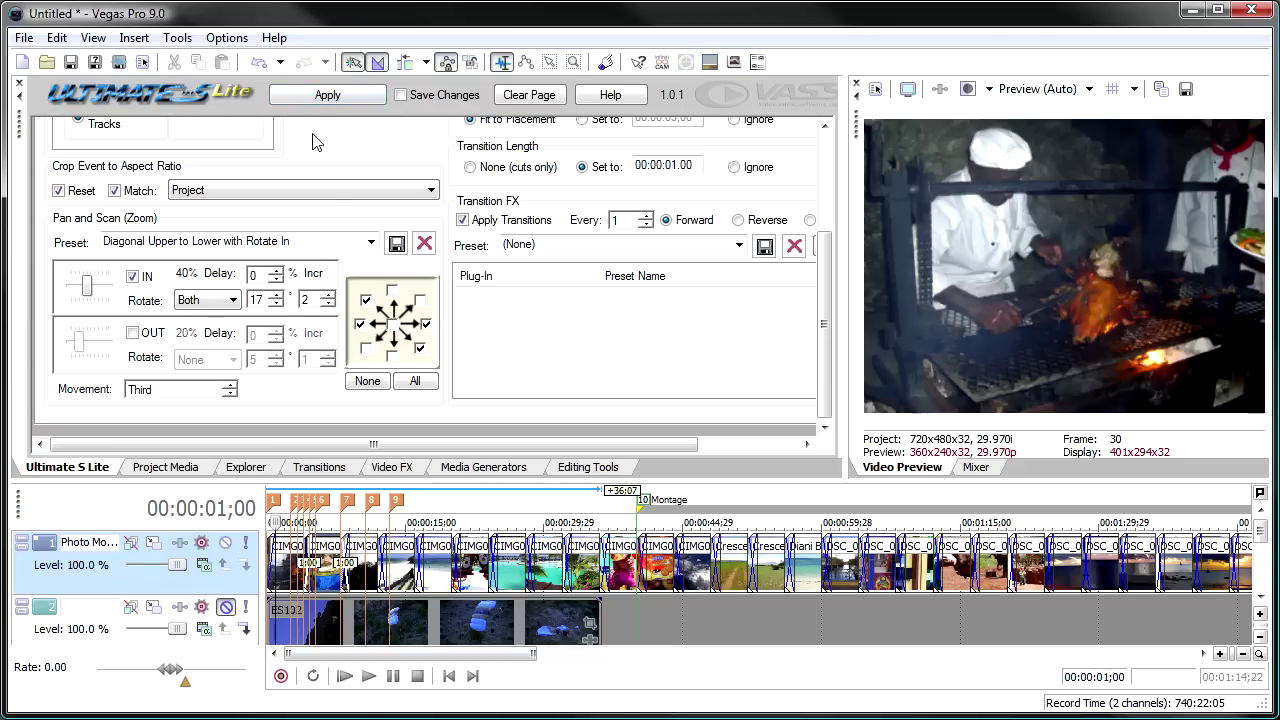
Apply a rotation increment of 2 pictures to the IN zoom and play back the montage
{"action": "left_click", "coordinate": [315, 96]}
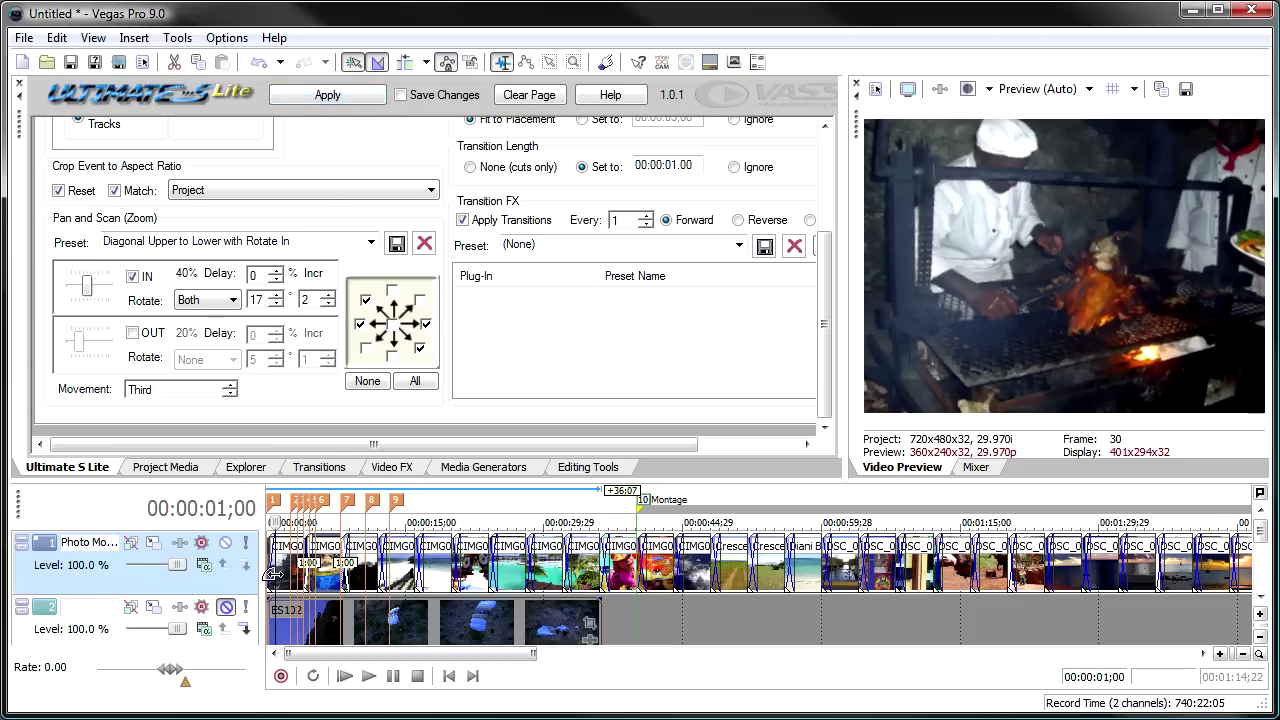
{"action": "key", "text": "space"}
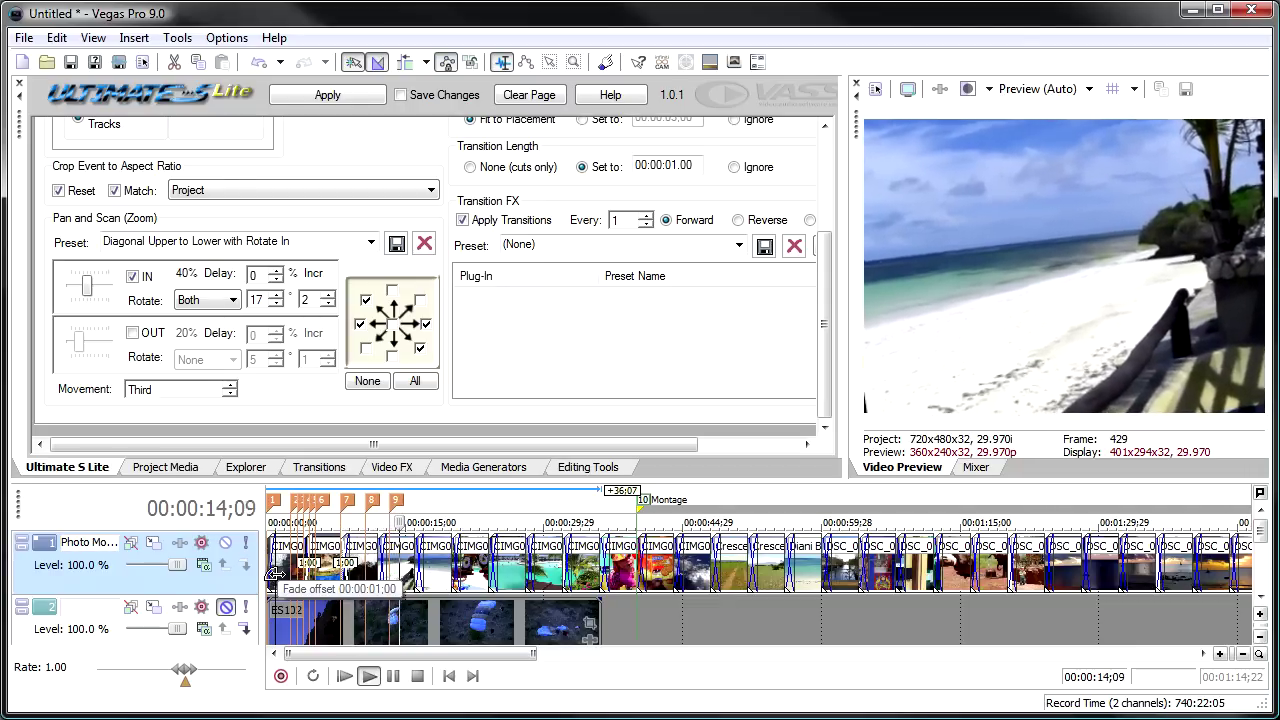
{"action": "key", "text": "space"}
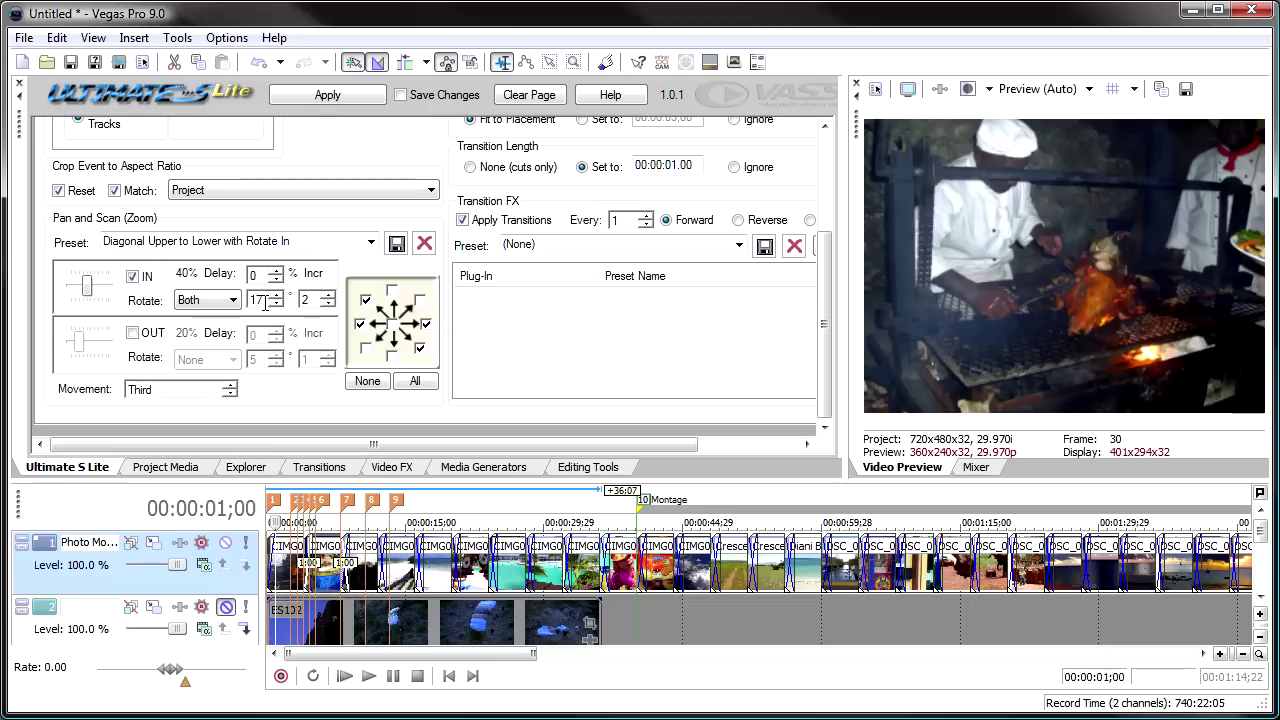
Set the IN zoom's delay to 15%, apply it to the photos, and play back the delayed motion
{"action": "left_click", "coordinate": [235, 302]}
{"action": "left_click", "coordinate": [258, 300]}
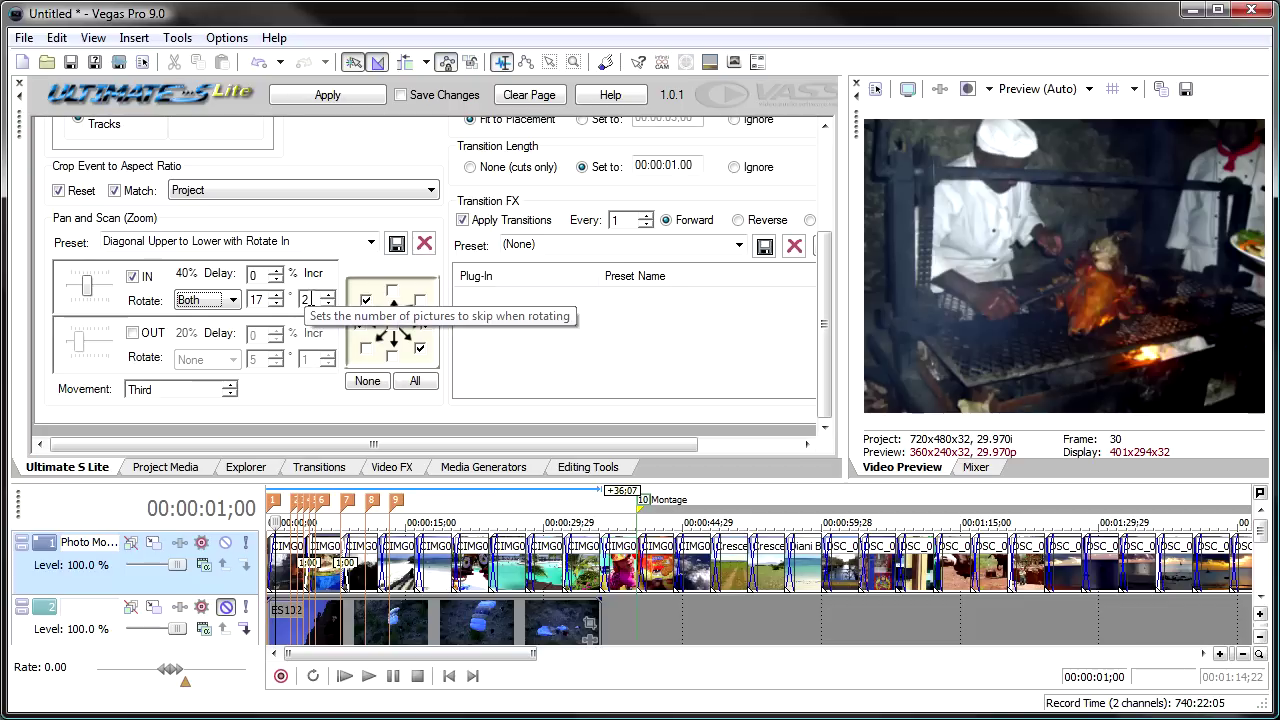
{"action": "left_click", "coordinate": [276, 272]}
{"action": "left_click", "coordinate": [276, 272]}
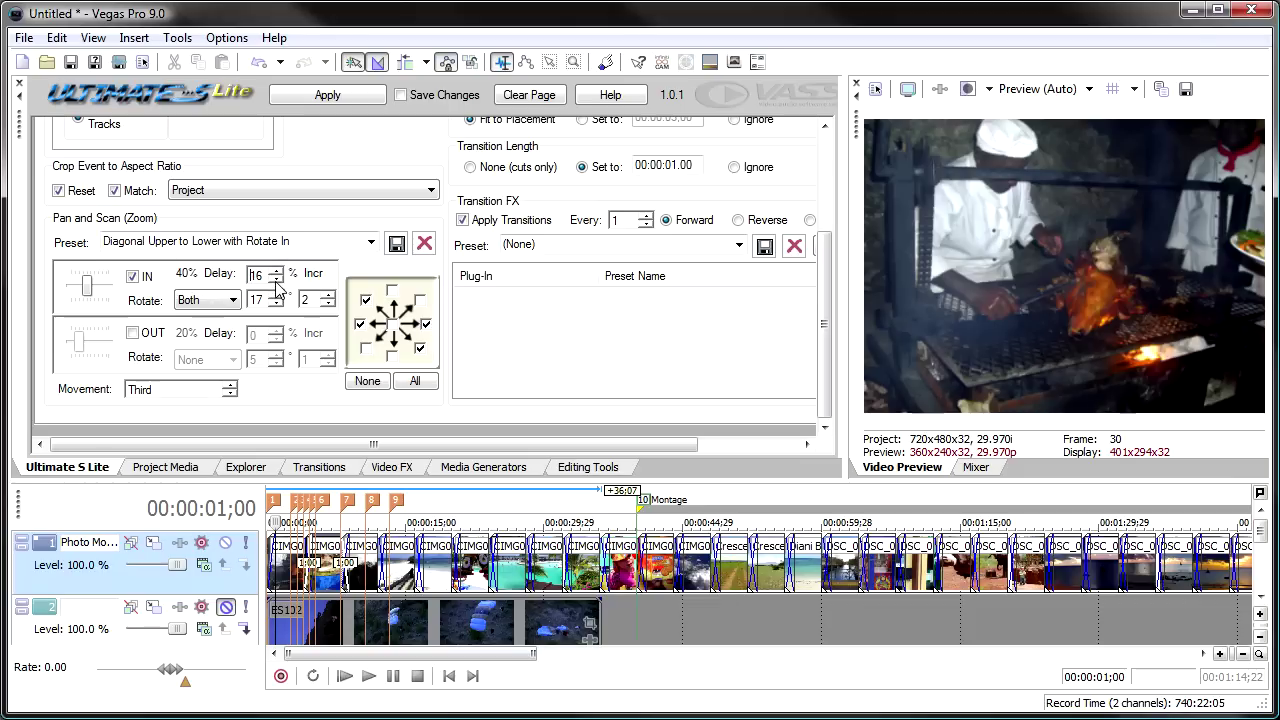
{"action": "left_click", "coordinate": [340, 96]}
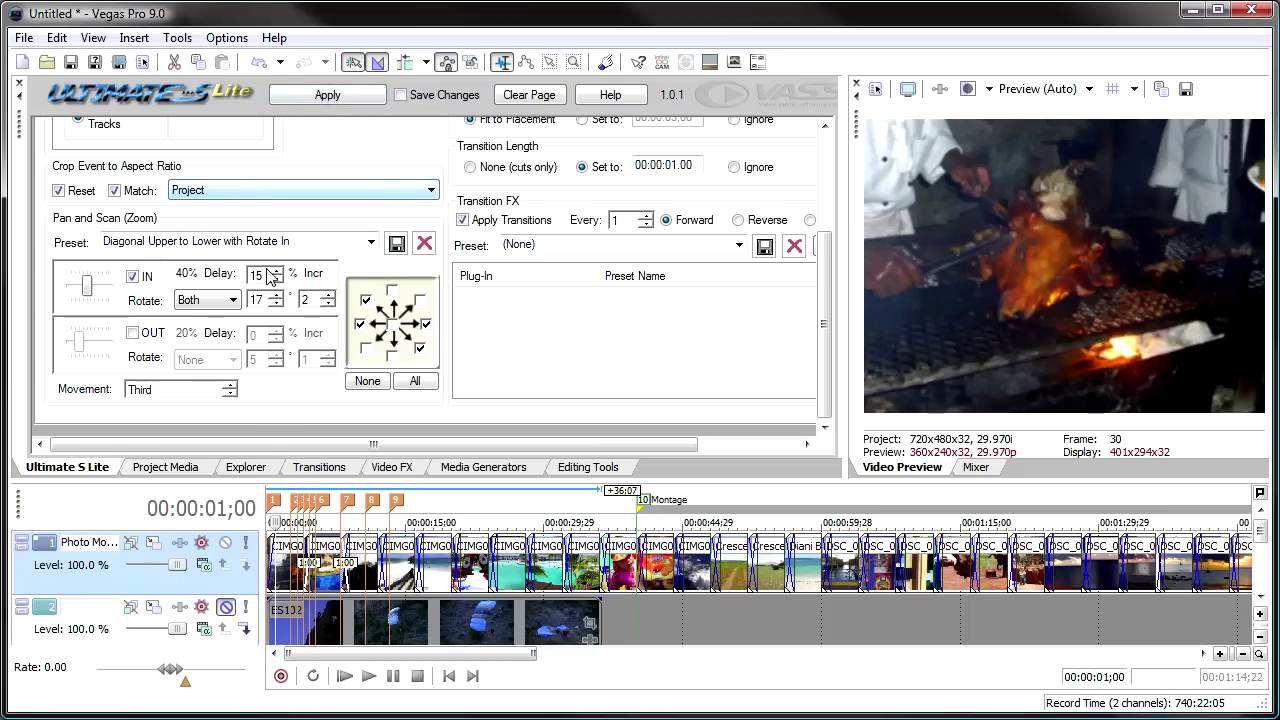
{"action": "key", "text": "space"}
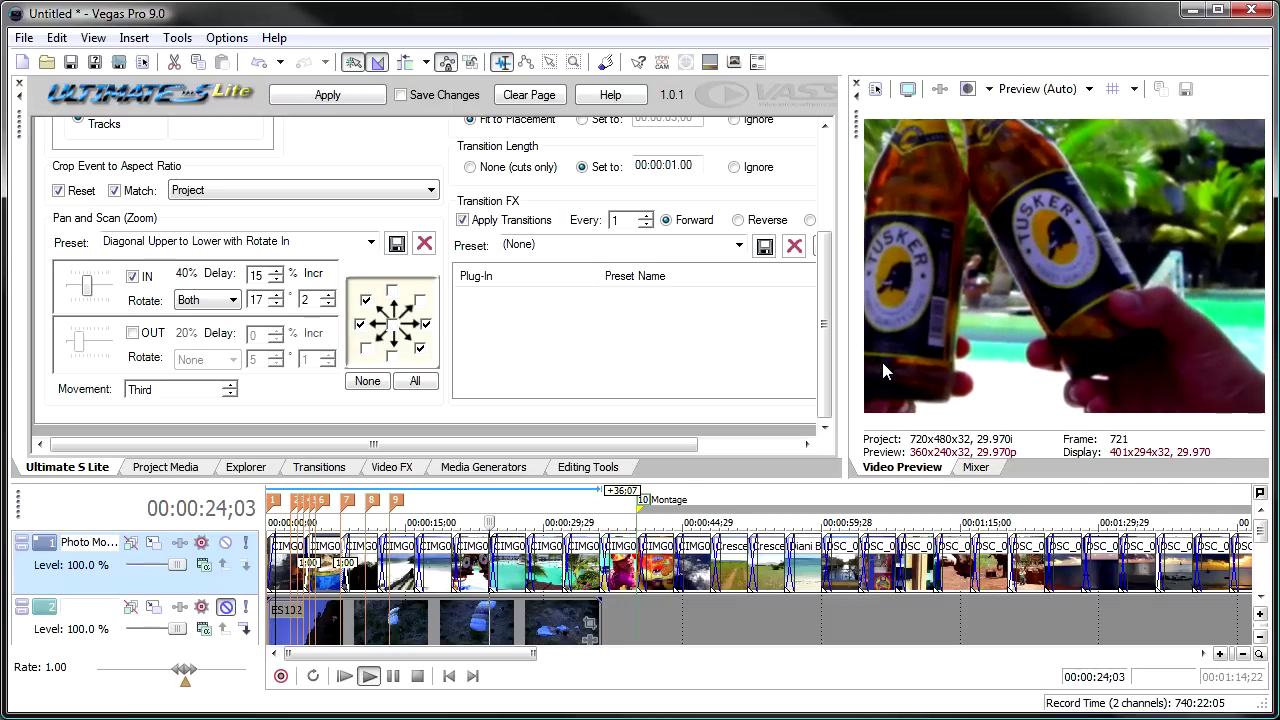
{"action": "key", "text": "space"}
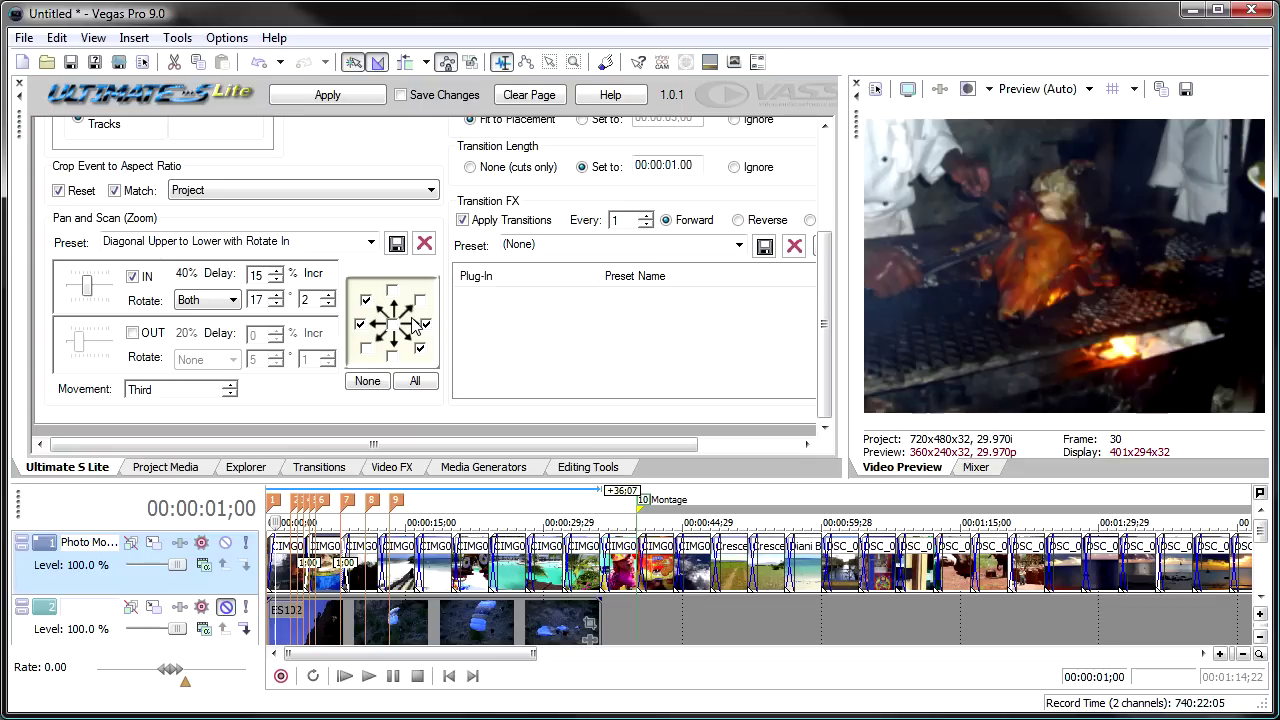
Enable all eight movement directions for the pan and scan zoom
{"action": "left_click", "coordinate": [391, 291]}
{"action": "left_click", "coordinate": [420, 300]}
{"action": "left_click", "coordinate": [392, 356]}
{"action": "left_click", "coordinate": [365, 348]}
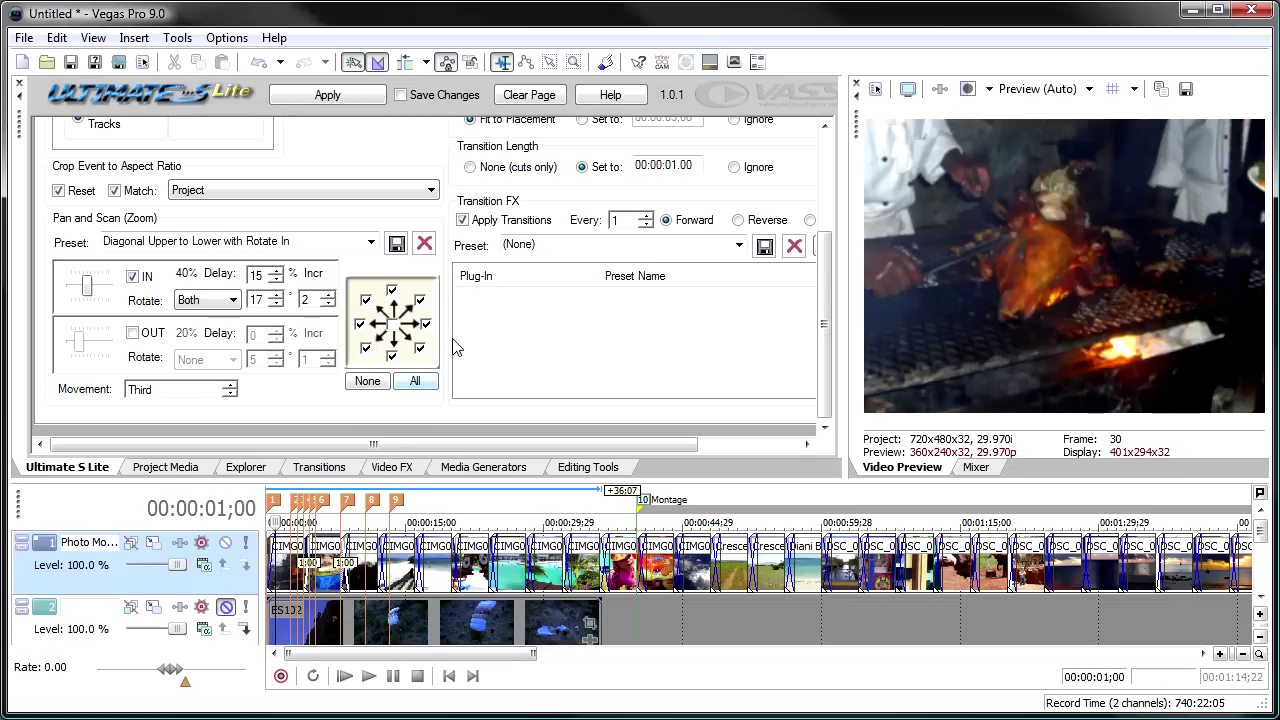
{"action": "left_click", "coordinate": [367, 381]}
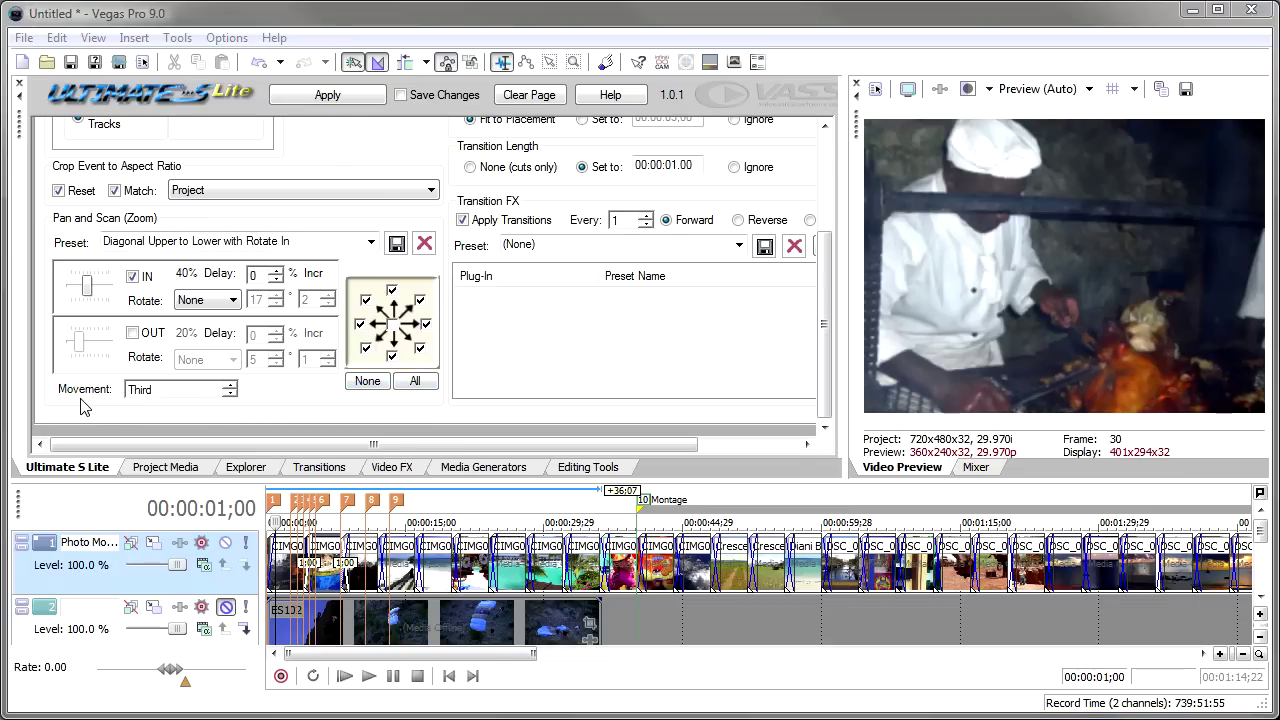
Set the pan and scan movement amount to Half
{"action": "left_click", "coordinate": [230, 394]}
{"action": "left_click", "coordinate": [229, 387]}
{"action": "left_click", "coordinate": [229, 387]}
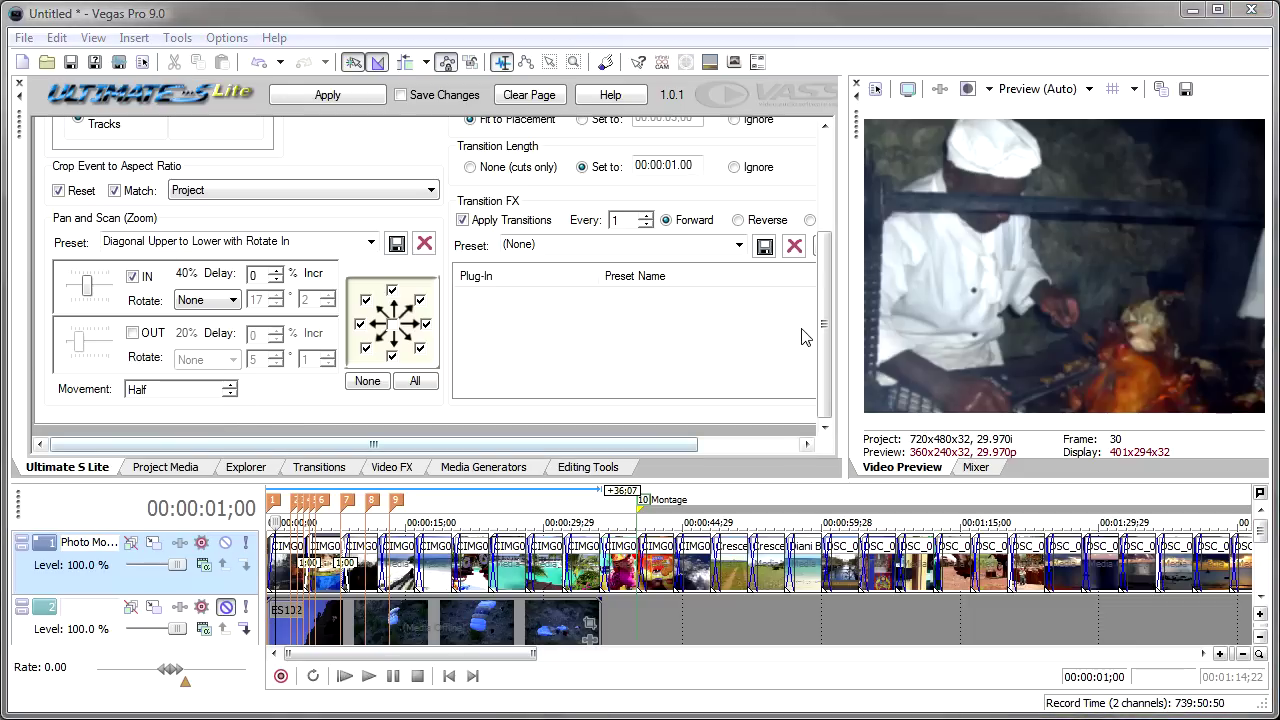
Start a new empty project, discarding the changes to the current one
{"action": "left_click_drag", "start_coordinate": [828, 311], "coordinate": [824, 215]}
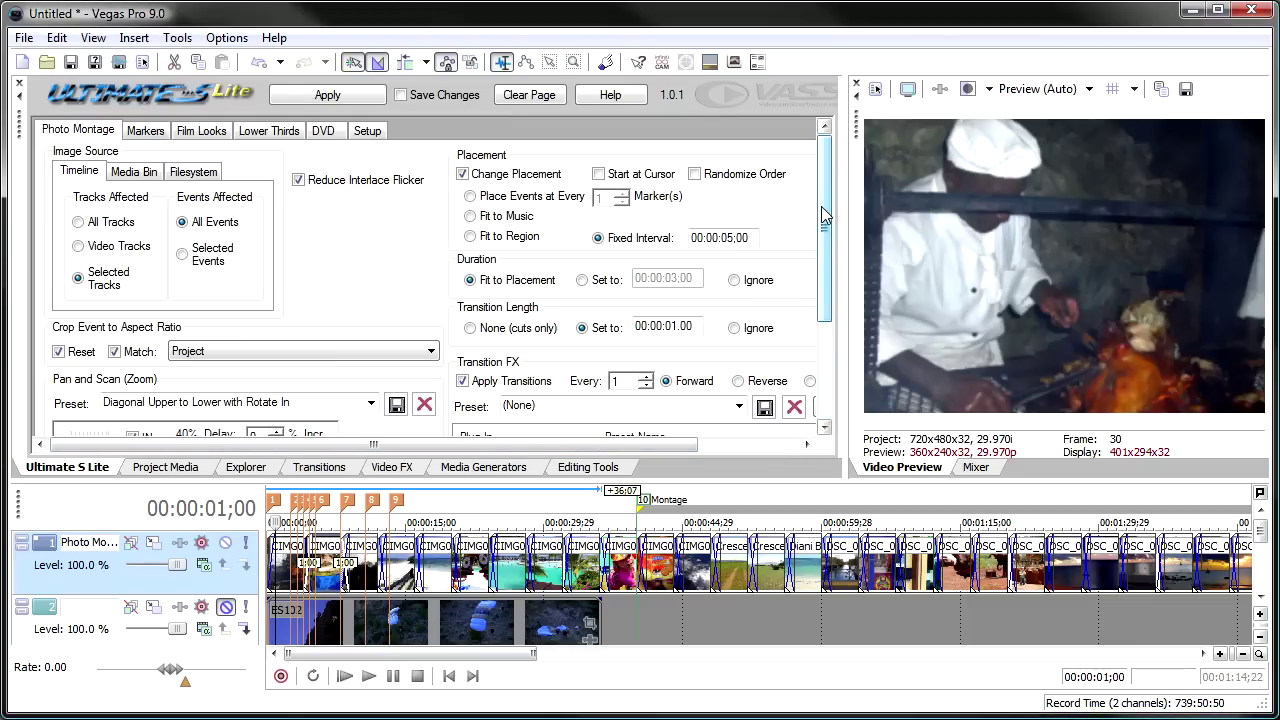
{"action": "left_click", "coordinate": [22, 63]}
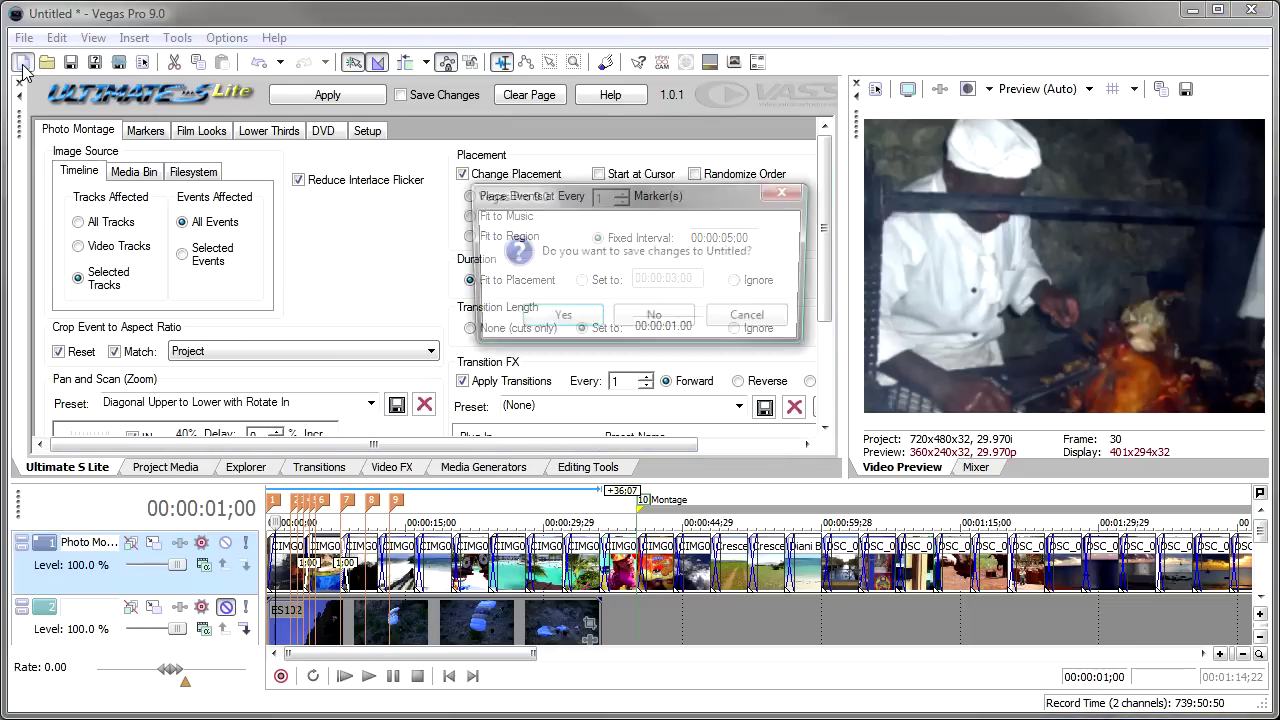
{"action": "left_click", "coordinate": [652, 316]}
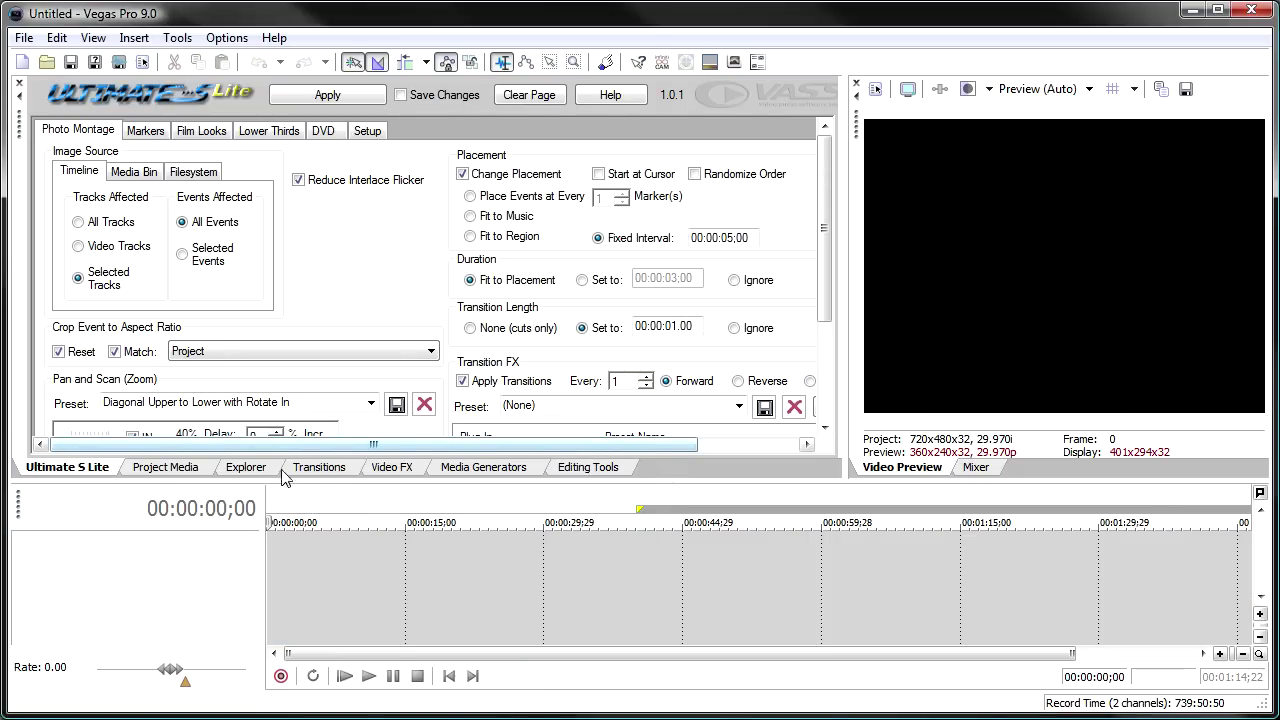
{"action": "left_click", "coordinate": [246, 469]}
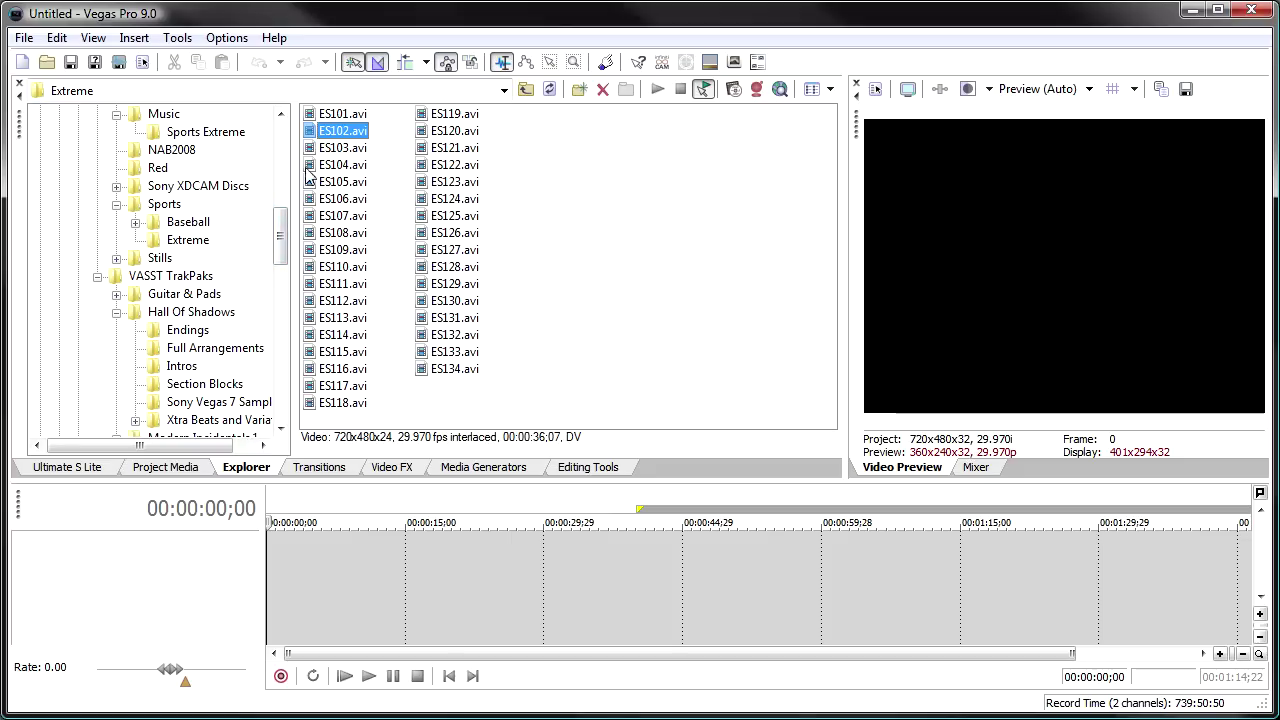
{"action": "mouse_move", "coordinate": [281, 240]}
{"action": "left_mouse_down"}
{"action": "mouse_move", "coordinate": [285, 212]}
{"action": "mouse_move", "coordinate": [285, 233]}
{"action": "left_mouse_up"}
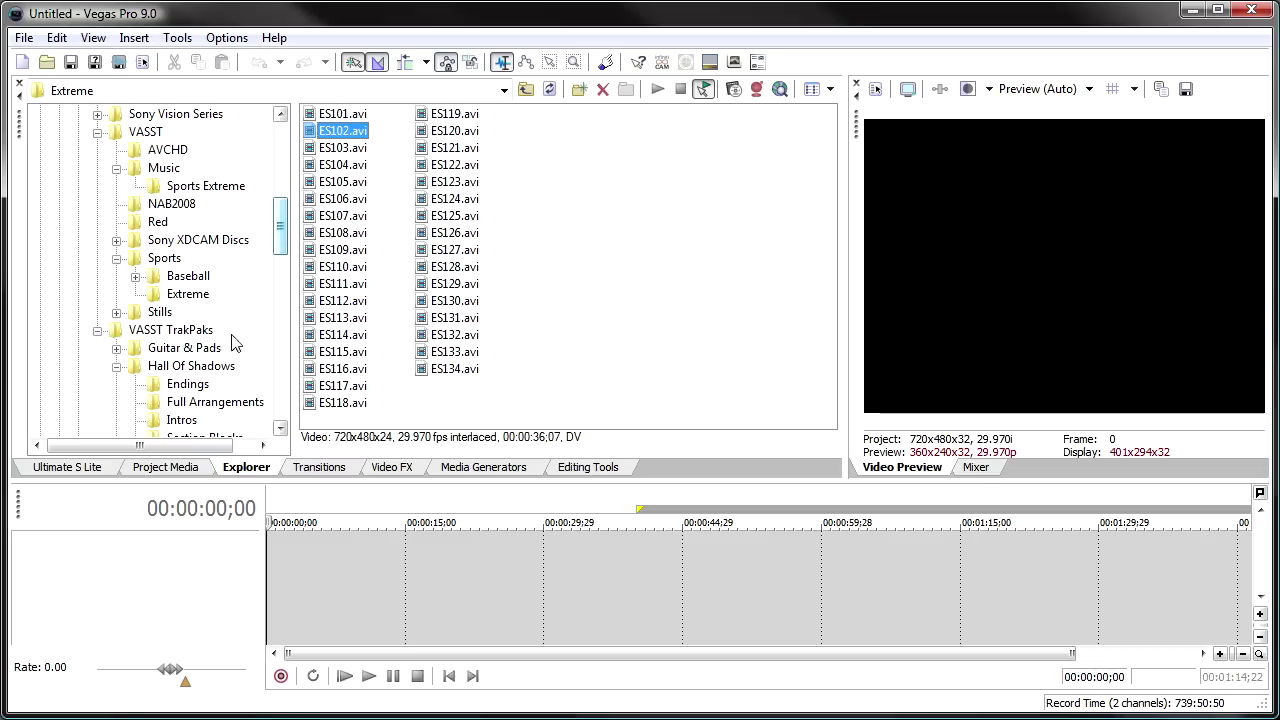
{"action": "left_click", "coordinate": [67, 467]}
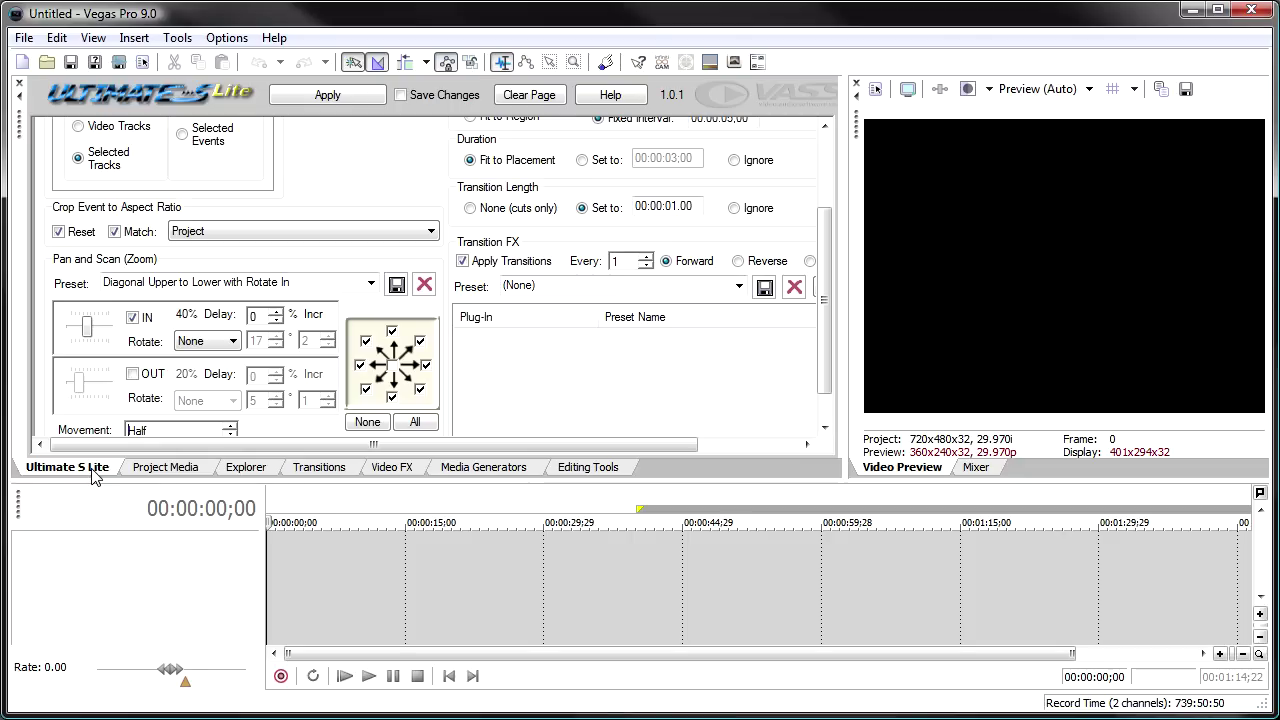
{"action": "left_click", "coordinate": [226, 40]}
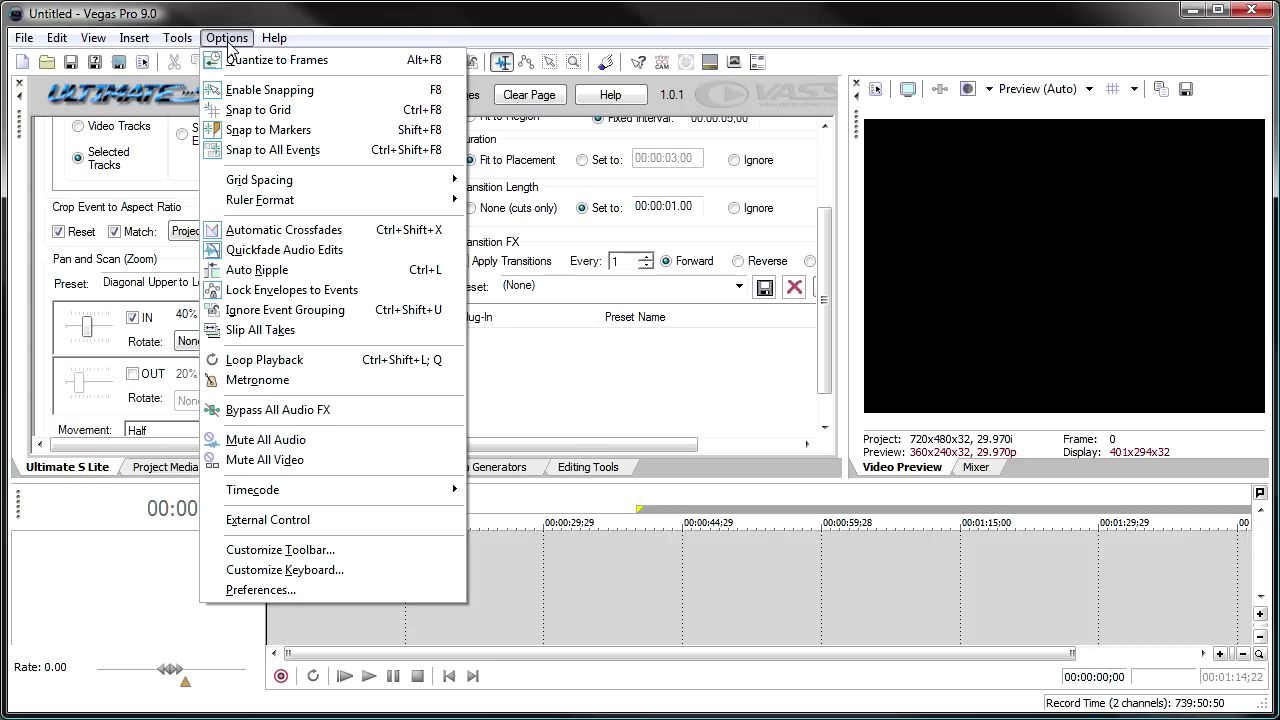
{"action": "left_click", "coordinate": [227, 40]}
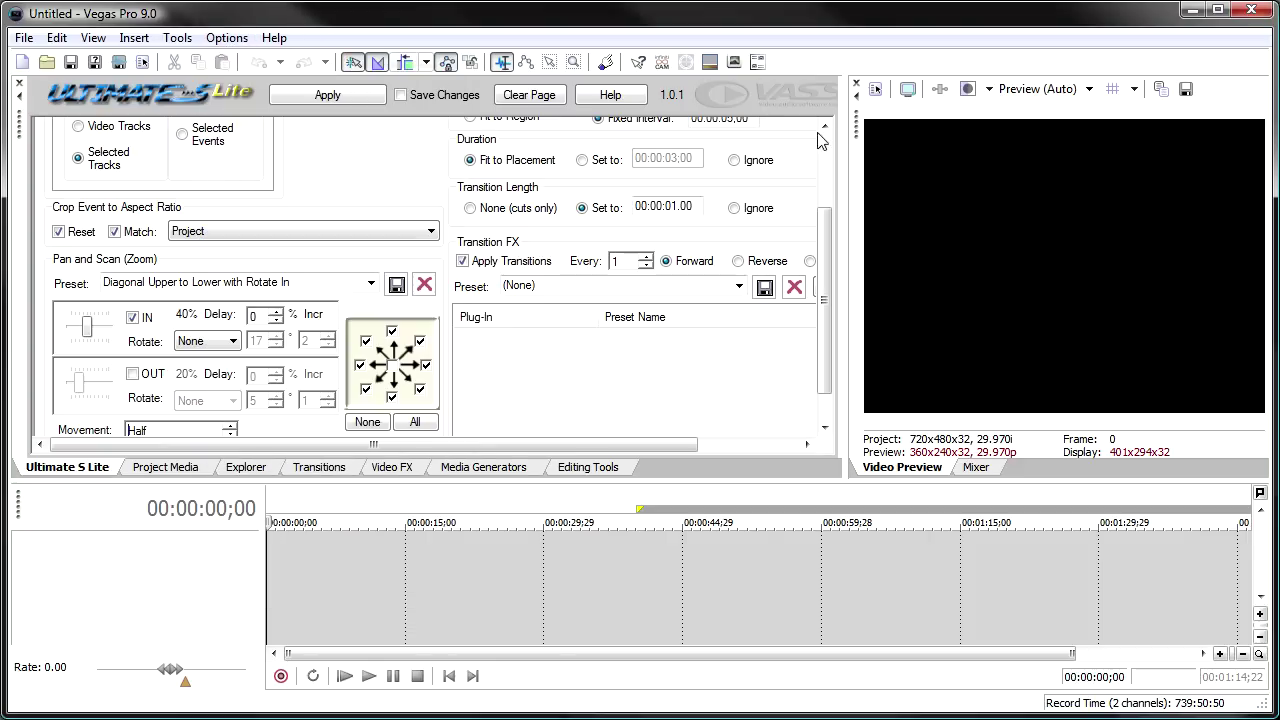
Look through the project properties' audio and ruler settings, including beats per minute, and close them unchanged
{"action": "left_click", "coordinate": [876, 92]}
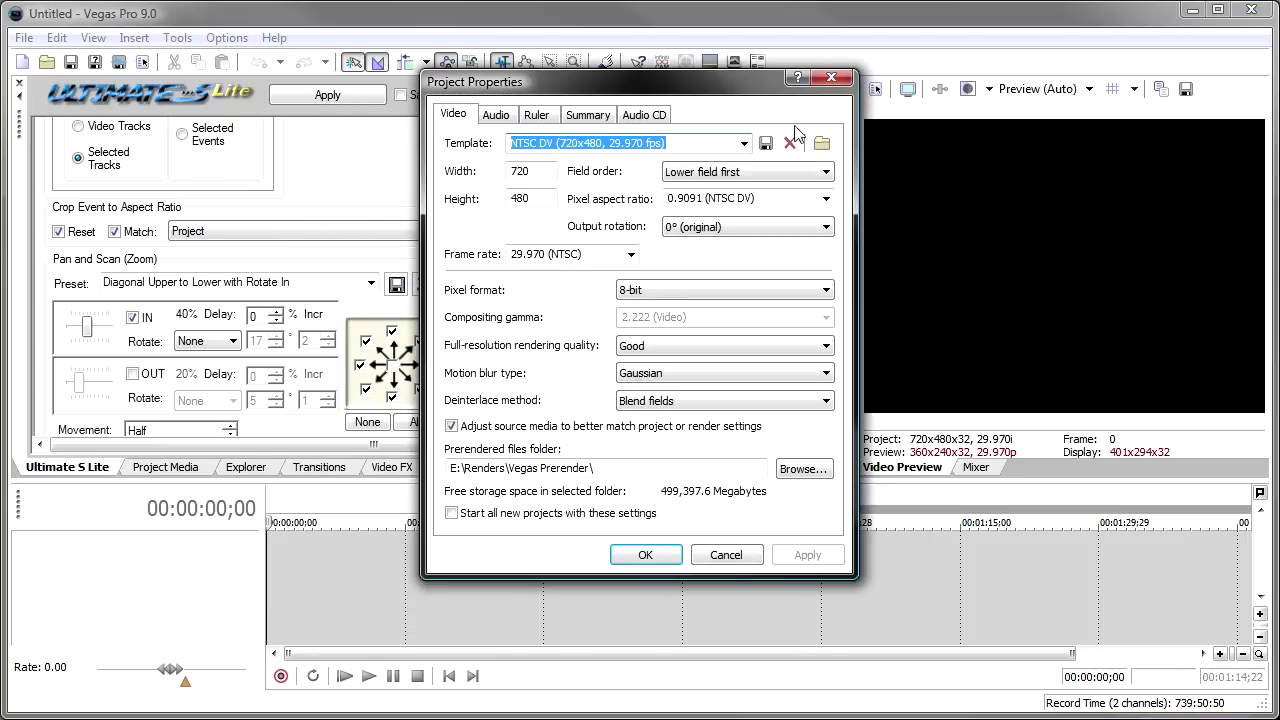
{"action": "left_click", "coordinate": [496, 115]}
{"action": "left_click", "coordinate": [537, 116]}
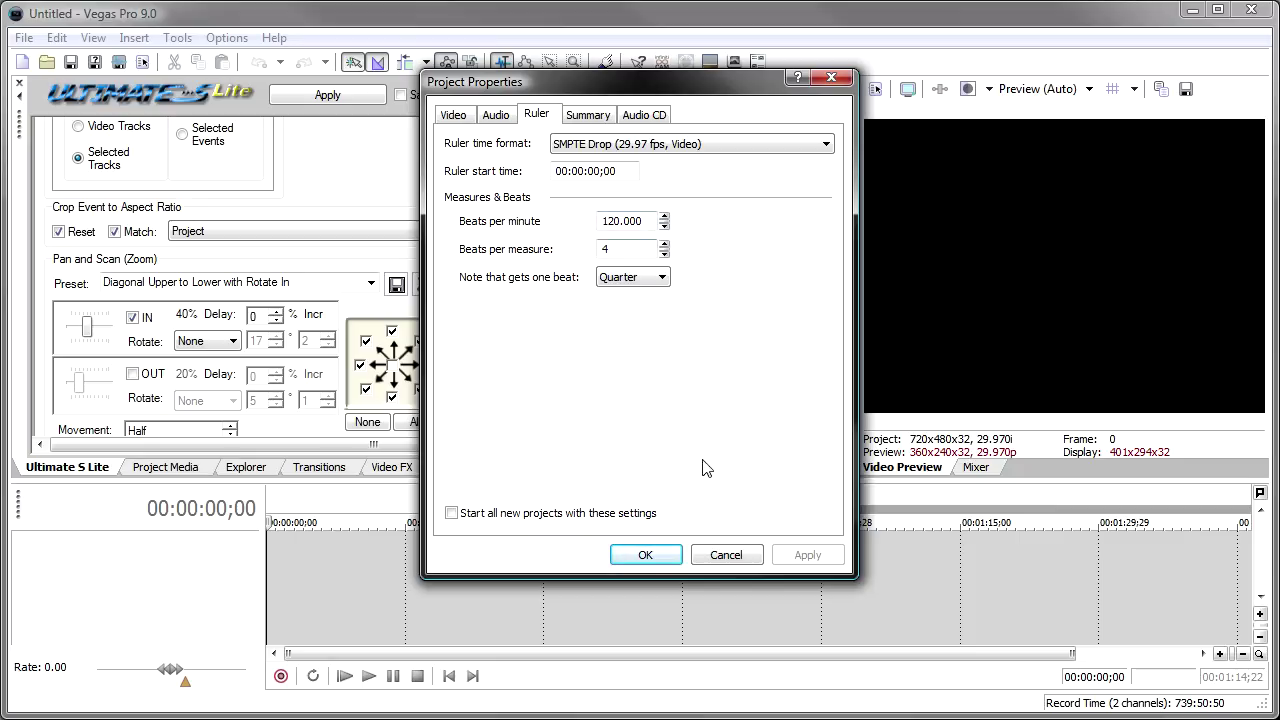
{"action": "left_click", "coordinate": [726, 555]}
Turn on "Import audio at project tempo" in the program's audio preferences
{"action": "left_click", "coordinate": [227, 38]}
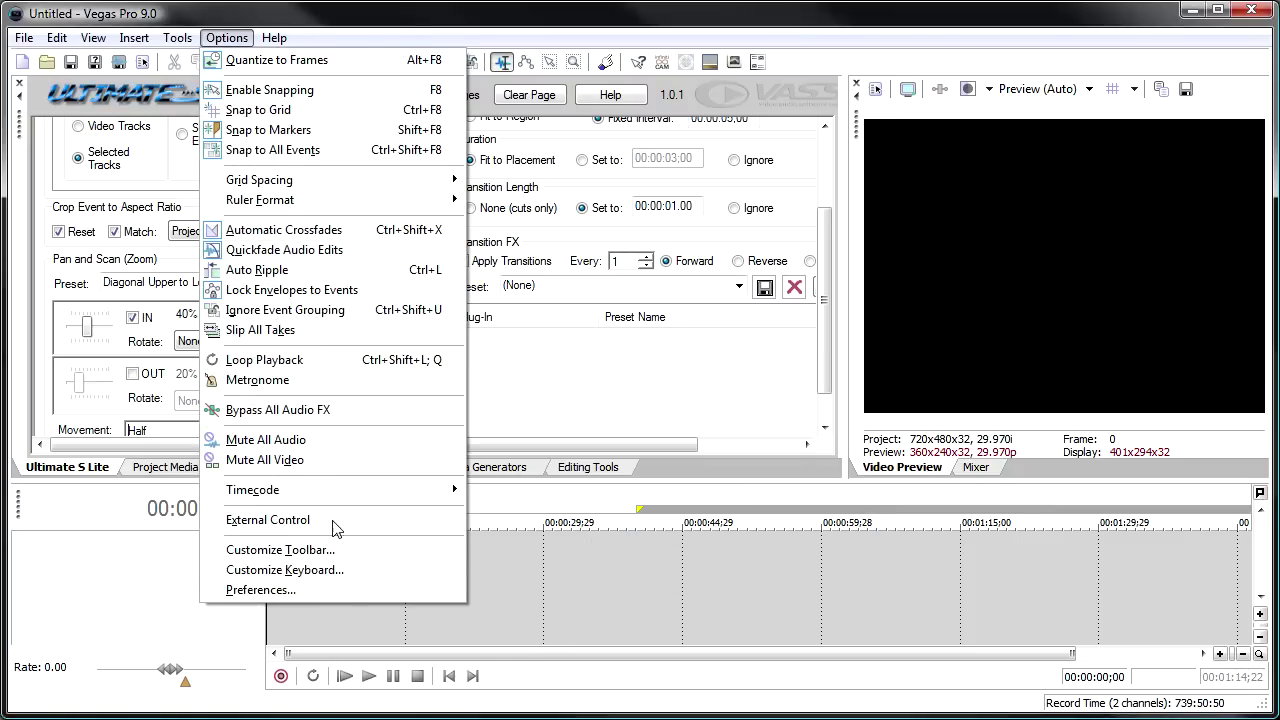
{"action": "left_click", "coordinate": [338, 588]}
{"action": "left_click", "coordinate": [634, 100]}
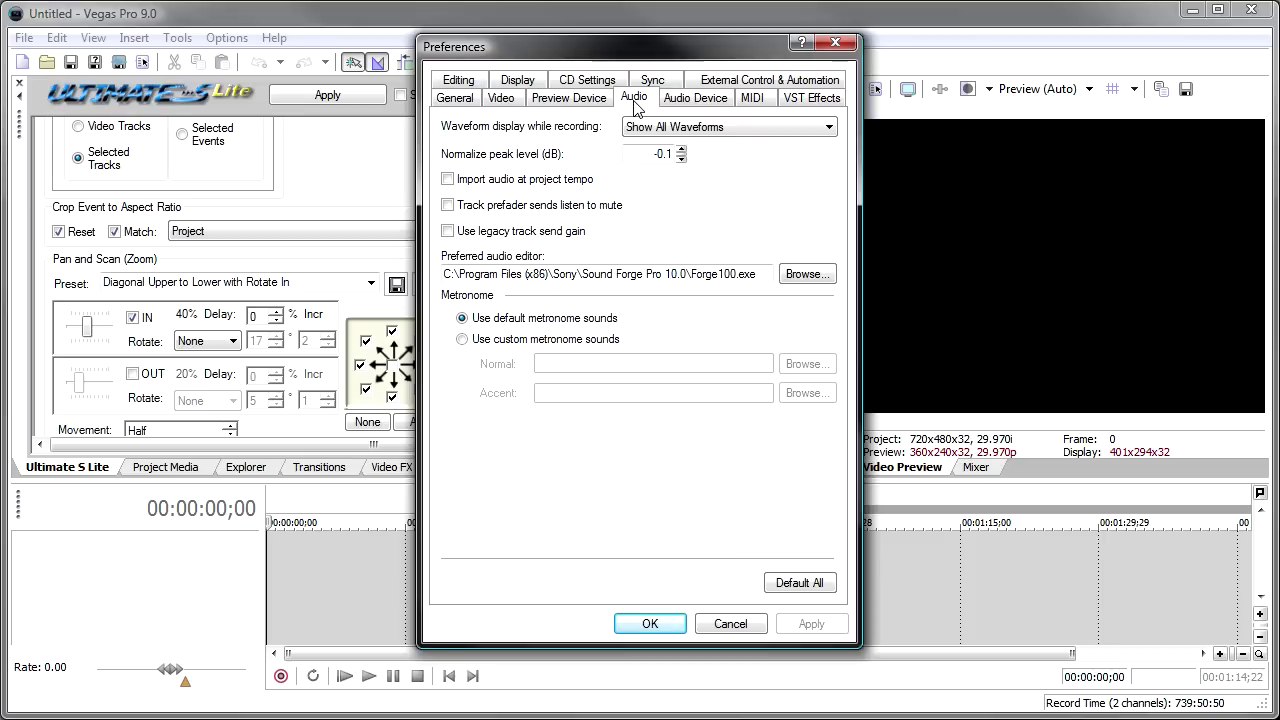
{"action": "left_click", "coordinate": [448, 182]}
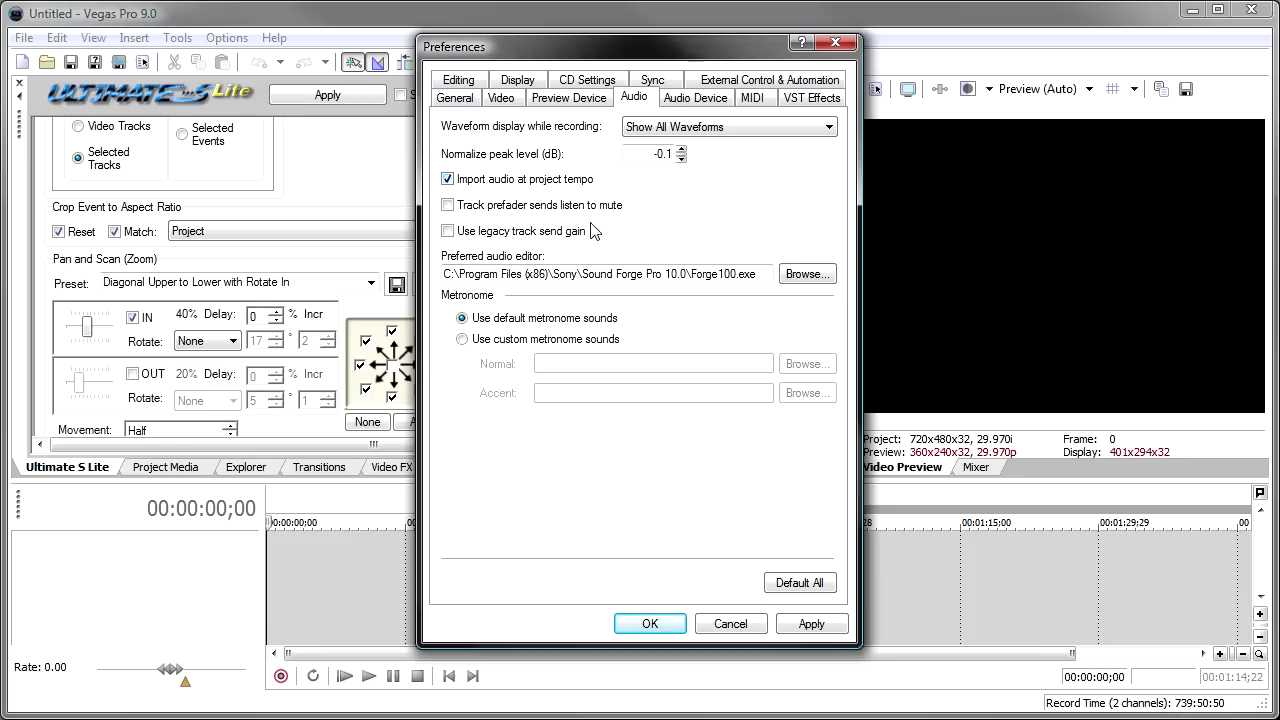
{"action": "left_click", "coordinate": [650, 623]}
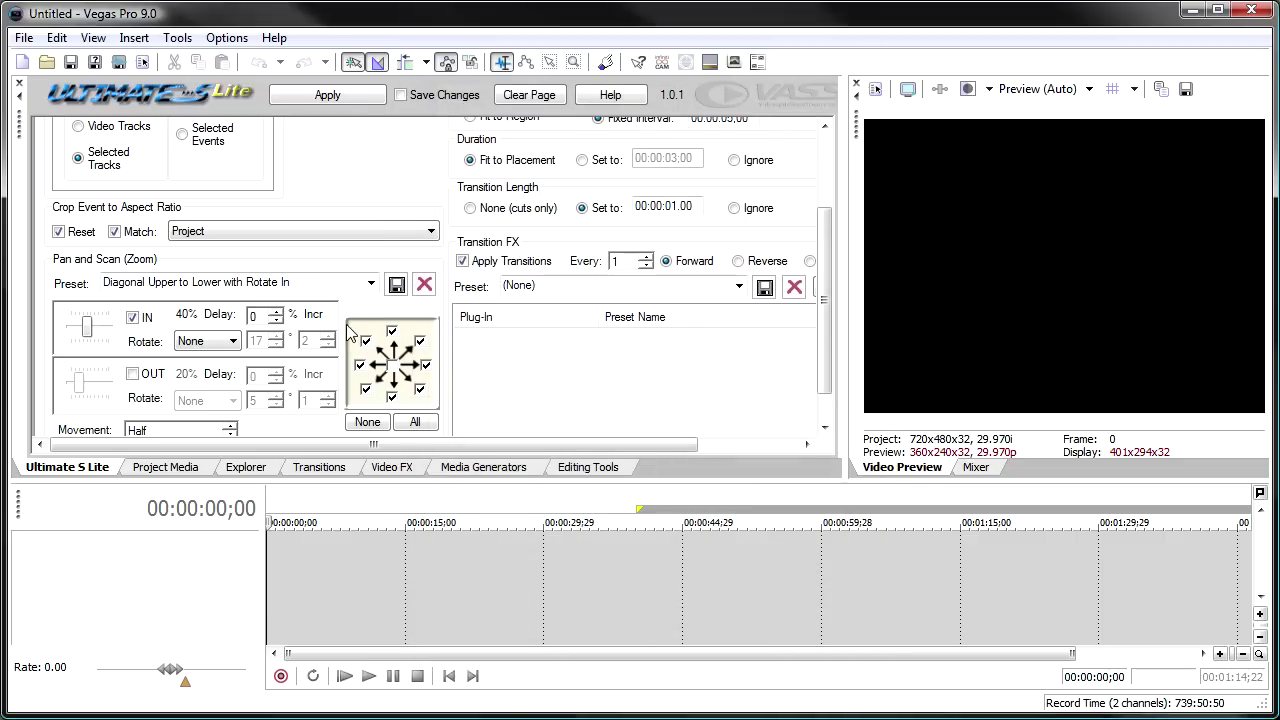
Add Big Push.mp3 from the Sports Extreme music folder to the start of the timeline and play part of it
{"action": "left_click", "coordinate": [249, 467]}
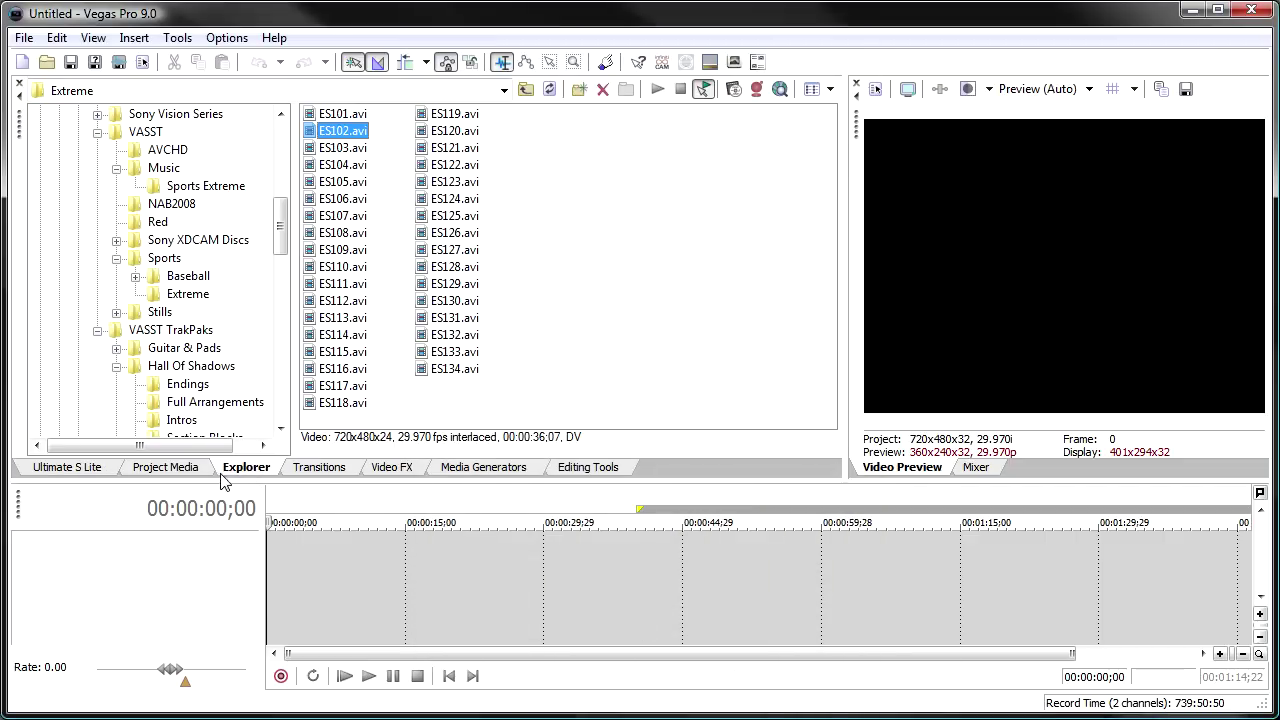
{"action": "mouse_move", "coordinate": [280, 222]}
{"action": "left_mouse_down"}
{"action": "mouse_move", "coordinate": [279, 180]}
{"action": "mouse_move", "coordinate": [287, 257]}
{"action": "mouse_move", "coordinate": [289, 224]}
{"action": "left_mouse_up"}
{"action": "left_click", "coordinate": [240, 189]}
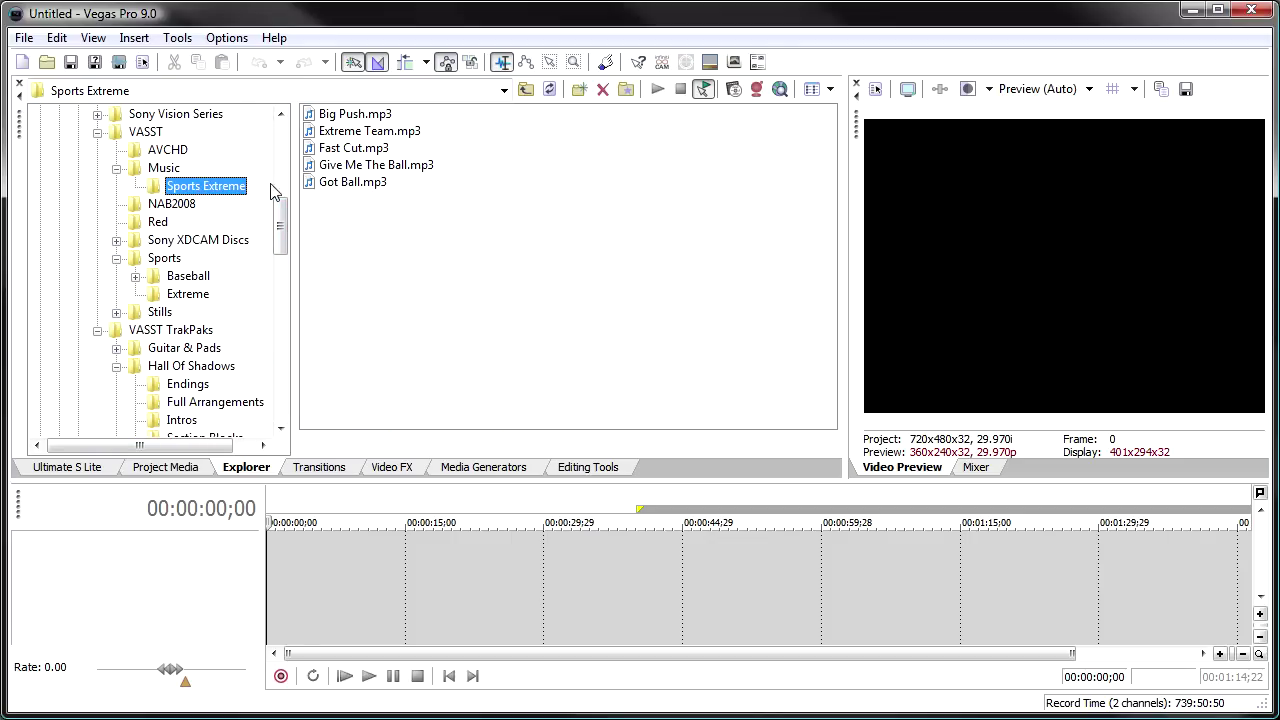
{"action": "left_click_drag", "start_coordinate": [343, 118], "coordinate": [280, 570]}
{"action": "left_click", "coordinate": [287, 565]}
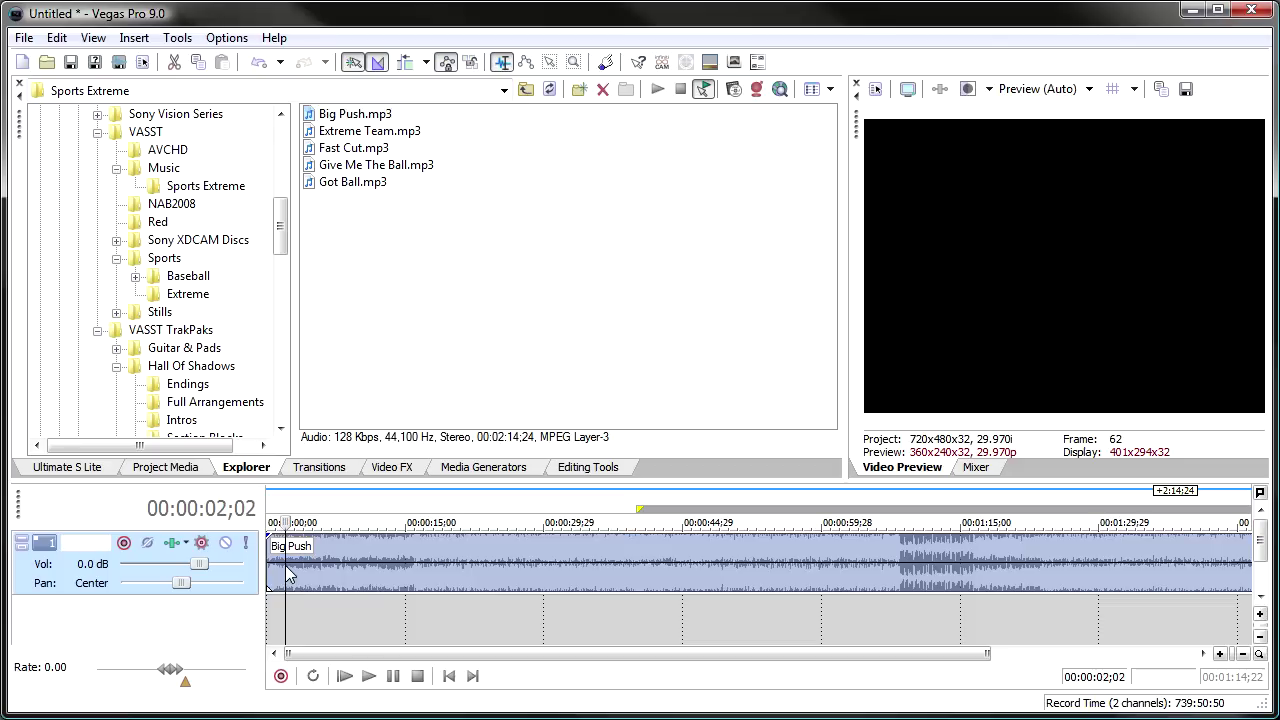
{"action": "key", "text": "space"}
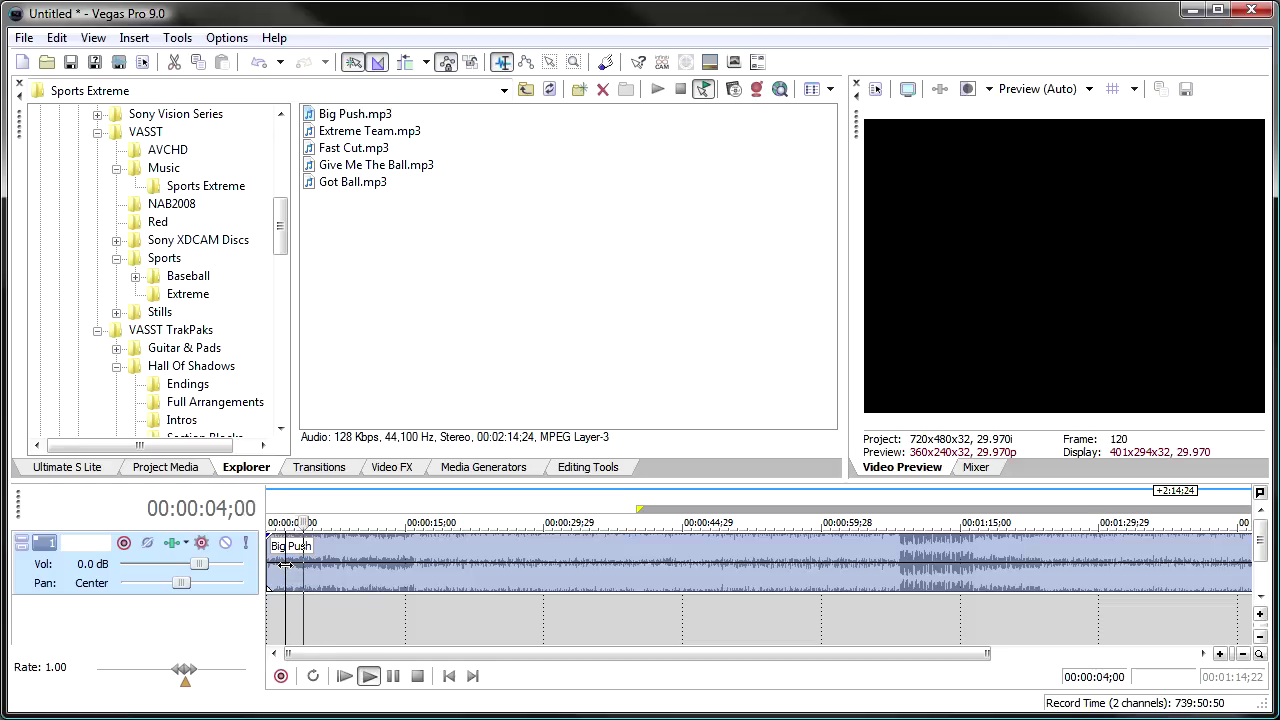
{"action": "key", "text": "space"}
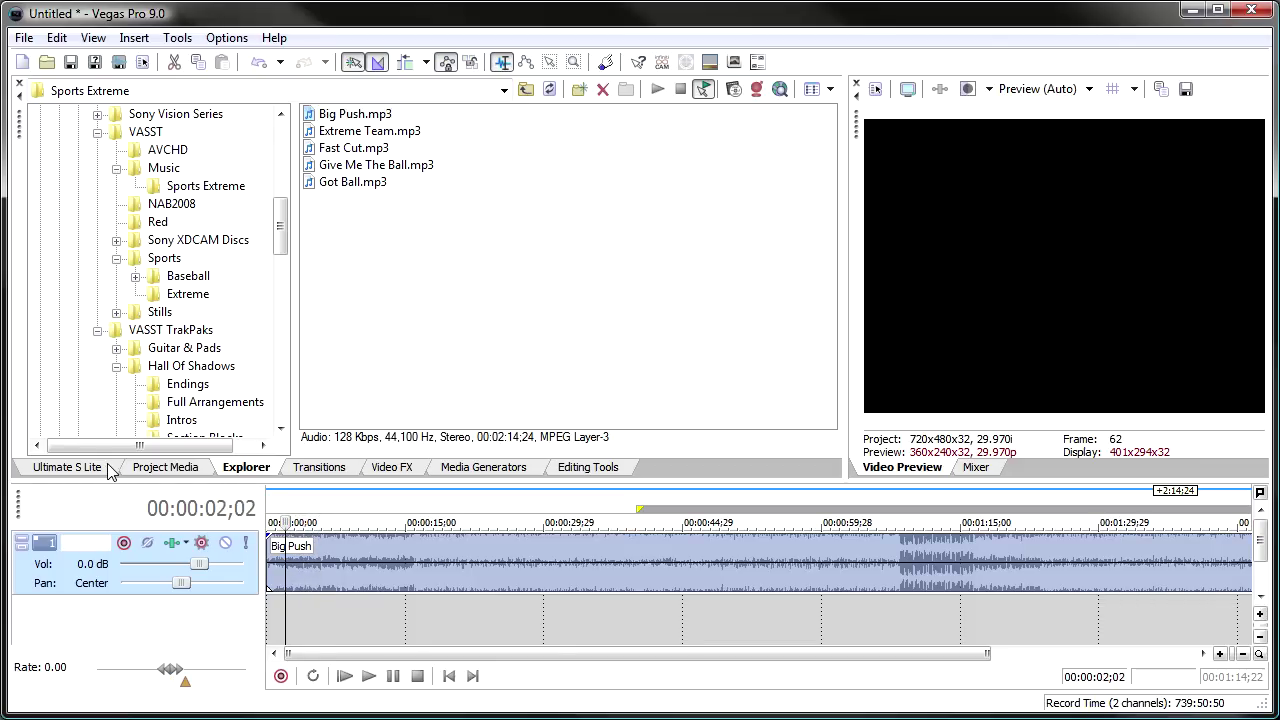
Clear the Ultimate S Lite marker options and create markers on every 4 beats across the entire project
{"action": "left_click", "coordinate": [68, 467]}
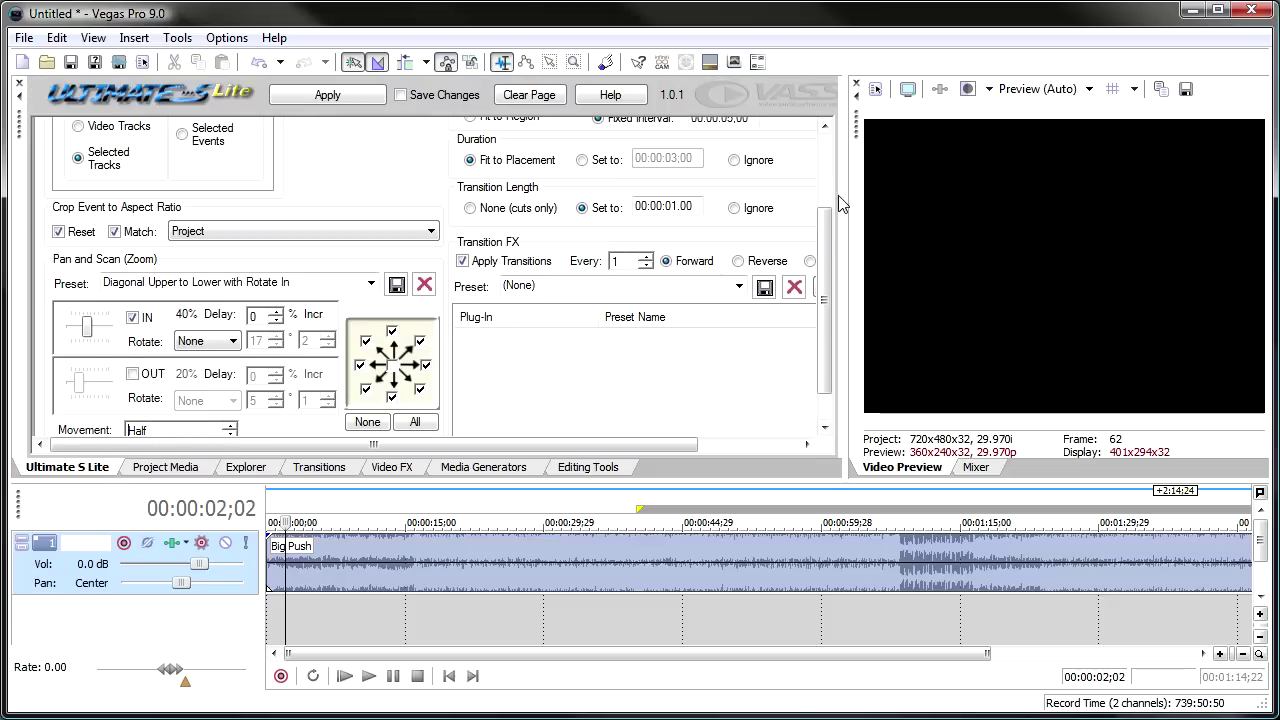
{"action": "left_click_drag", "start_coordinate": [826, 235], "coordinate": [826, 160]}
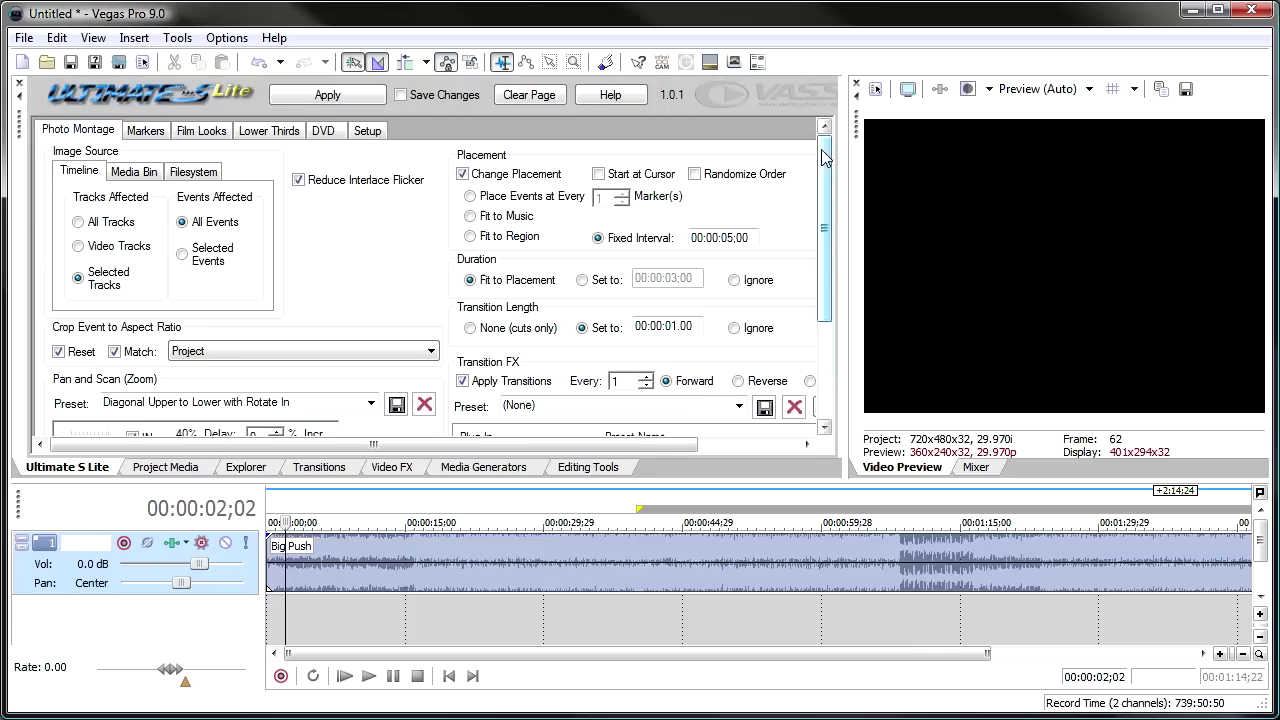
{"action": "left_click", "coordinate": [153, 131]}
{"action": "left_click_drag", "start_coordinate": [828, 180], "coordinate": [828, 276]}
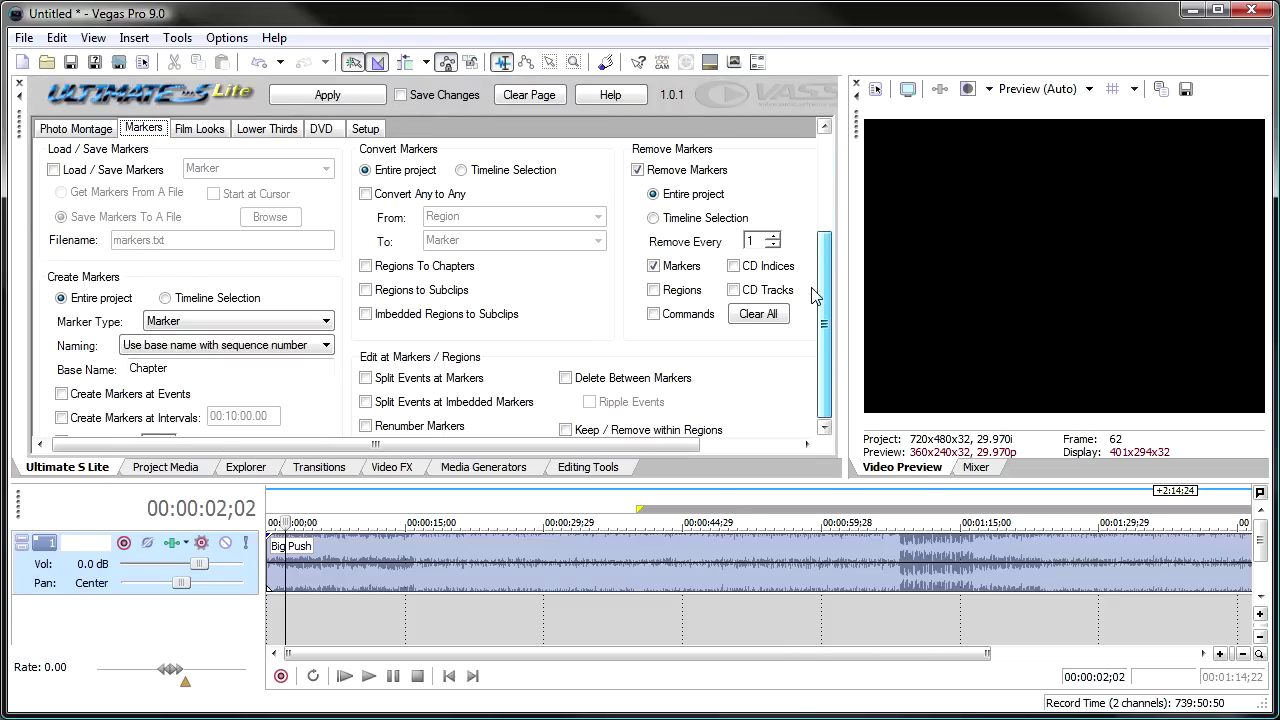
{"action": "left_click", "coordinate": [540, 100]}
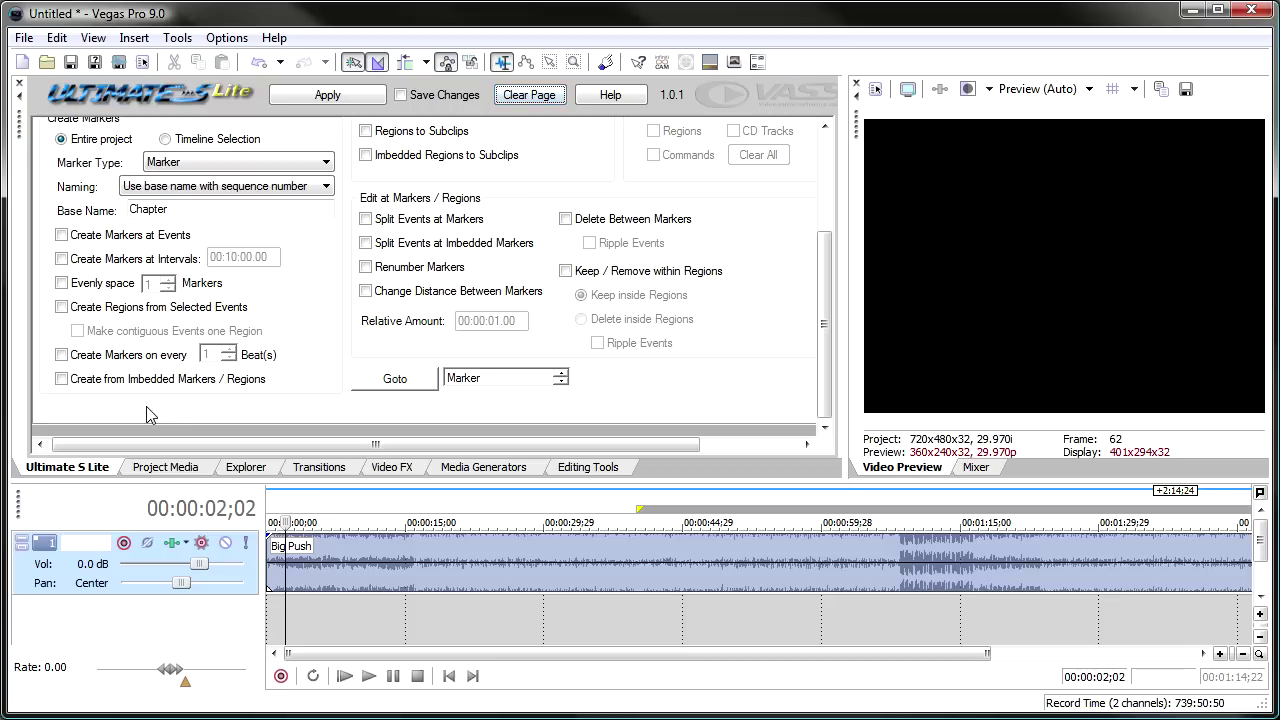
{"action": "left_click", "coordinate": [73, 357]}
{"action": "left_click", "coordinate": [229, 350]}
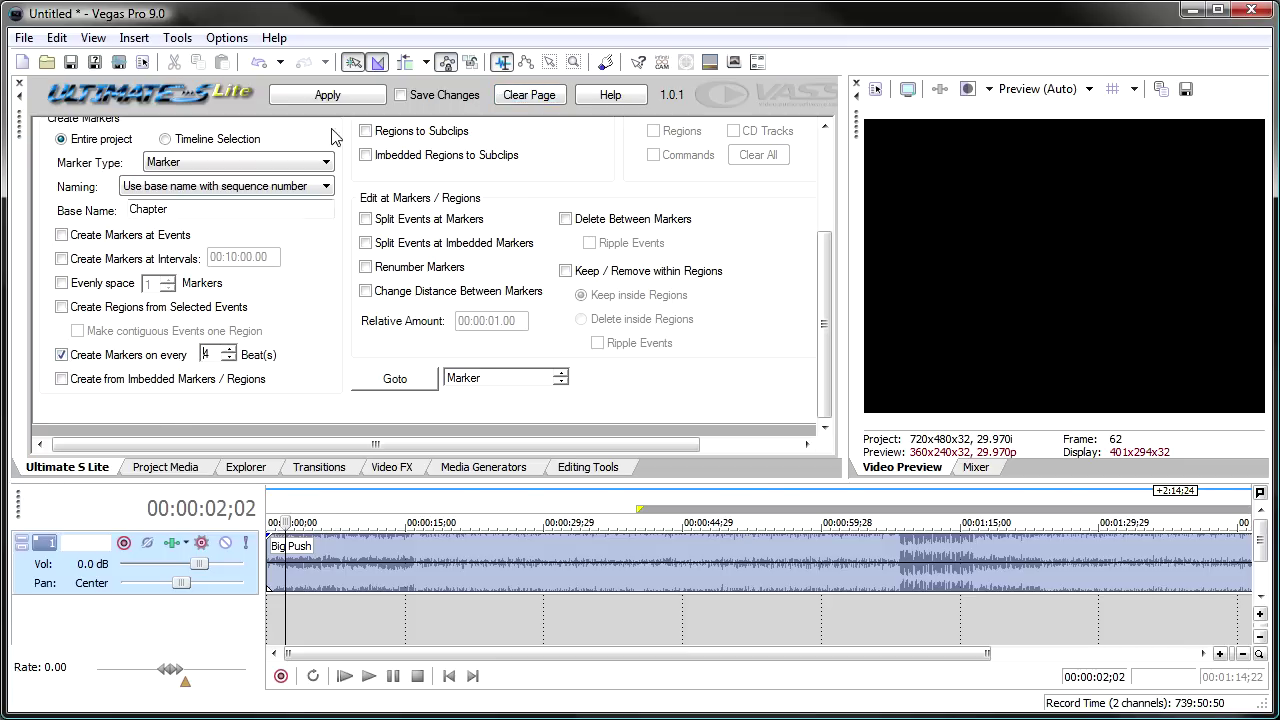
{"action": "left_click", "coordinate": [327, 96]}
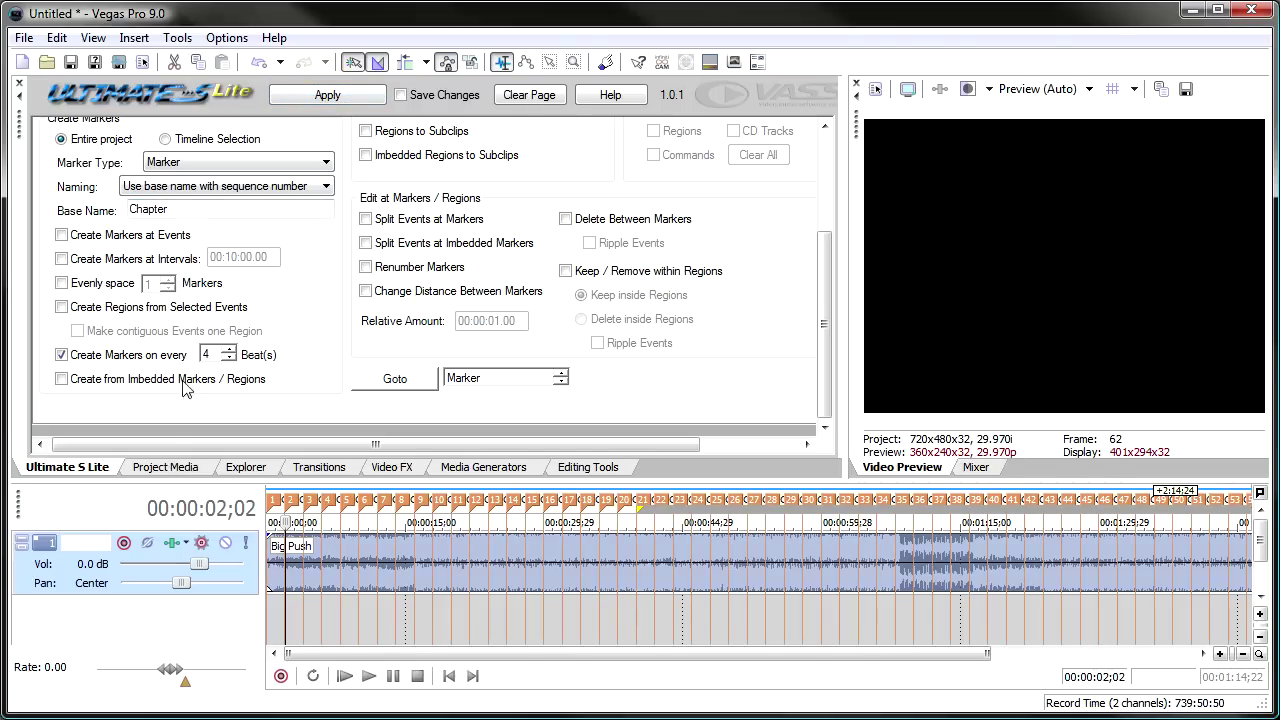
Open the photo montage's filesystem image list for editing, browse its photos, and move CIMG0503.JPG up two places
{"action": "left_click_drag", "start_coordinate": [826, 265], "coordinate": [826, 145]}
{"action": "left_click", "coordinate": [76, 130]}
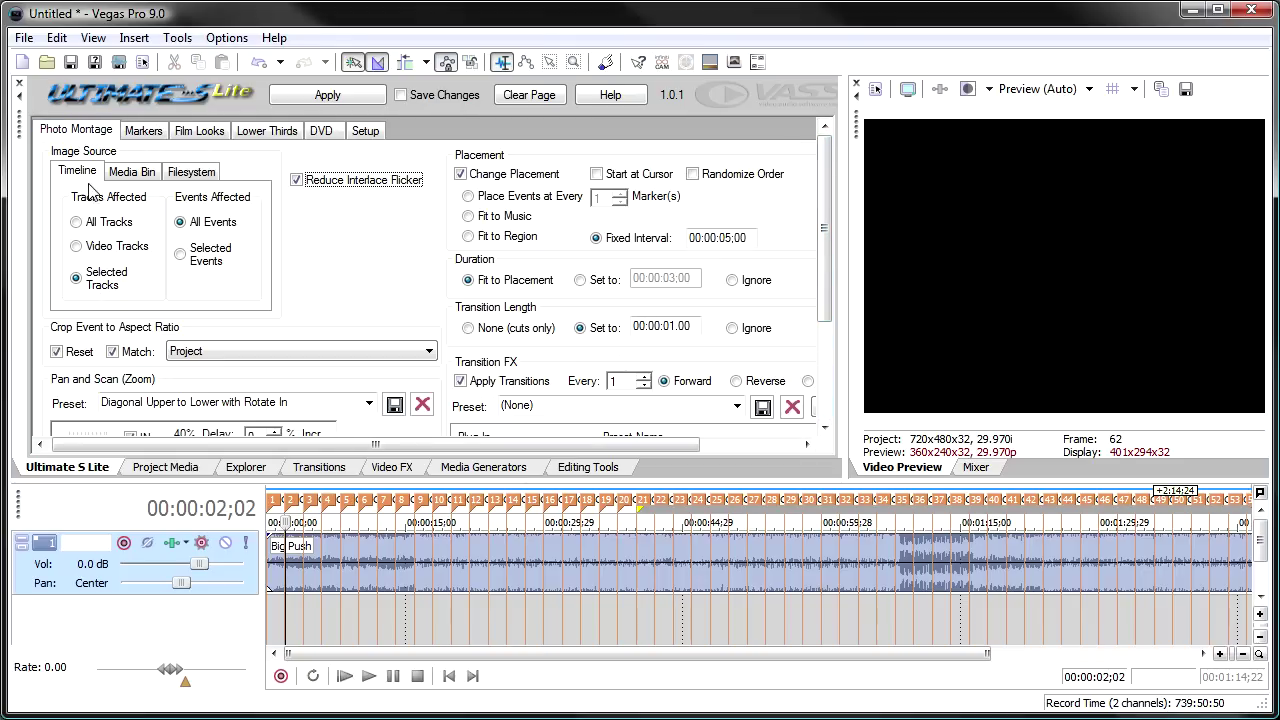
{"action": "left_click", "coordinate": [190, 172]}
{"action": "left_click", "coordinate": [176, 226]}
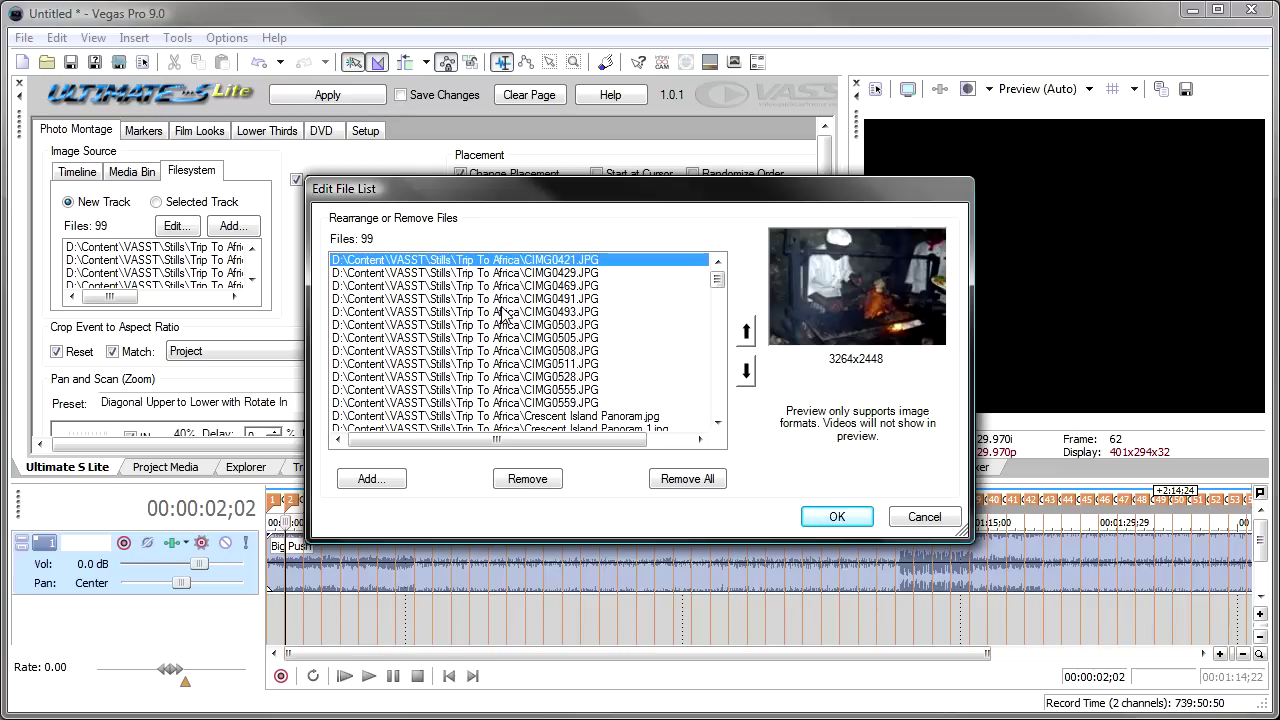
{"action": "key", "text": "Down"}
{"action": "key", "text": "Down"}
{"action": "key", "text": "Down"}
{"action": "key", "text": "Down"}
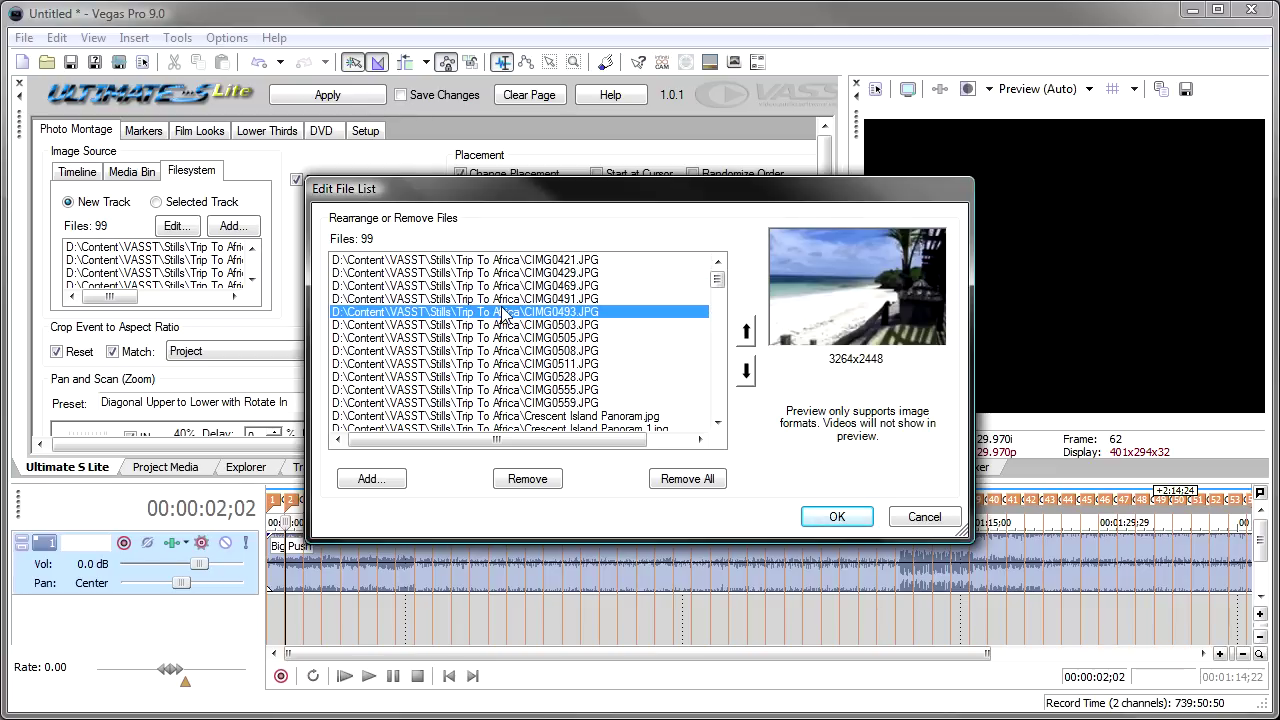
{"action": "key", "text": "Down"}
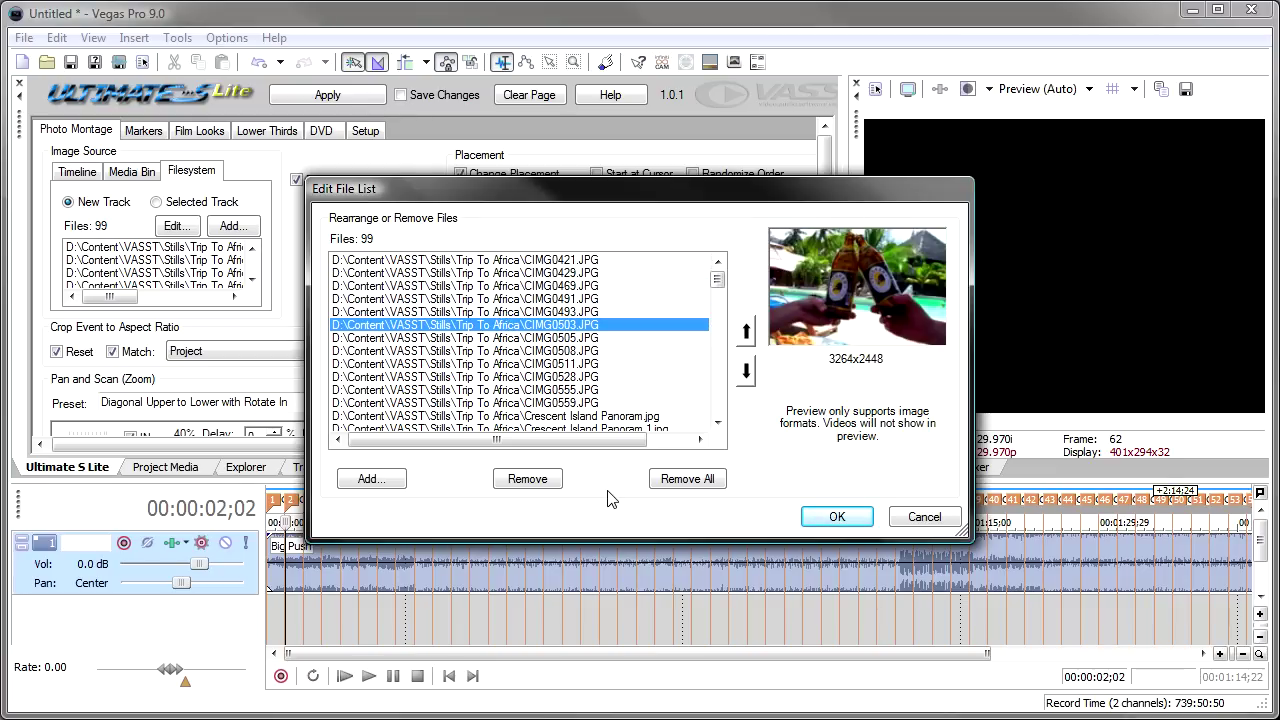
{"action": "left_click", "coordinate": [746, 334]}
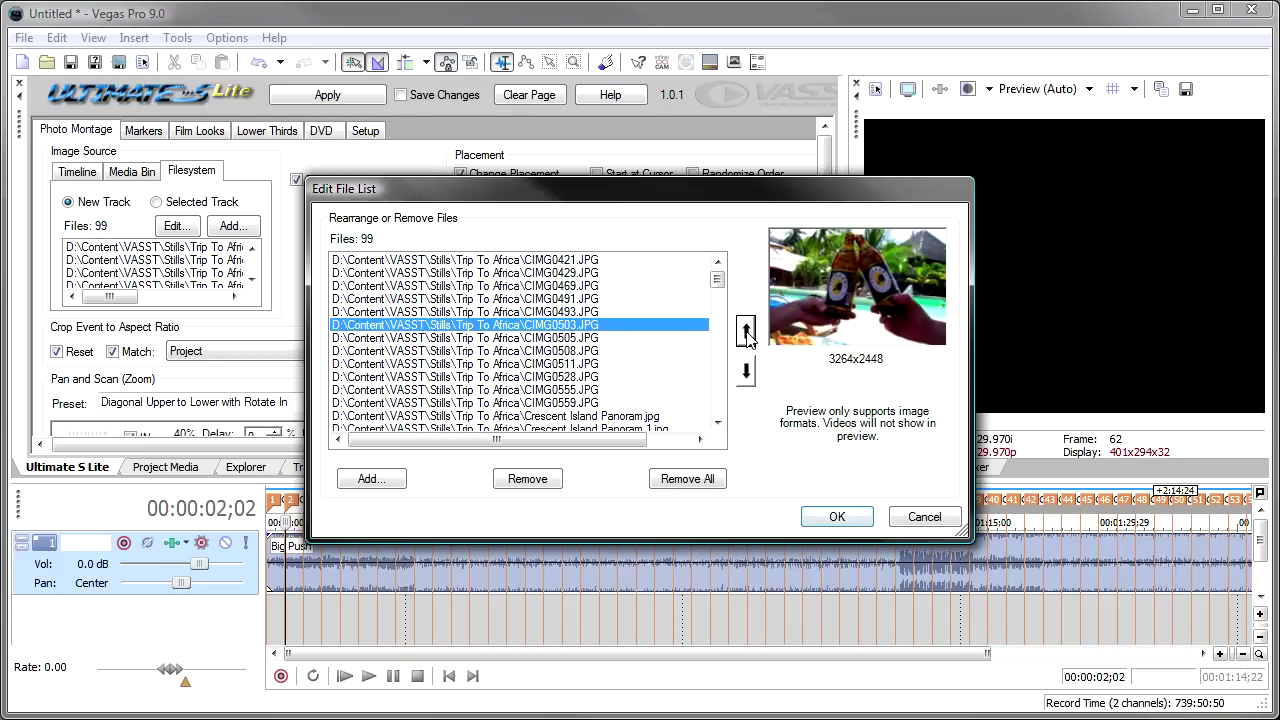
{"action": "left_click", "coordinate": [746, 334]}
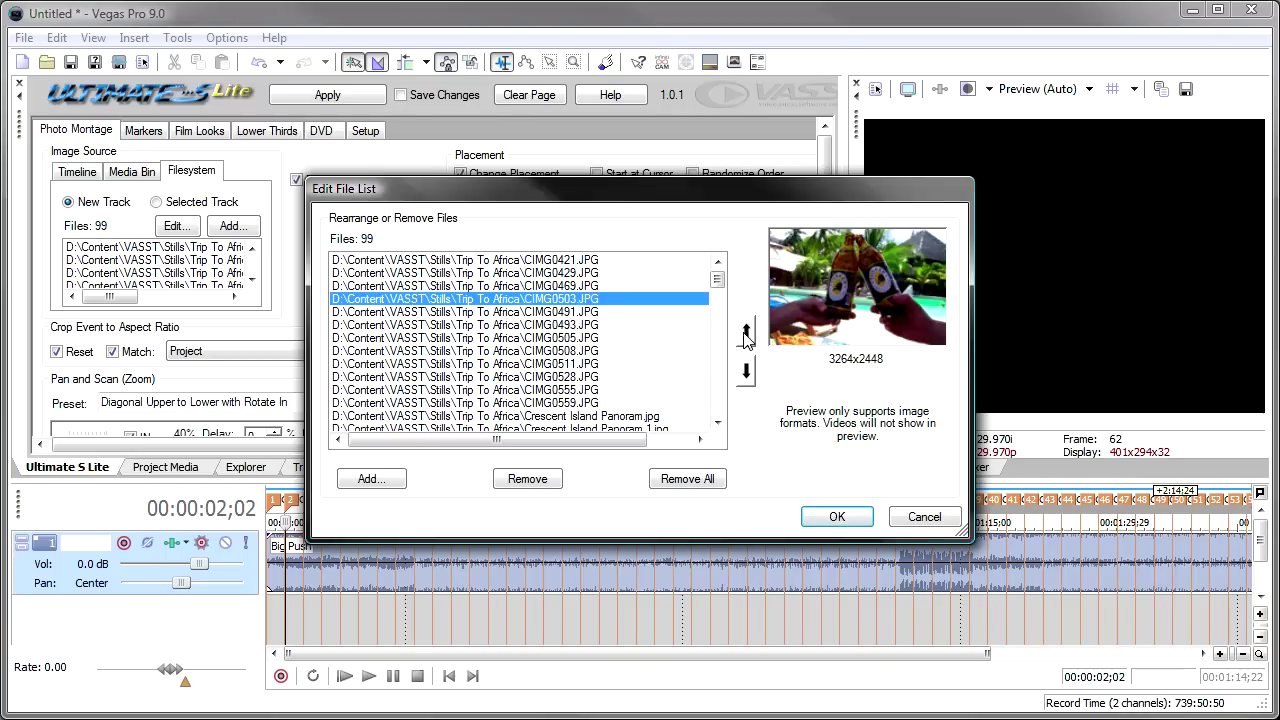
Remove all photos from the montage's file list and add every video clip from the Sports Extreme folder except ES101.avi
{"action": "left_click", "coordinate": [693, 479]}
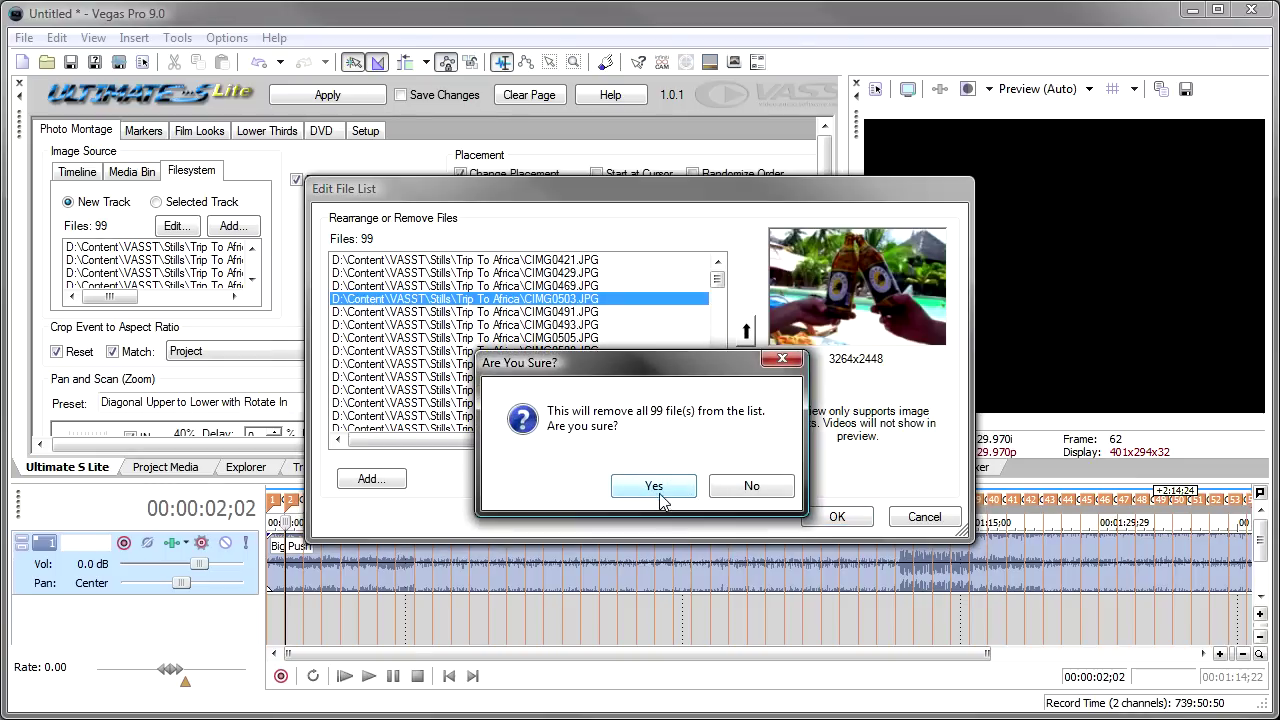
{"action": "left_click", "coordinate": [659, 495]}
{"action": "left_click", "coordinate": [370, 479]}
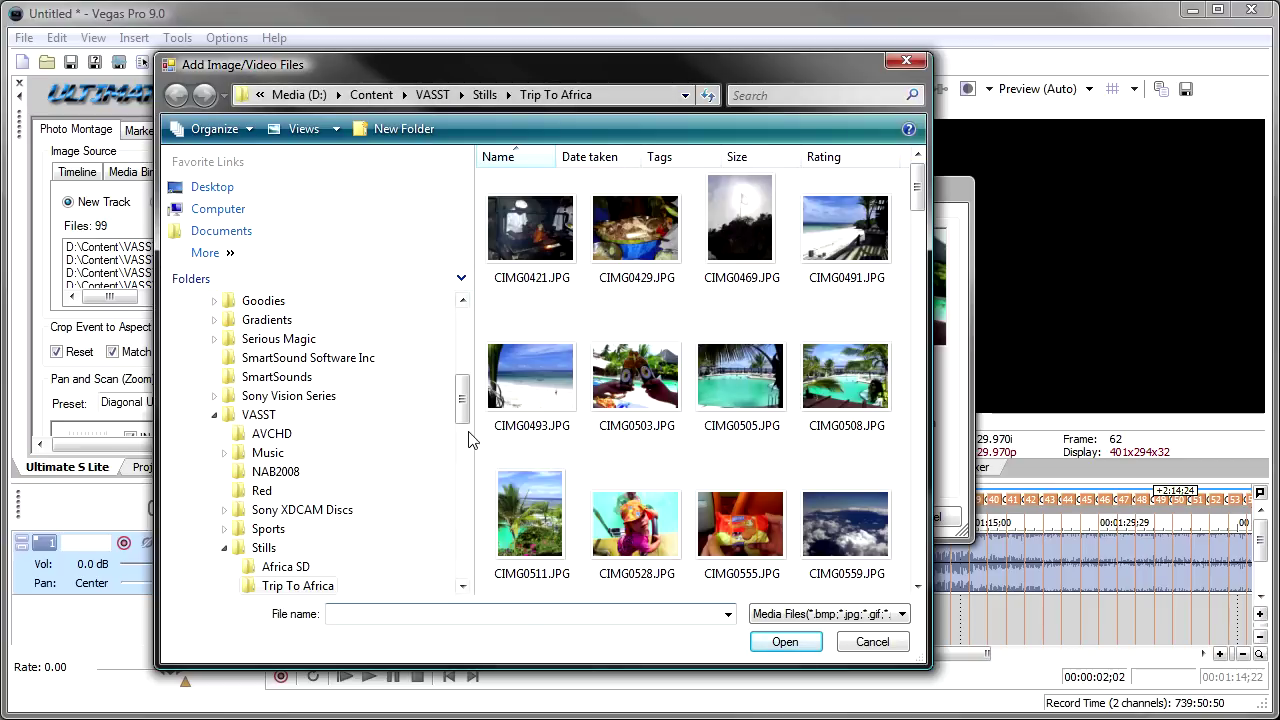
{"action": "left_click", "coordinate": [224, 529]}
{"action": "left_click", "coordinate": [283, 566]}
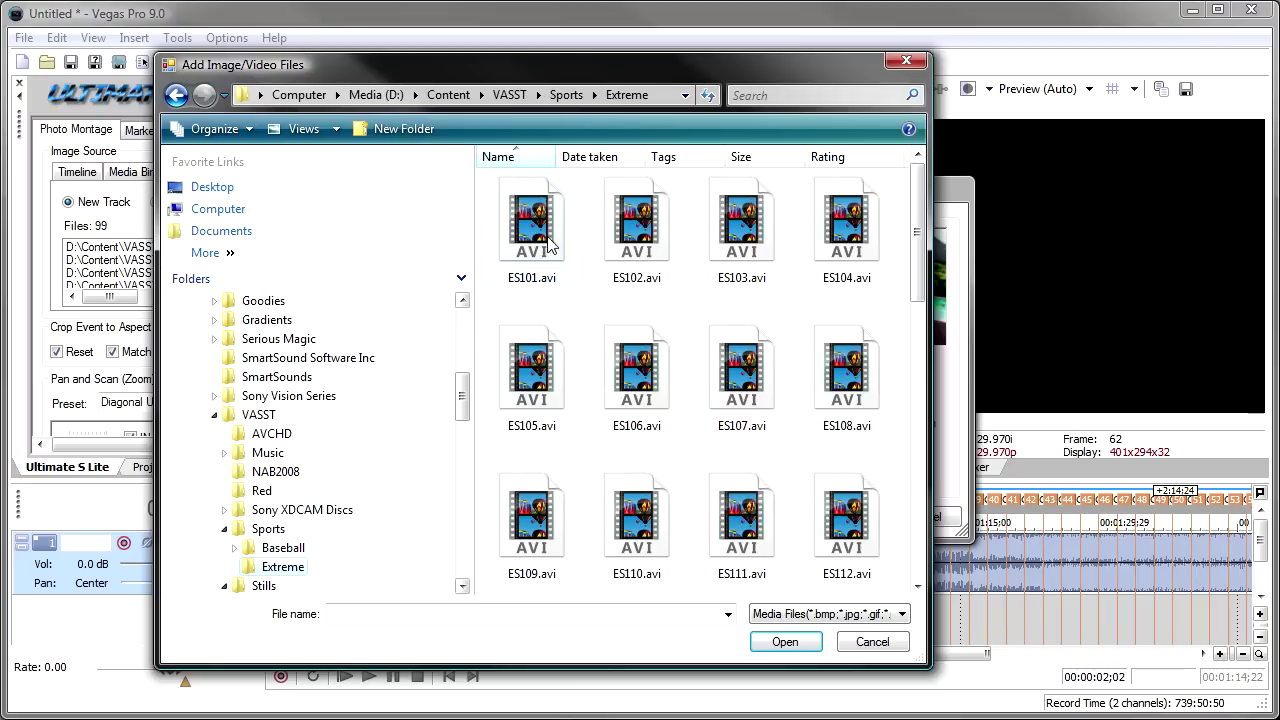
{"action": "left_click", "coordinate": [537, 228]}
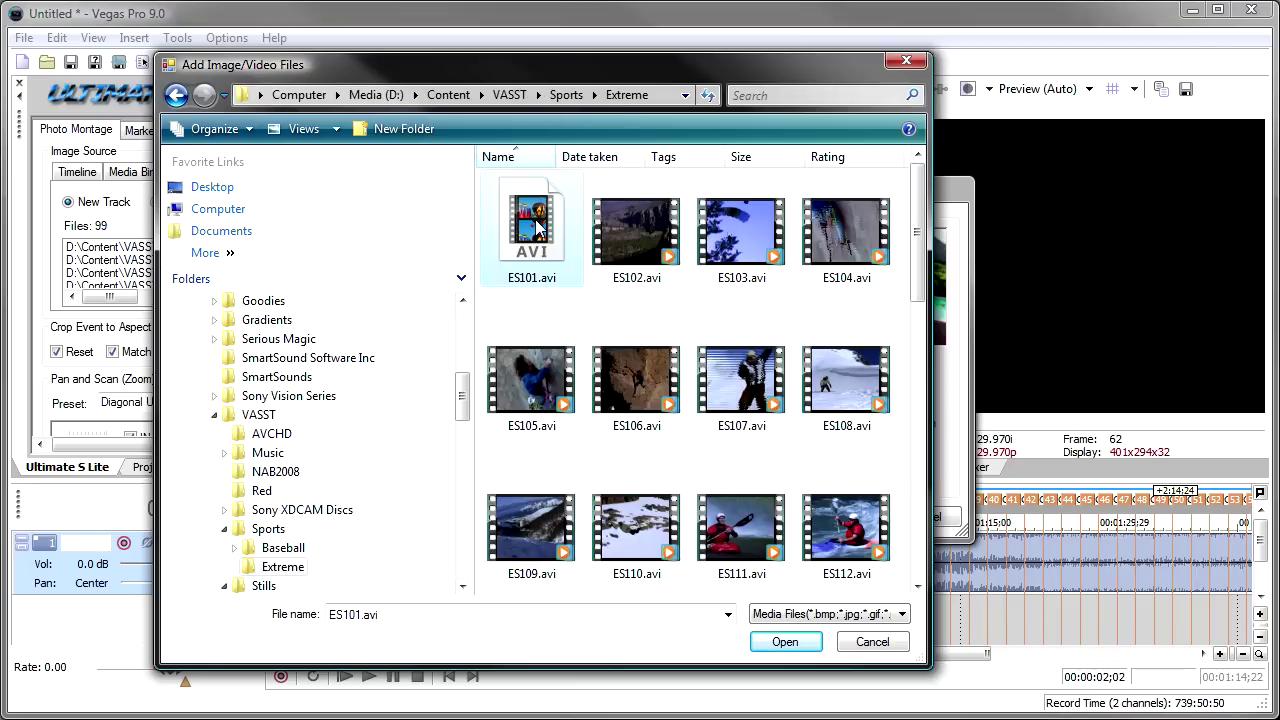
{"action": "key", "text": "ctrl+a"}
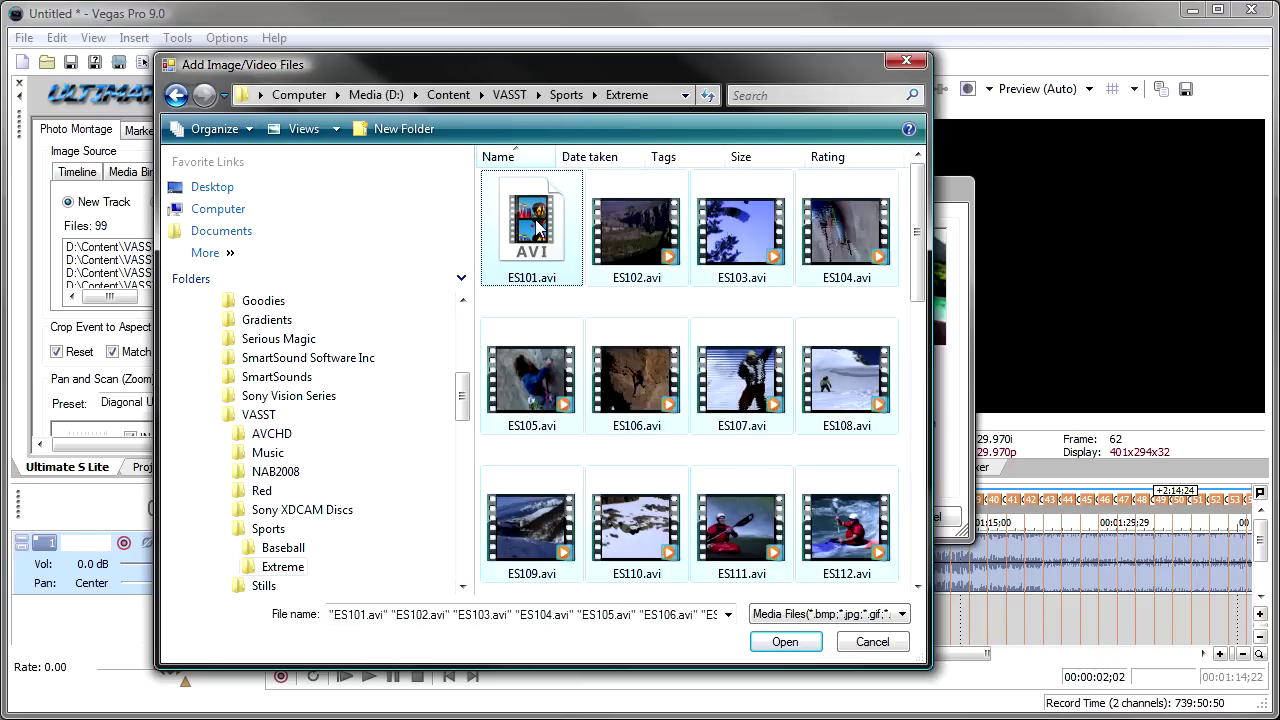
{"action": "left_click", "coordinate": [537, 228], "text": "ctrl"}
{"action": "left_click", "coordinate": [795, 645]}
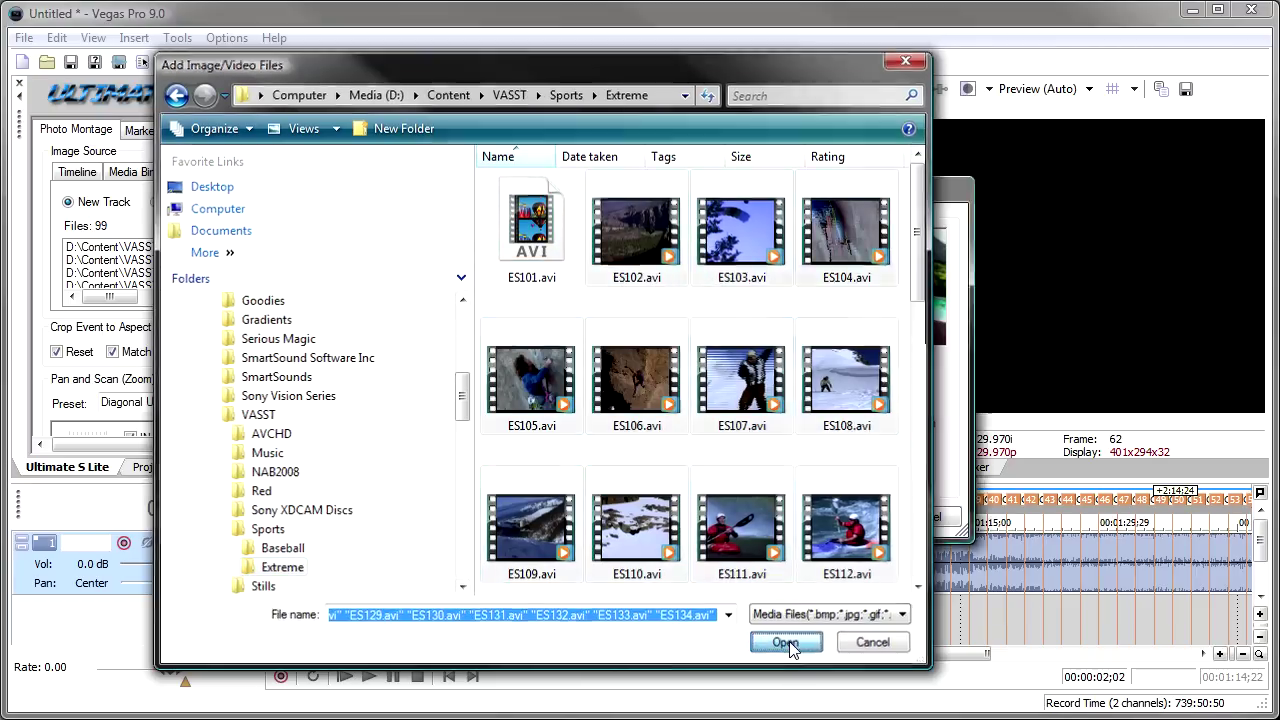
{"action": "left_click", "coordinate": [834, 517]}
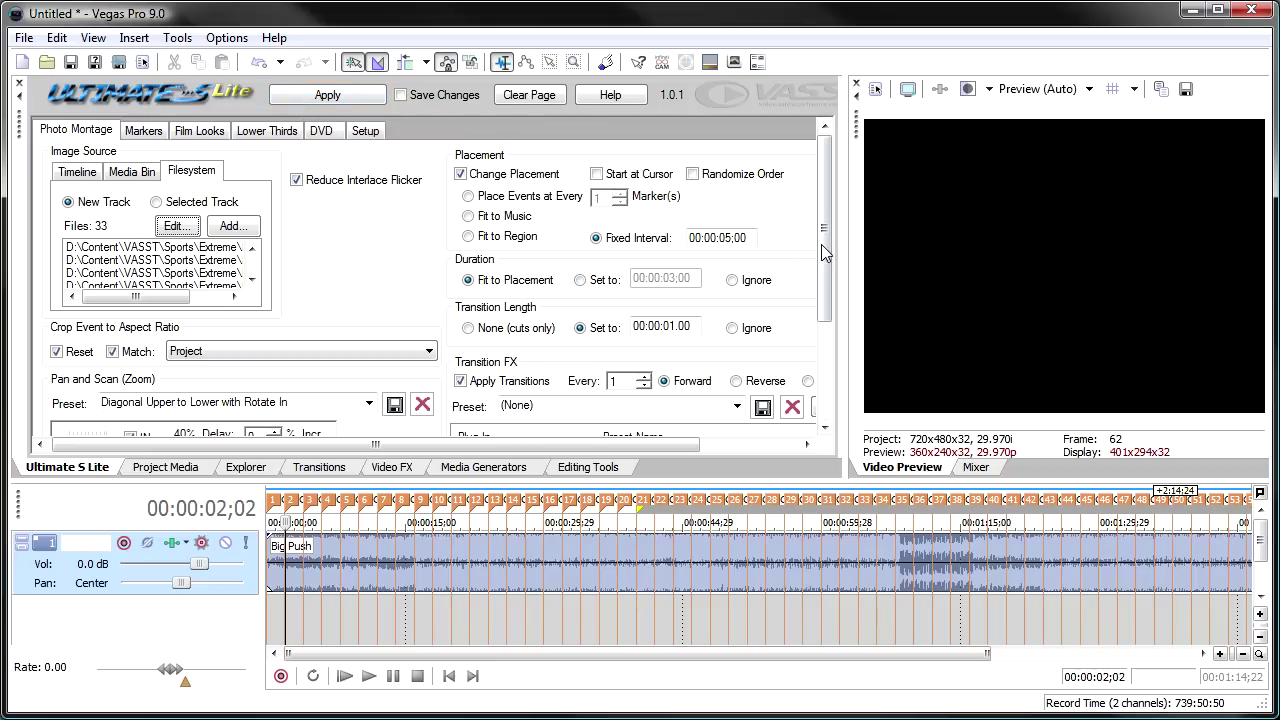
Set the montage's pan and scan preset to (None) and turn off the Reset and Match options for cropping to aspect ratio
{"action": "left_click_drag", "start_coordinate": [820, 255], "coordinate": [820, 330]}
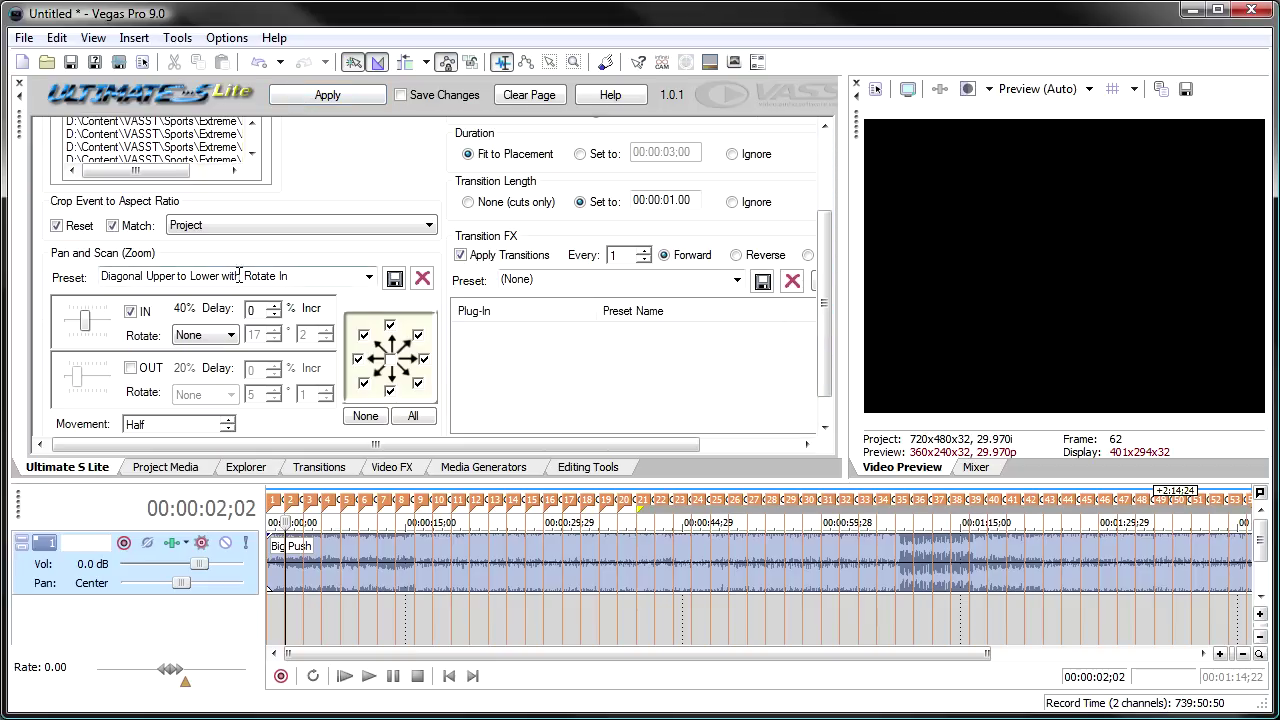
{"action": "left_click", "coordinate": [369, 277]}
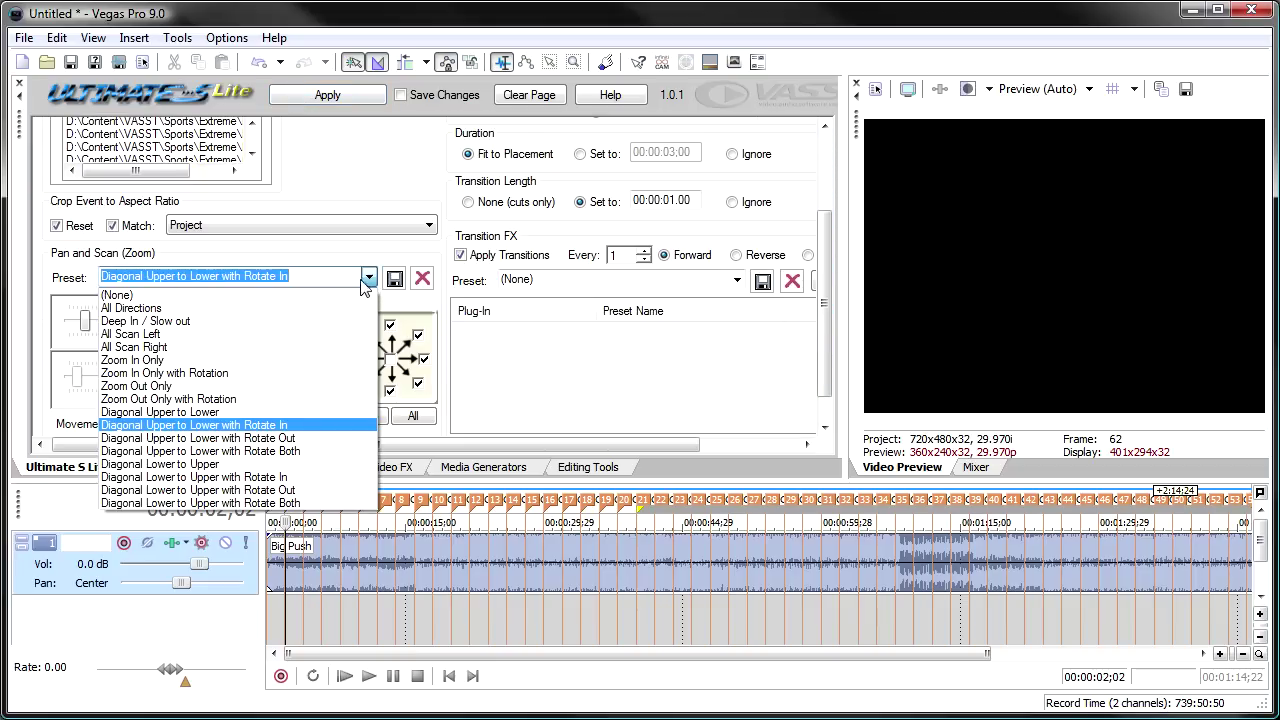
{"action": "left_click", "coordinate": [335, 296]}
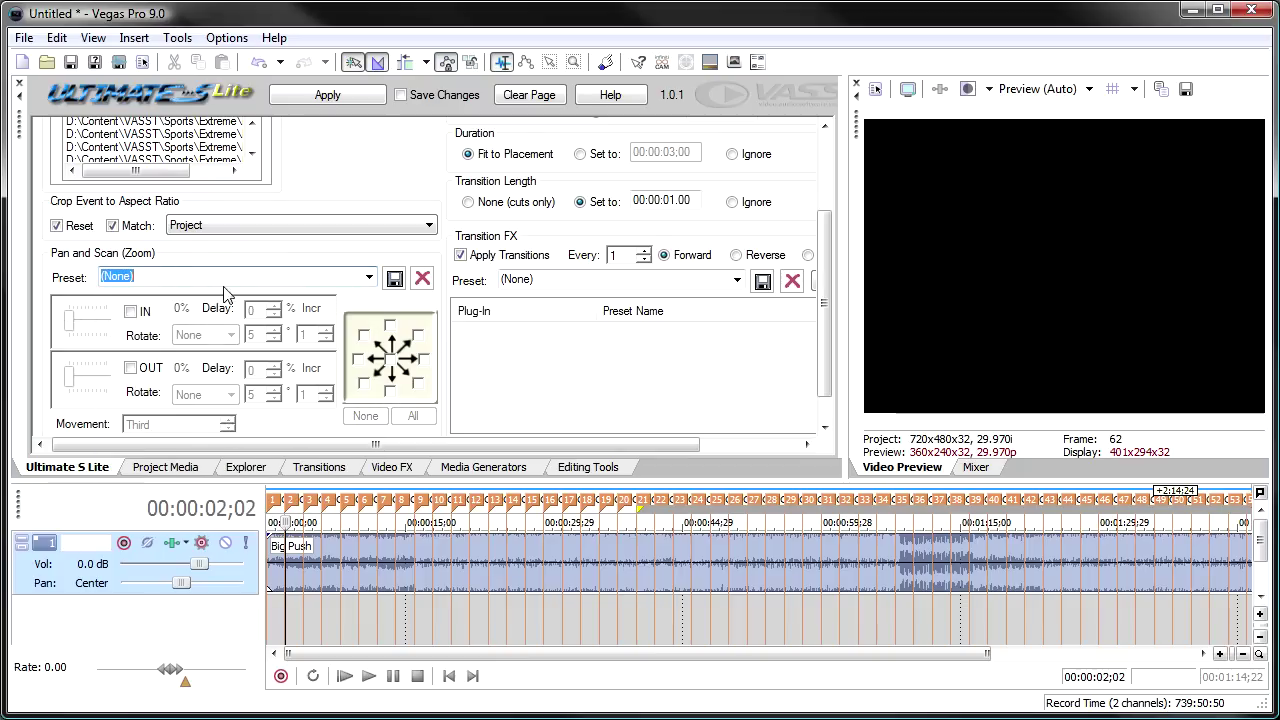
{"action": "left_click", "coordinate": [60, 227]}
{"action": "left_click", "coordinate": [112, 226]}
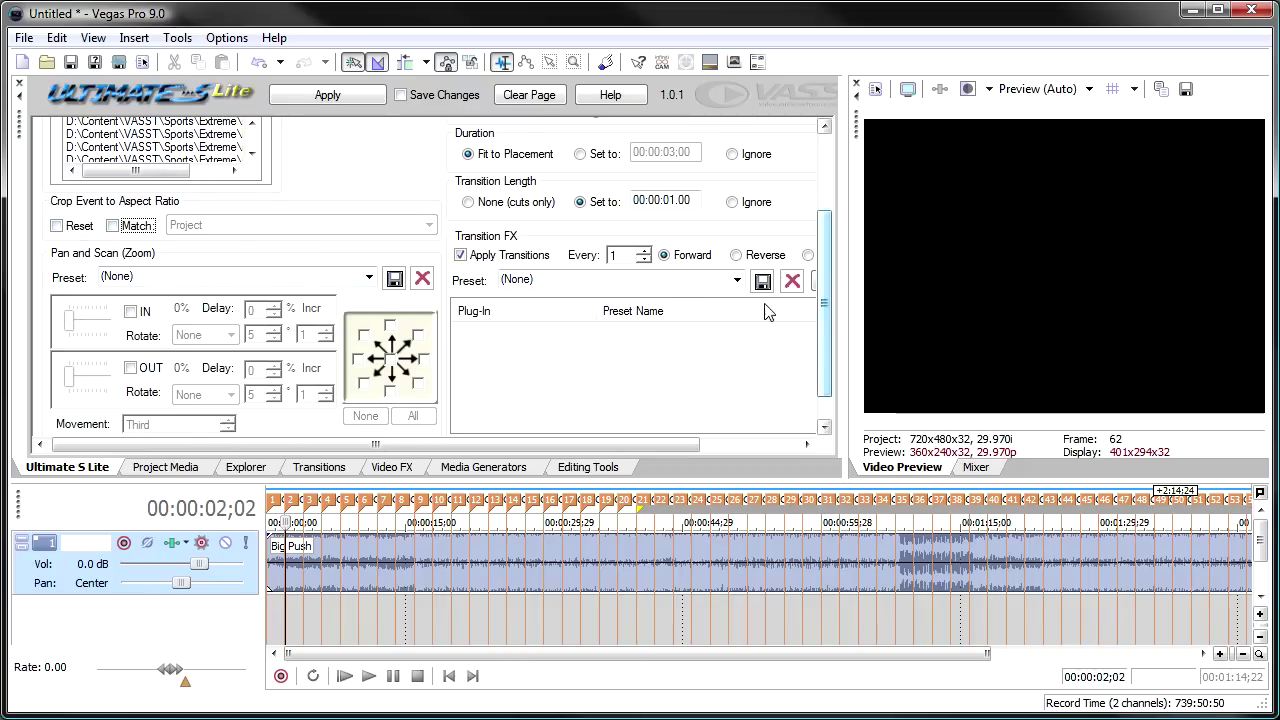
Turn off Apply Transitions and set the montage's transition length to None (cuts only)
{"action": "left_click", "coordinate": [460, 255]}
{"action": "left_click_drag", "start_coordinate": [822, 289], "coordinate": [823, 244]}
{"action": "left_click", "coordinate": [497, 280]}
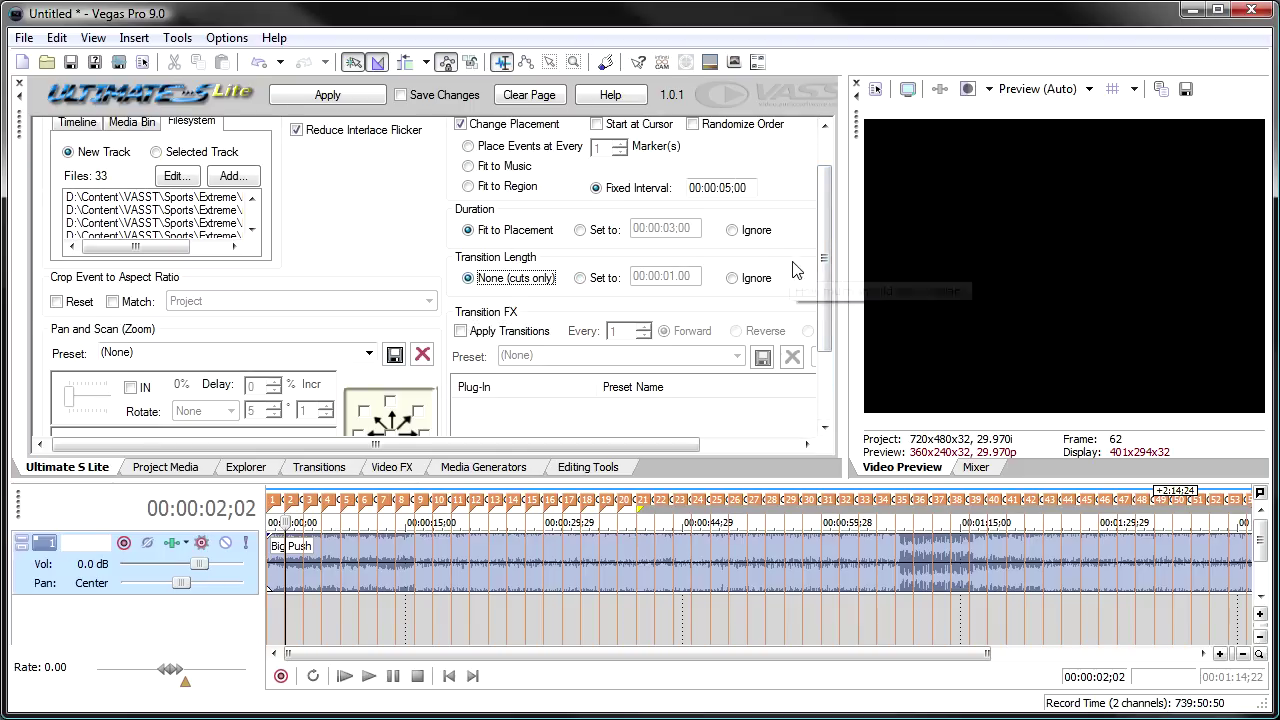
Set the placement to one event at every 1 marker and apply the montage to a new track
{"action": "left_click_drag", "start_coordinate": [825, 236], "coordinate": [825, 204]}
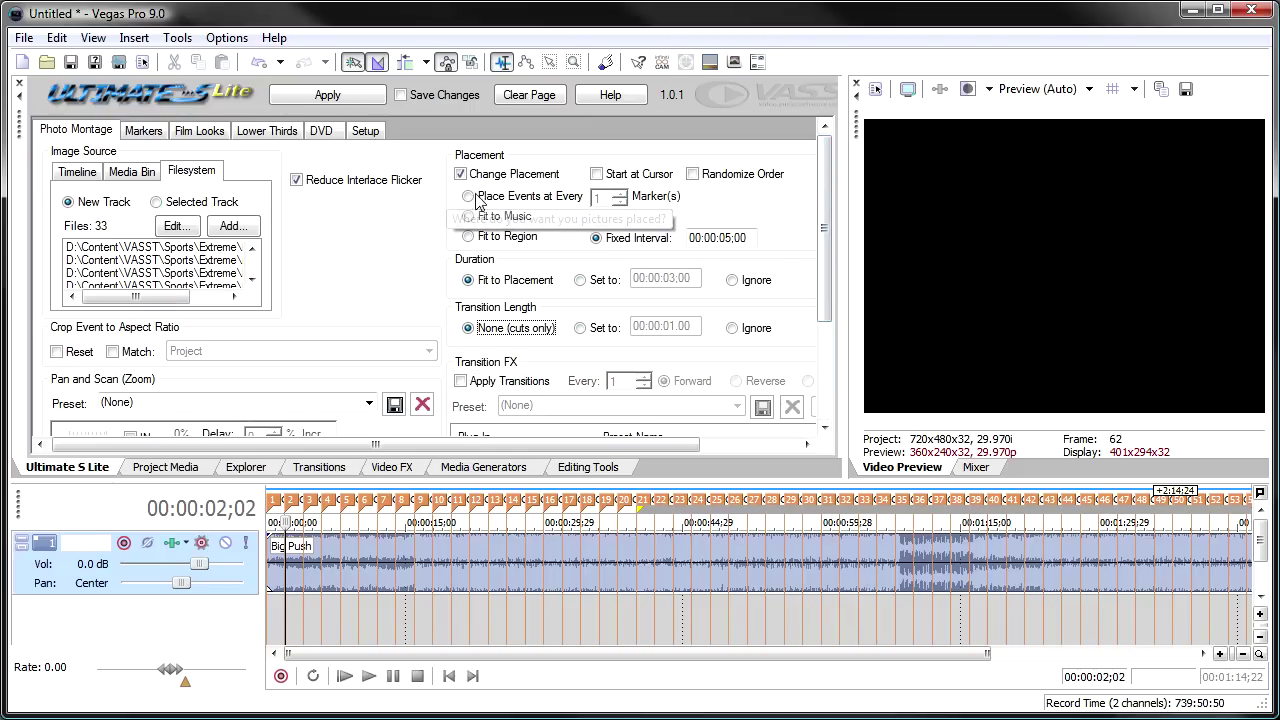
{"action": "left_click", "coordinate": [469, 197]}
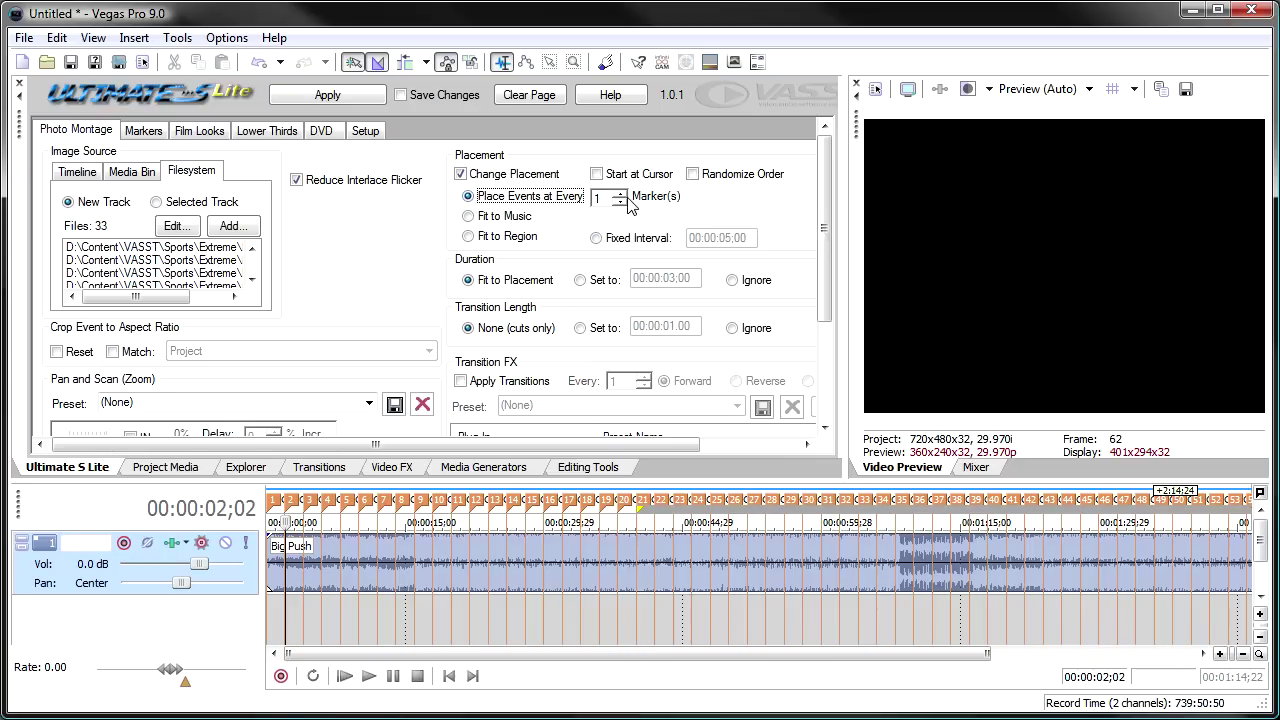
{"action": "left_click", "coordinate": [321, 100]}
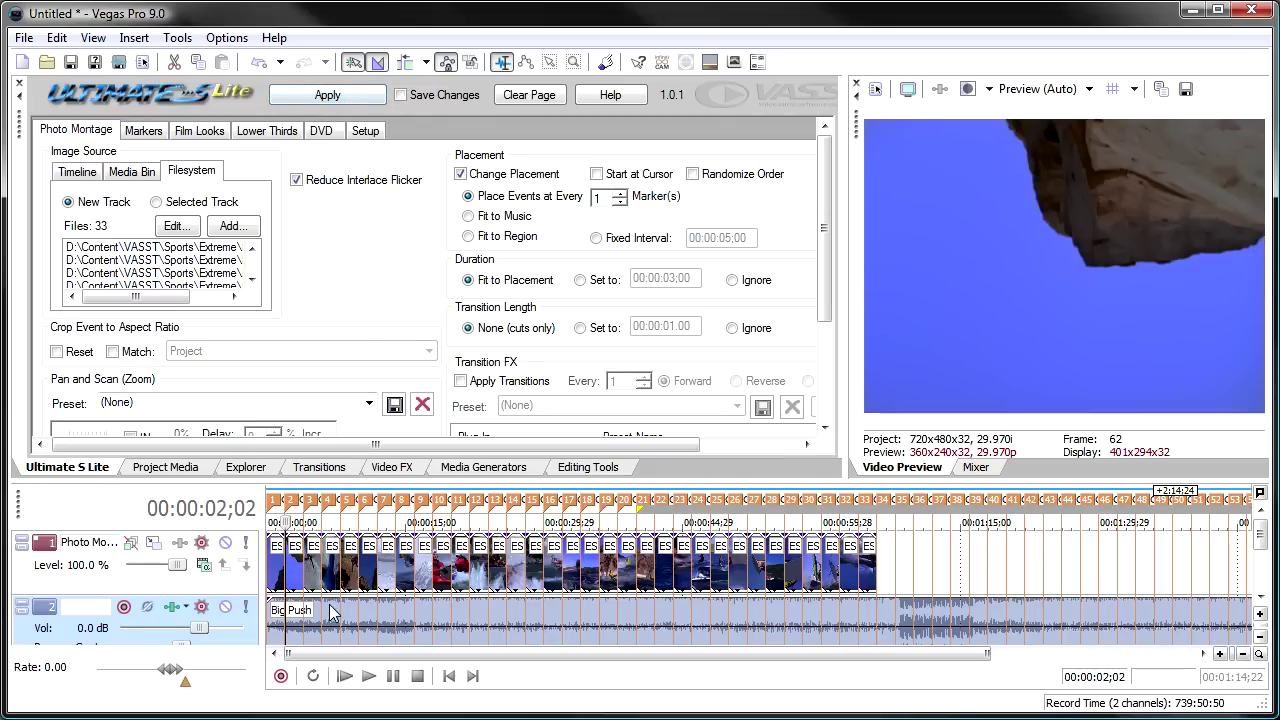
Play the video montage from the start to check its cuts against the music, and stop playback
{"action": "left_click", "coordinate": [344, 678]}
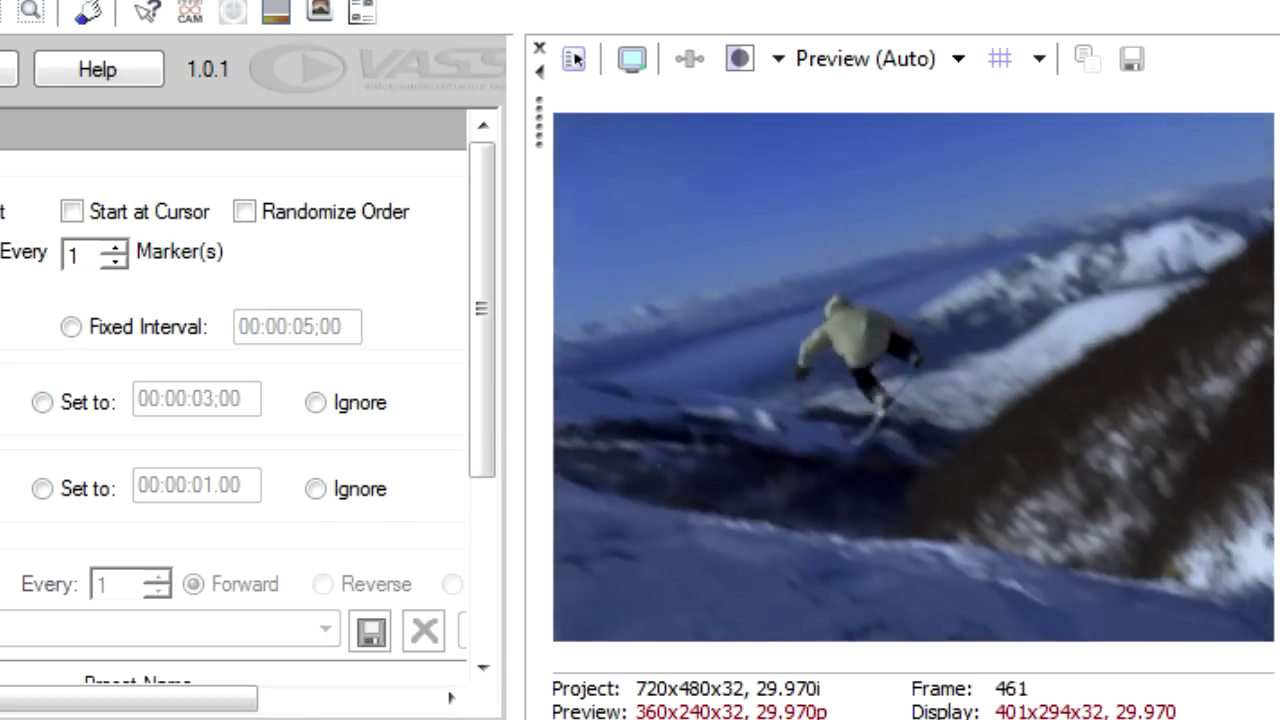
{"action": "key", "text": "space"}
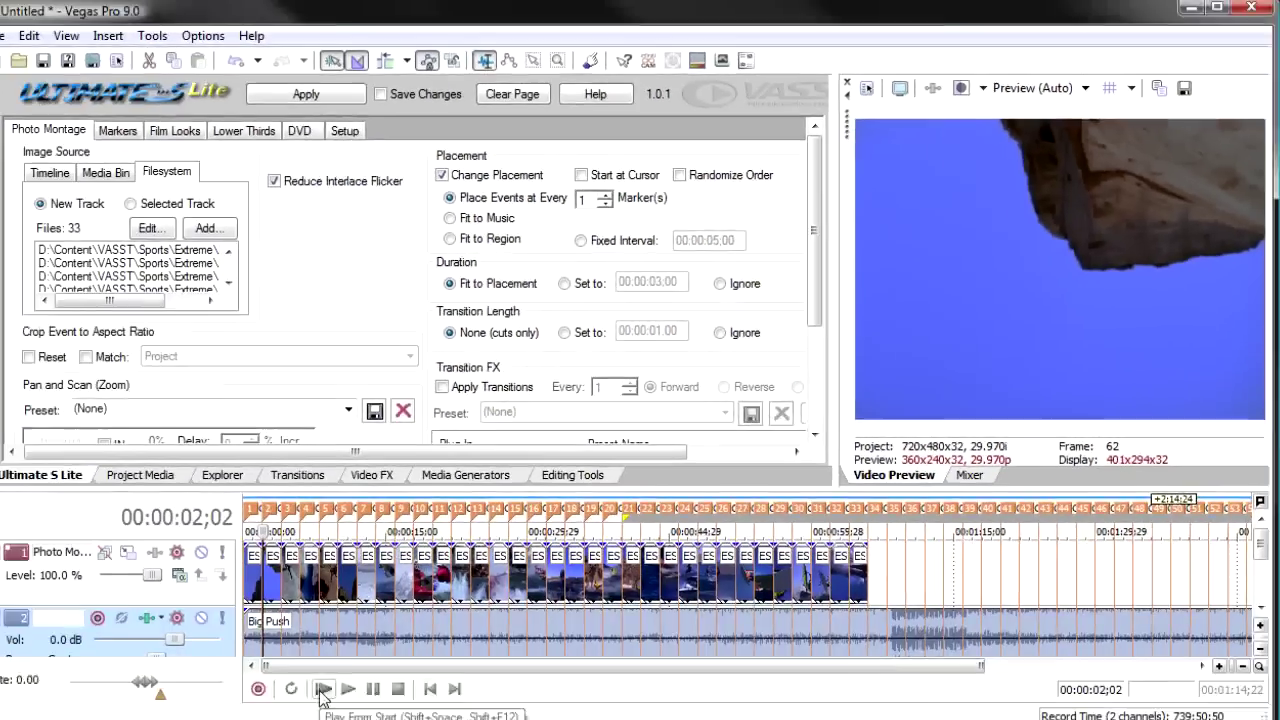